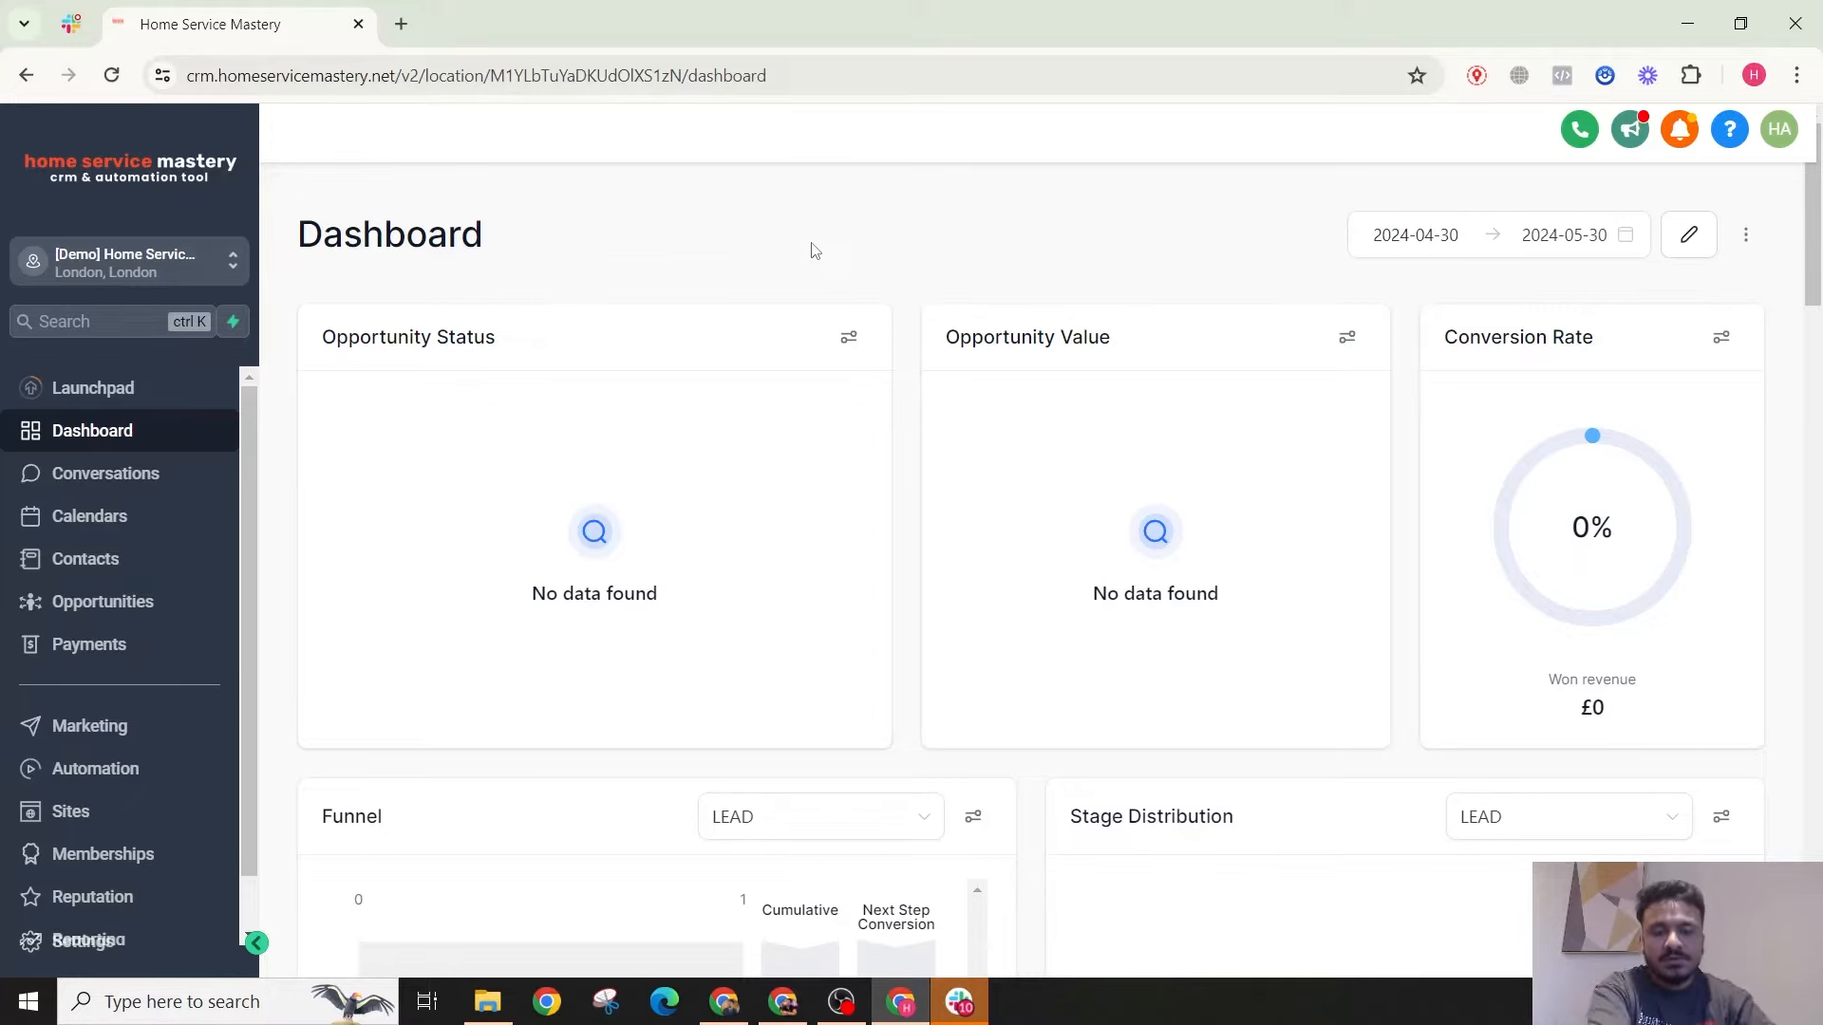
Step: Open the Contact Form from Sites > Forms and preview it in a new tab
click(71, 811)
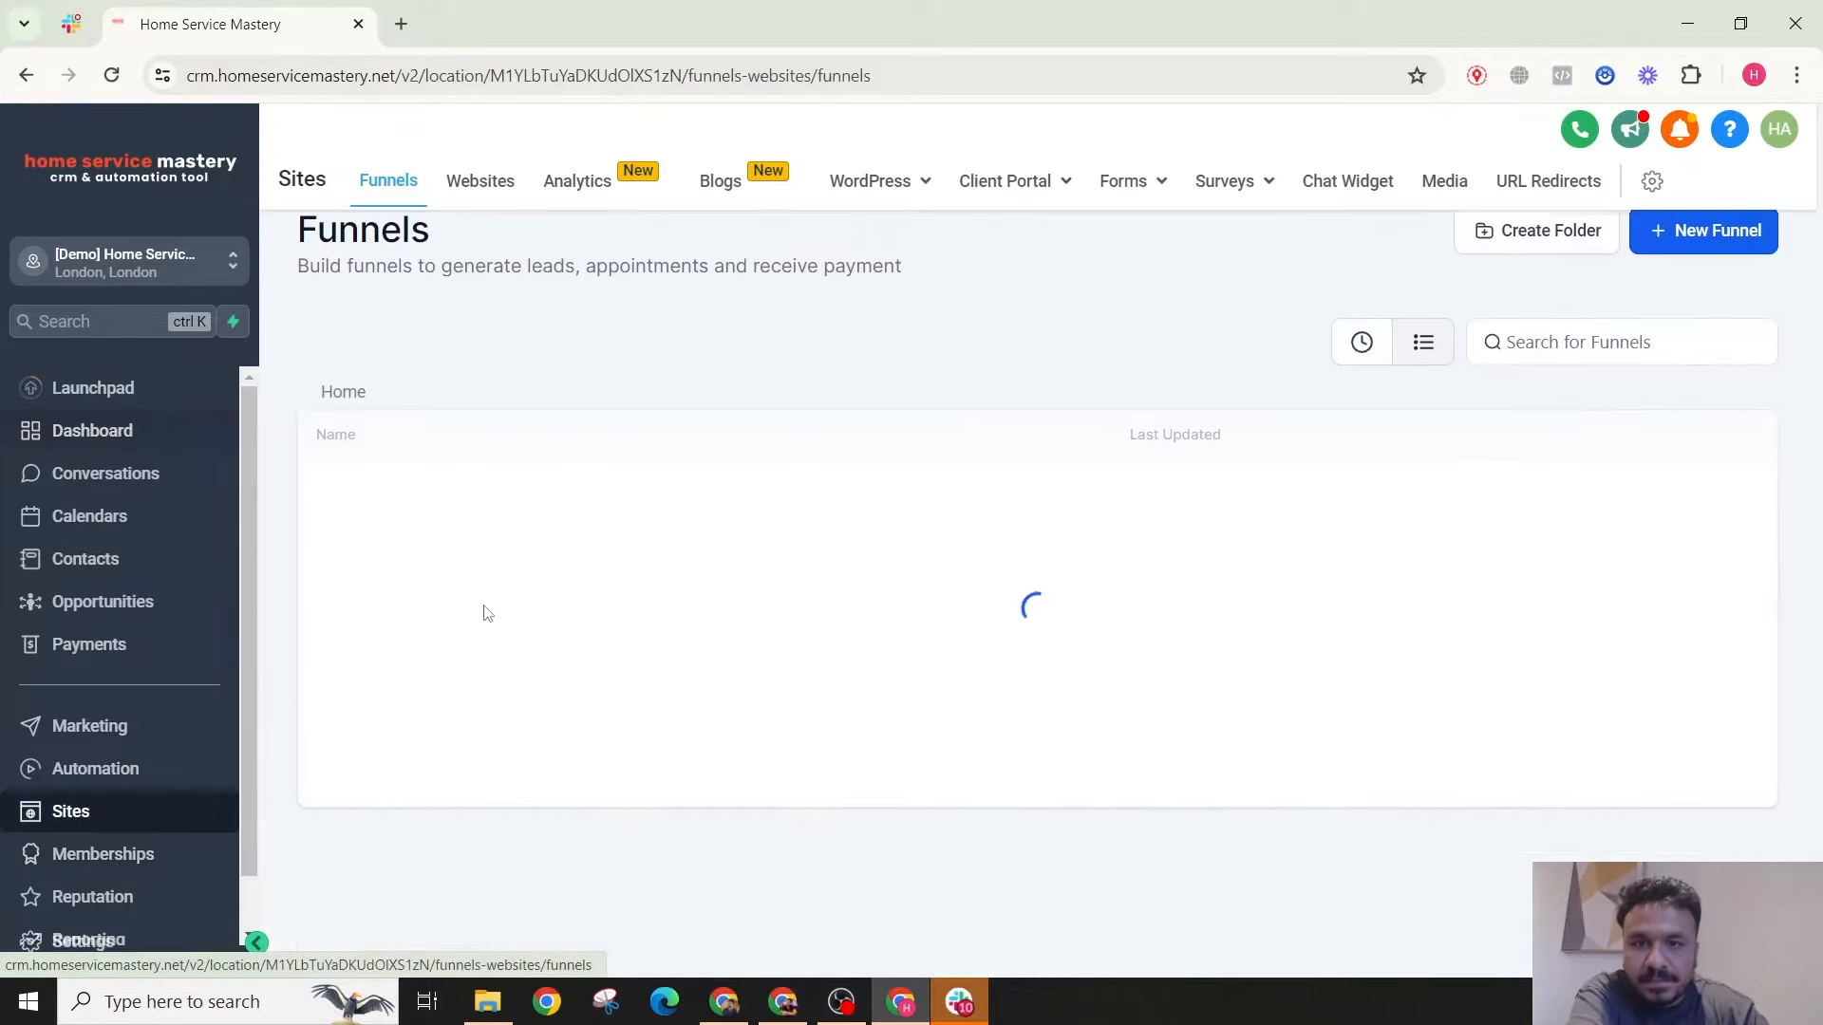
click(1123, 182)
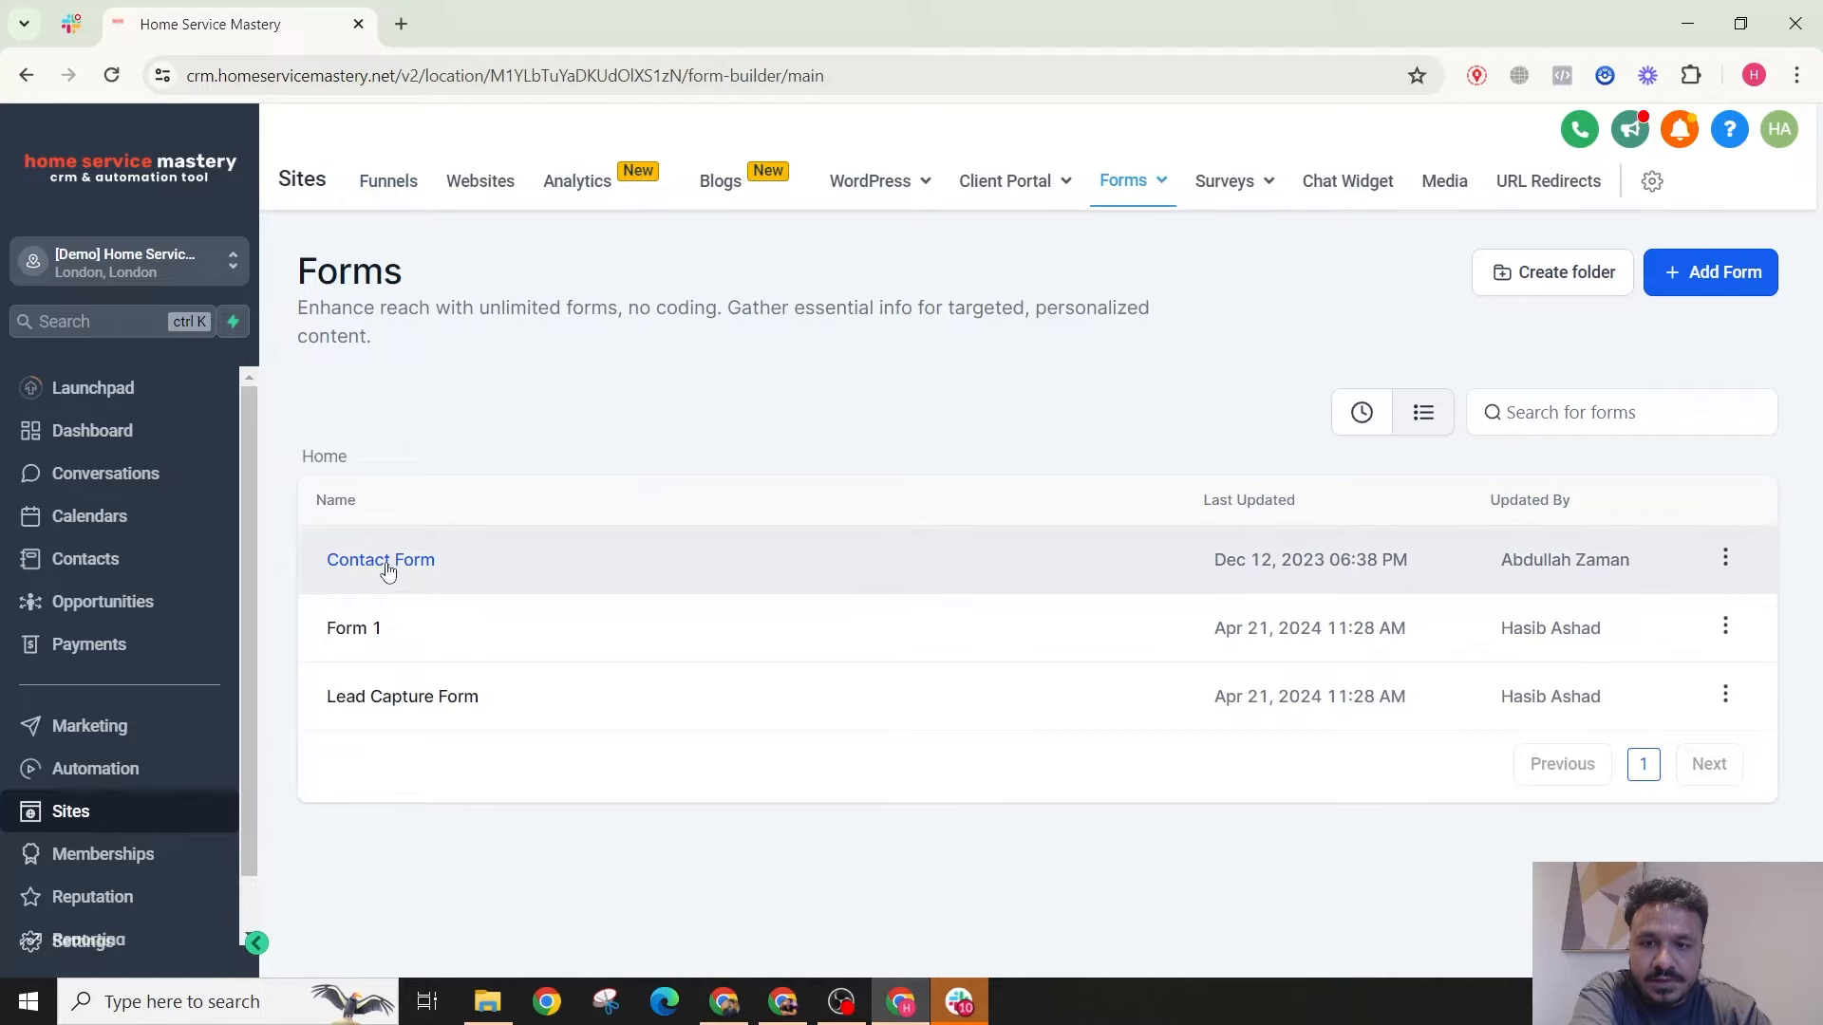
click(384, 565)
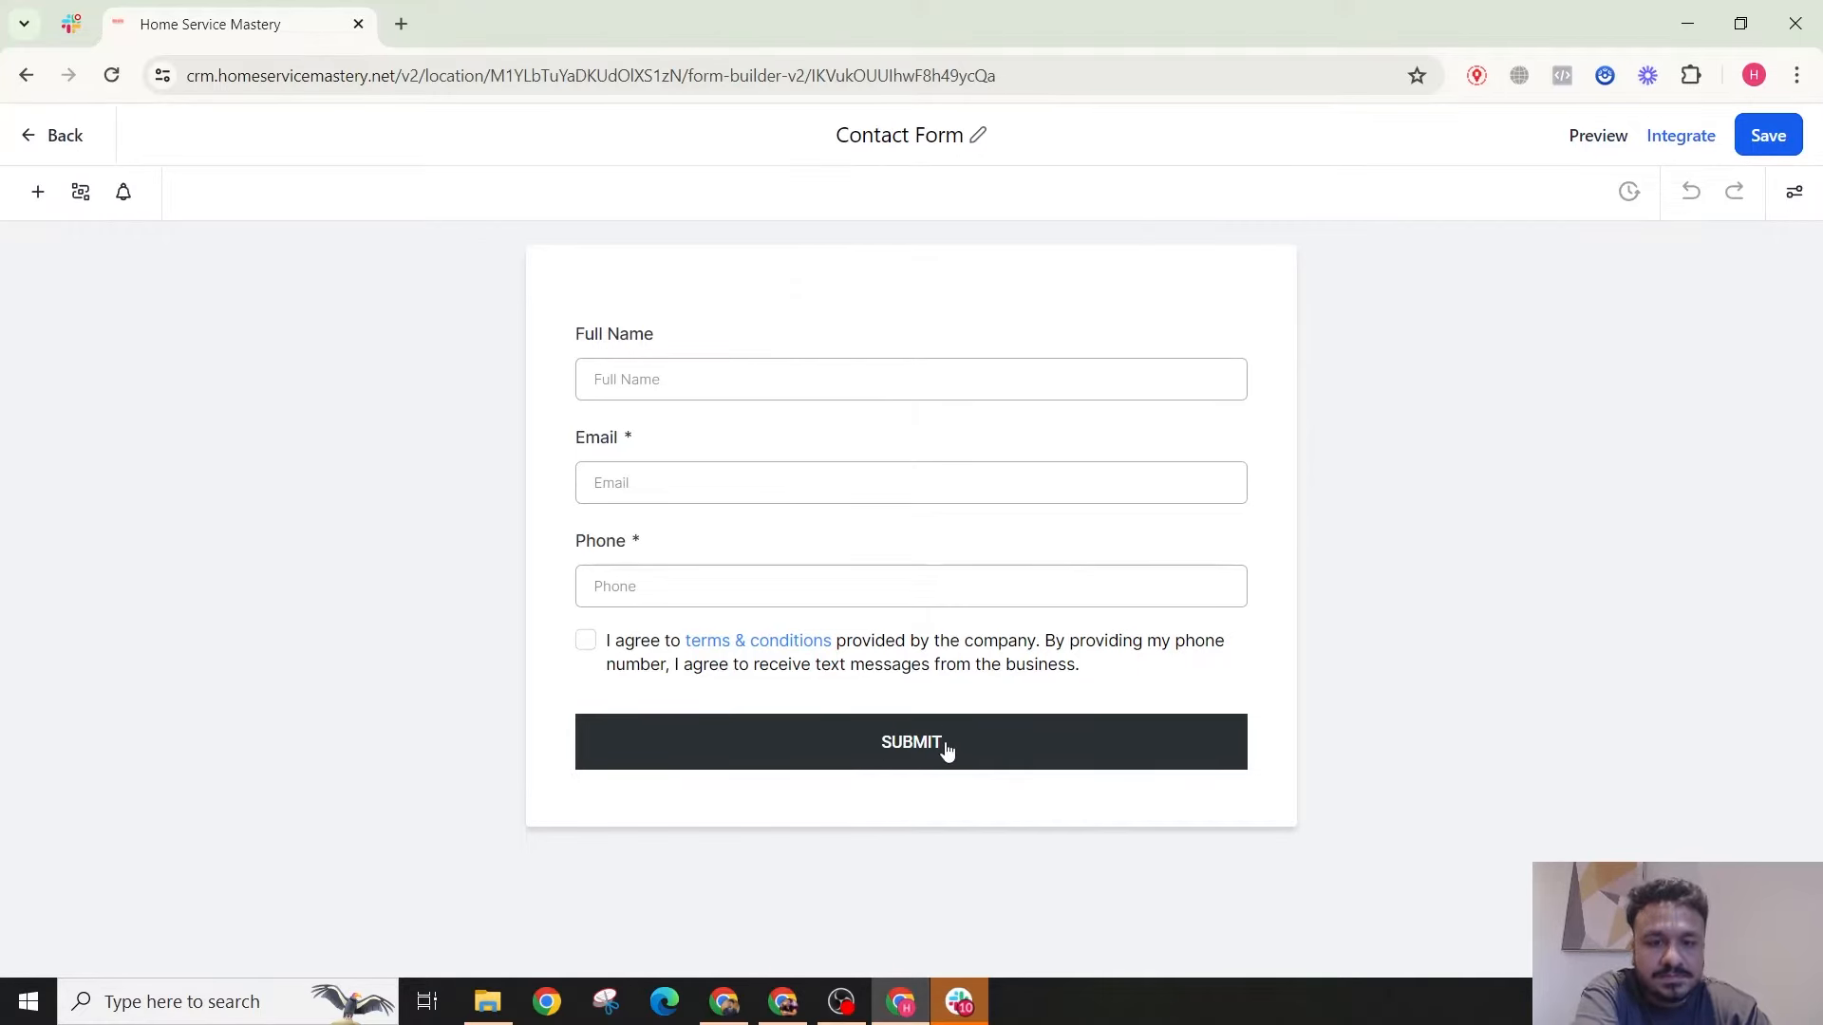
click(1601, 144)
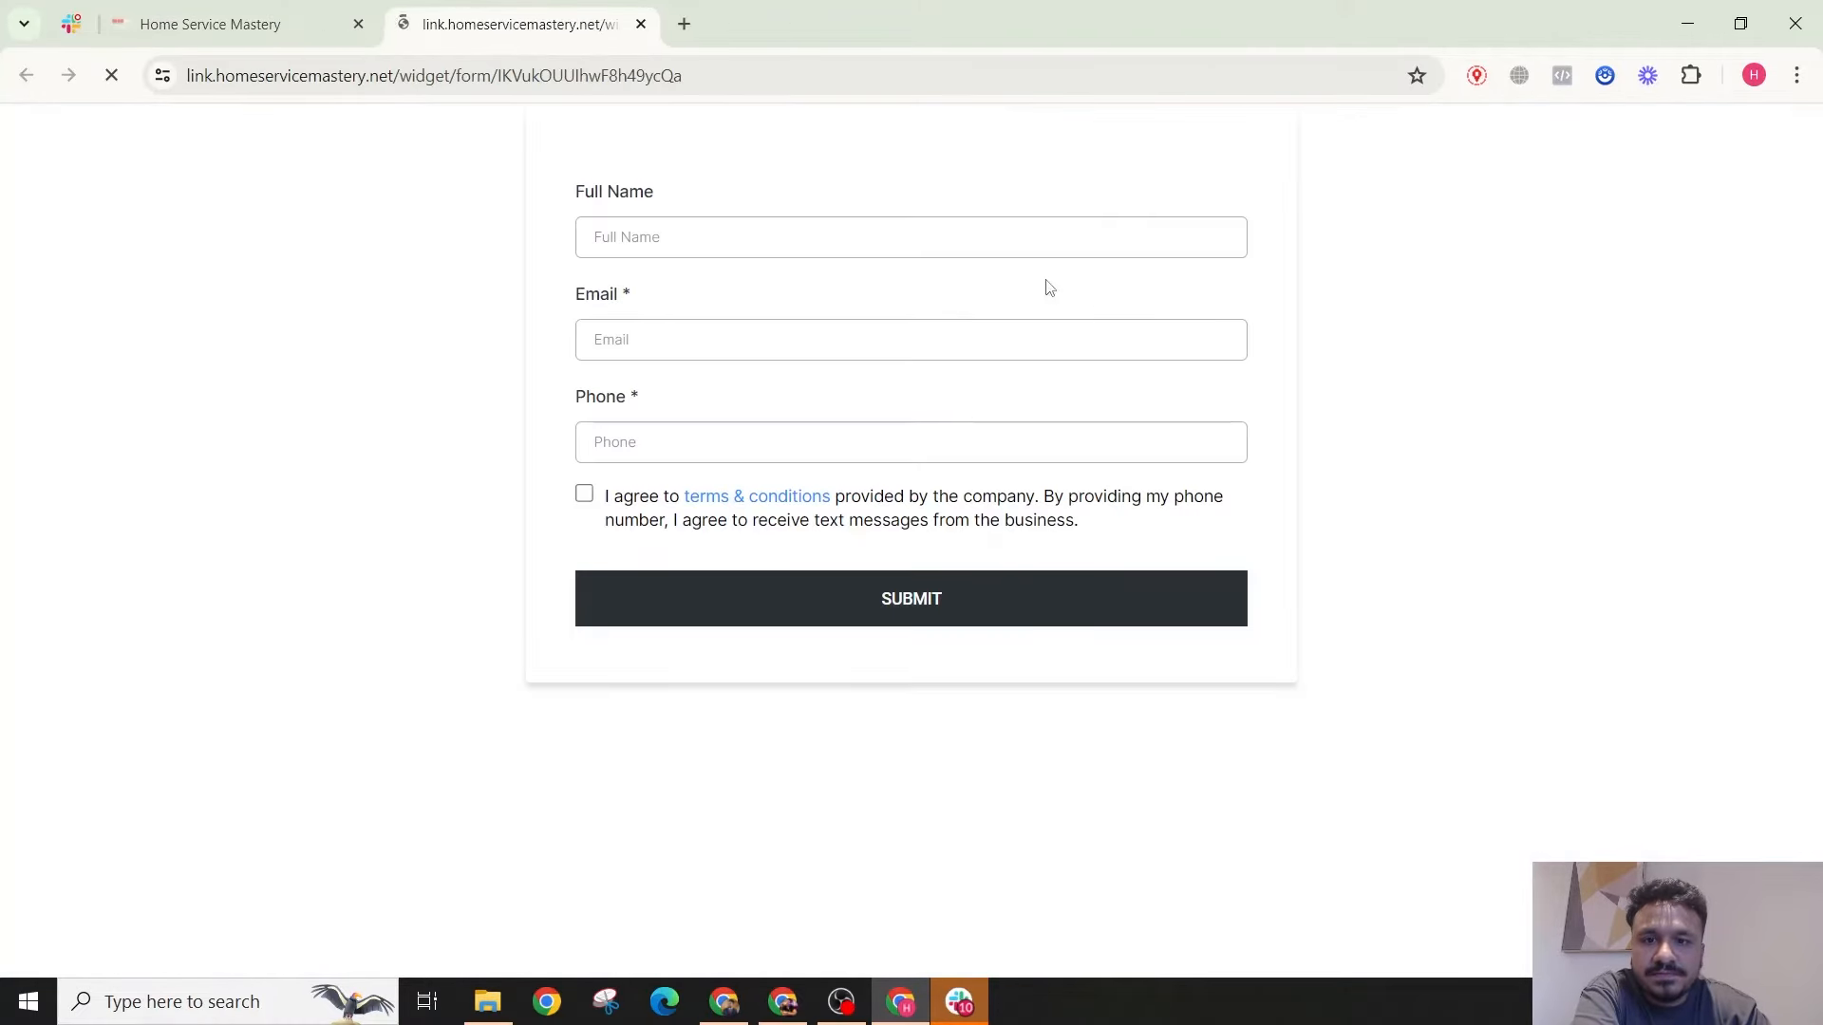
Step: Return to the forms list and go to the Automation workflow list
click(310, 15)
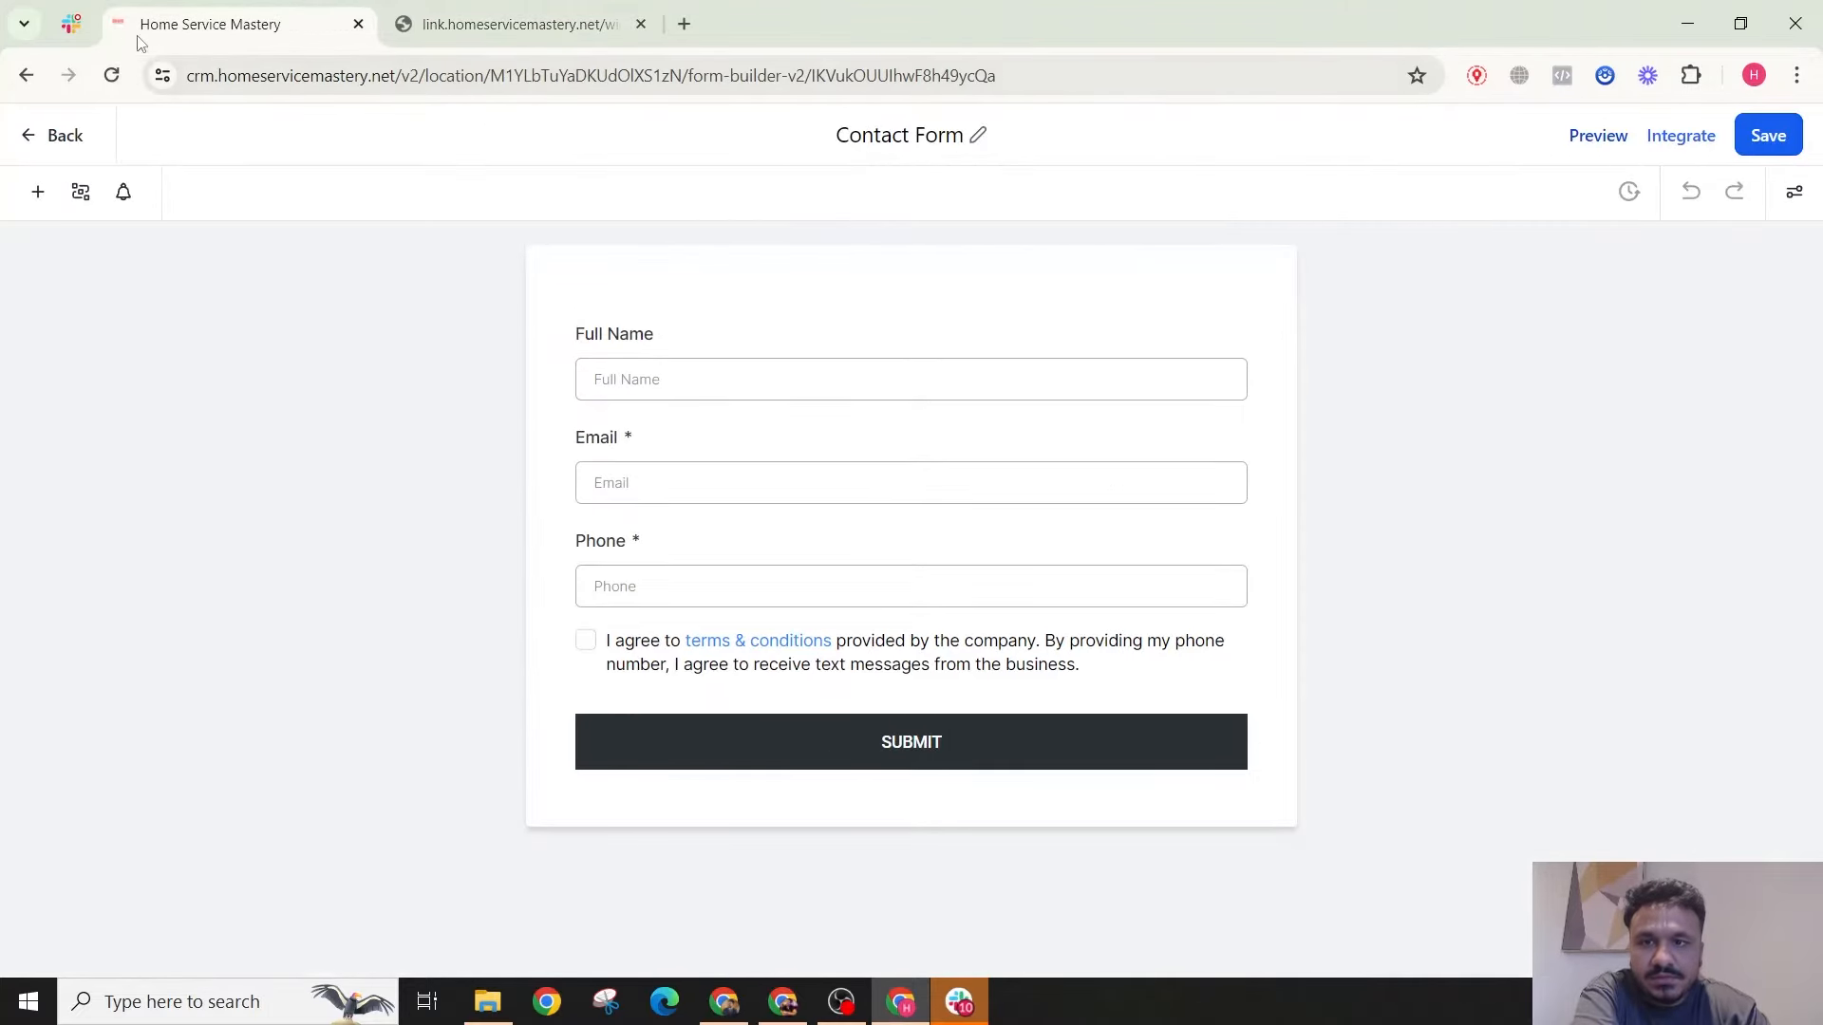
click(30, 143)
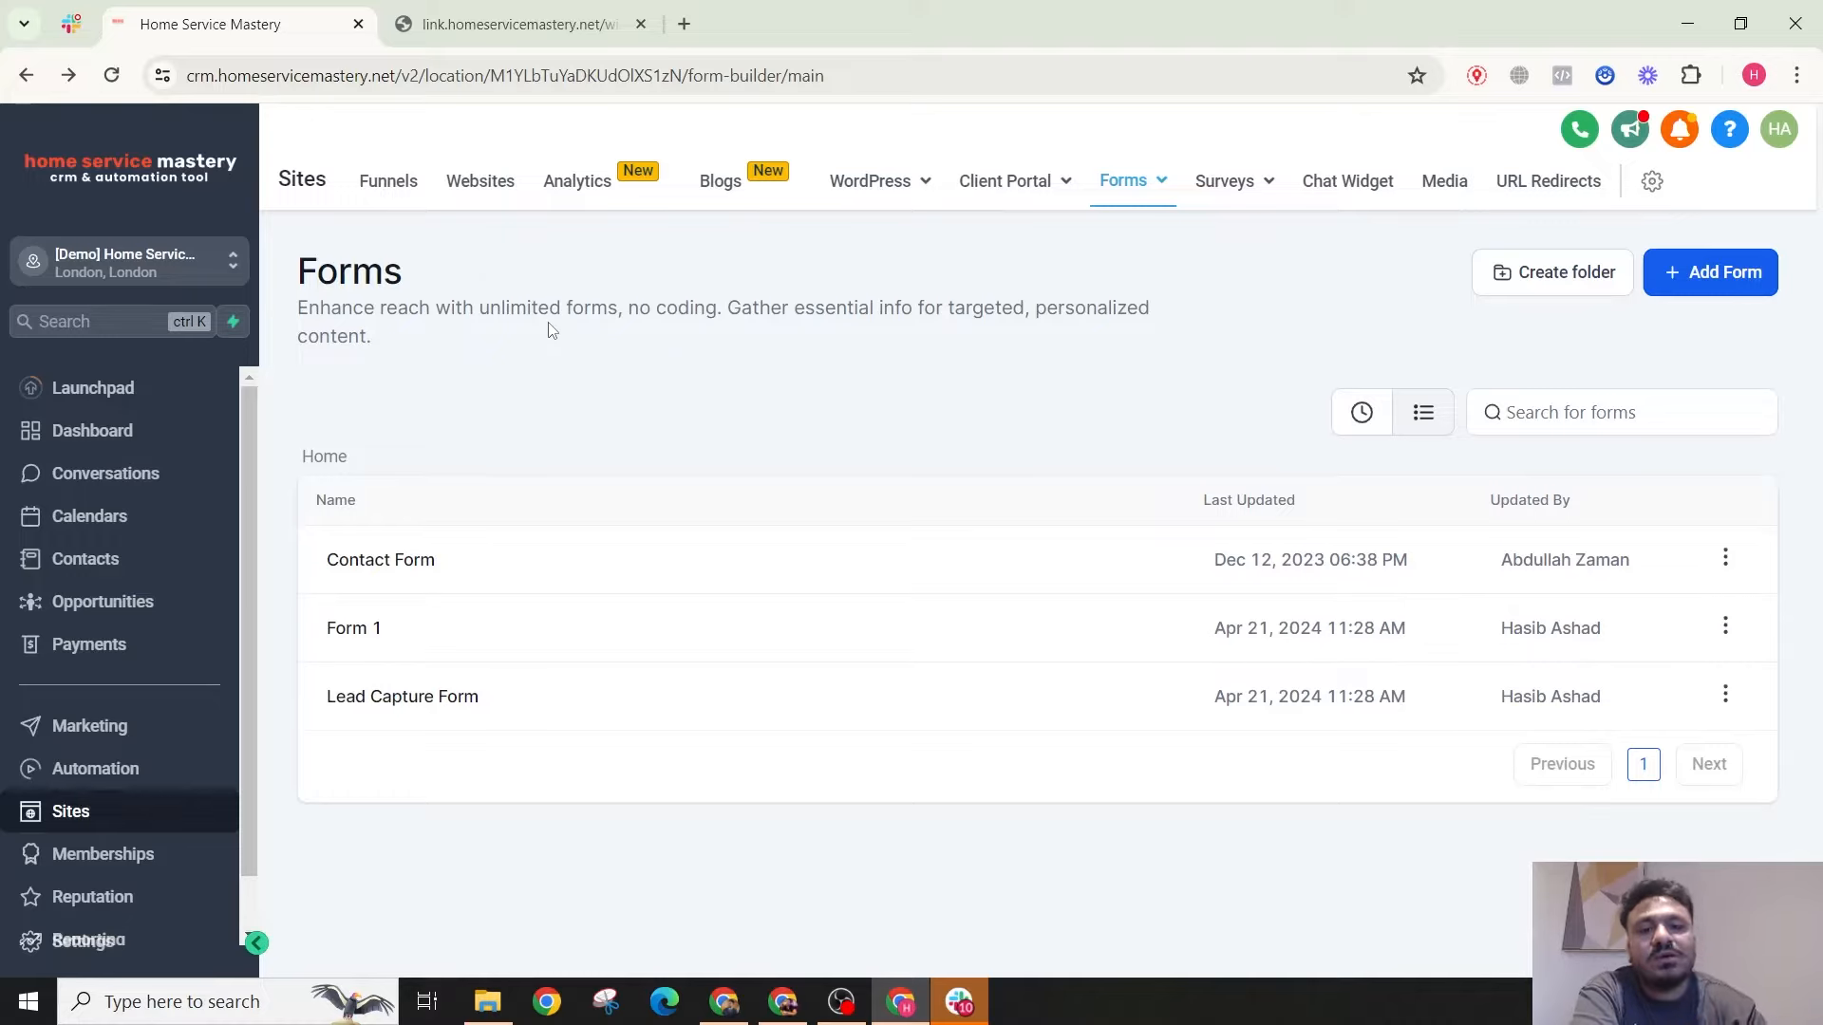
click(133, 772)
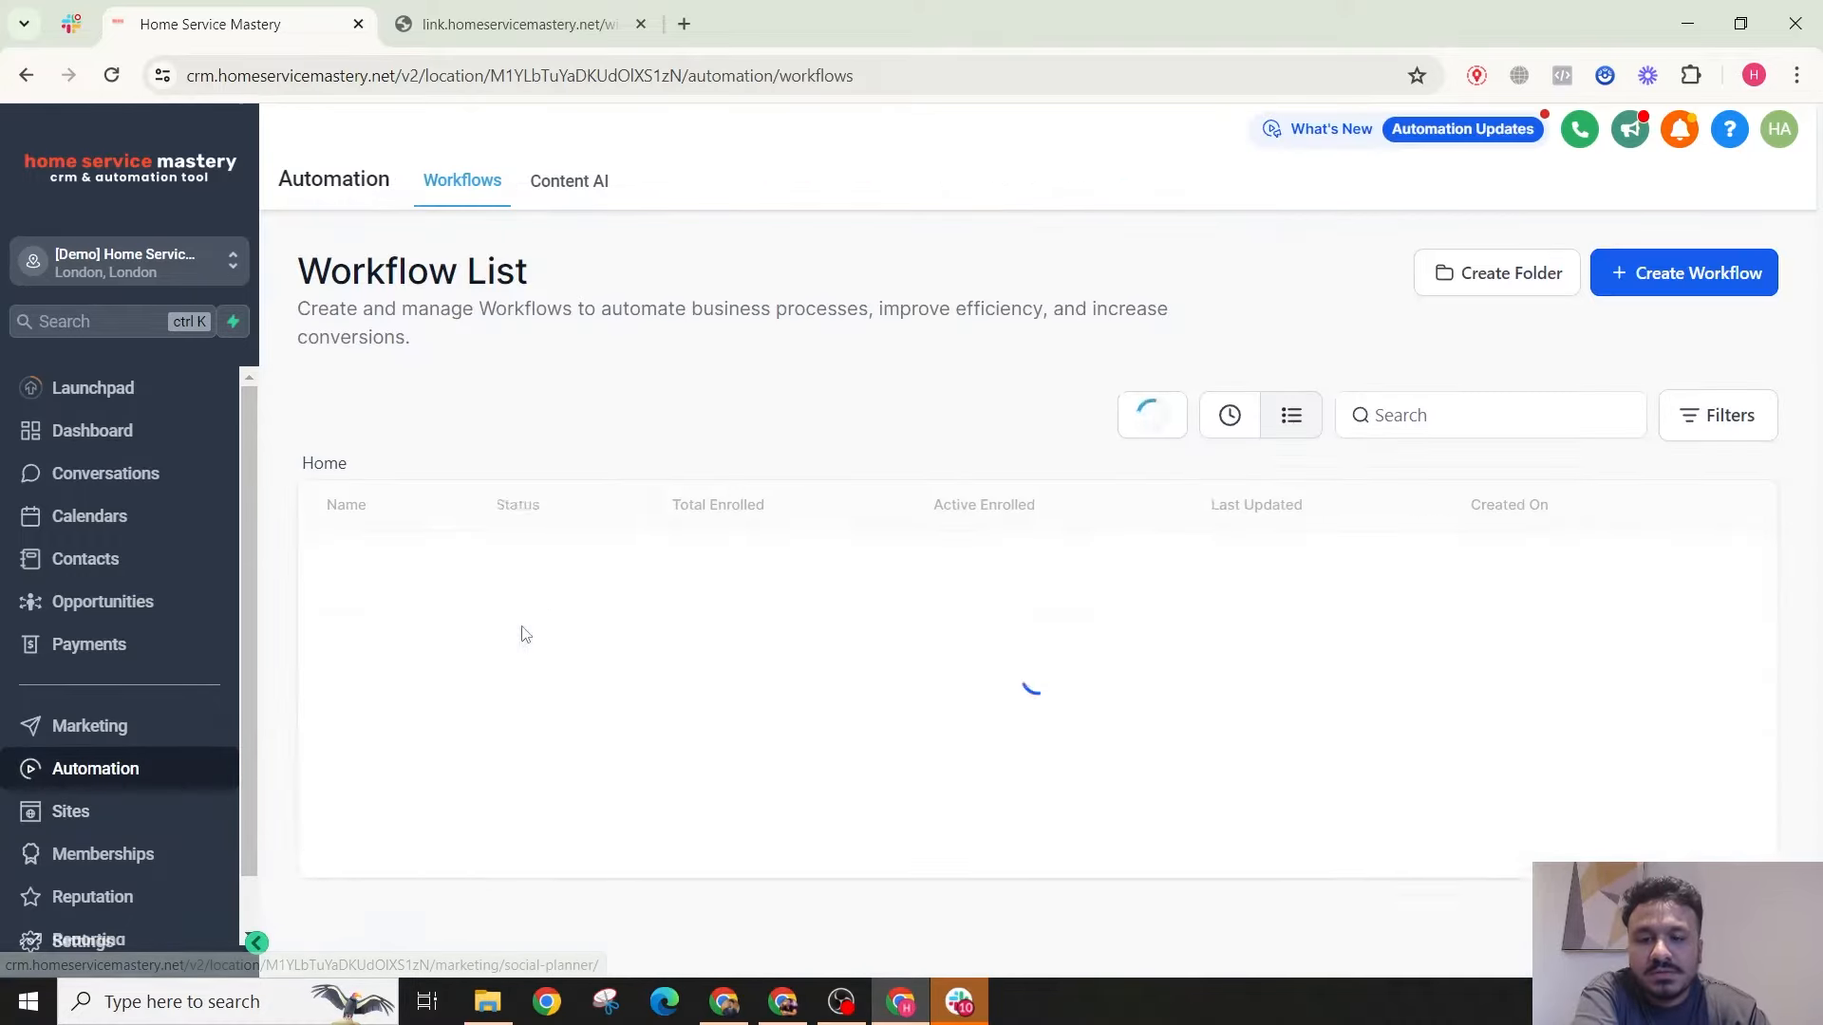
Step: Start a blank workflow from scratch inside the Automation Tutorials folder
click(459, 577)
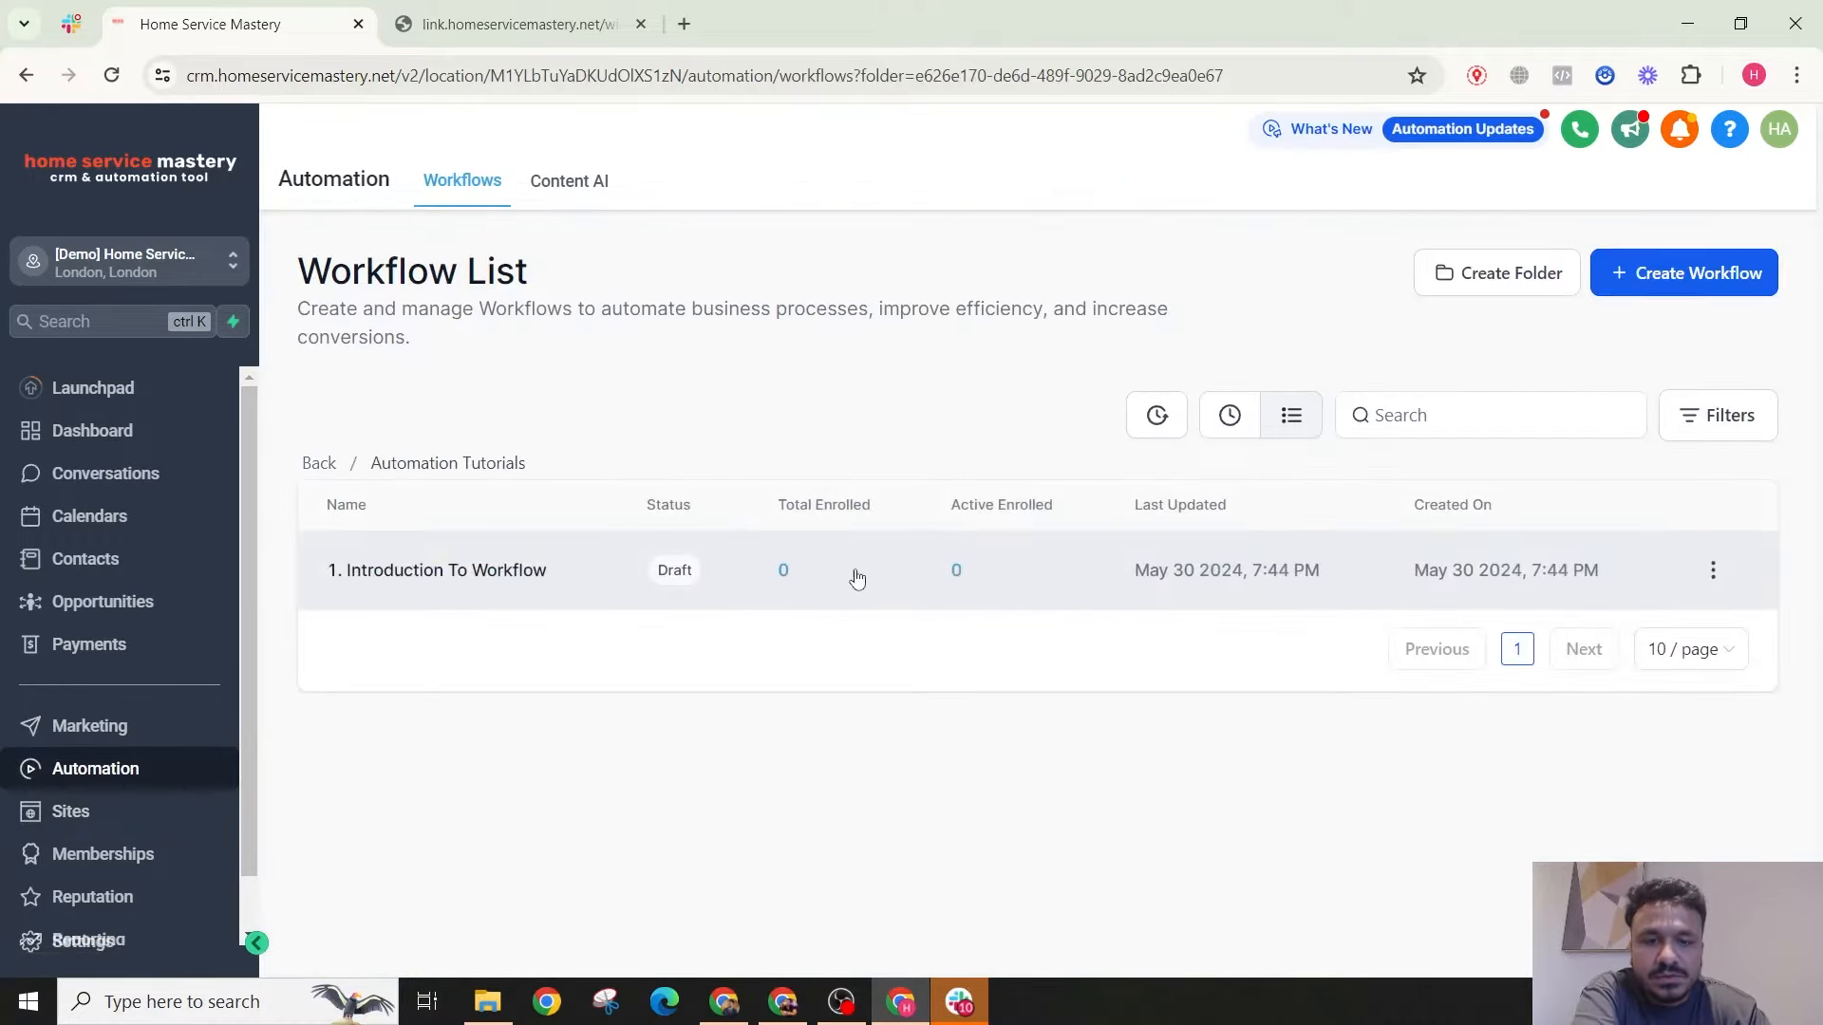
click(1614, 290)
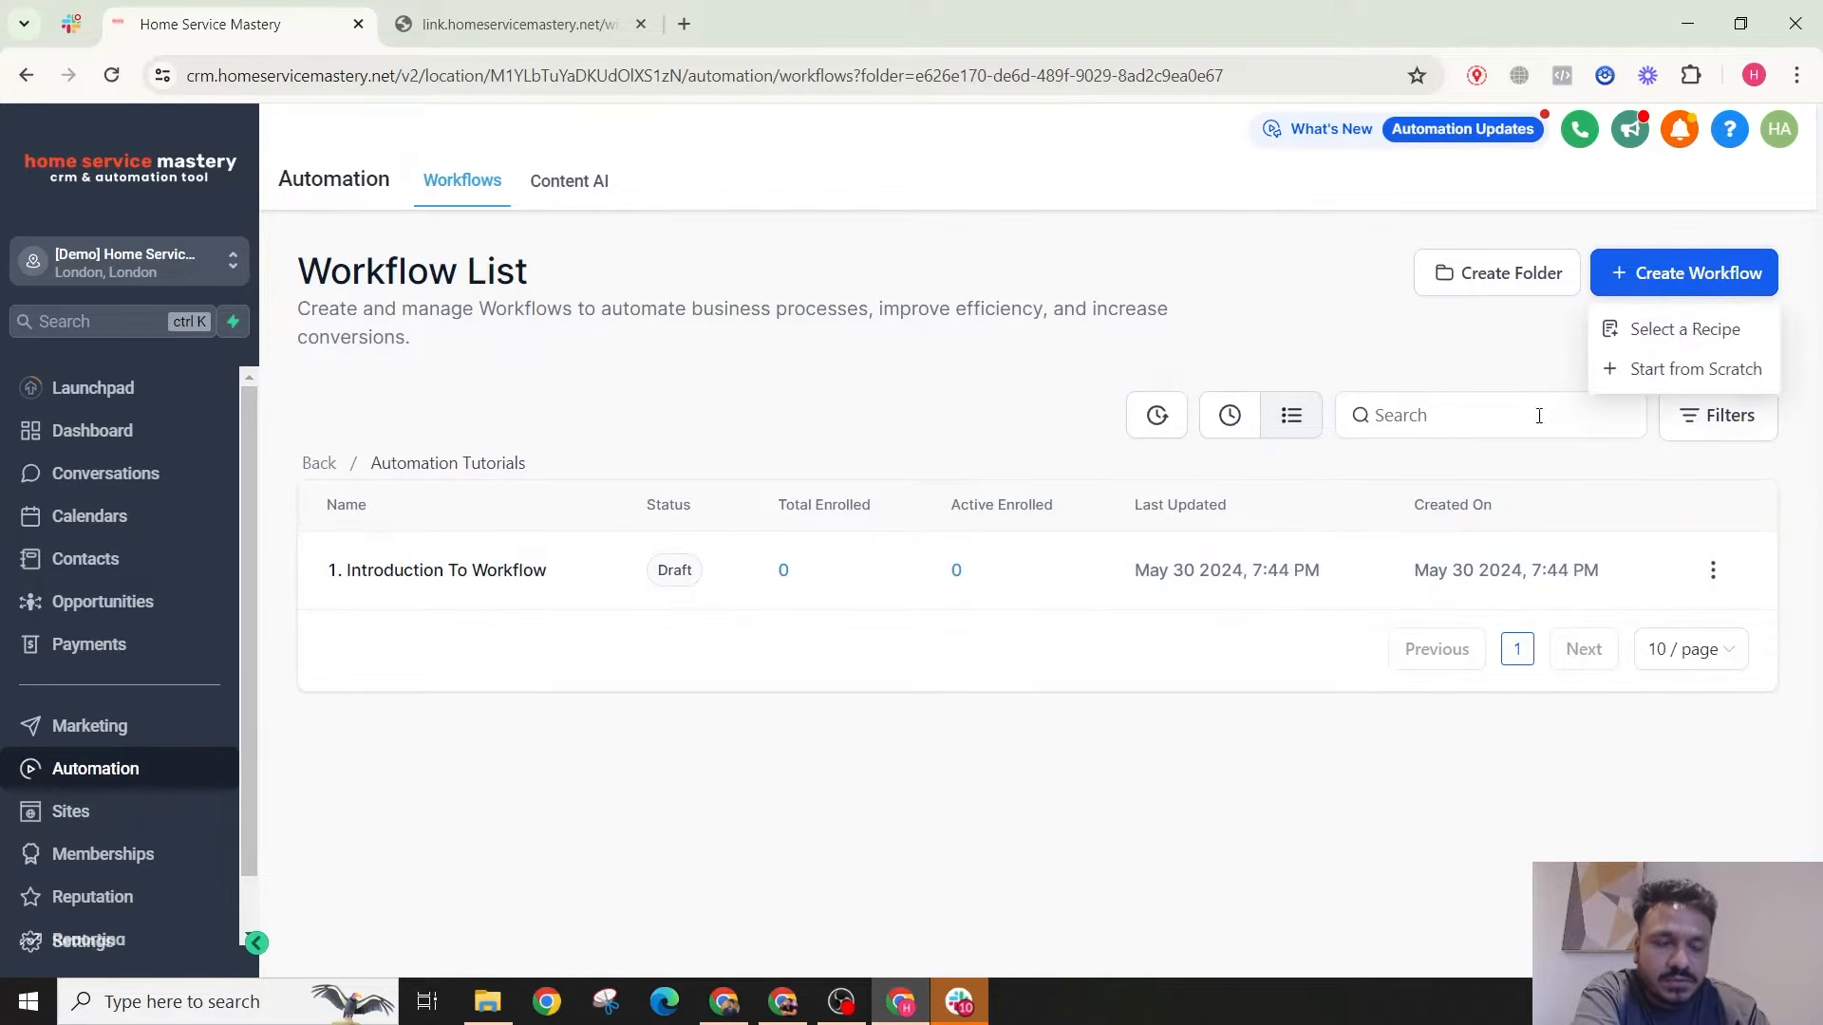
click(1687, 370)
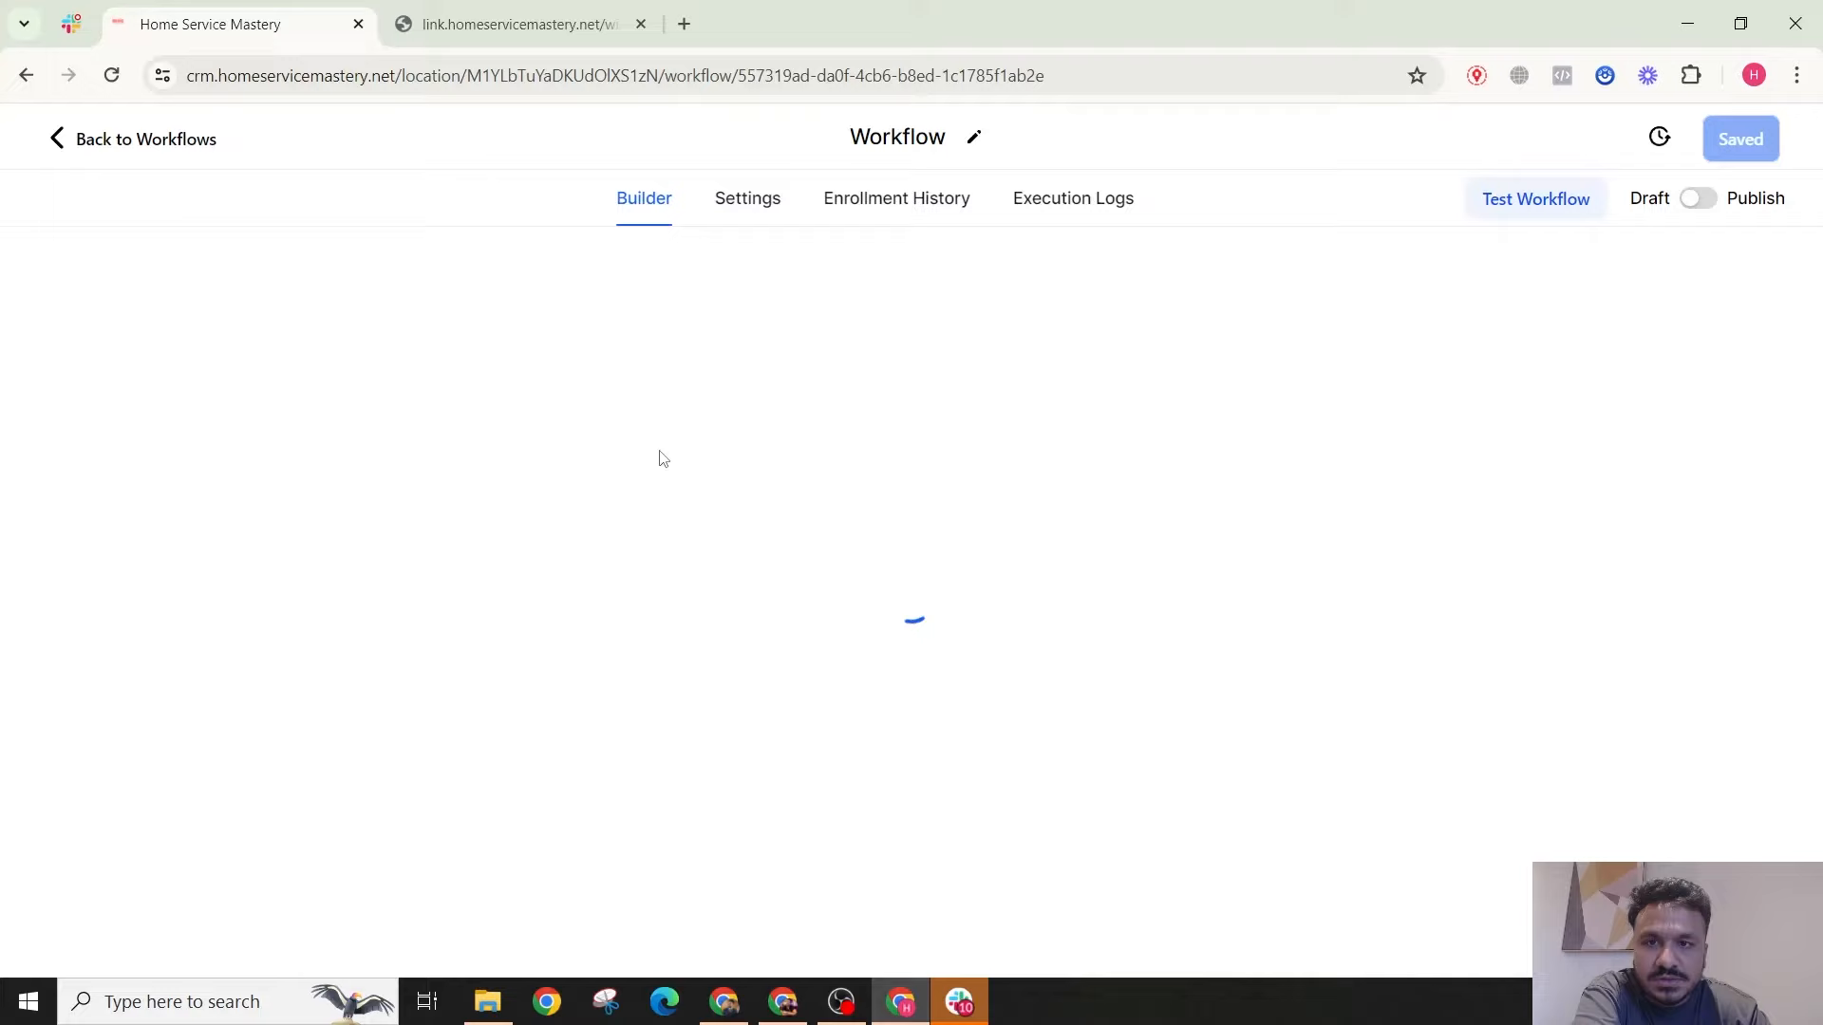
Step: Rename the new workflow to '2. Form Submit Automation'
double_click(921, 138)
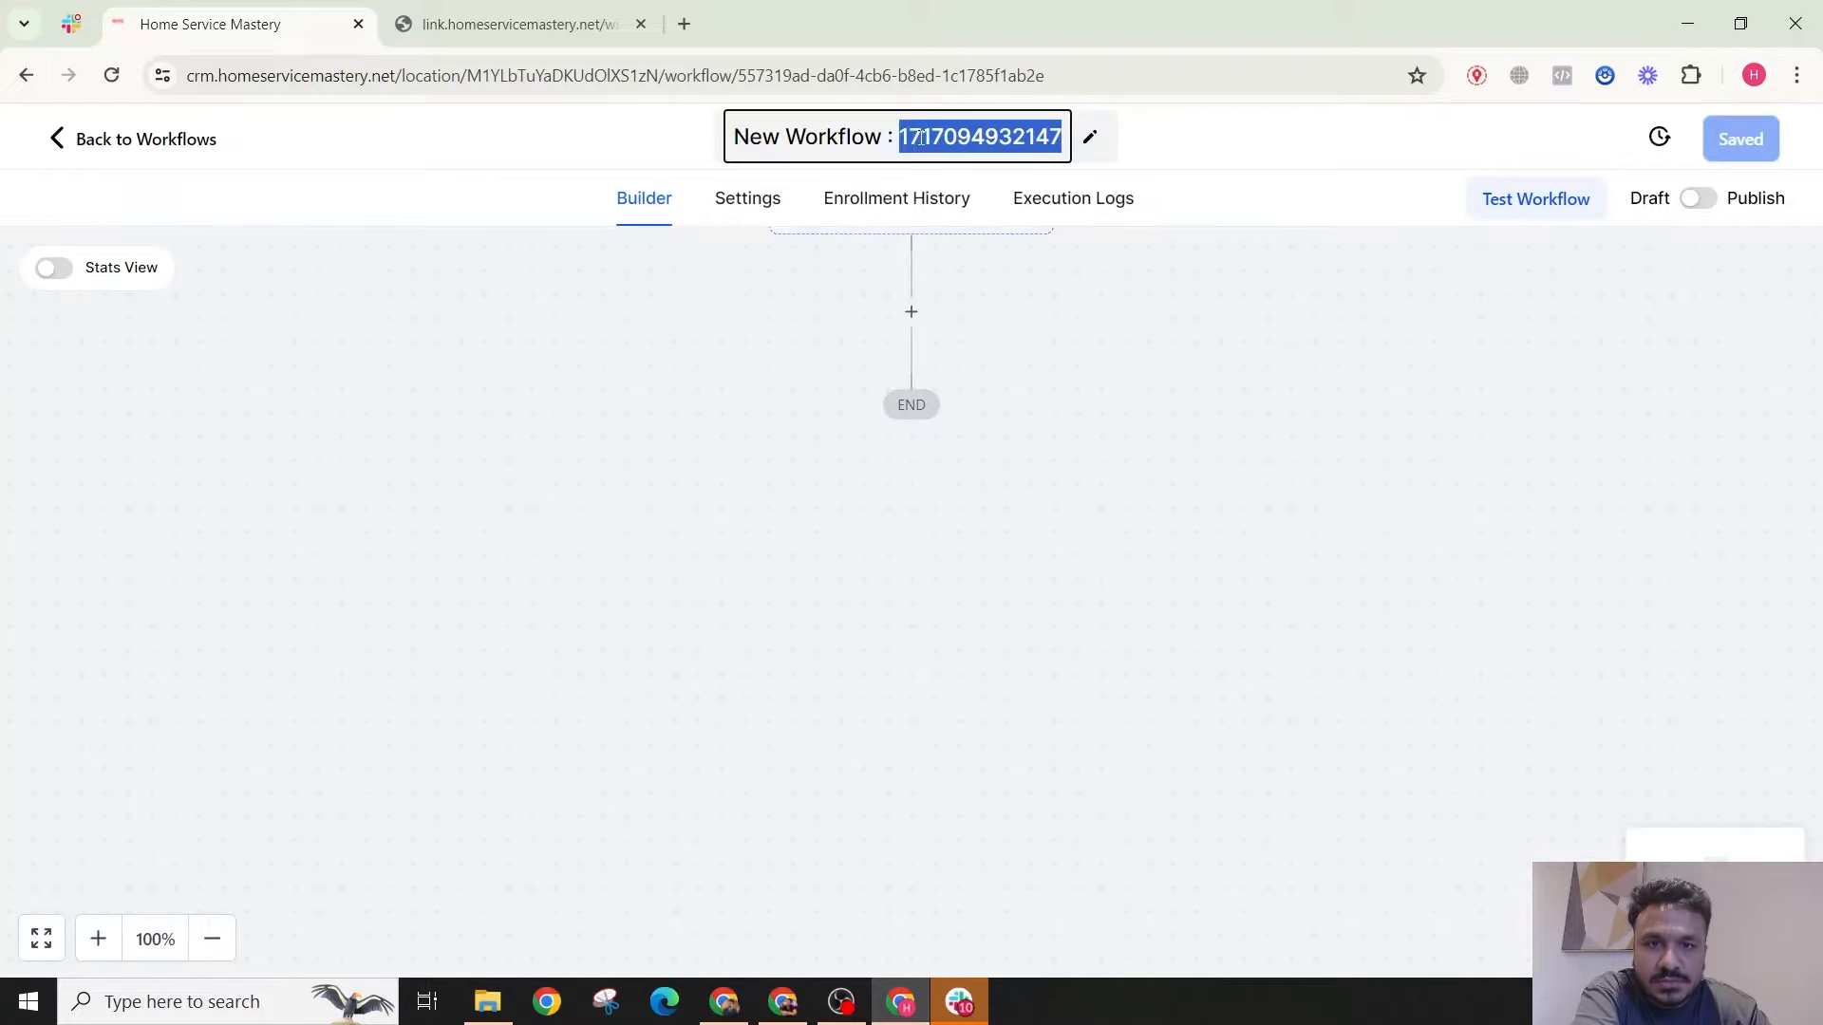
key(ctrl+a)
text(2.)
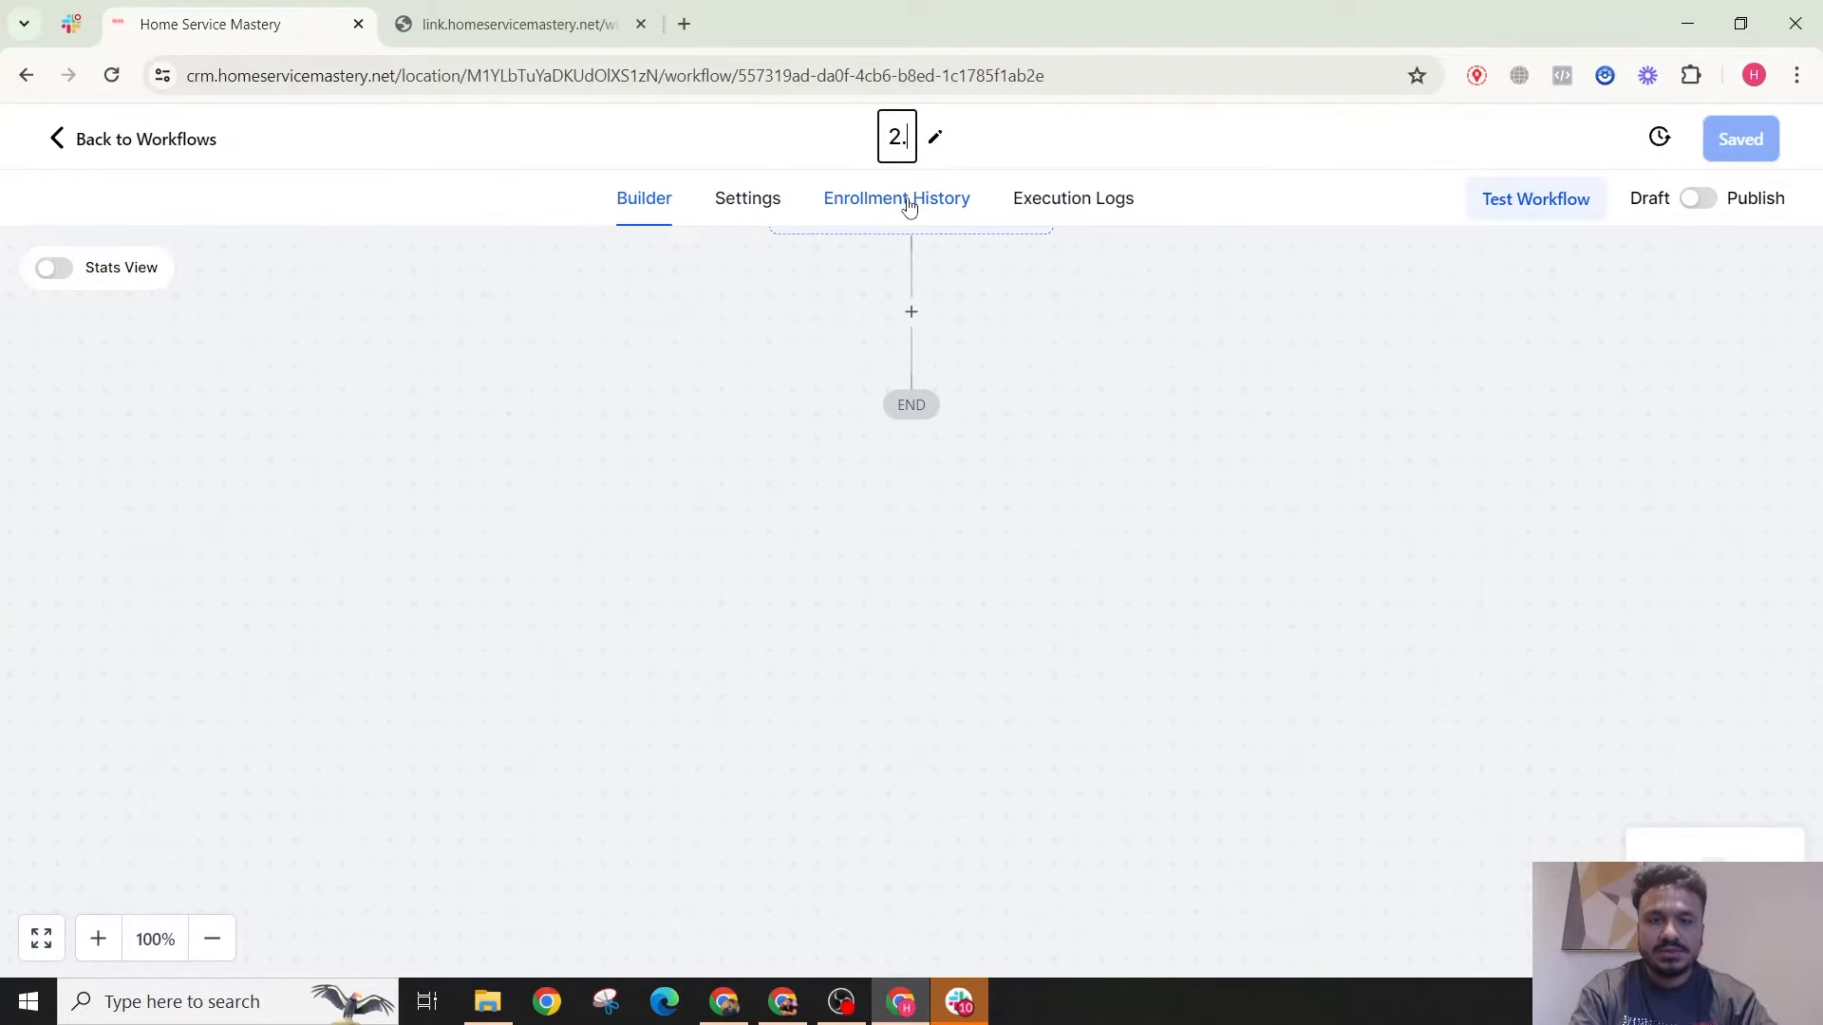
text( Form Sub)
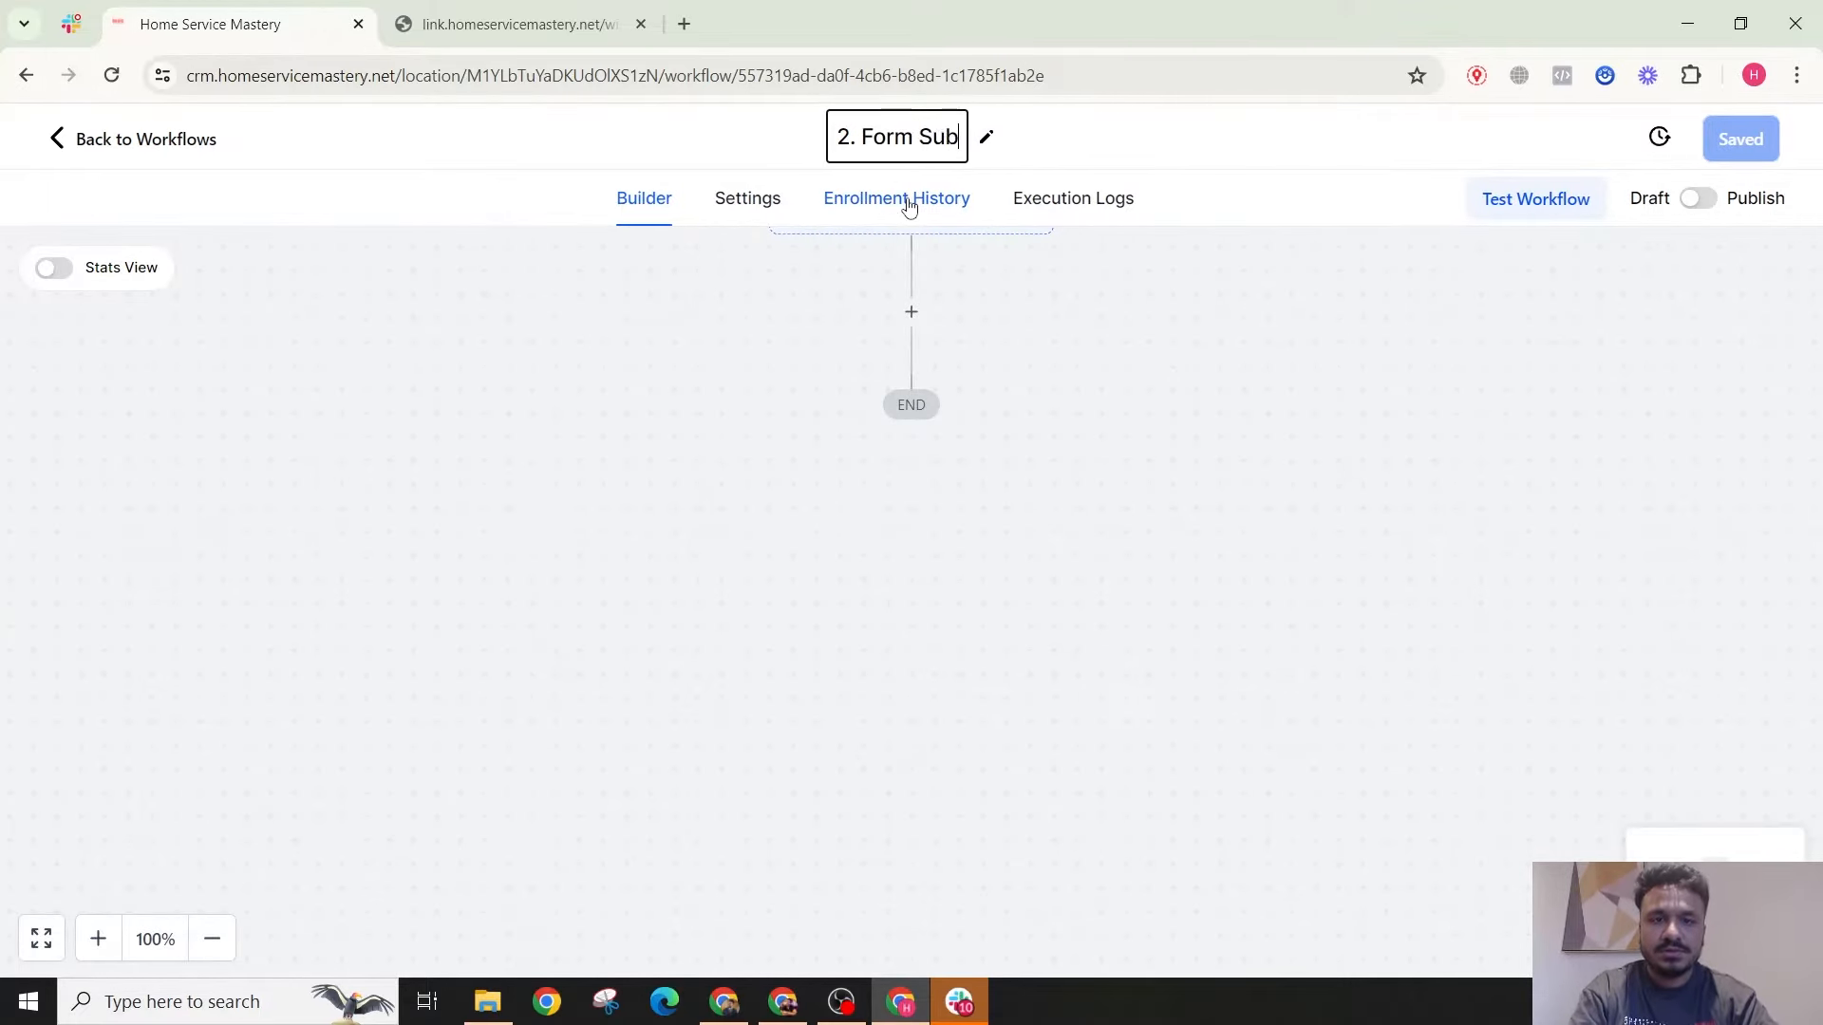
text(mit Automation)
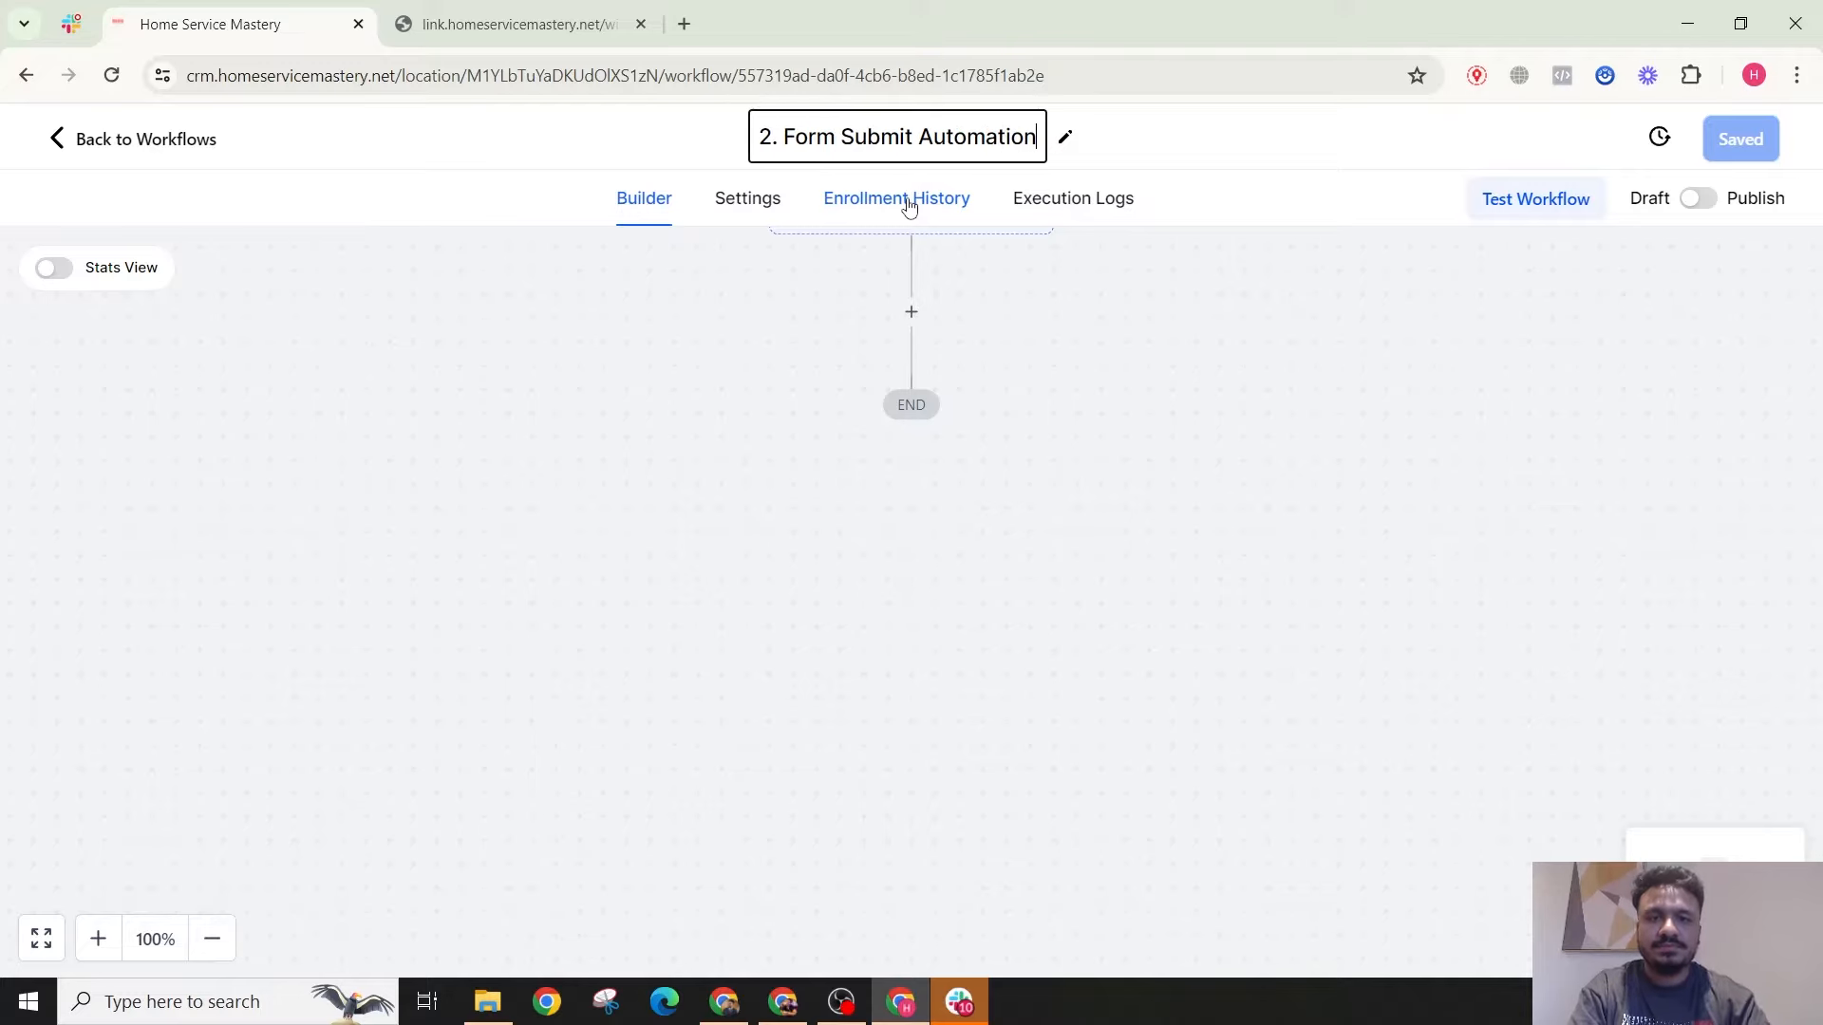
key(Return)
Step: Add a Form Submitted trigger to the workflow
click(918, 408)
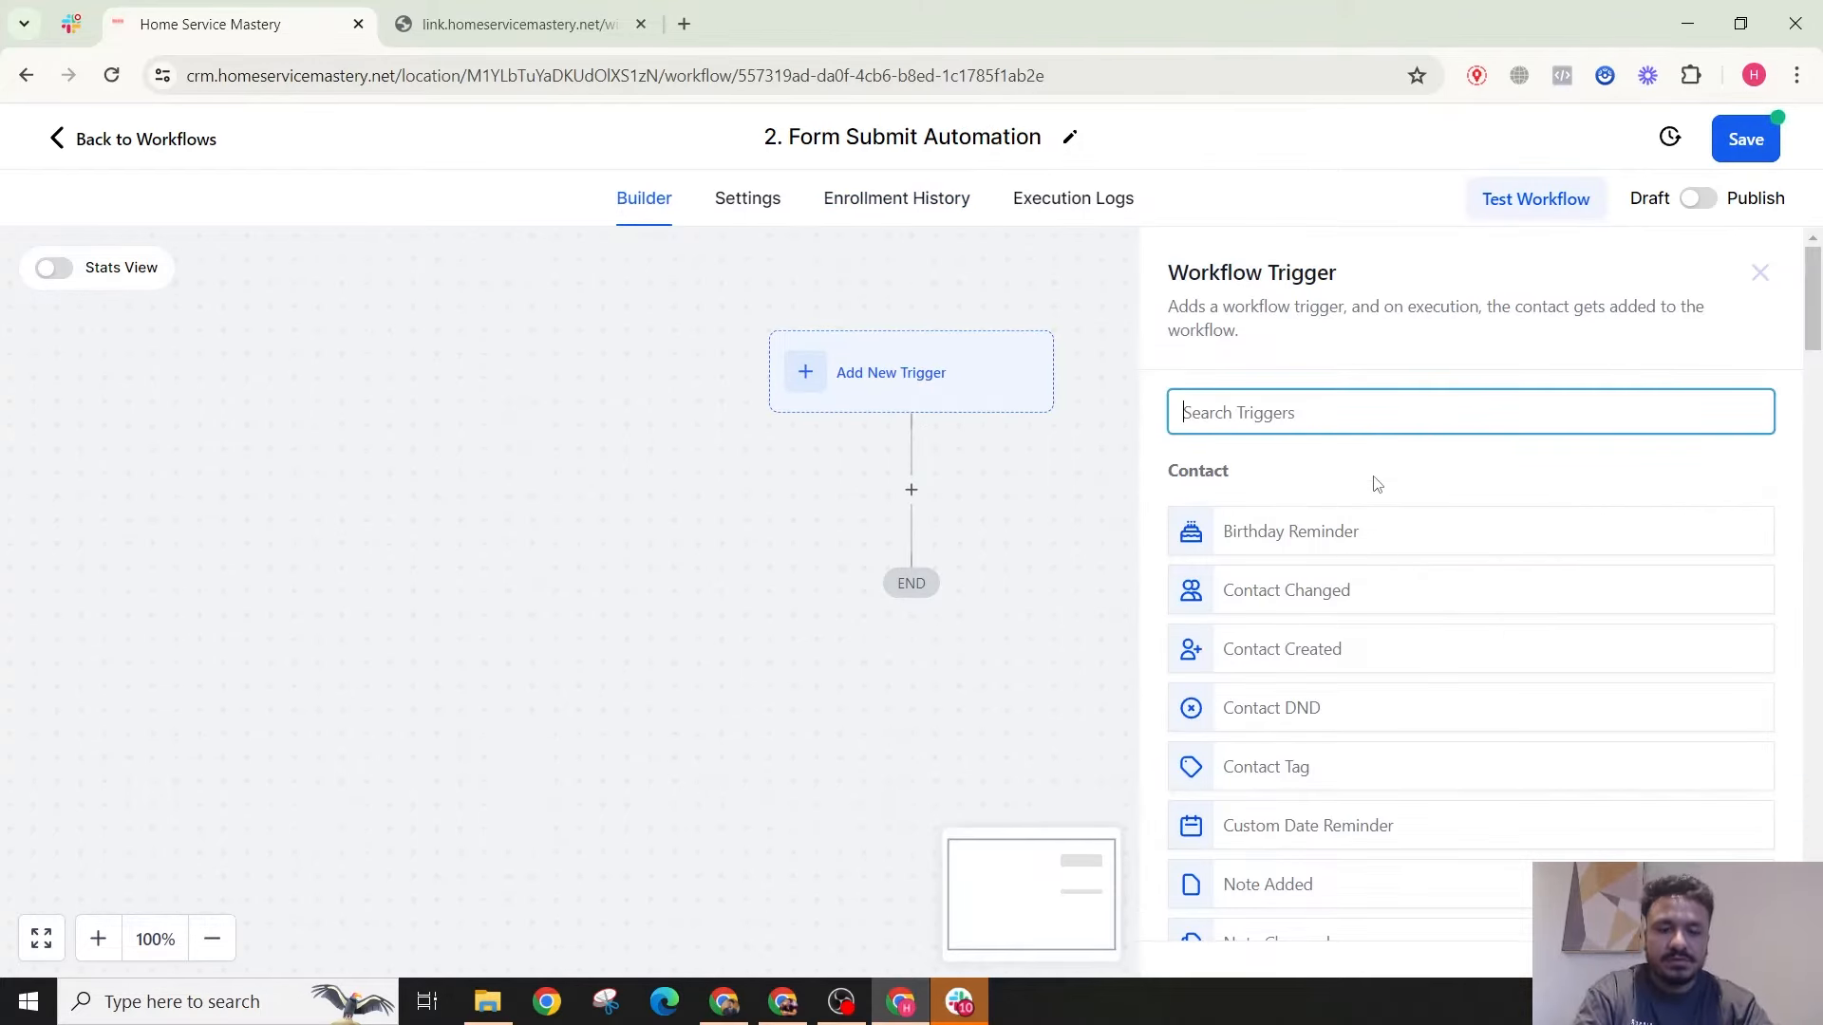
text(form)
click(1272, 520)
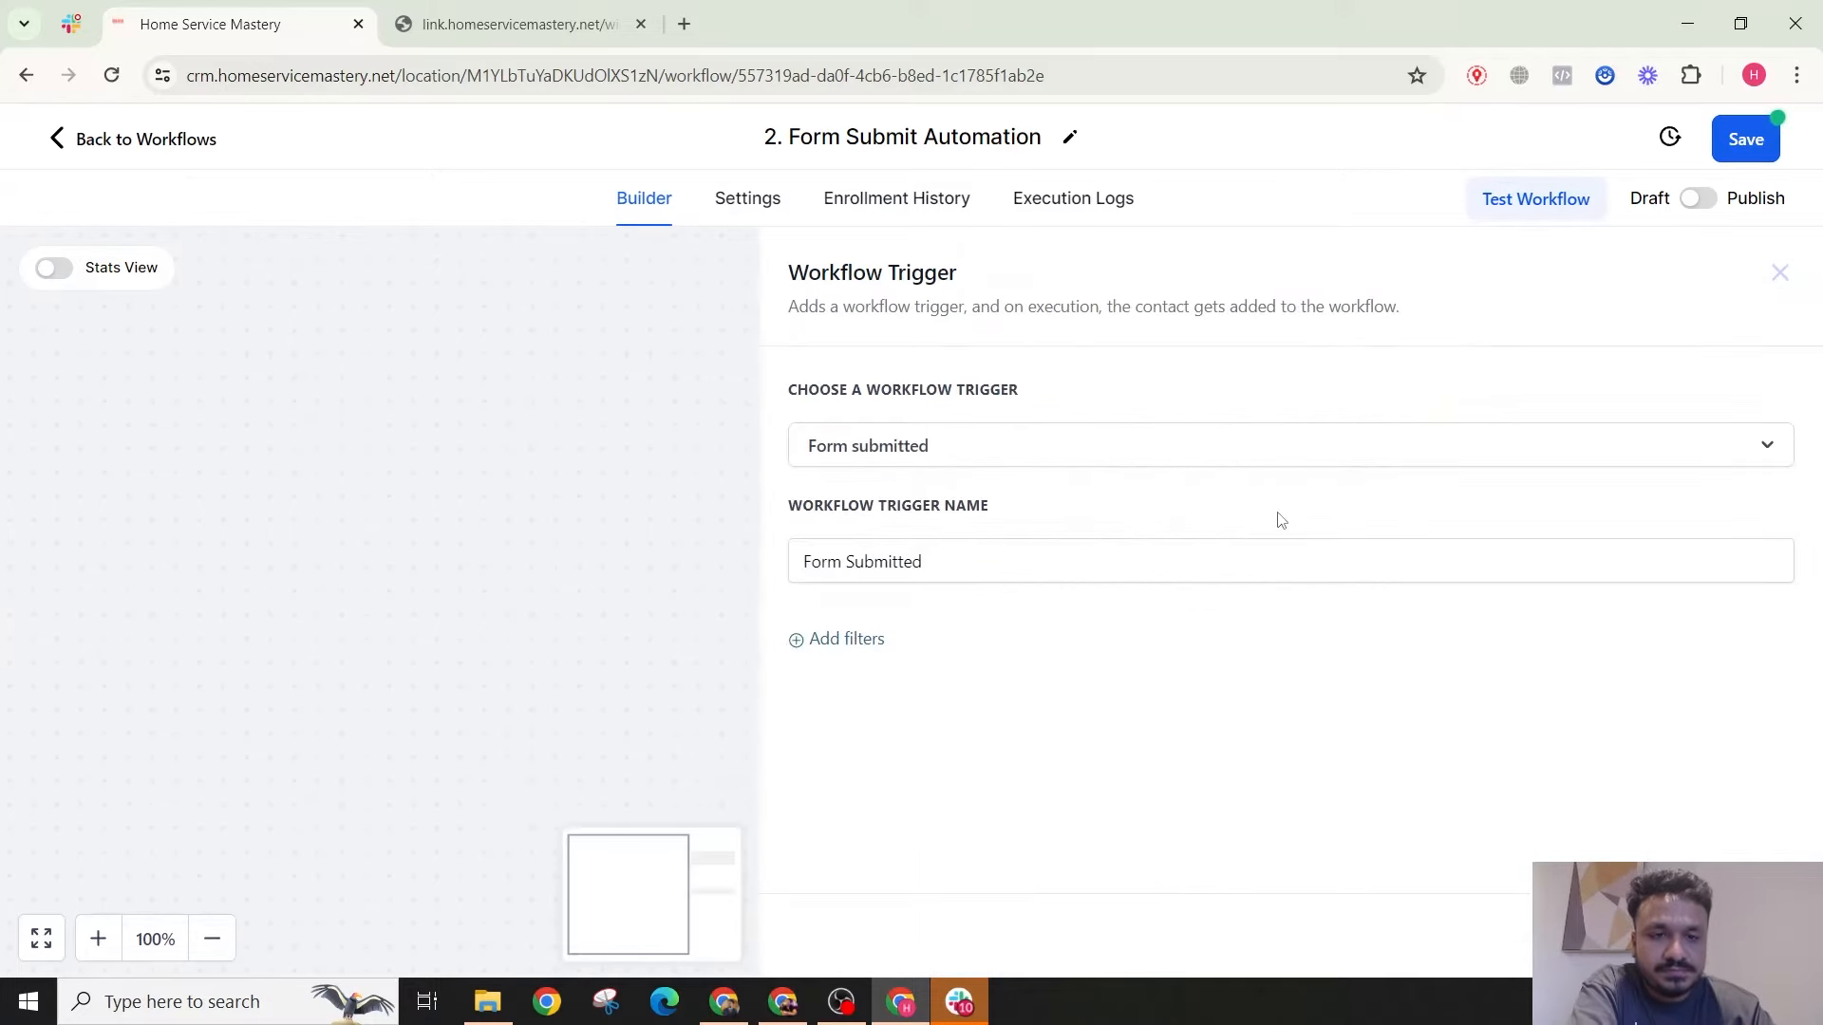
Step: Filter the trigger to 'Form is Contact Form' and close the trigger settings
click(865, 644)
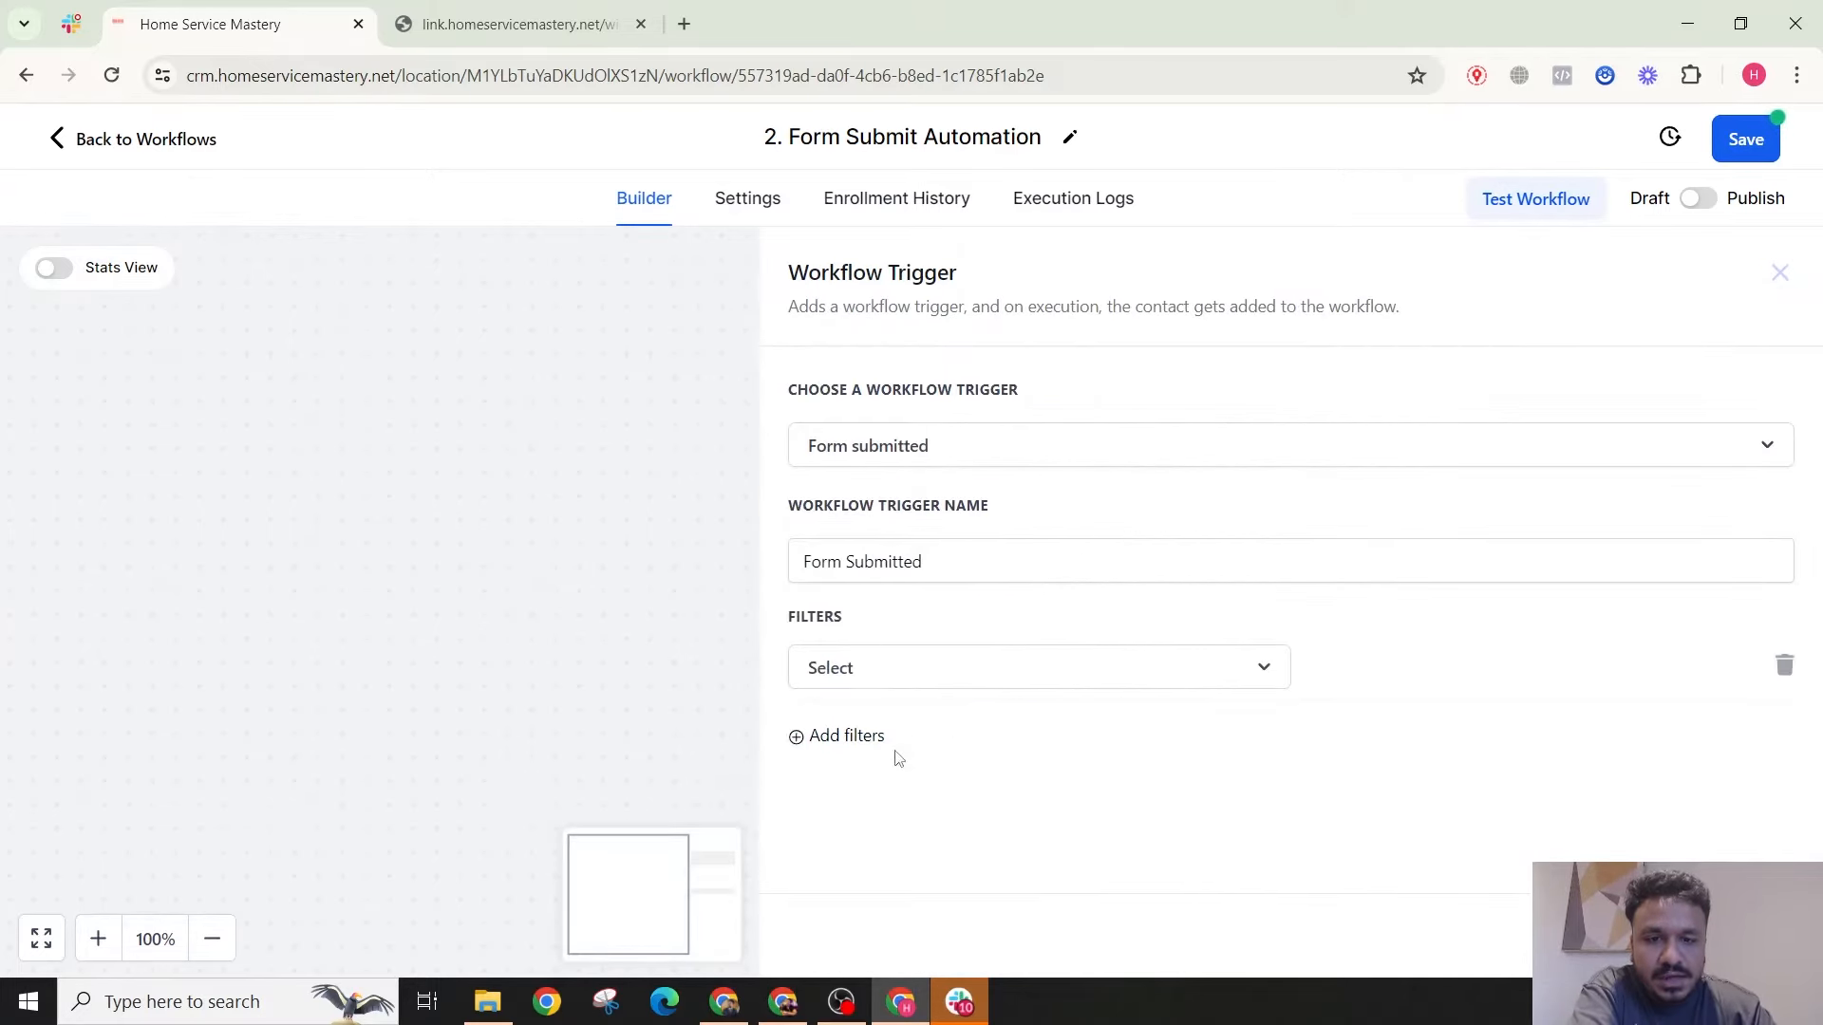
click(898, 685)
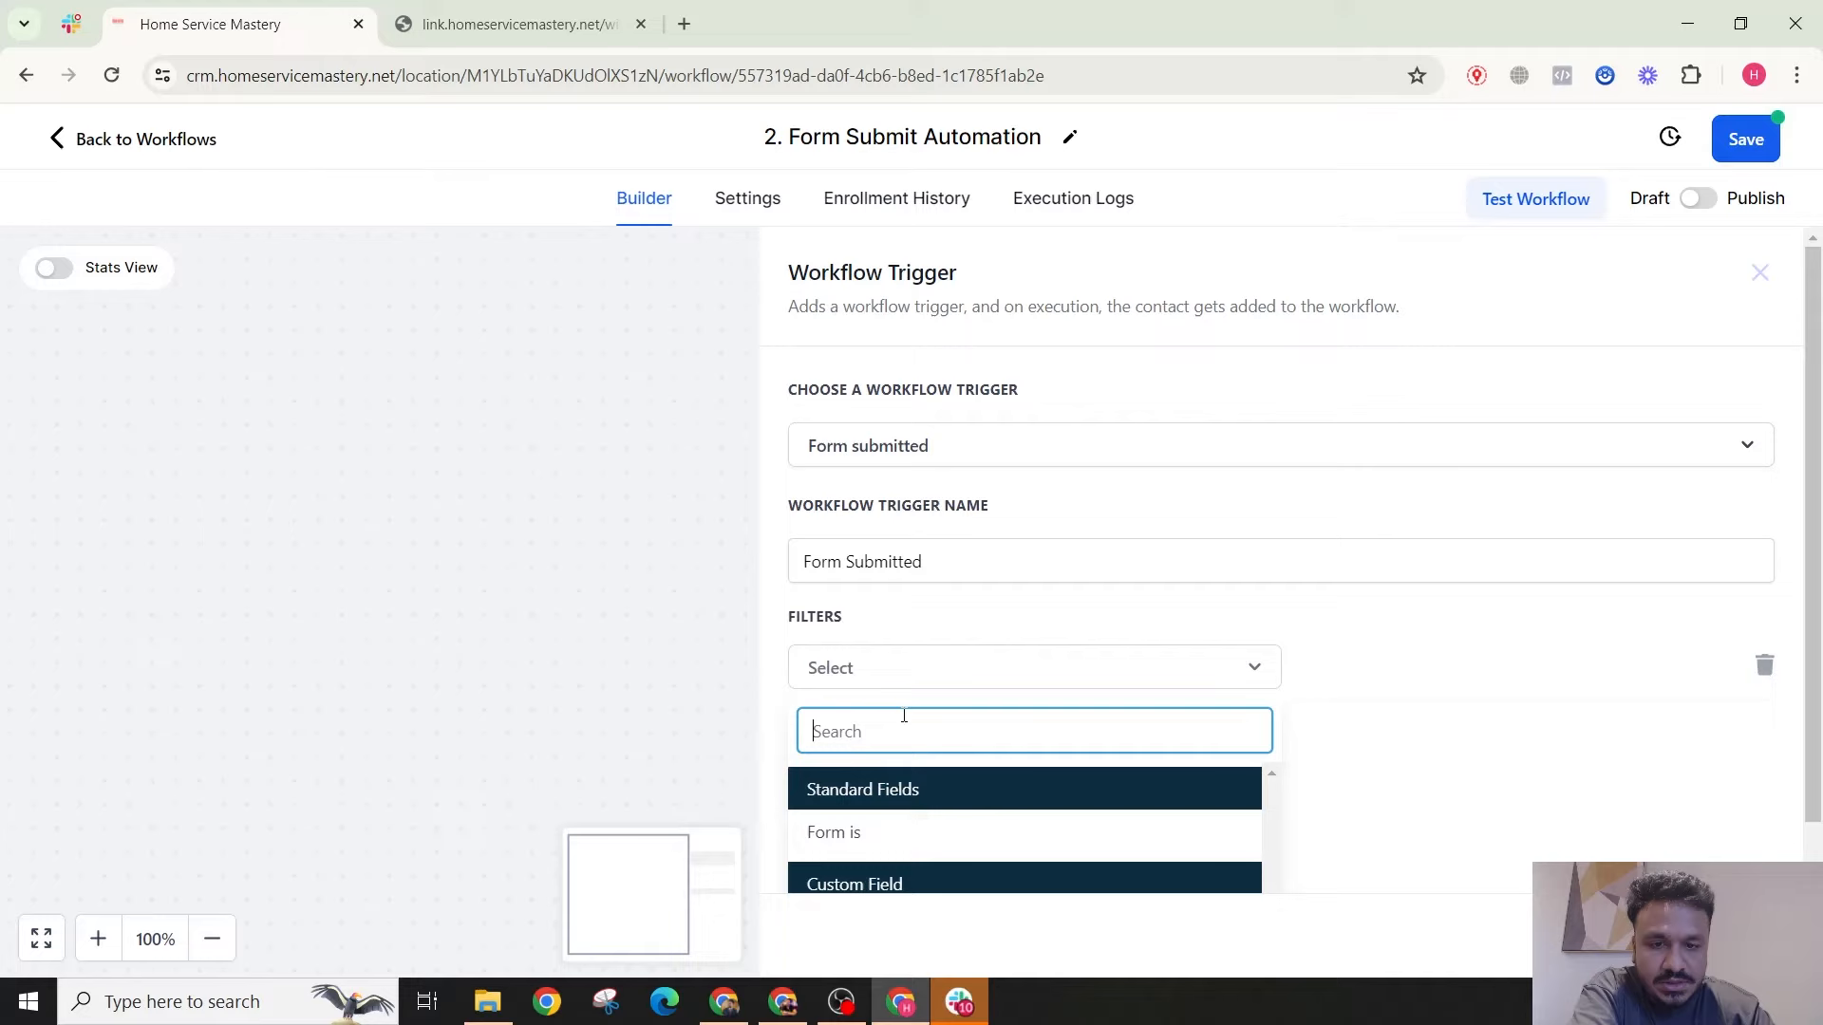
click(891, 834)
click(1354, 682)
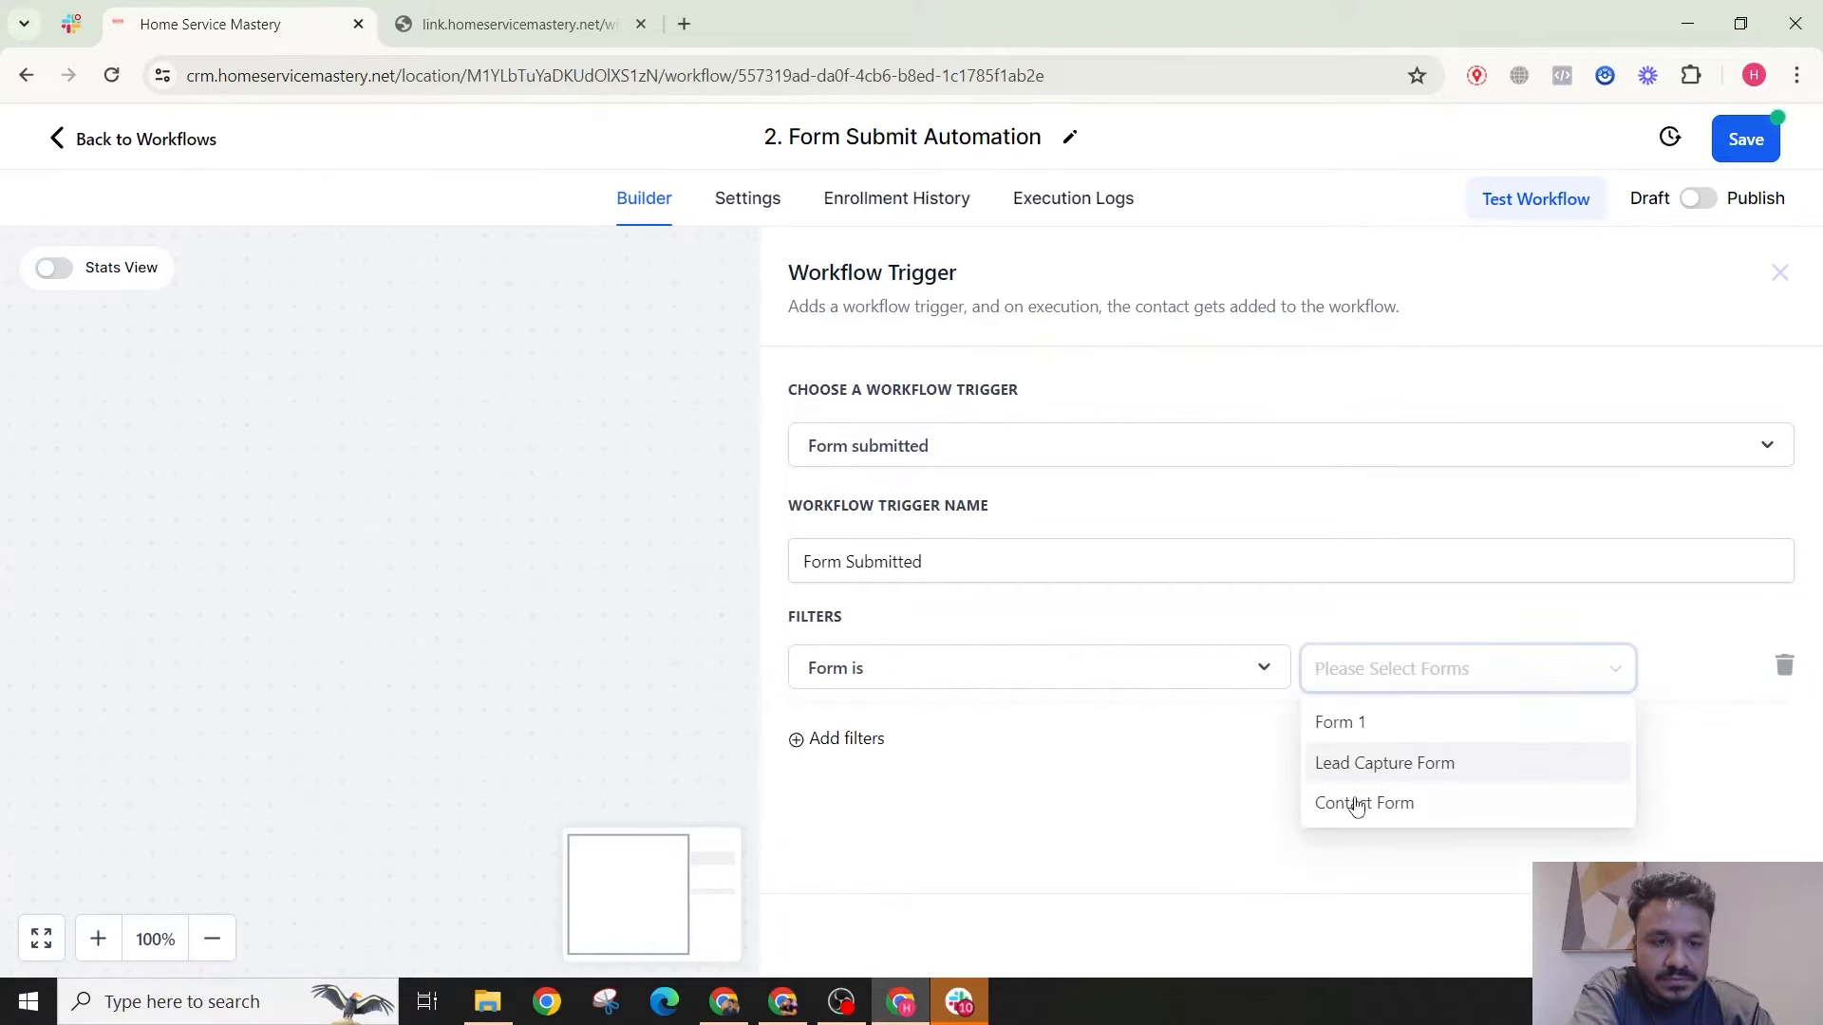
click(1353, 804)
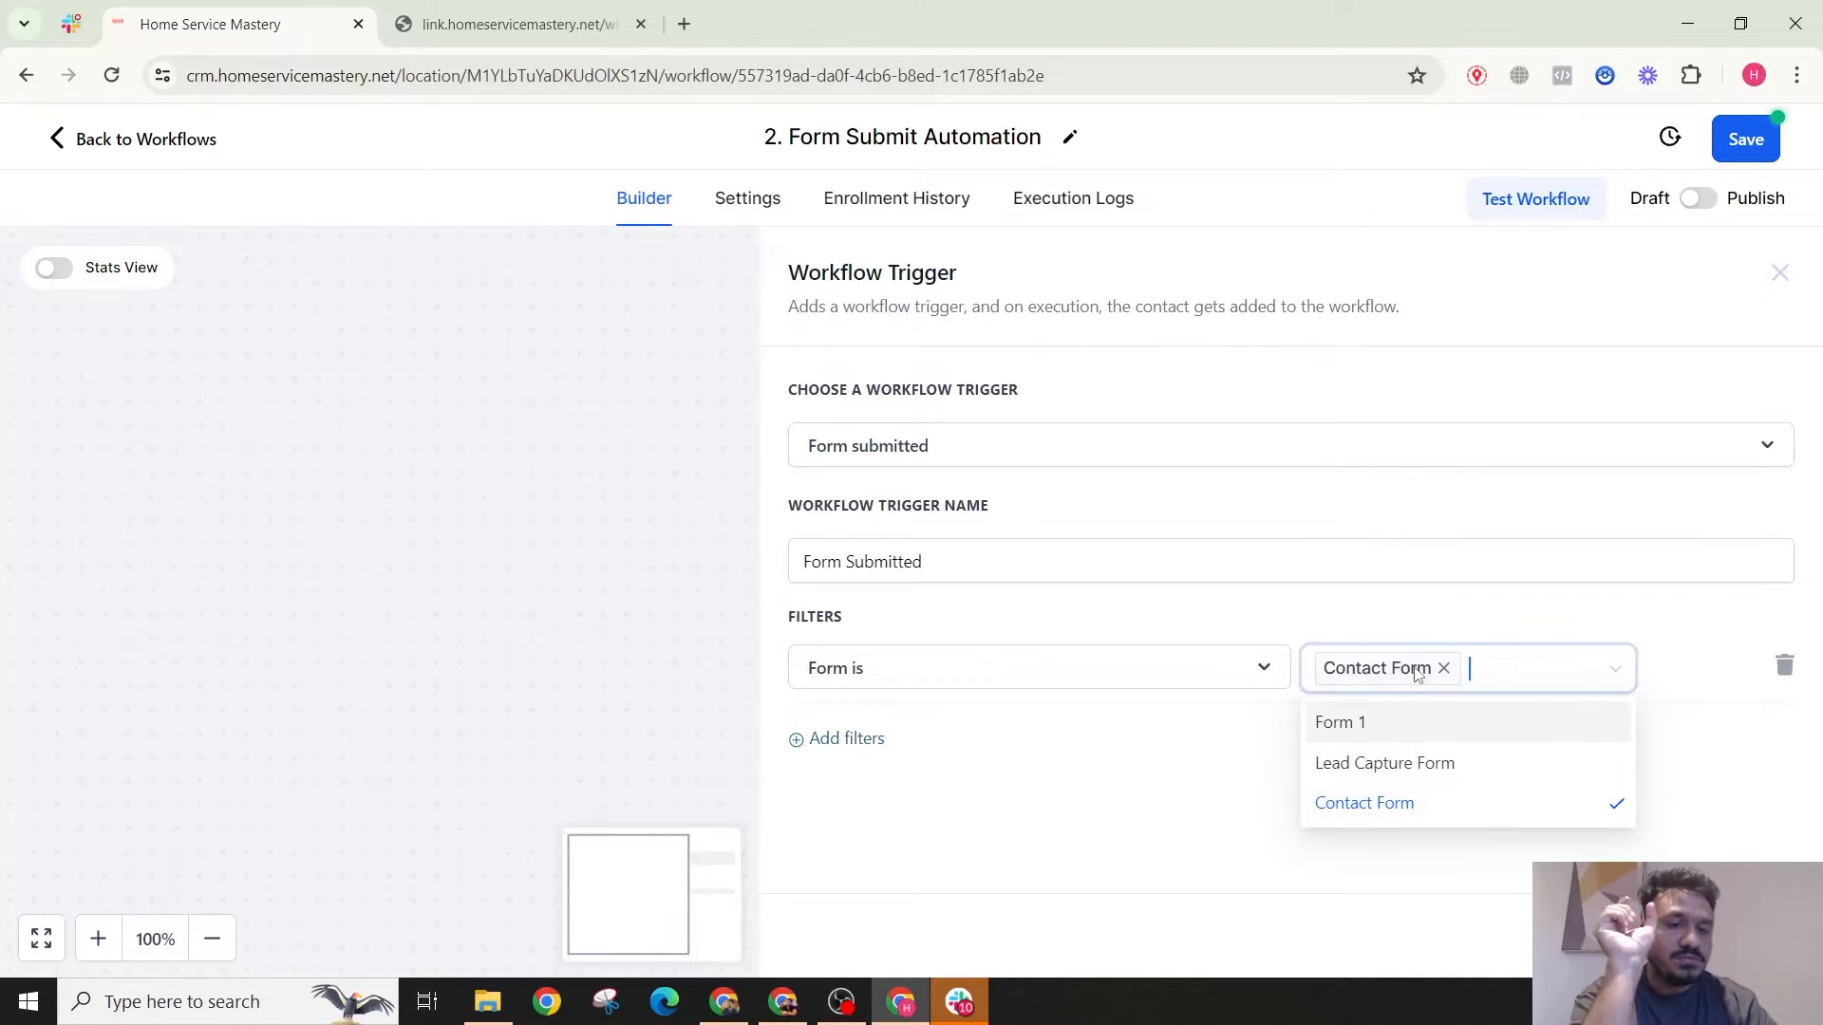
click(1729, 935)
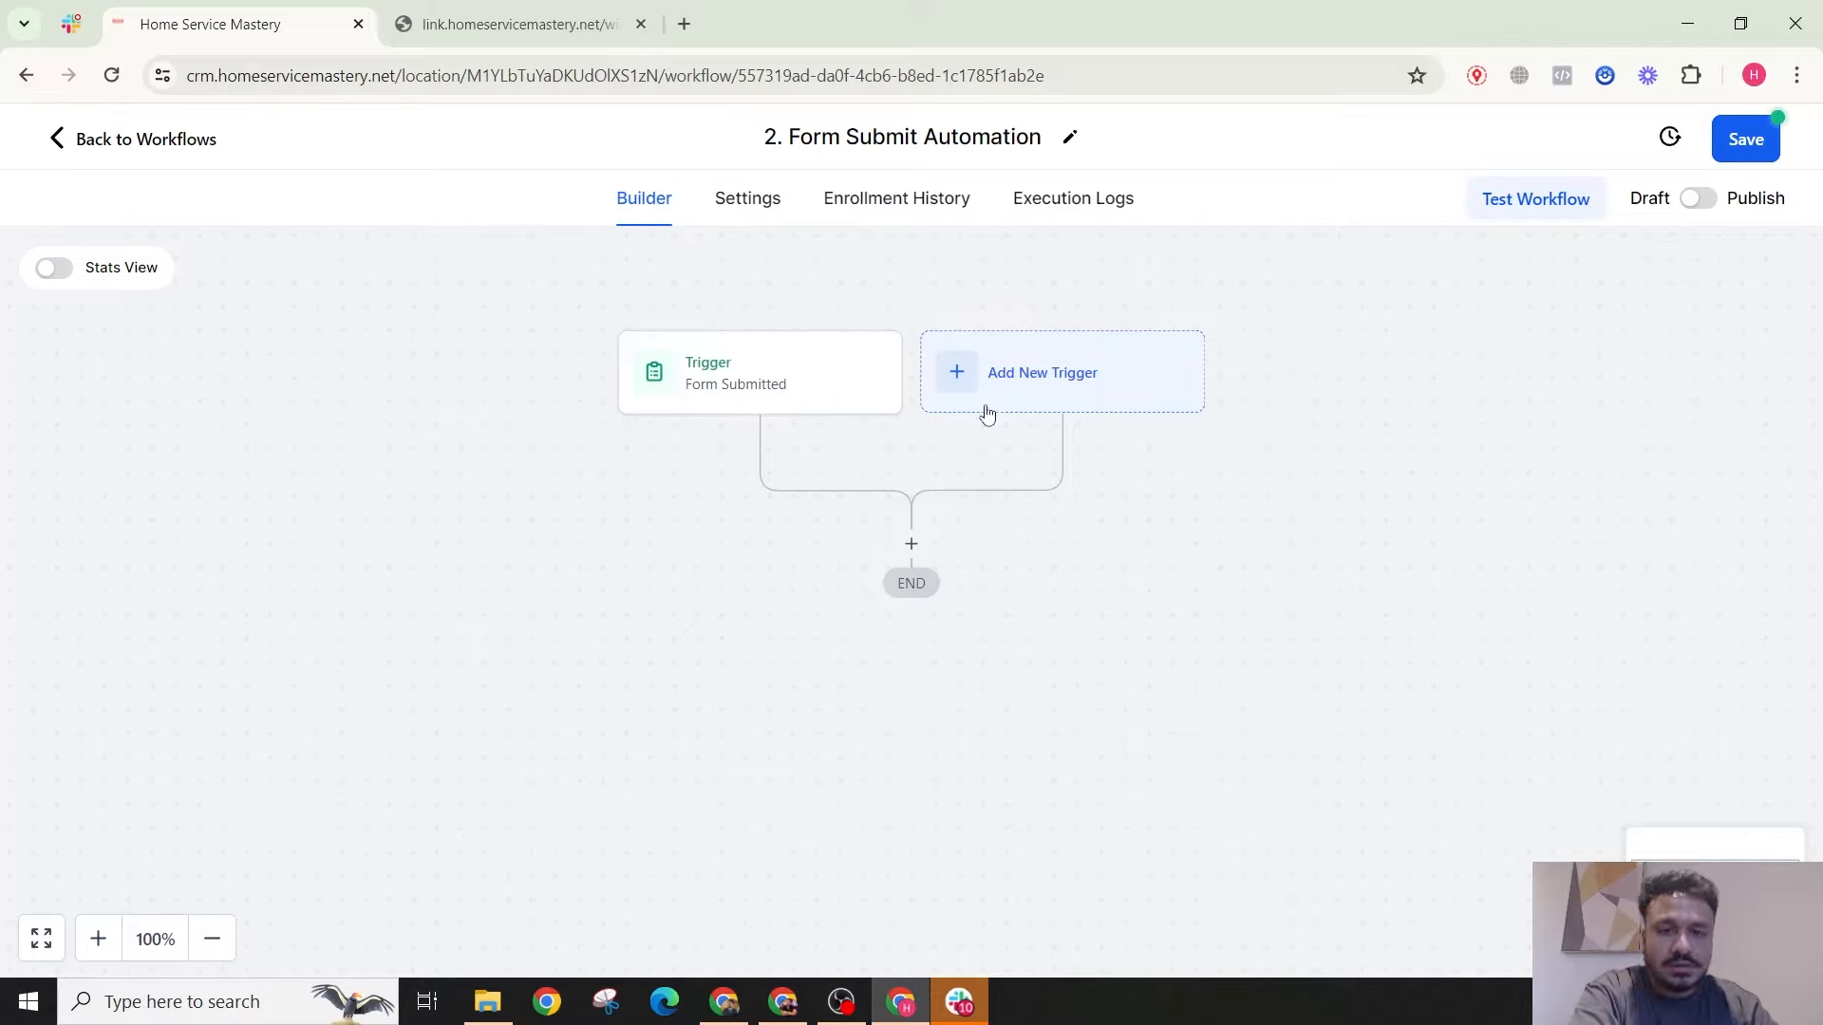
click(745, 393)
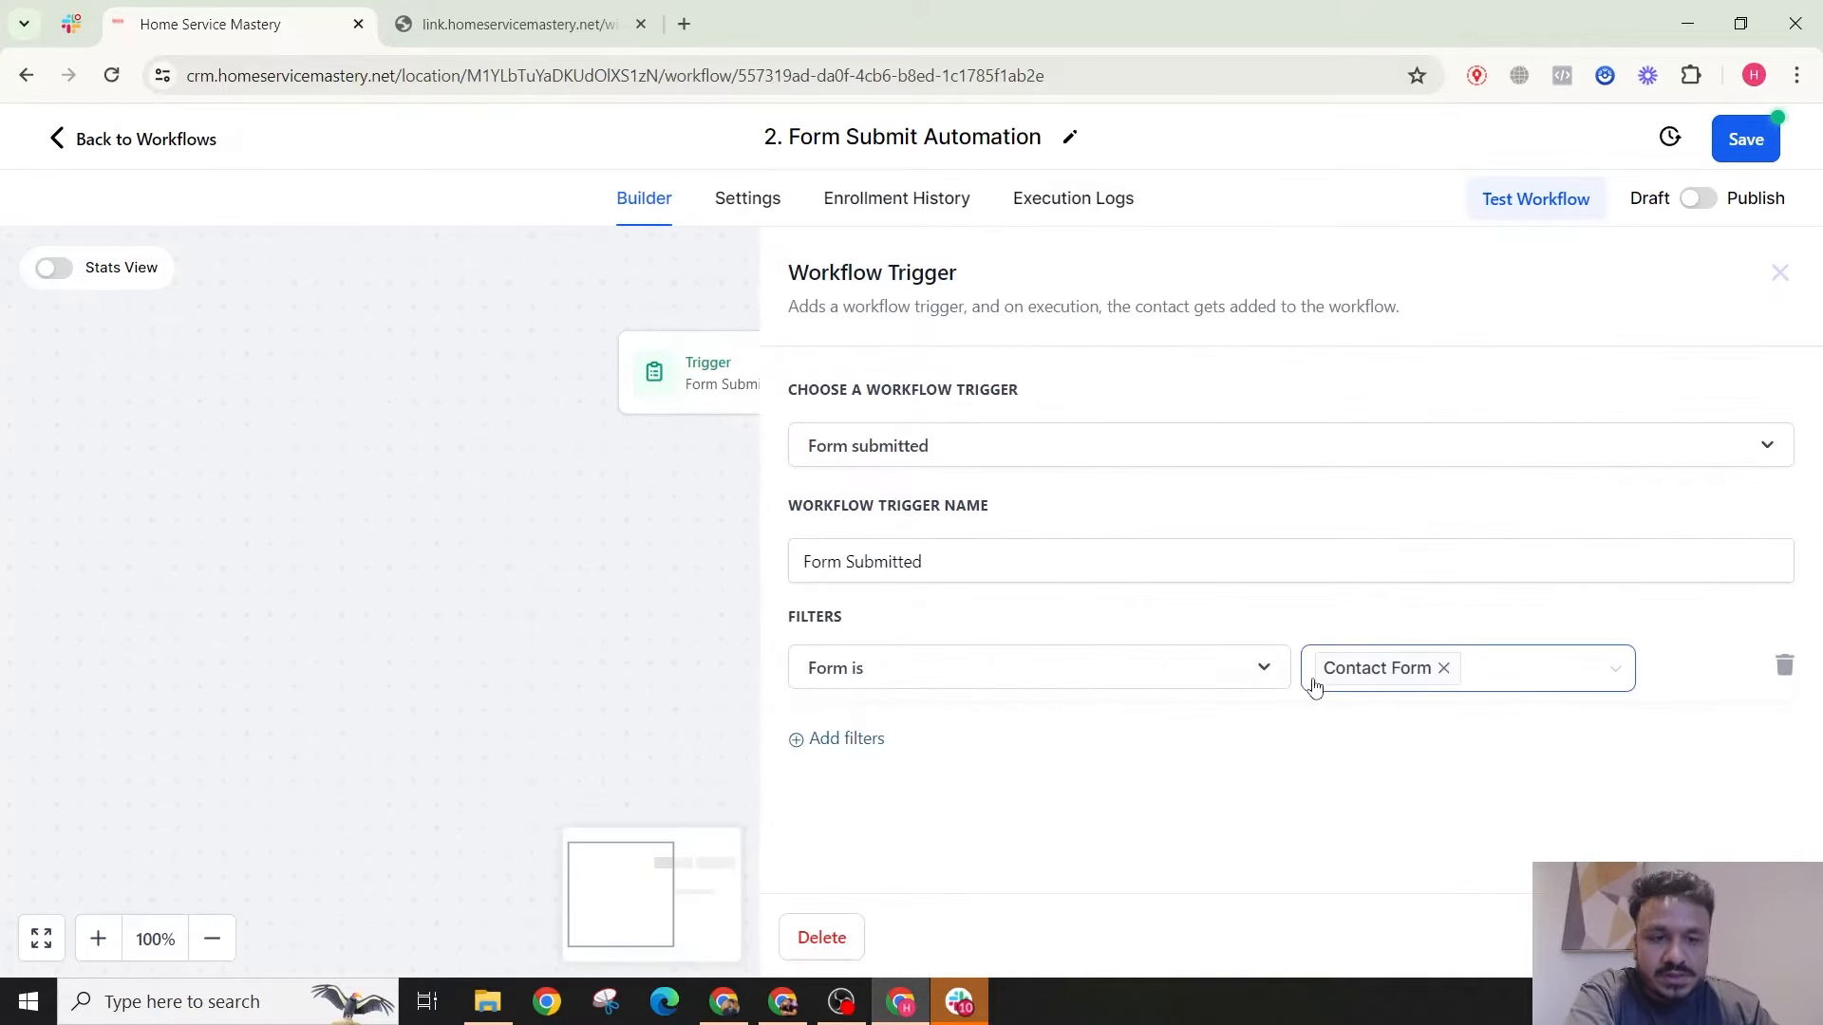
key(Escape)
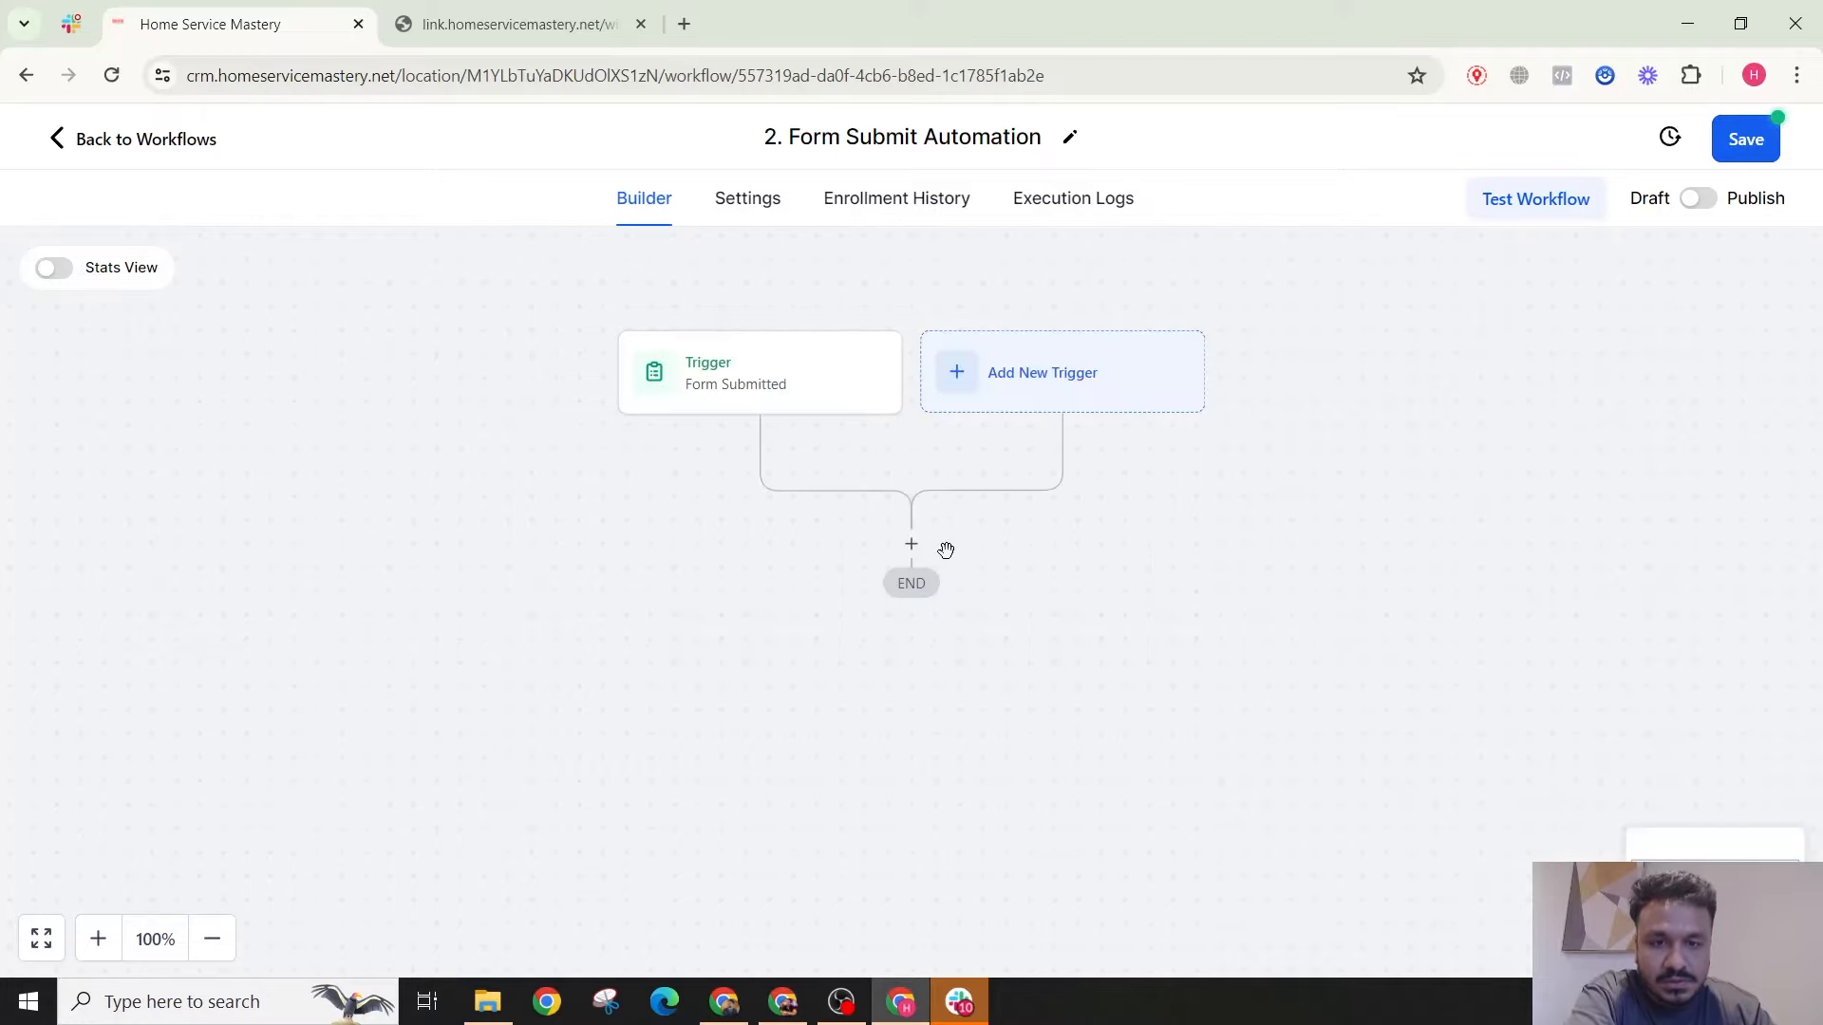
Step: Add a Send Internal Notification action of type Email after the trigger
click(912, 541)
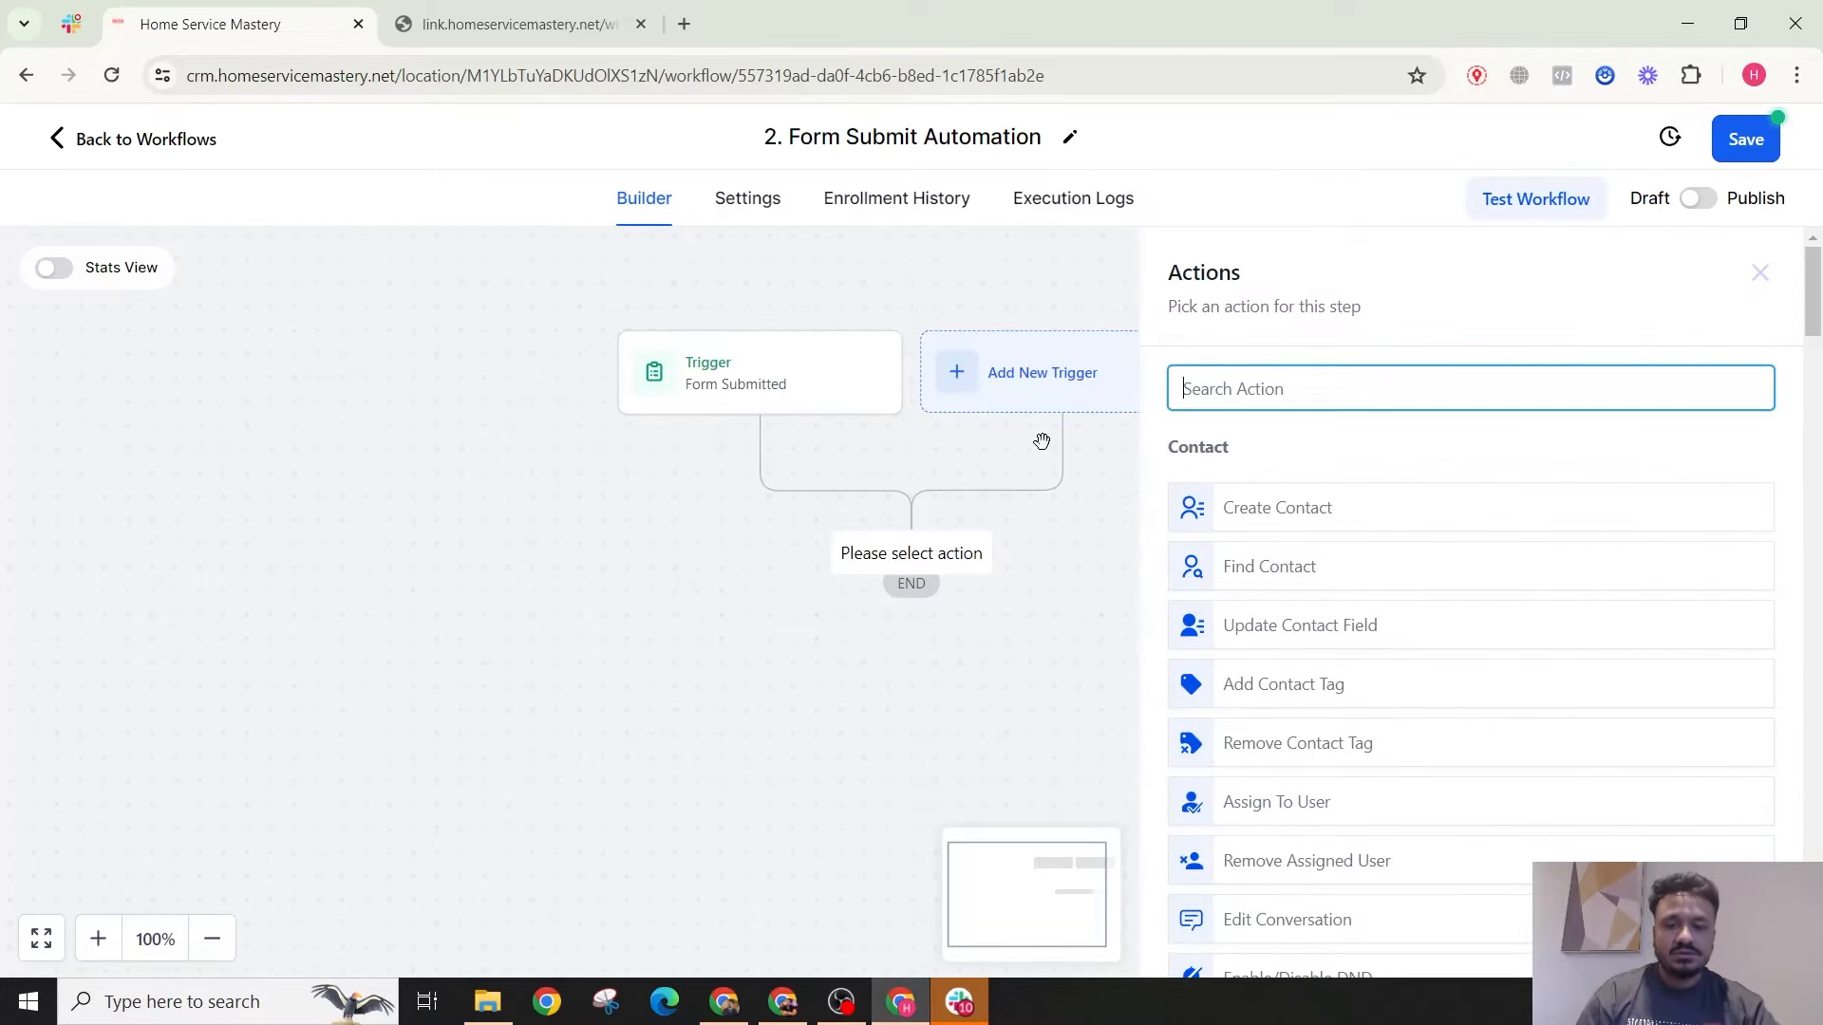
text(noti)
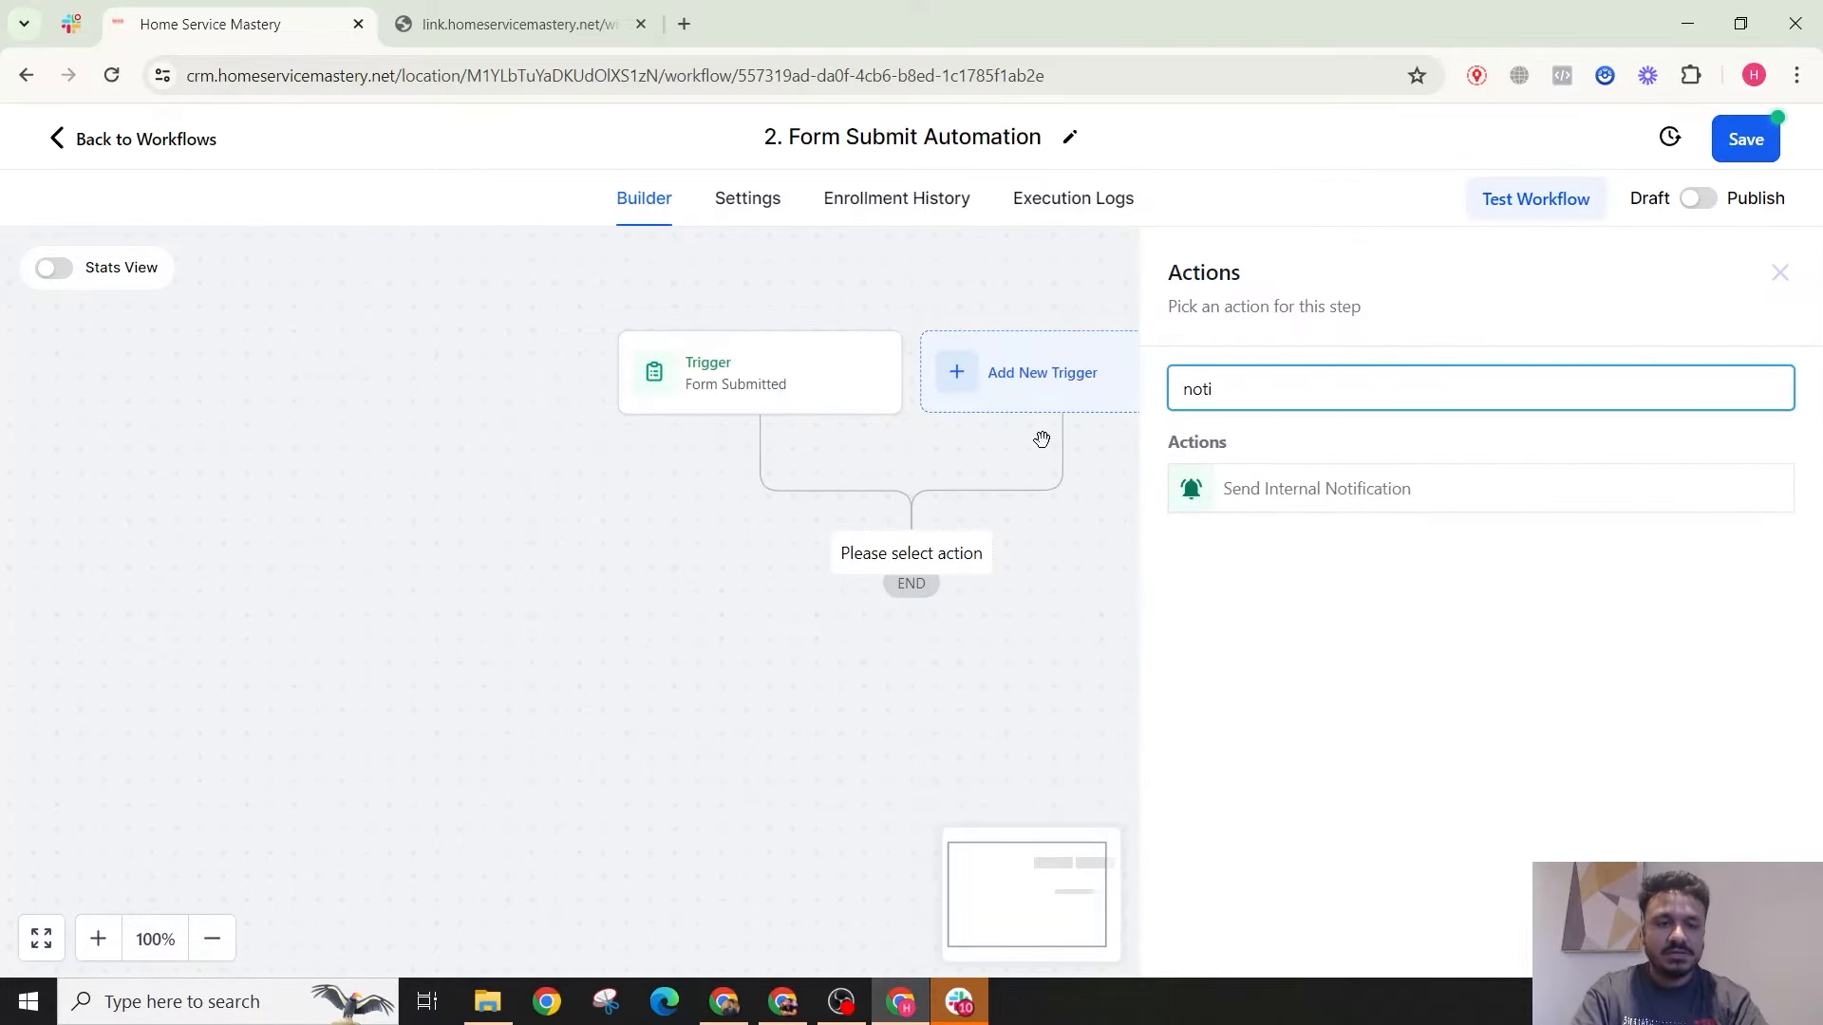
click(1331, 505)
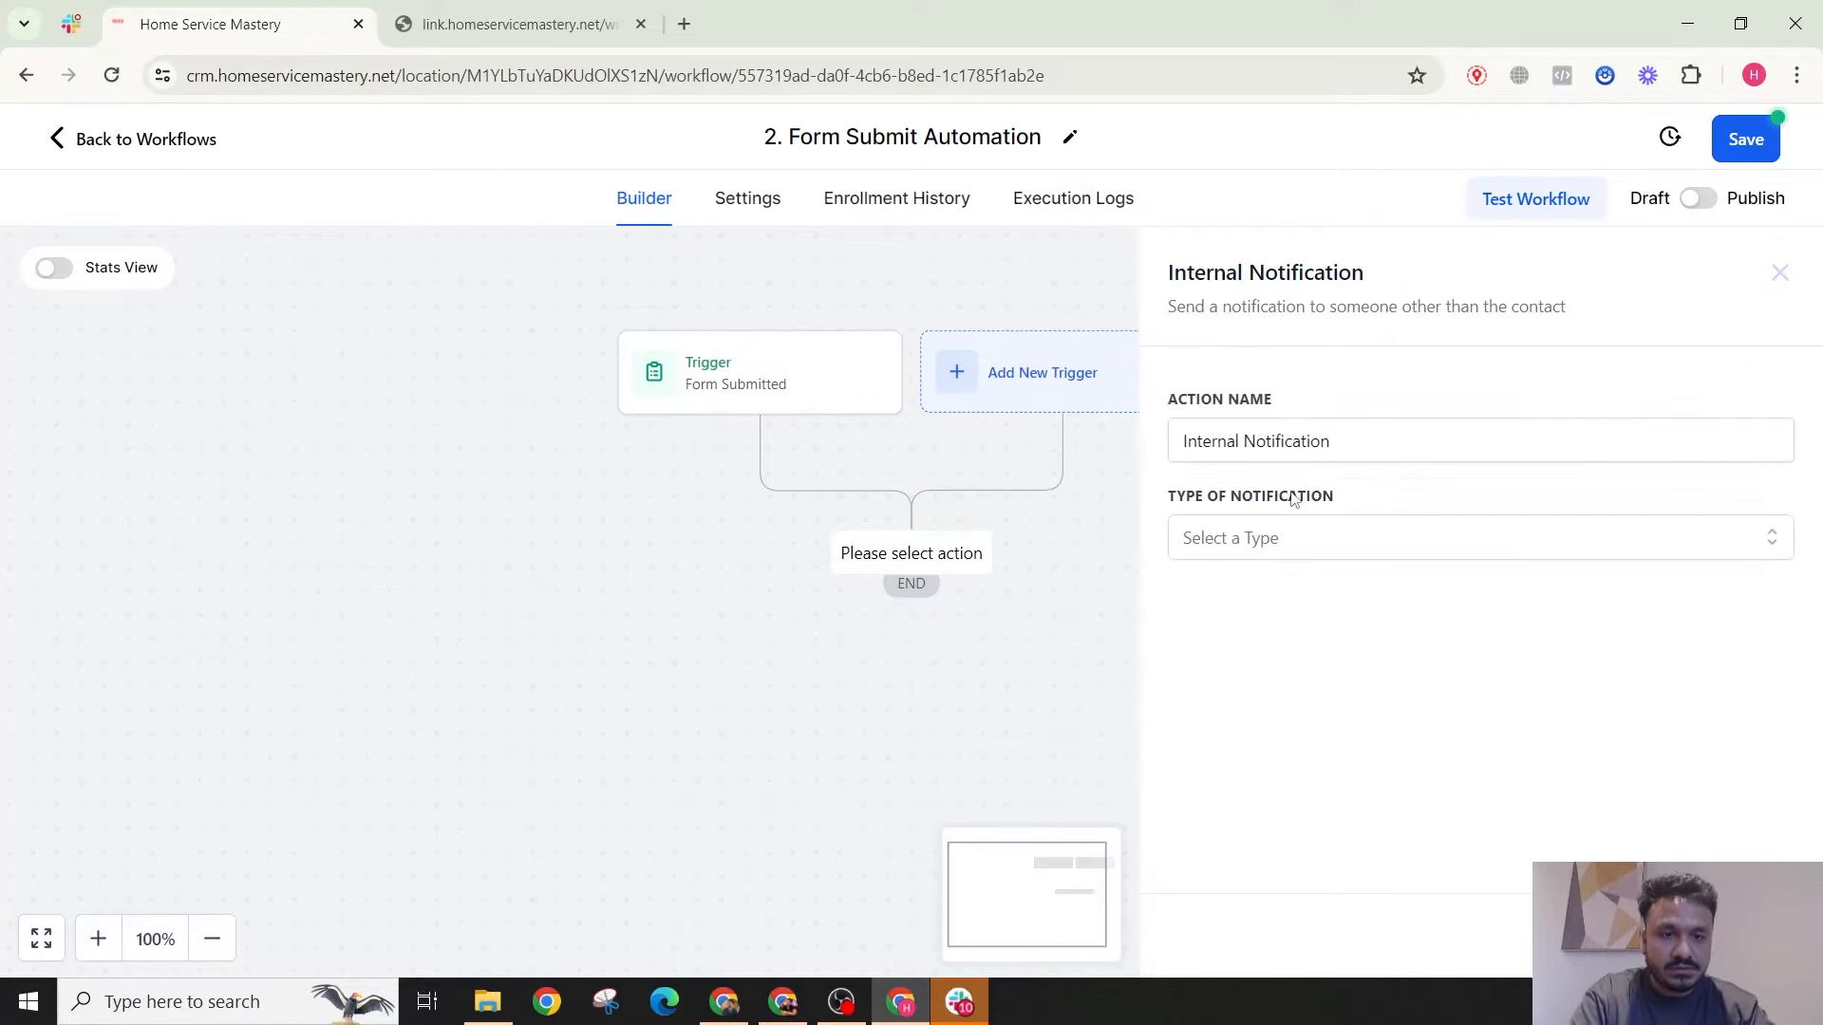
click(1252, 548)
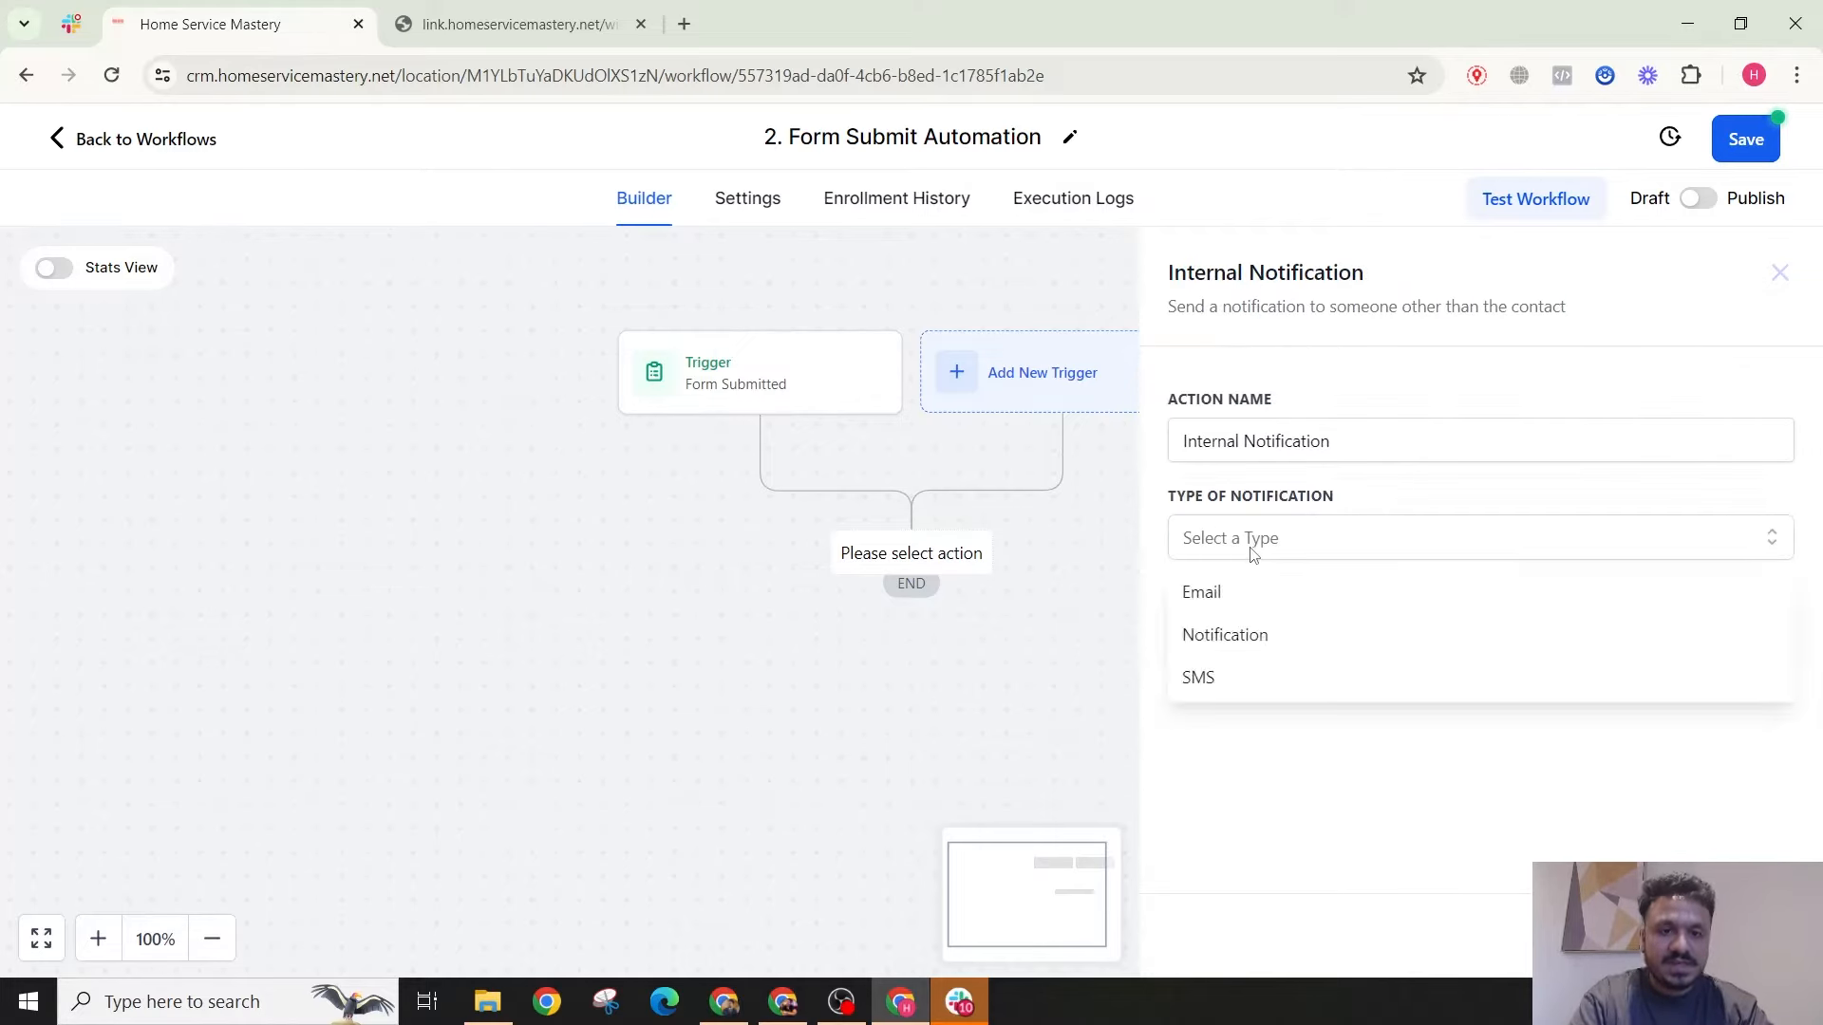
click(1235, 600)
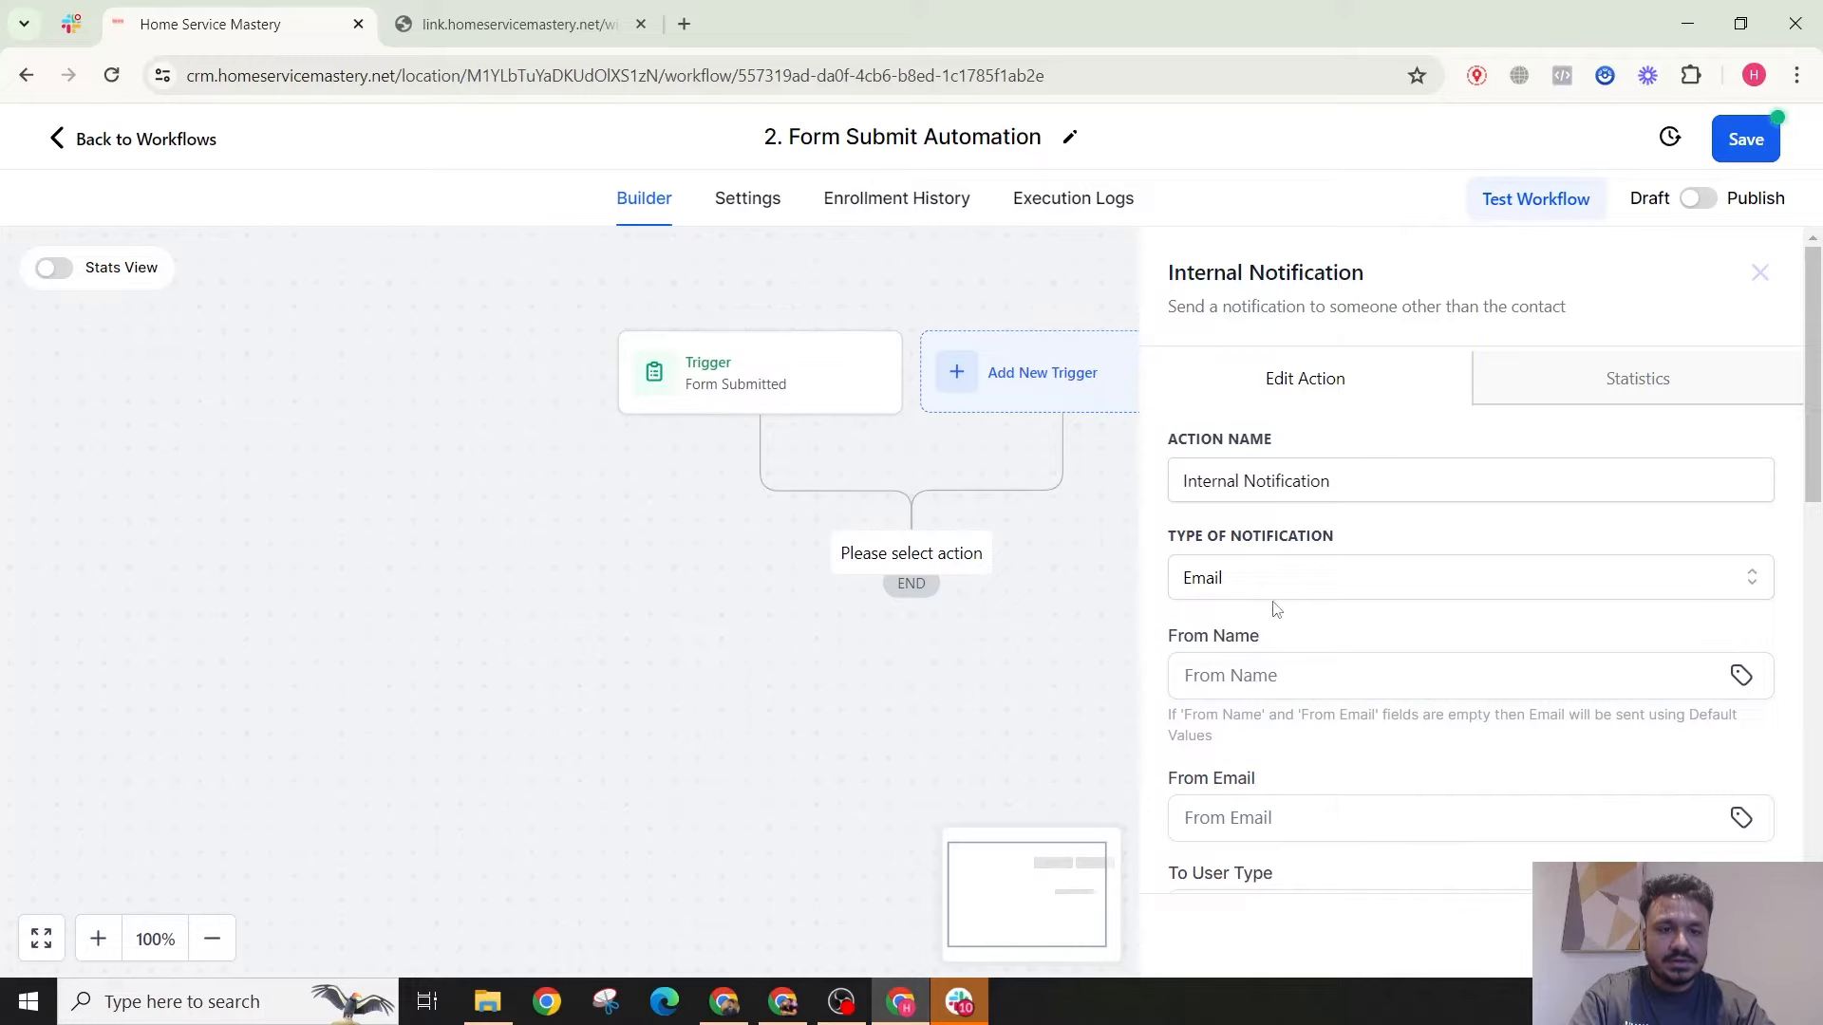
Step: Set the sender name to 'HSM CRM' and the sender to the company's info email address
click(1268, 675)
text(H)
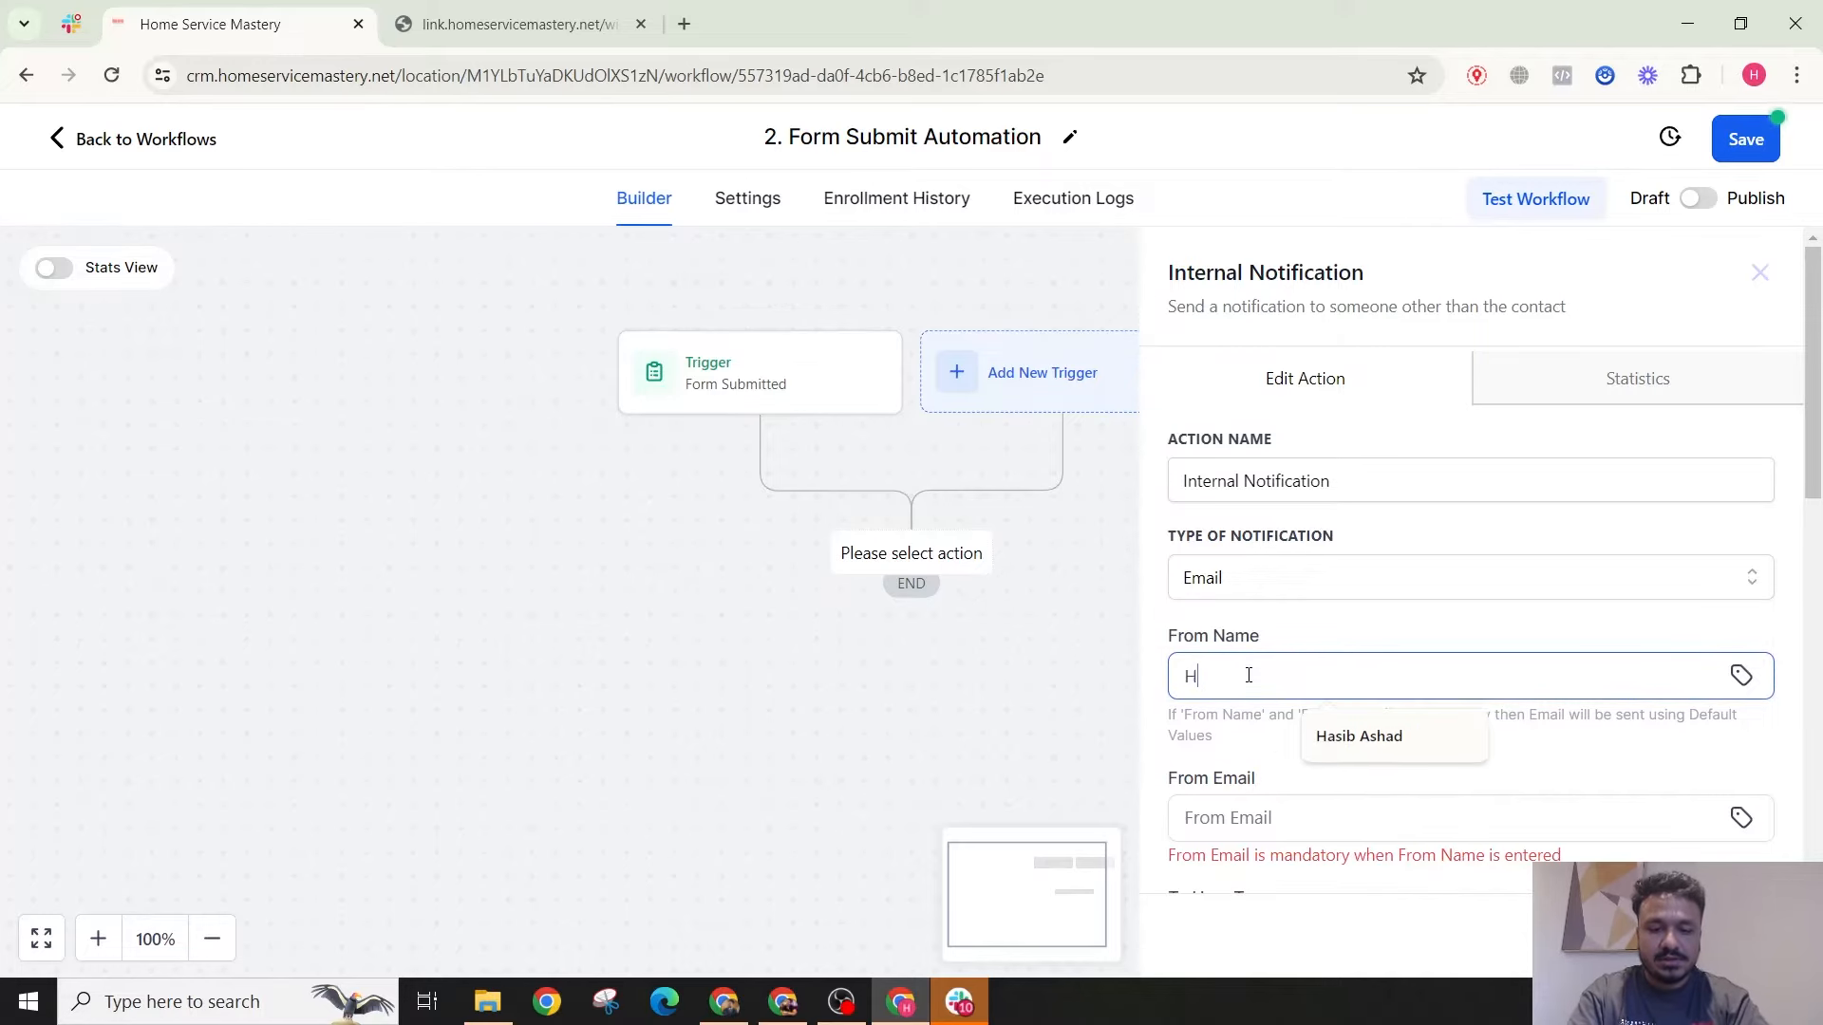
text(SM C)
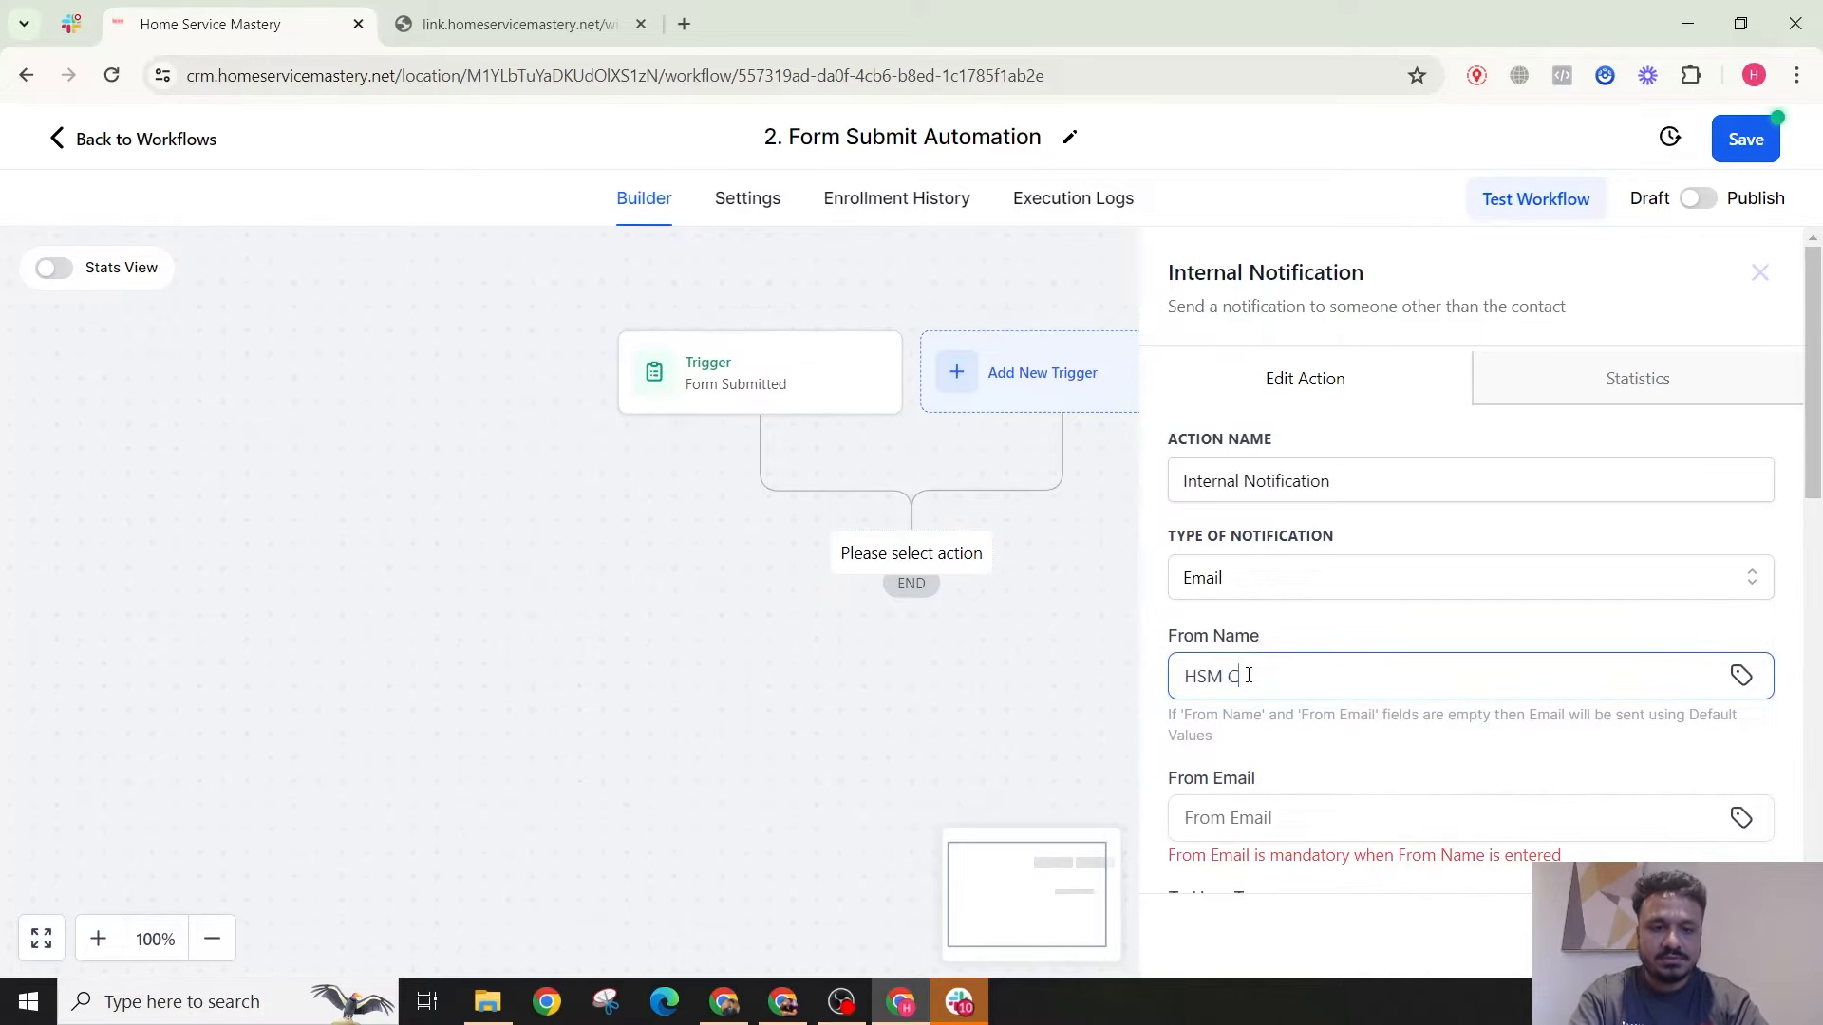
text(RM)
scroll(1249, 675, down, 3)
click(1272, 581)
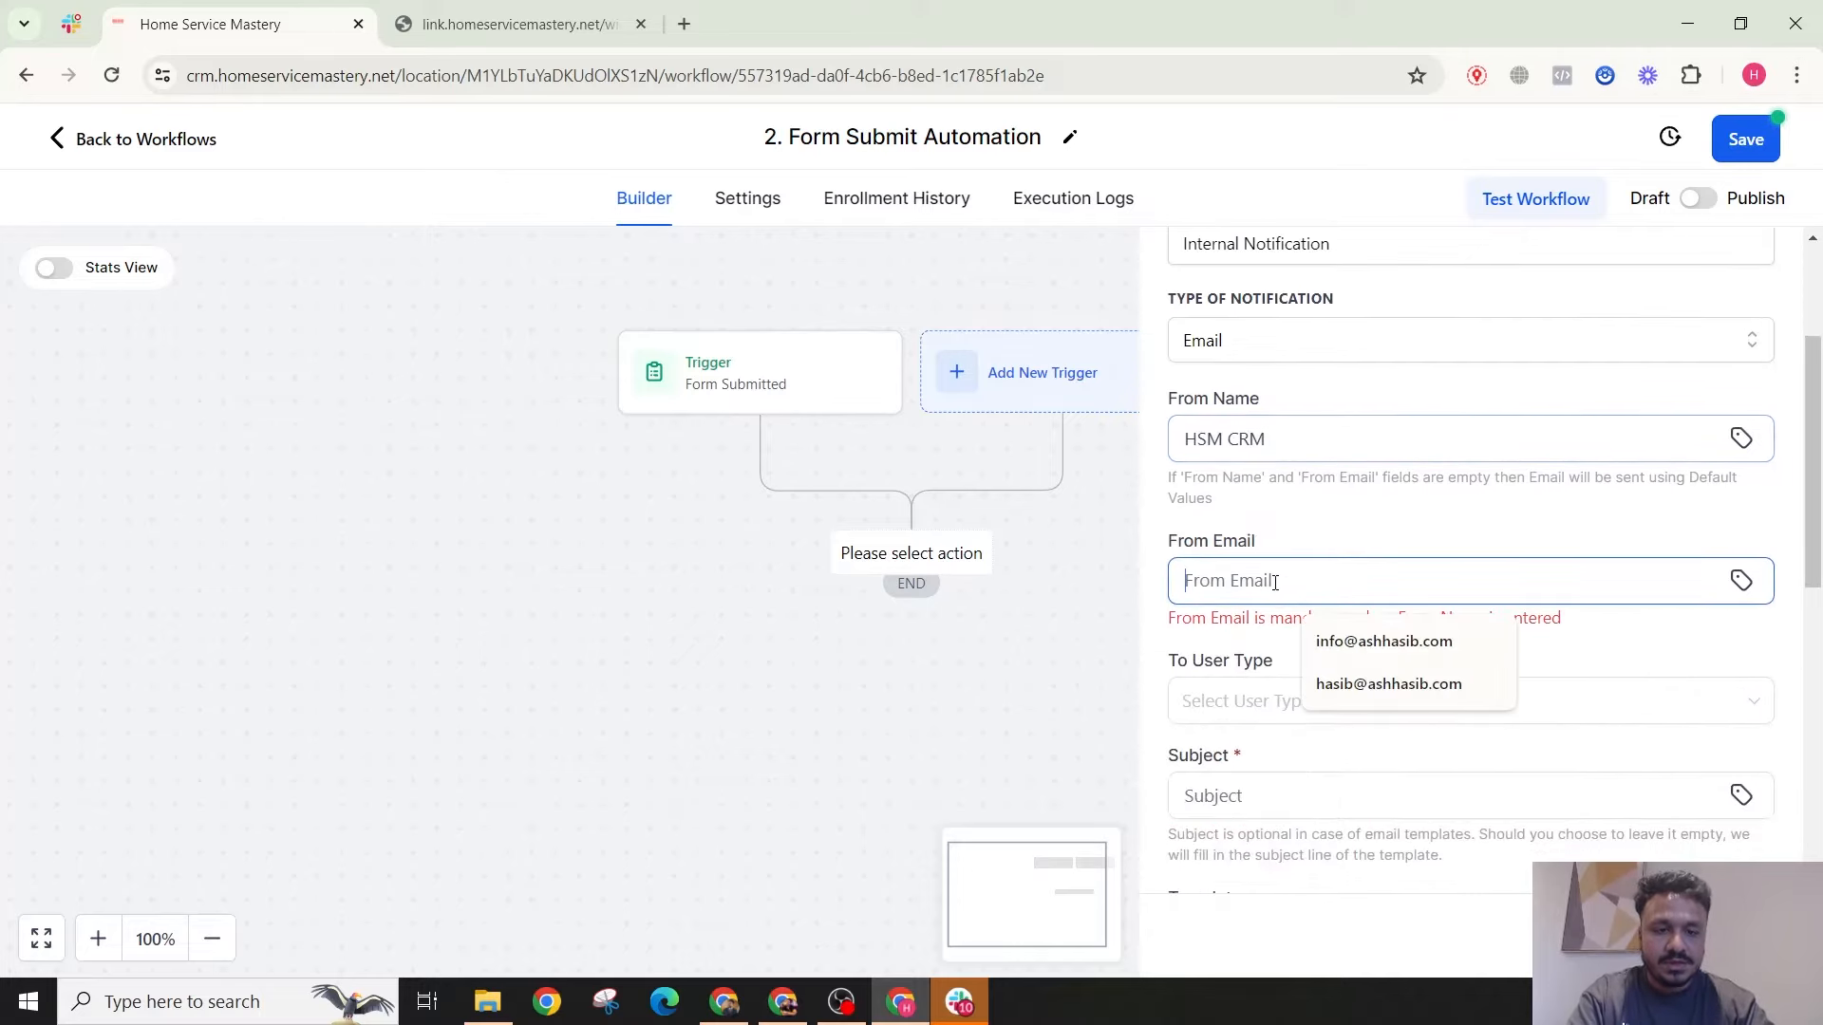
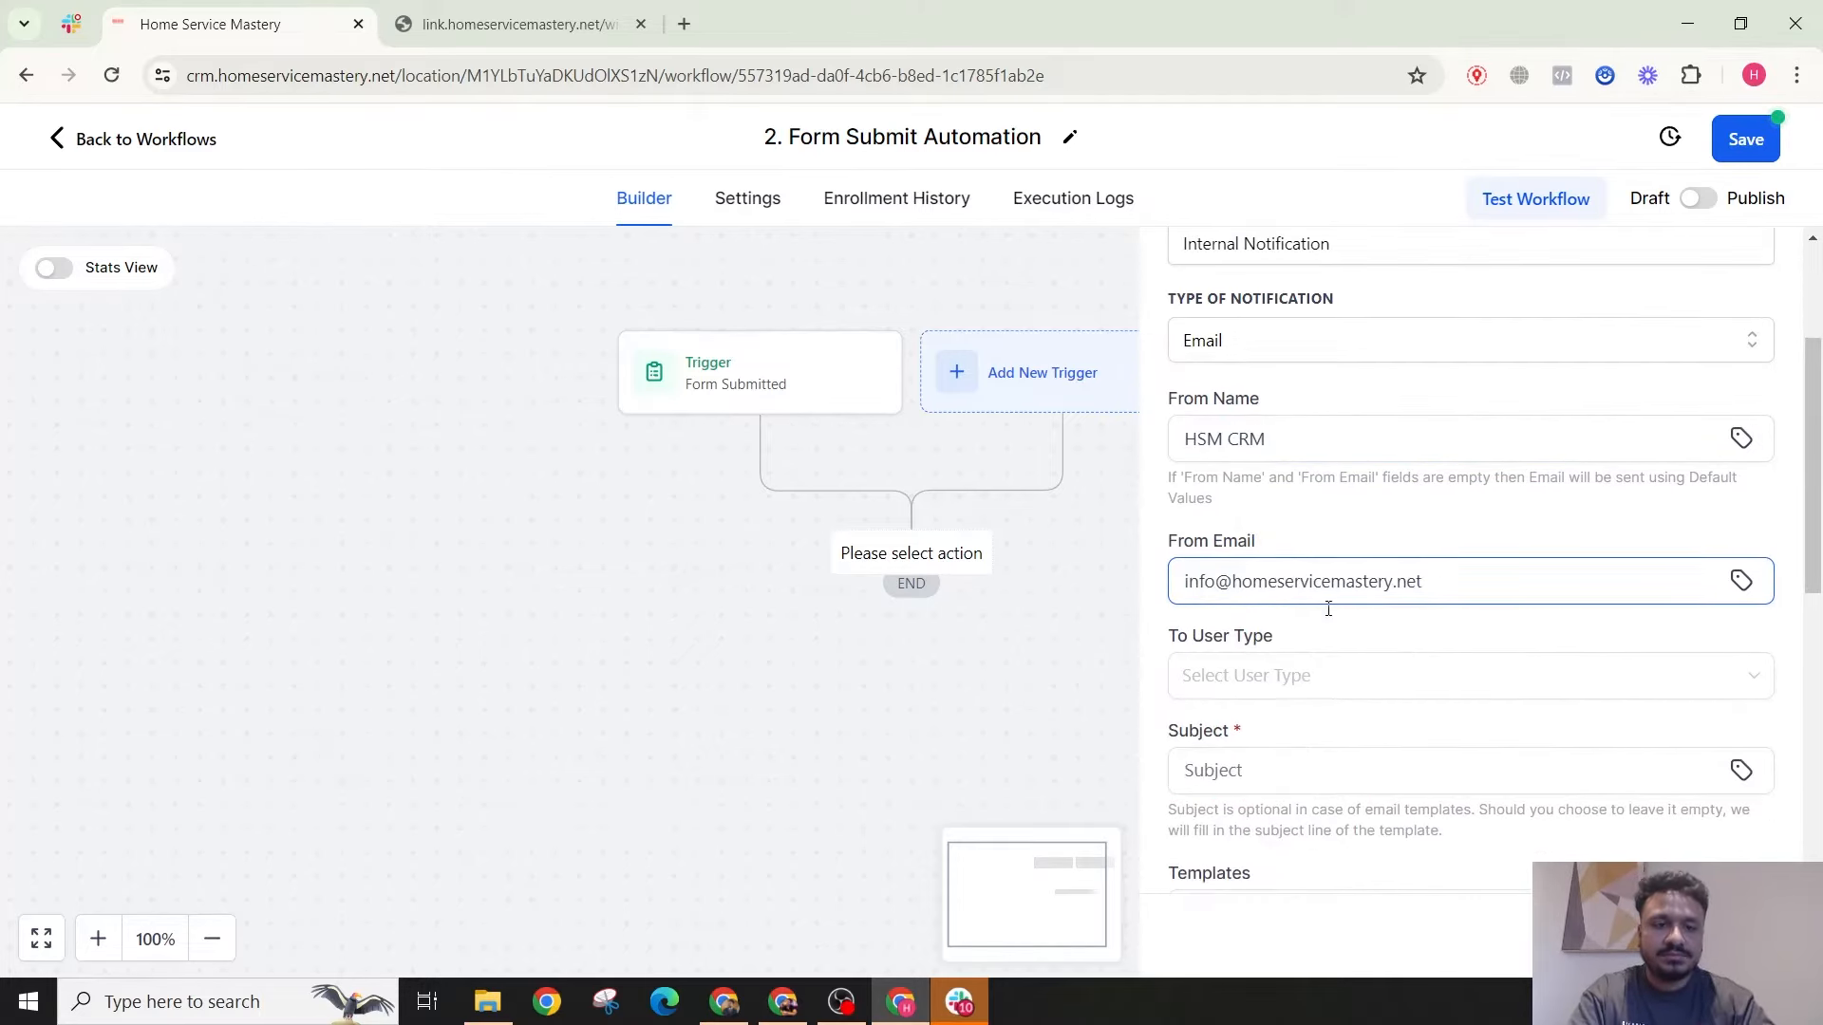
scroll(1328, 609, down, 3)
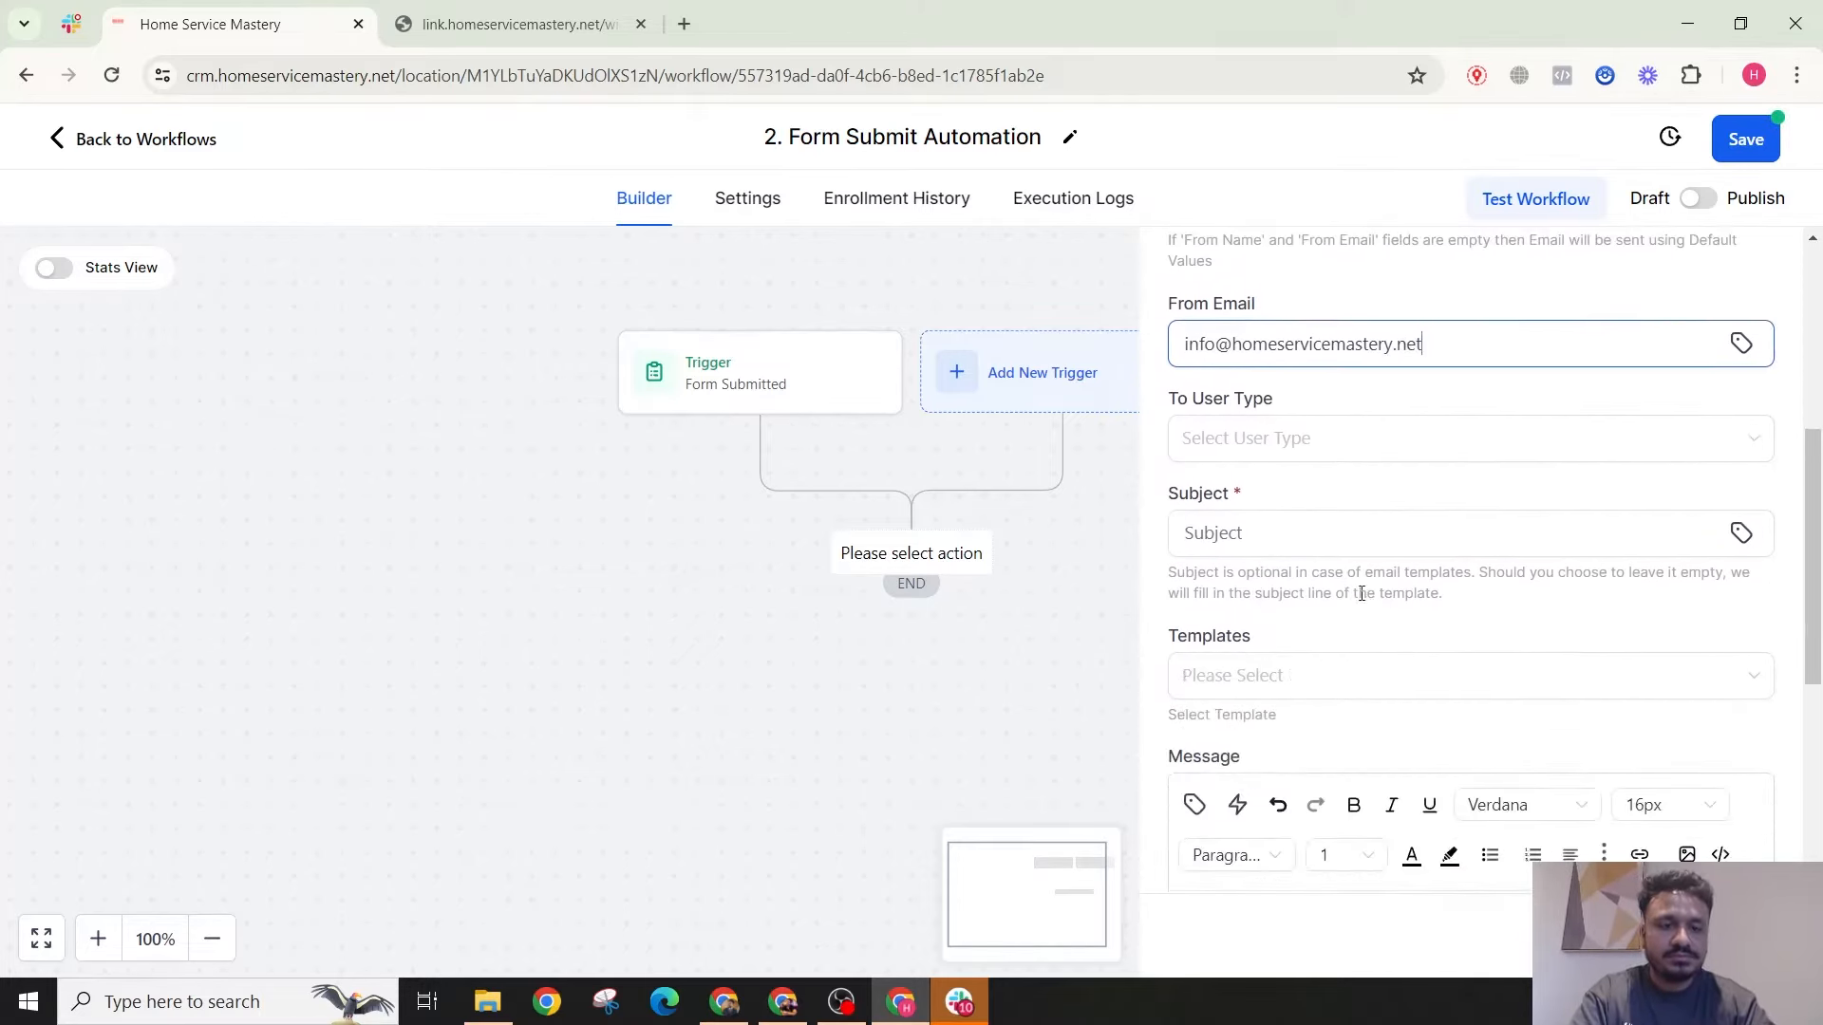
Step: Send the notification to the Assigned User and begin the subject with 'New'
click(1278, 537)
click(1283, 463)
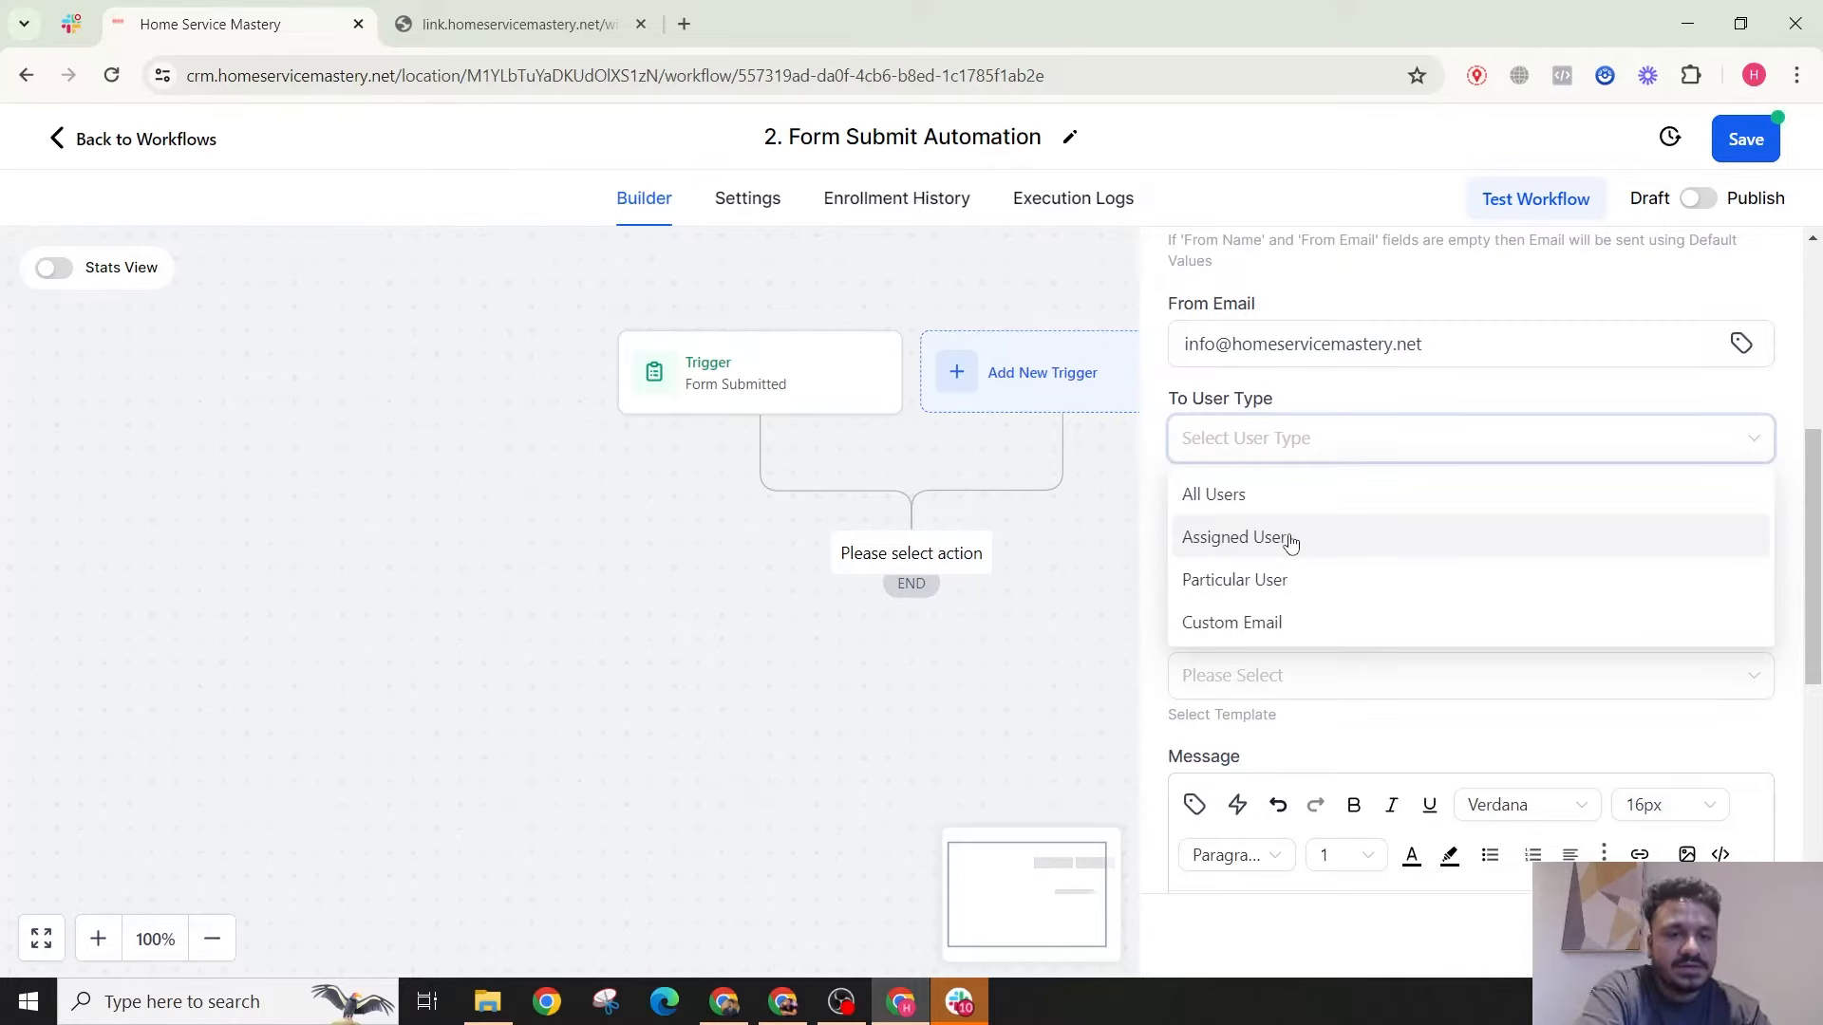
click(1290, 539)
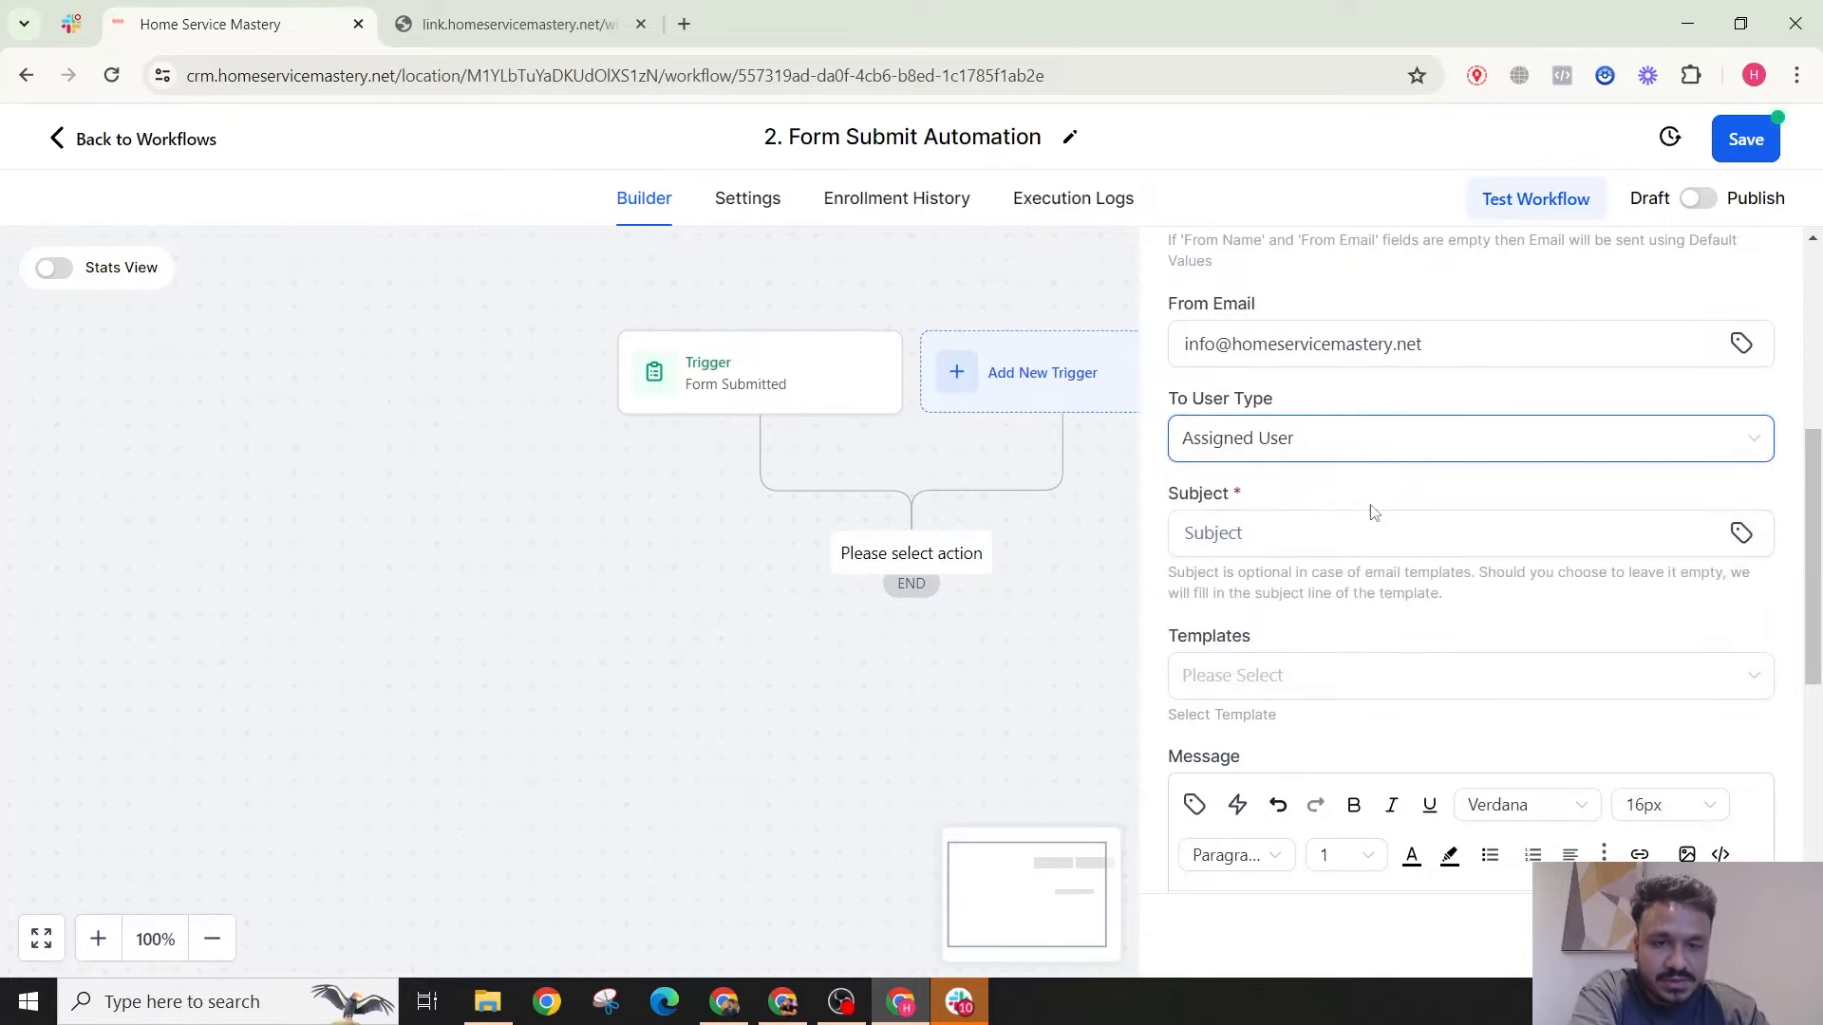
click(1278, 518)
text(Ne)
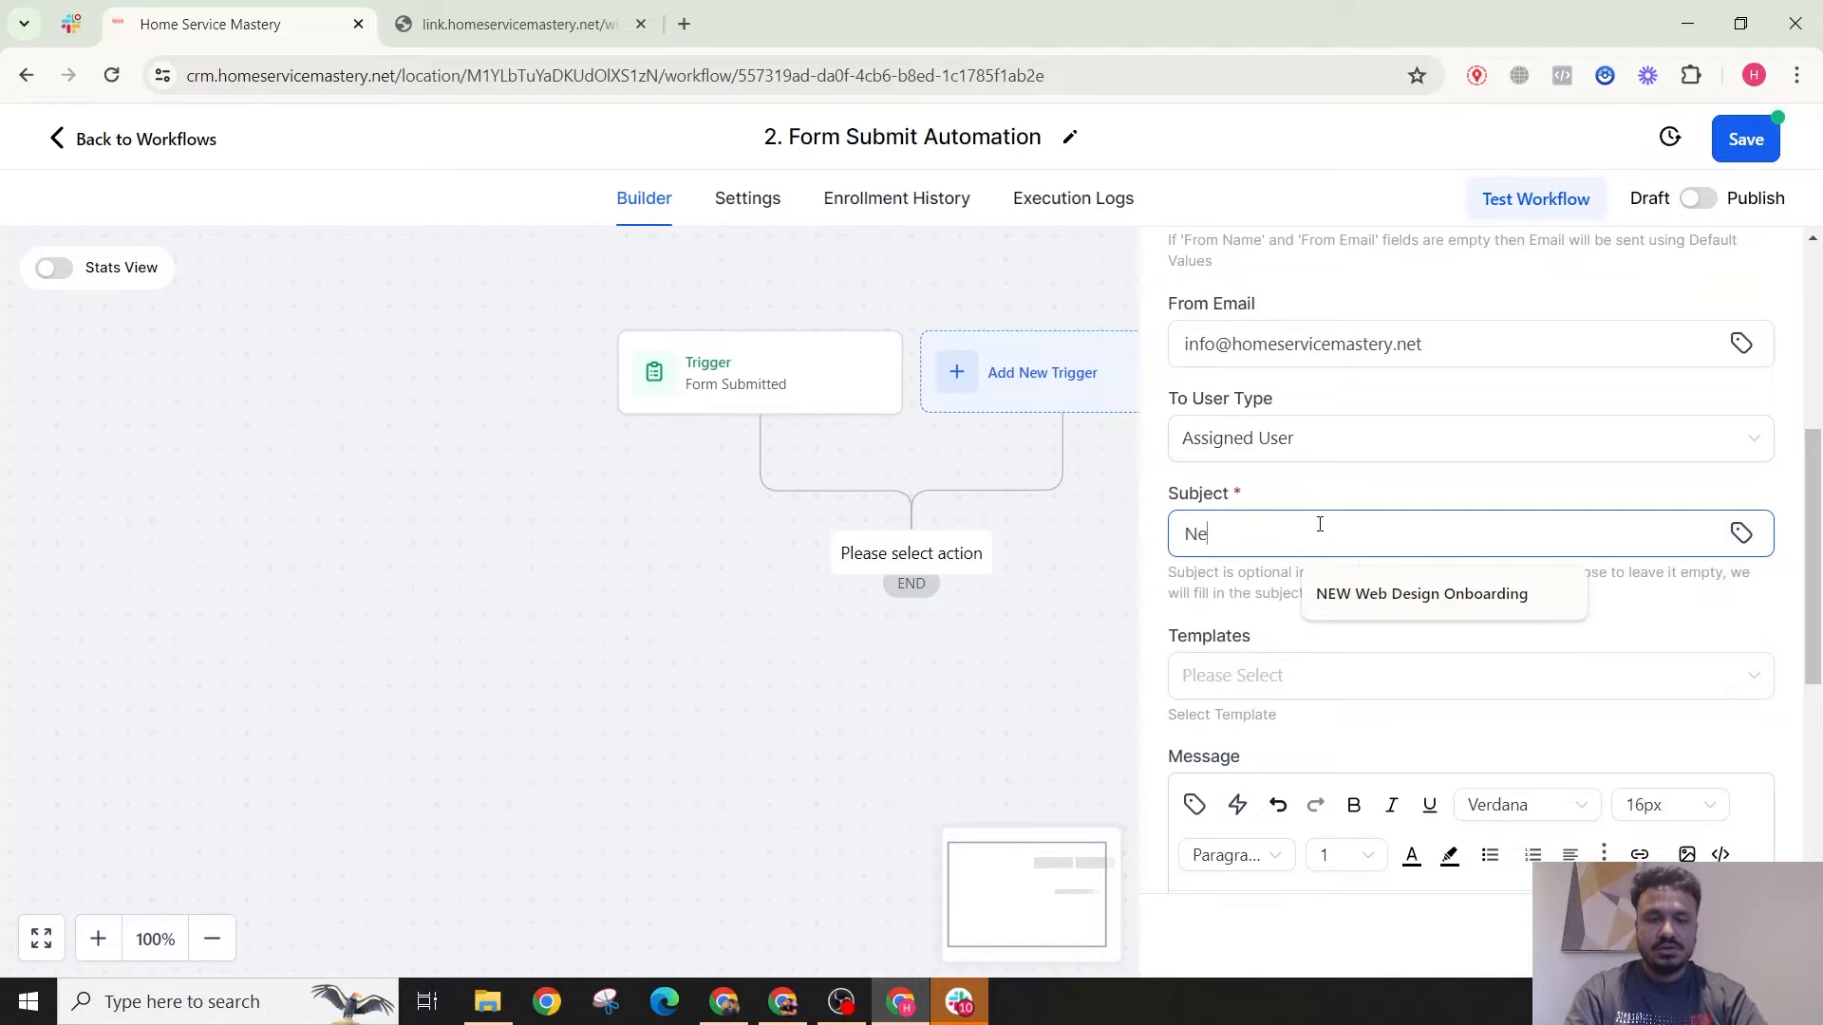
text(w Form Sub)
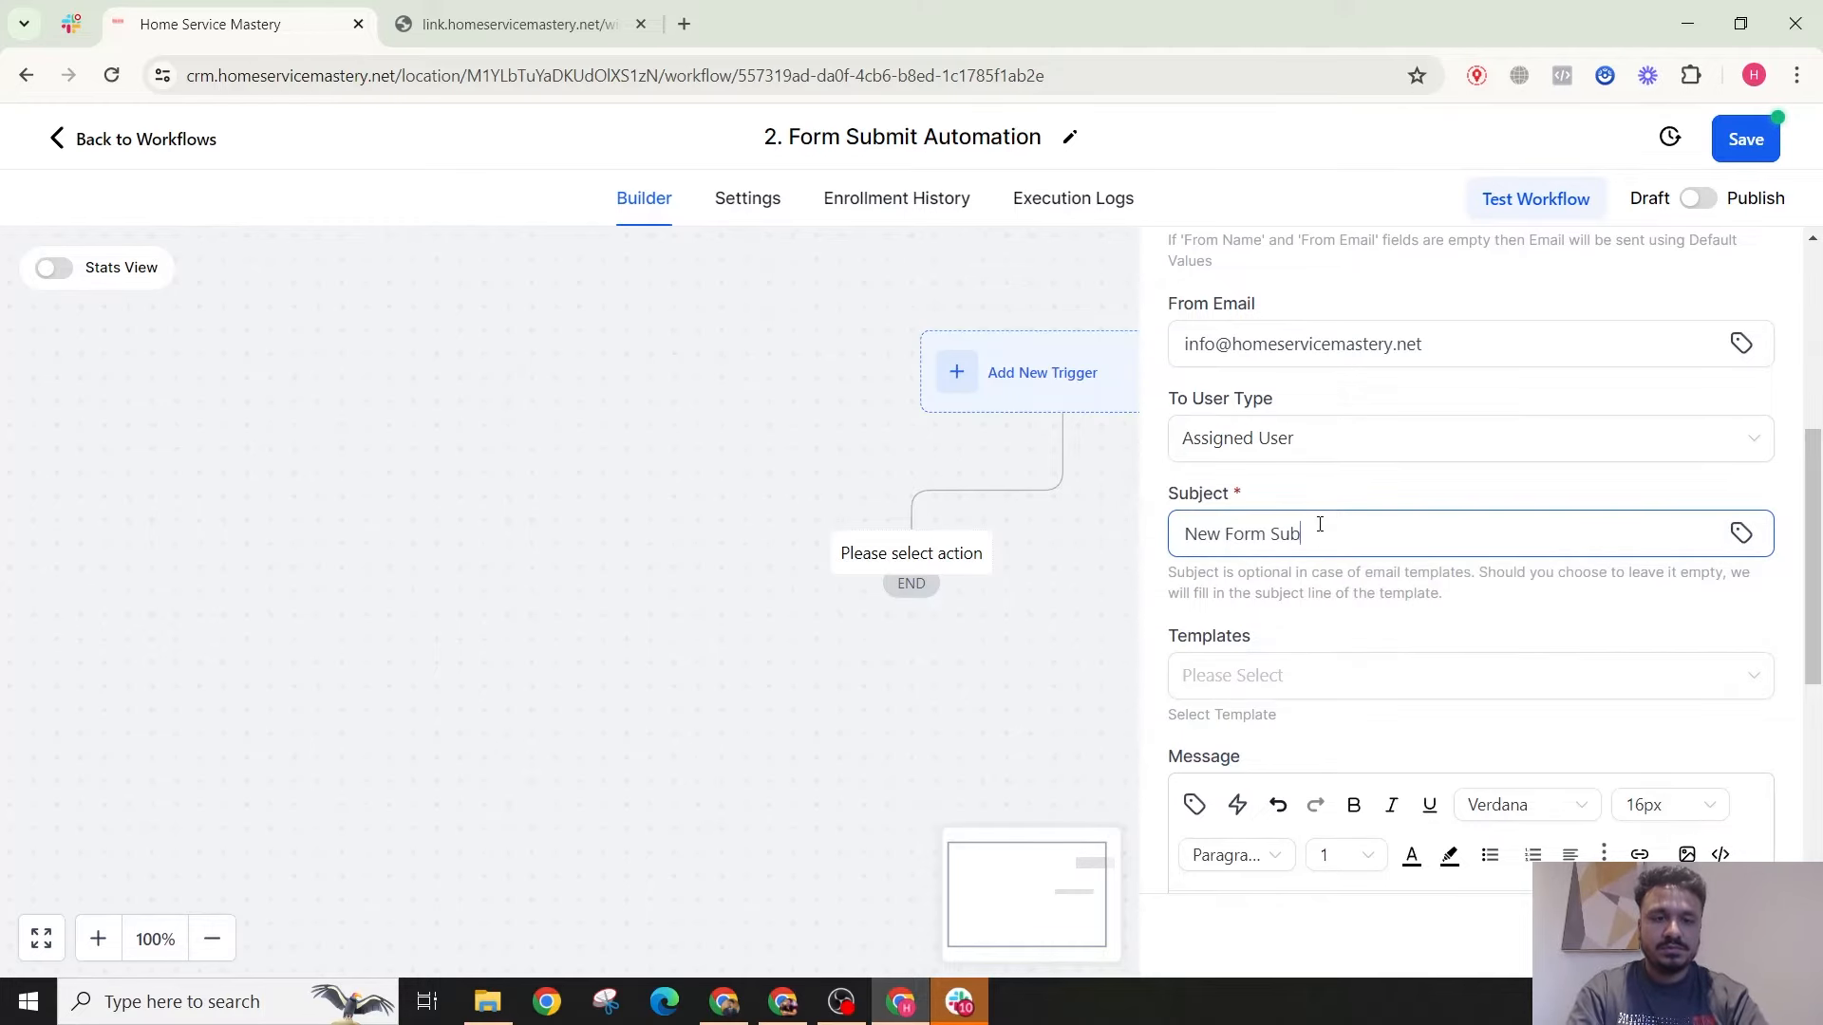
Step: Complete the subject 'New Form Submitted' and write a new-submission message with Name, Email and Phone Number lines
text(mitted)
scroll(1326, 524, down, 4)
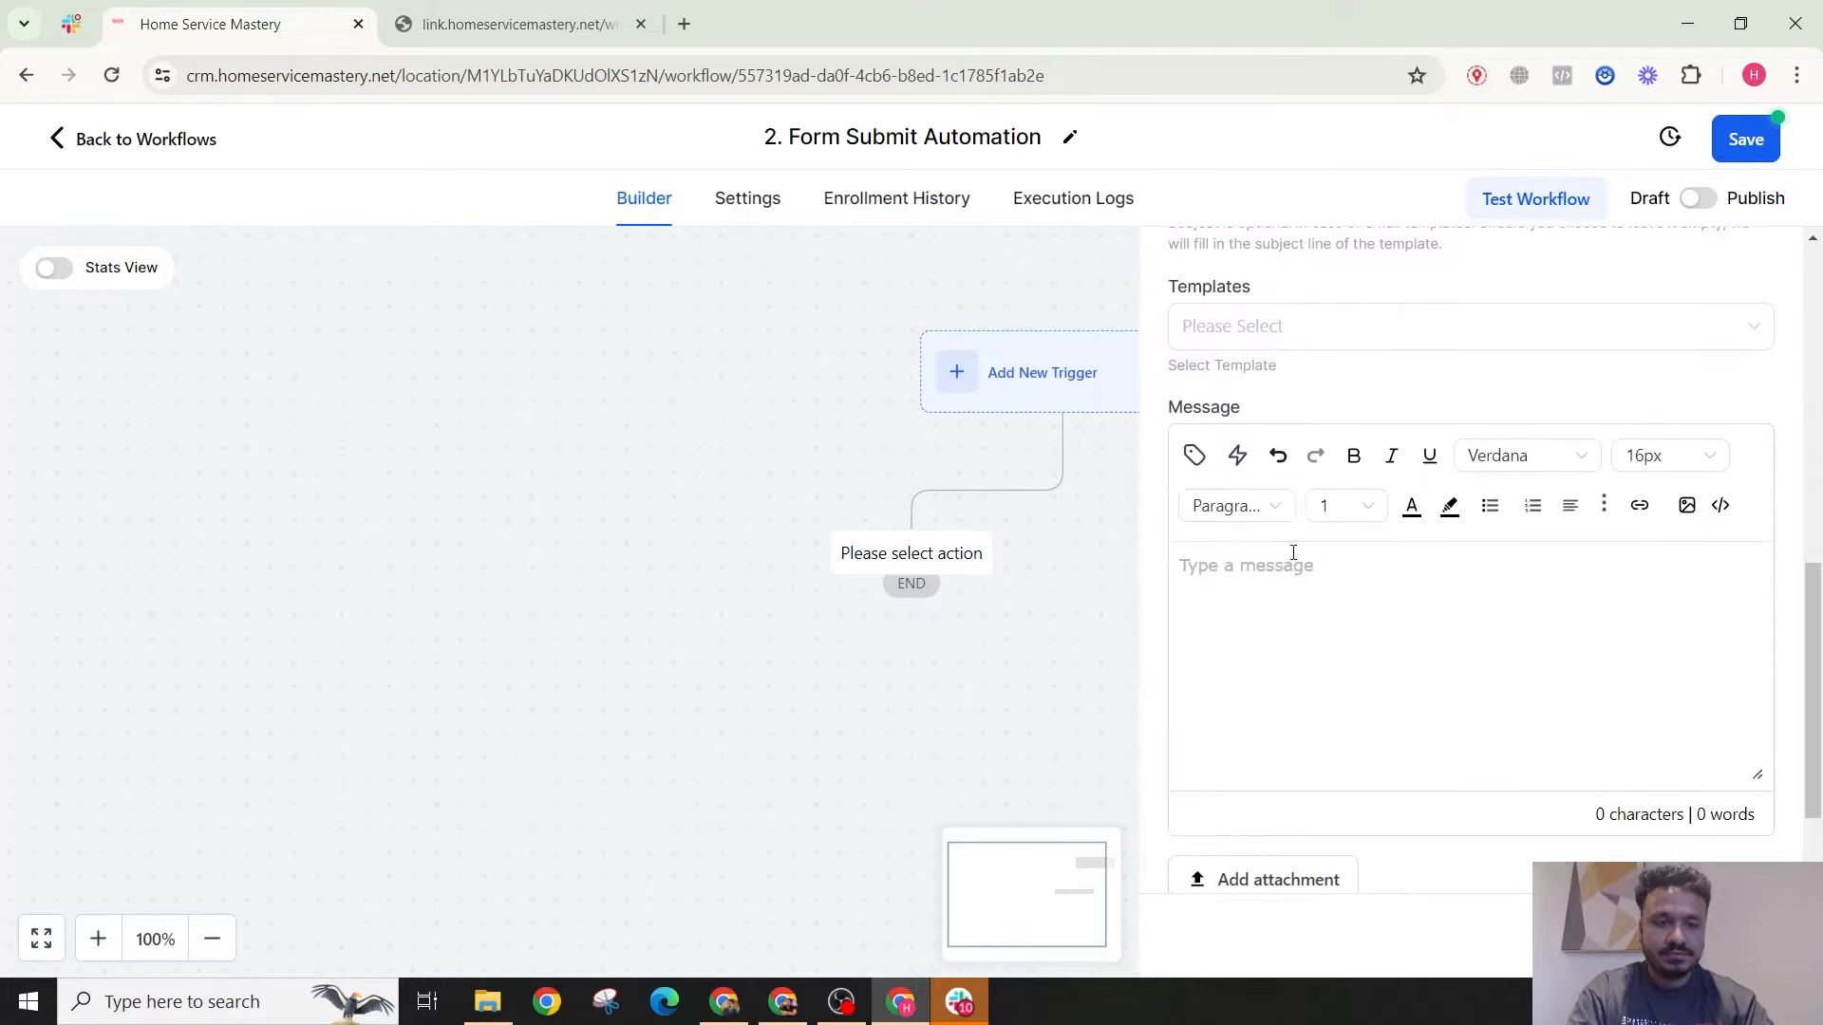
click(1310, 582)
text(Hi ther)
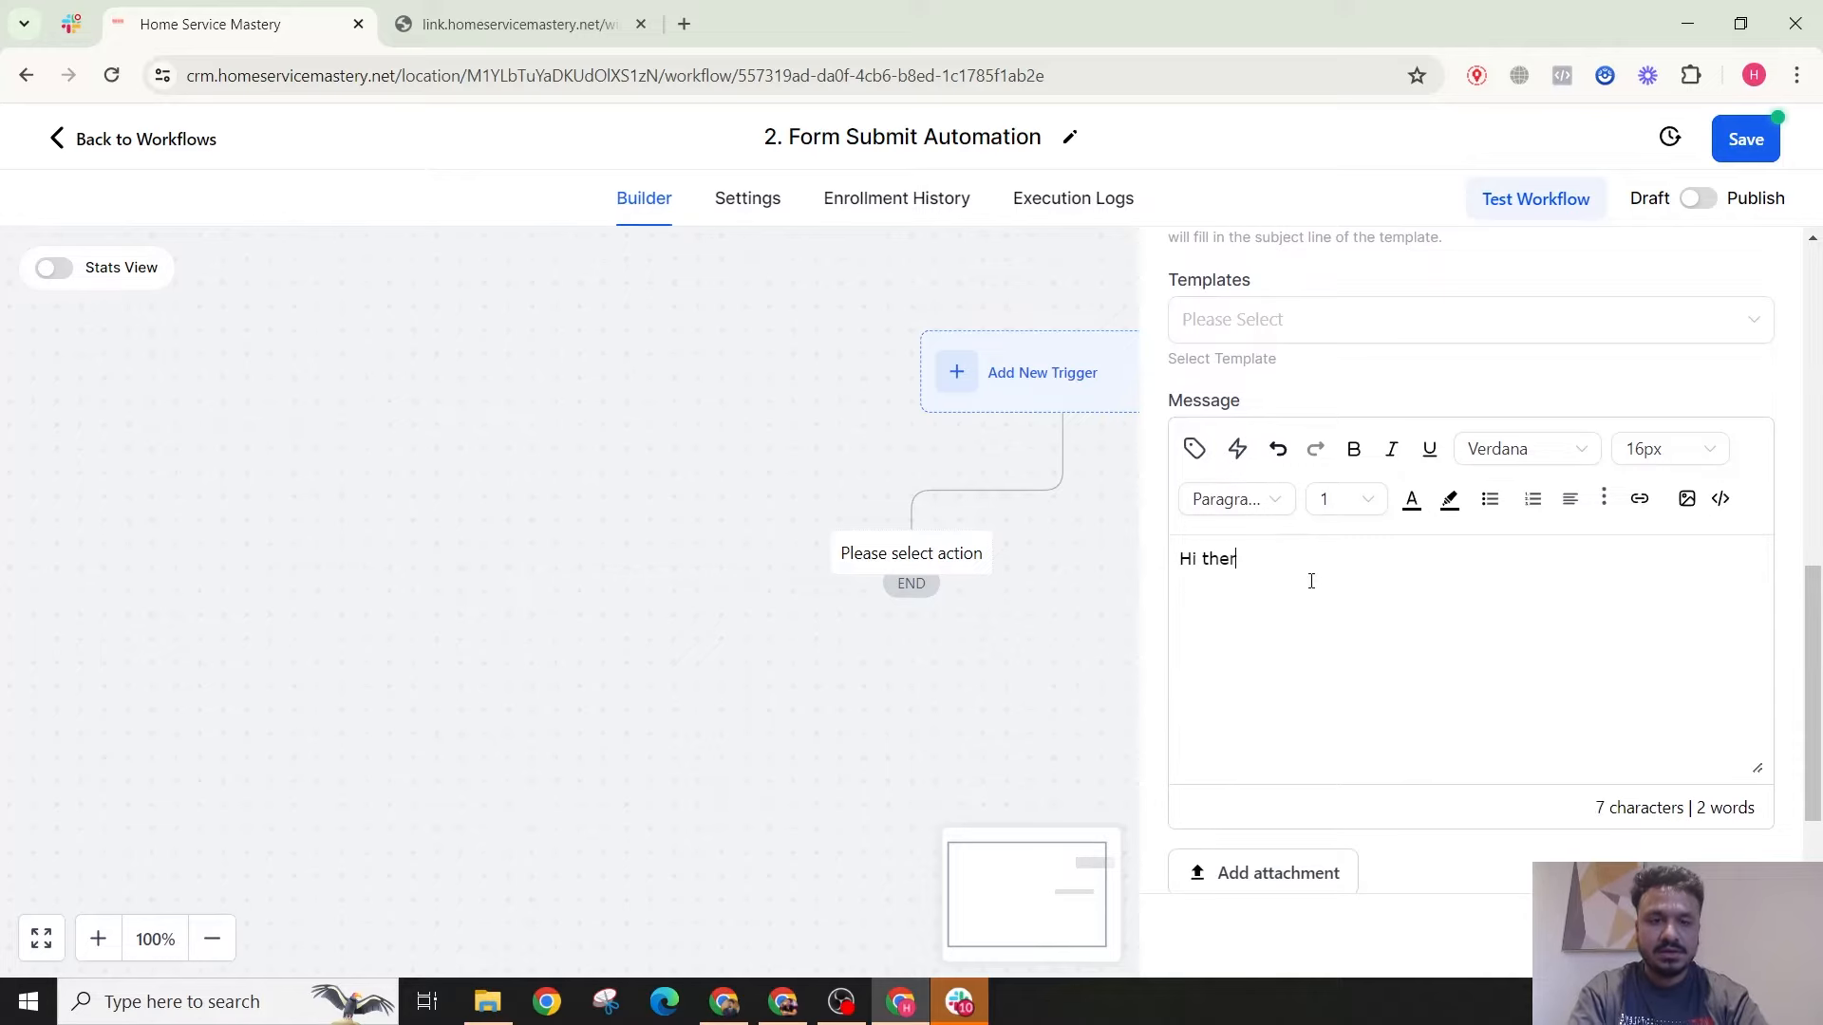
text(e has been a ne)
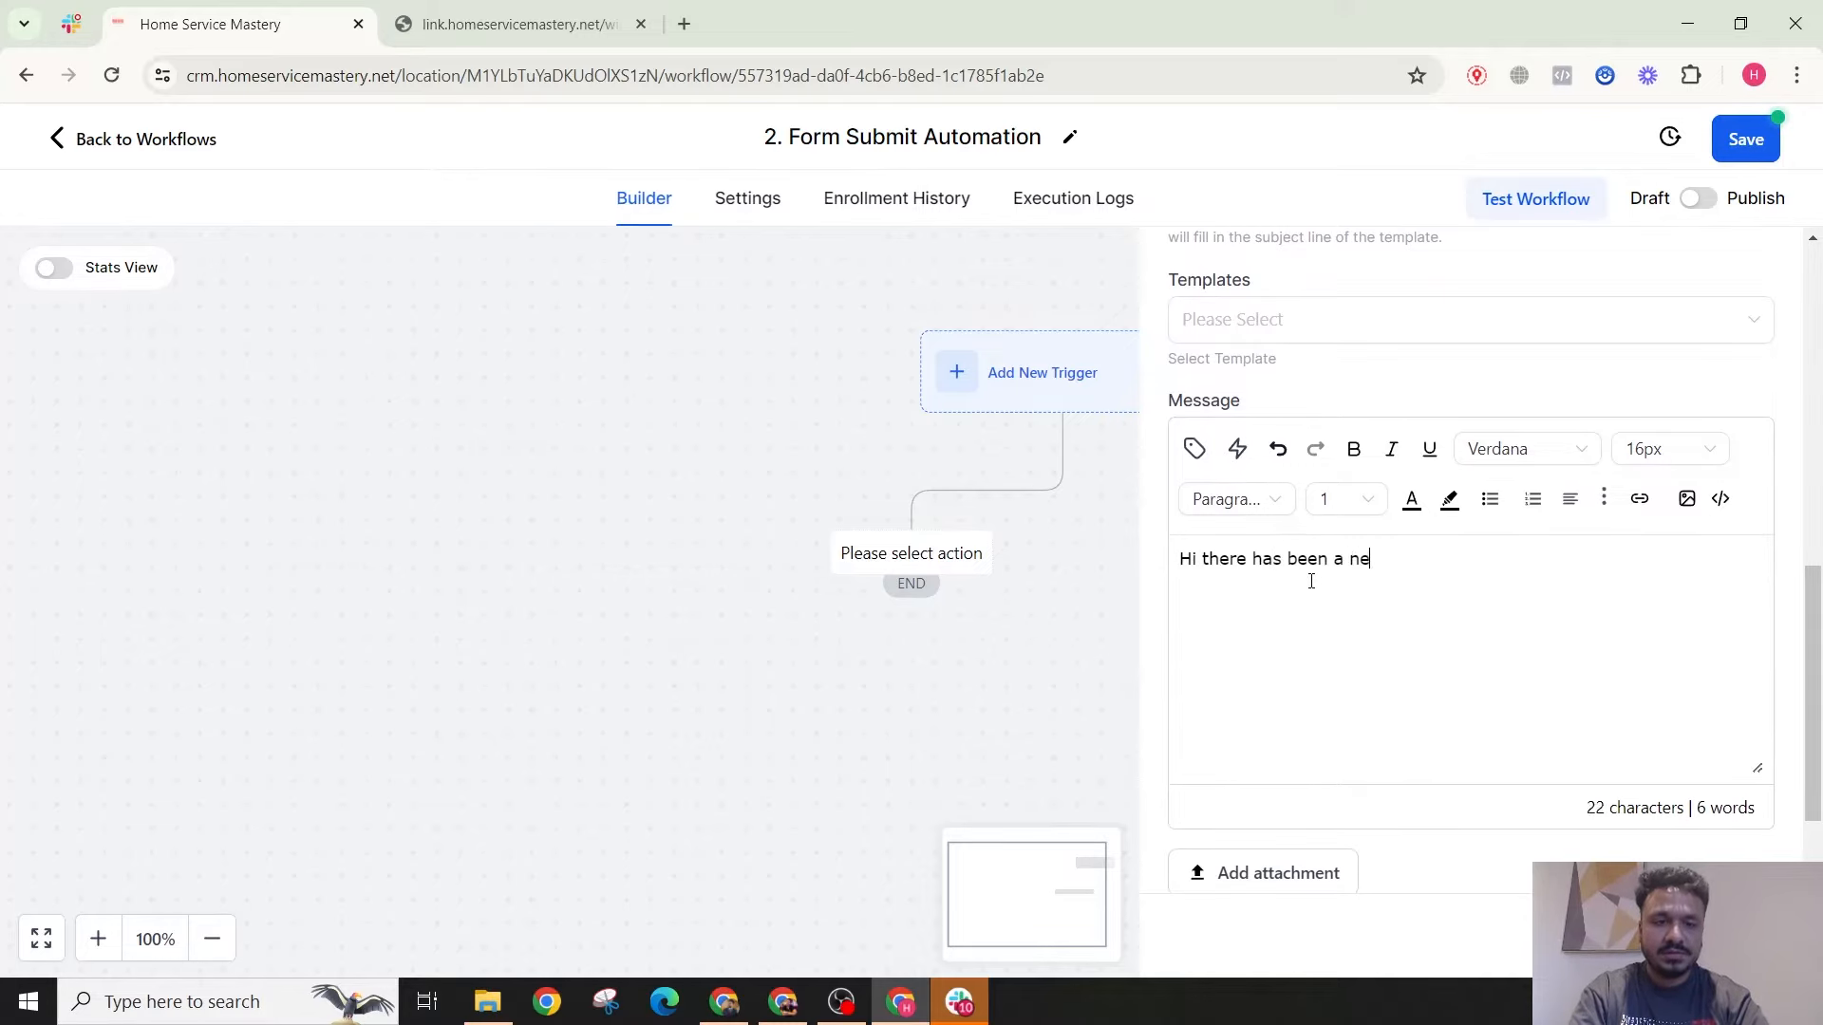
text(w form submissio)
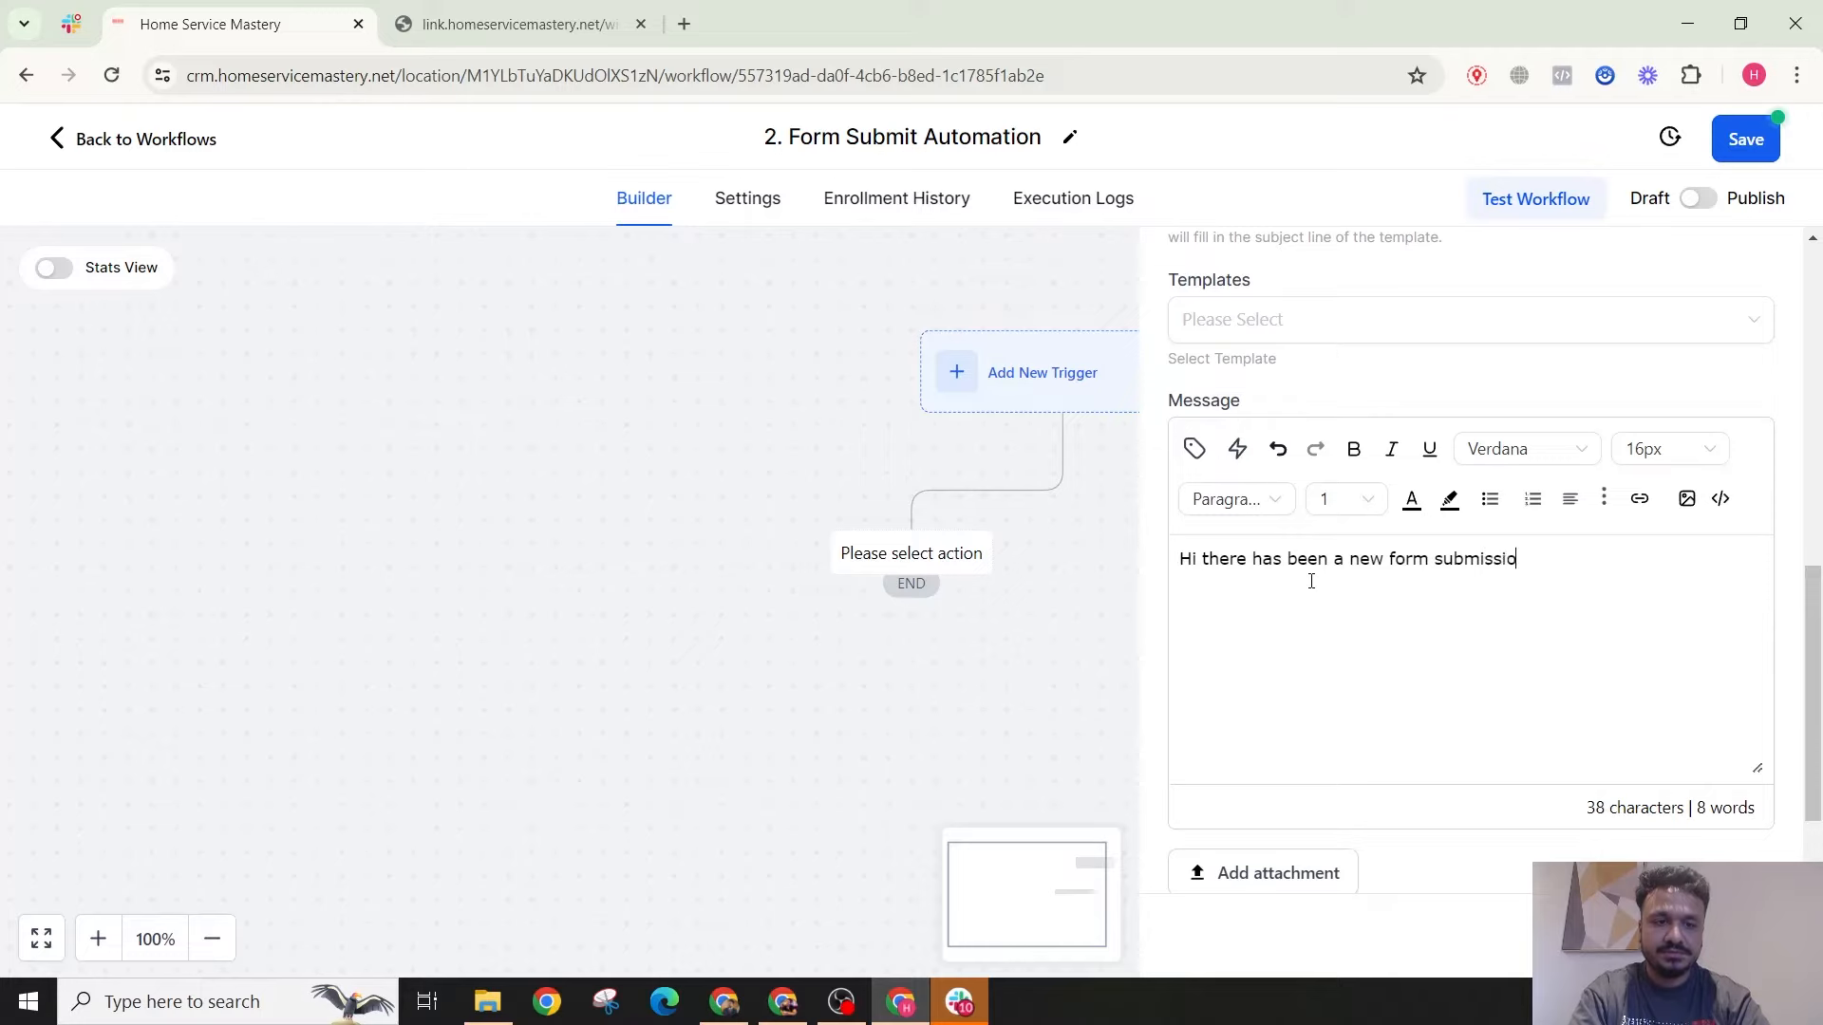
text(n.  )
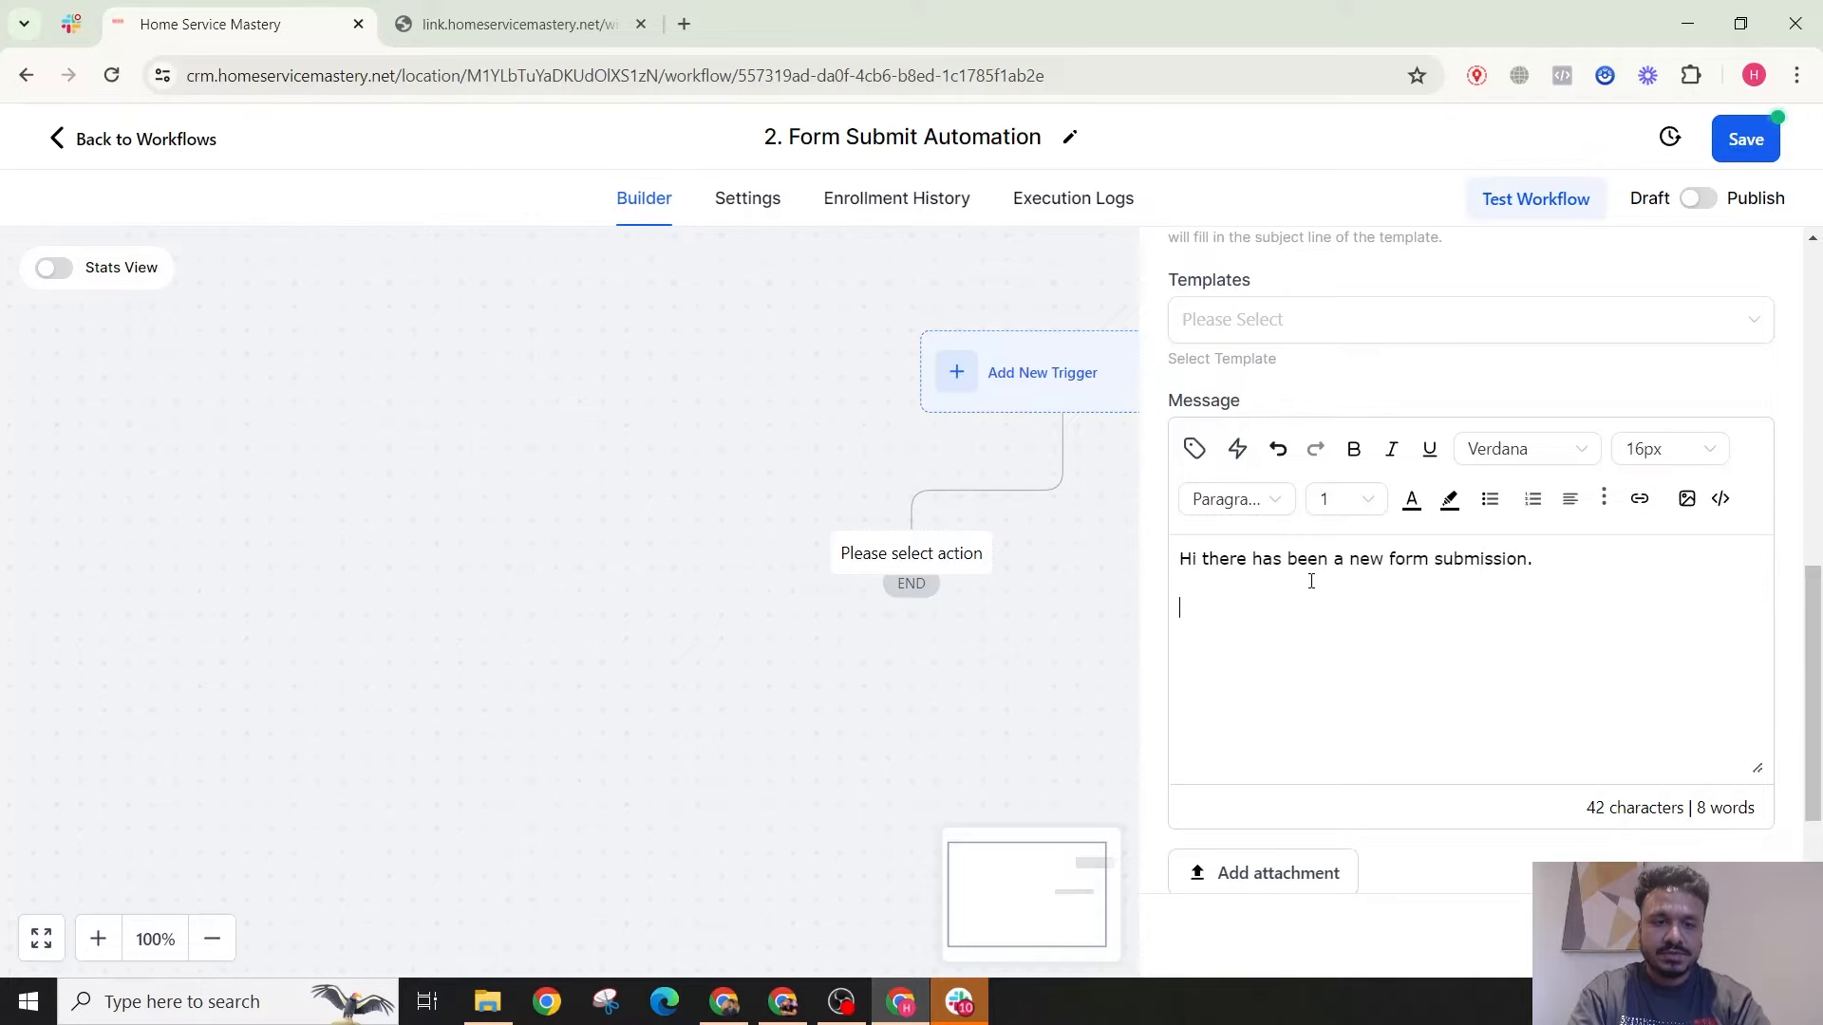
text(Name: )
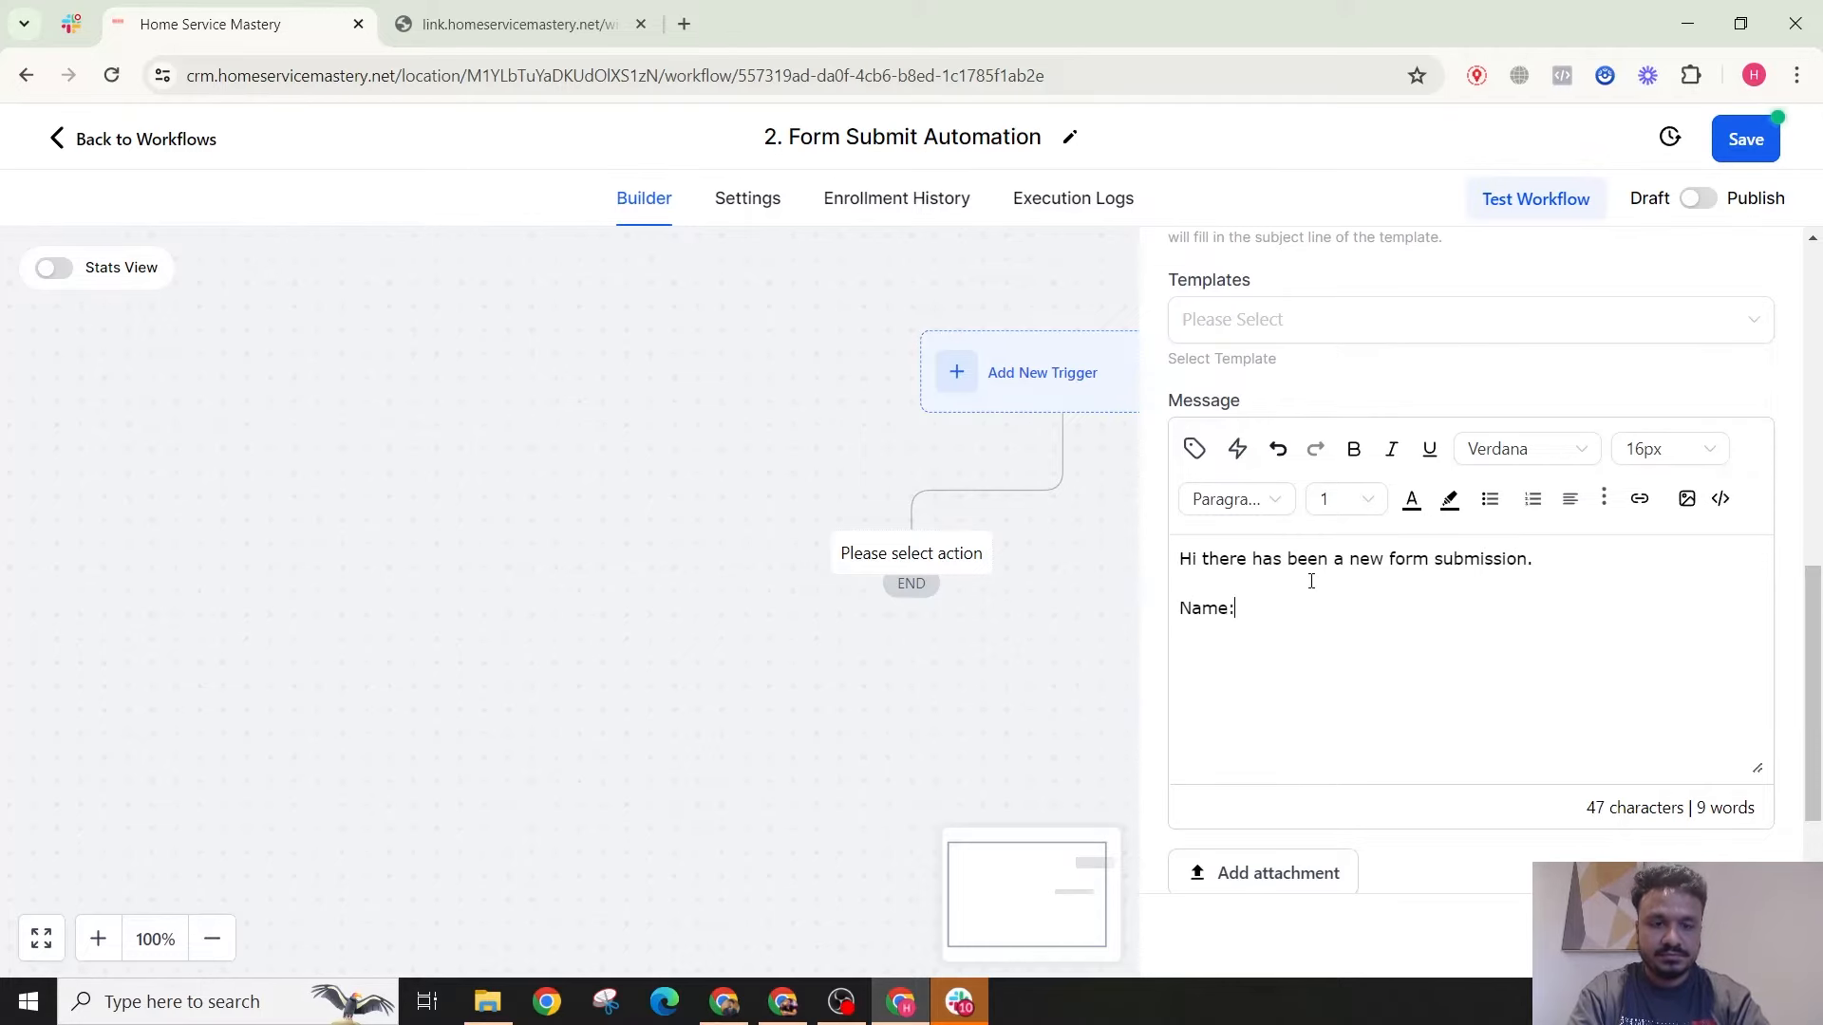
text(Email)
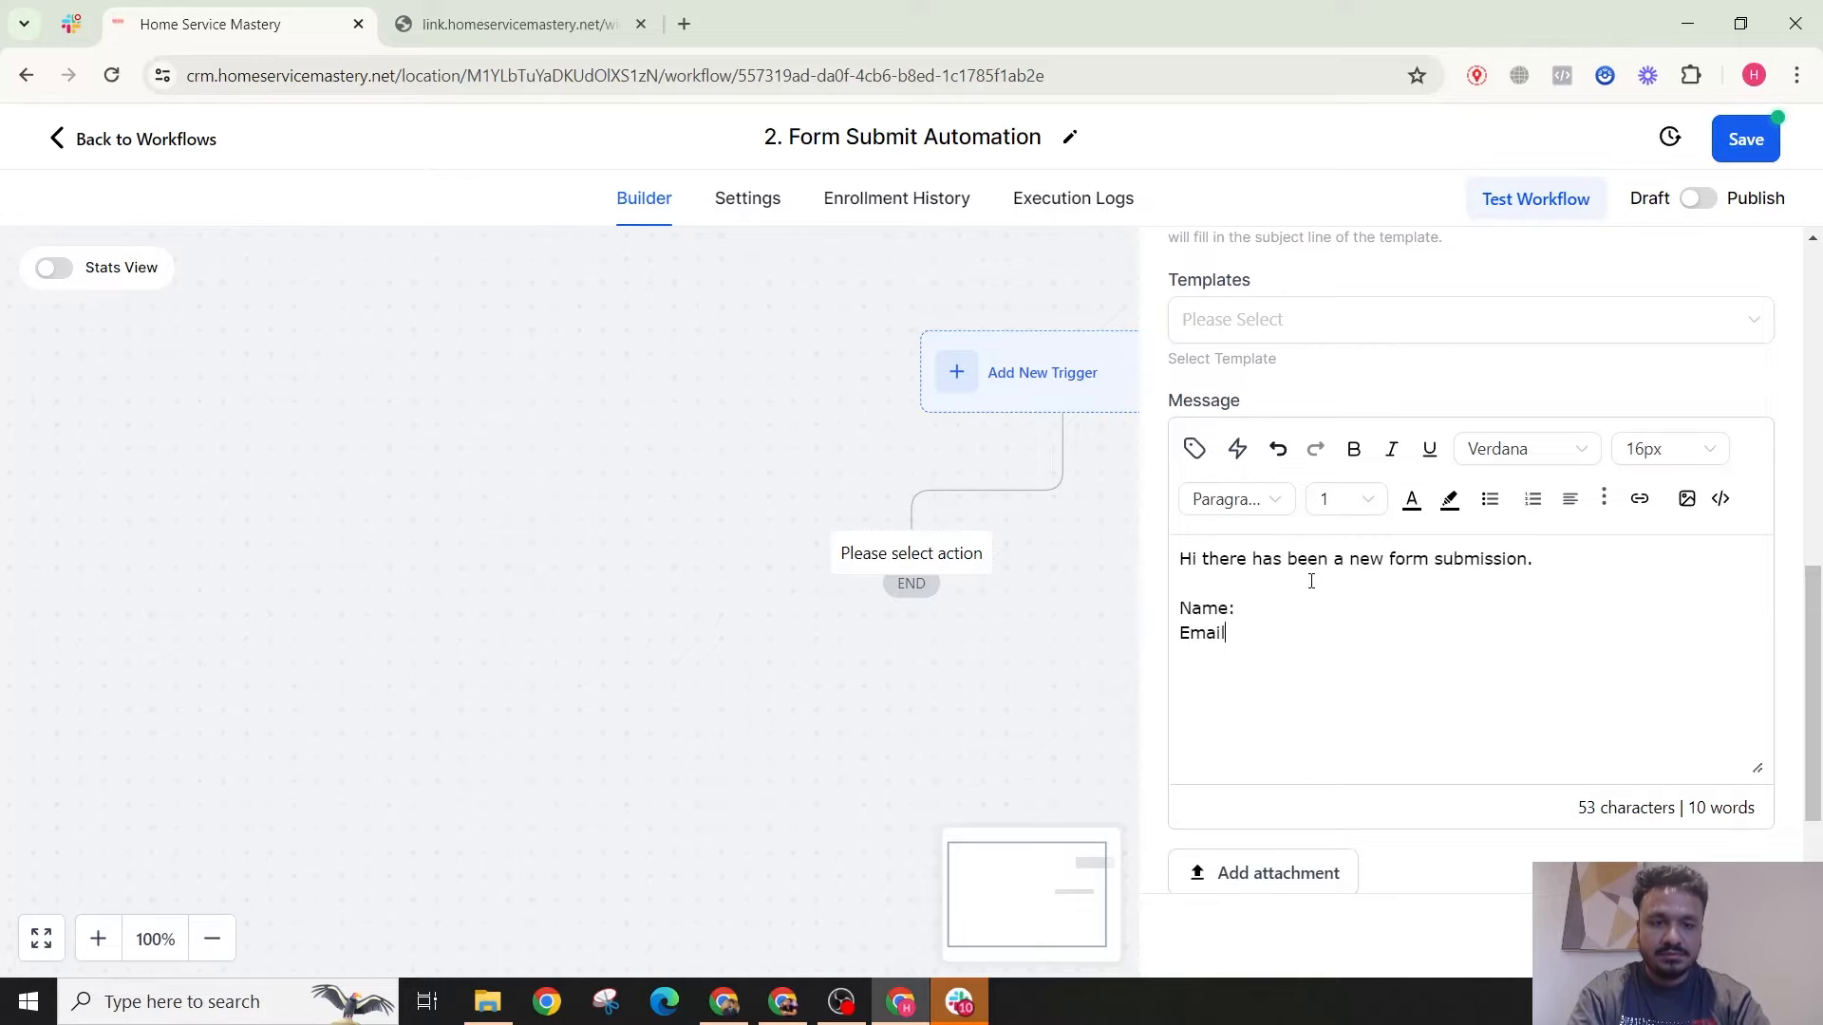
text(: Ph)
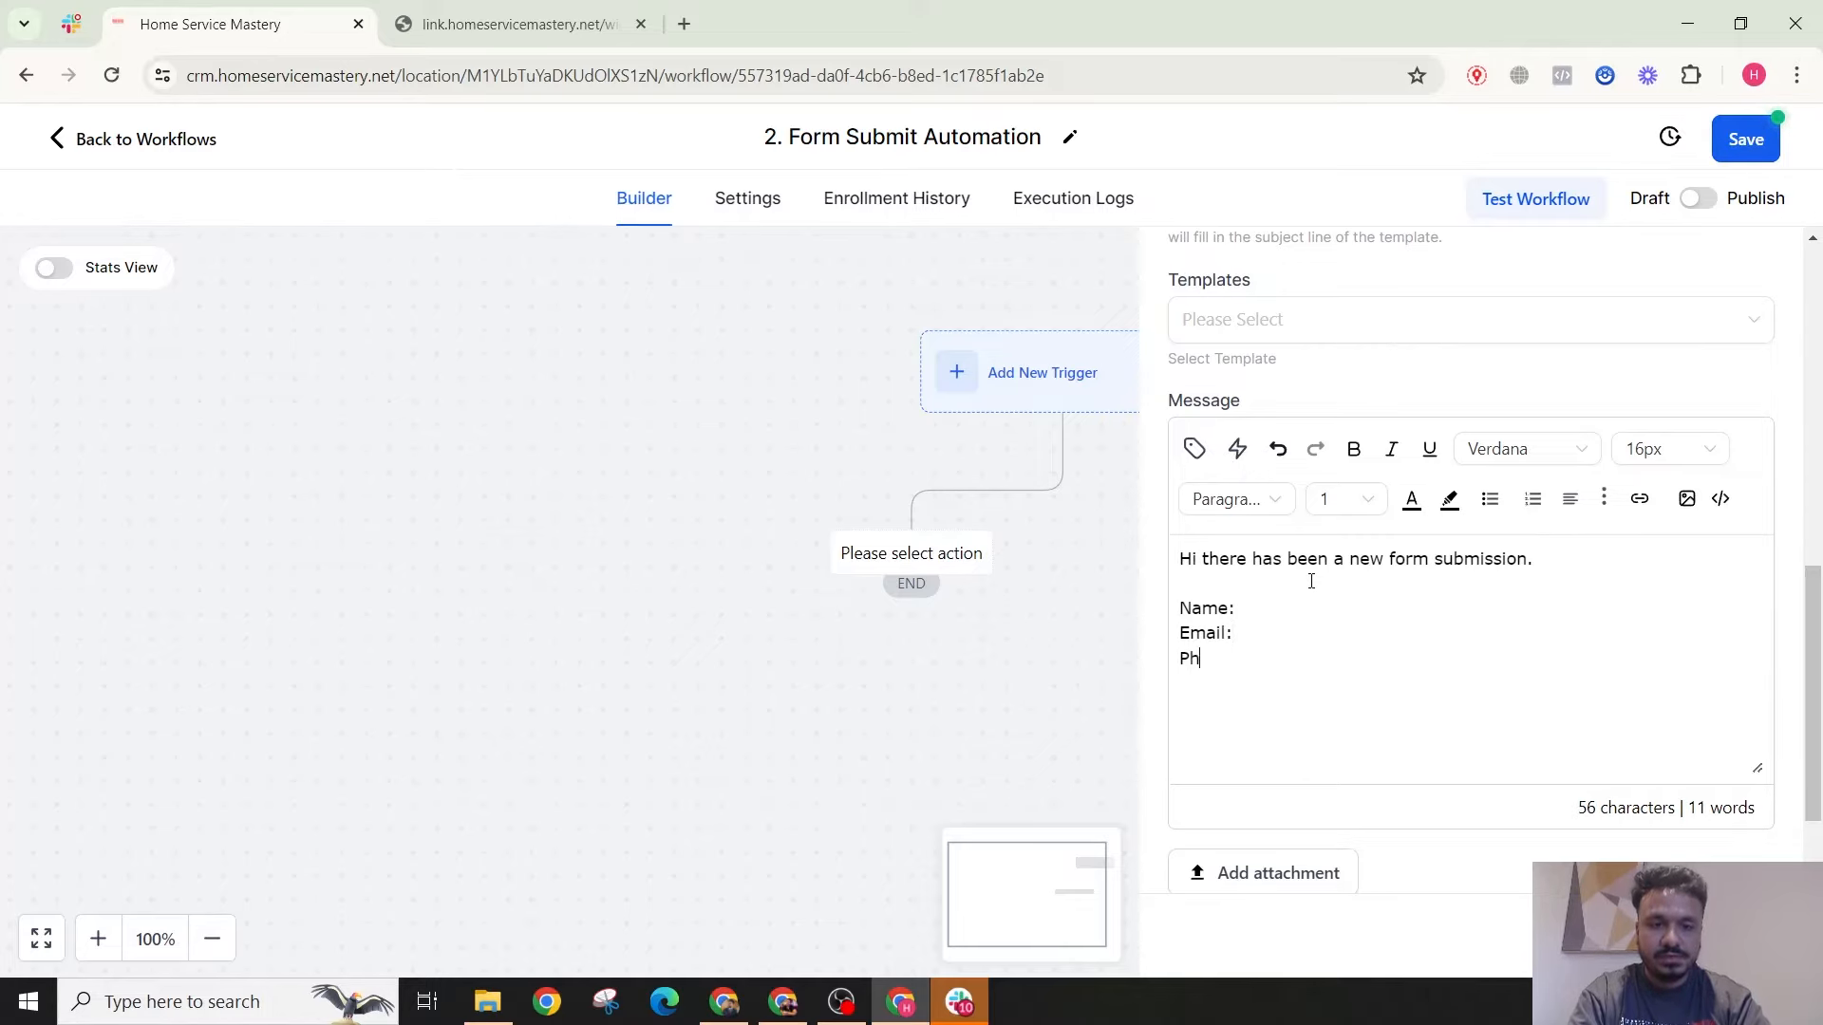
text(one Number:)
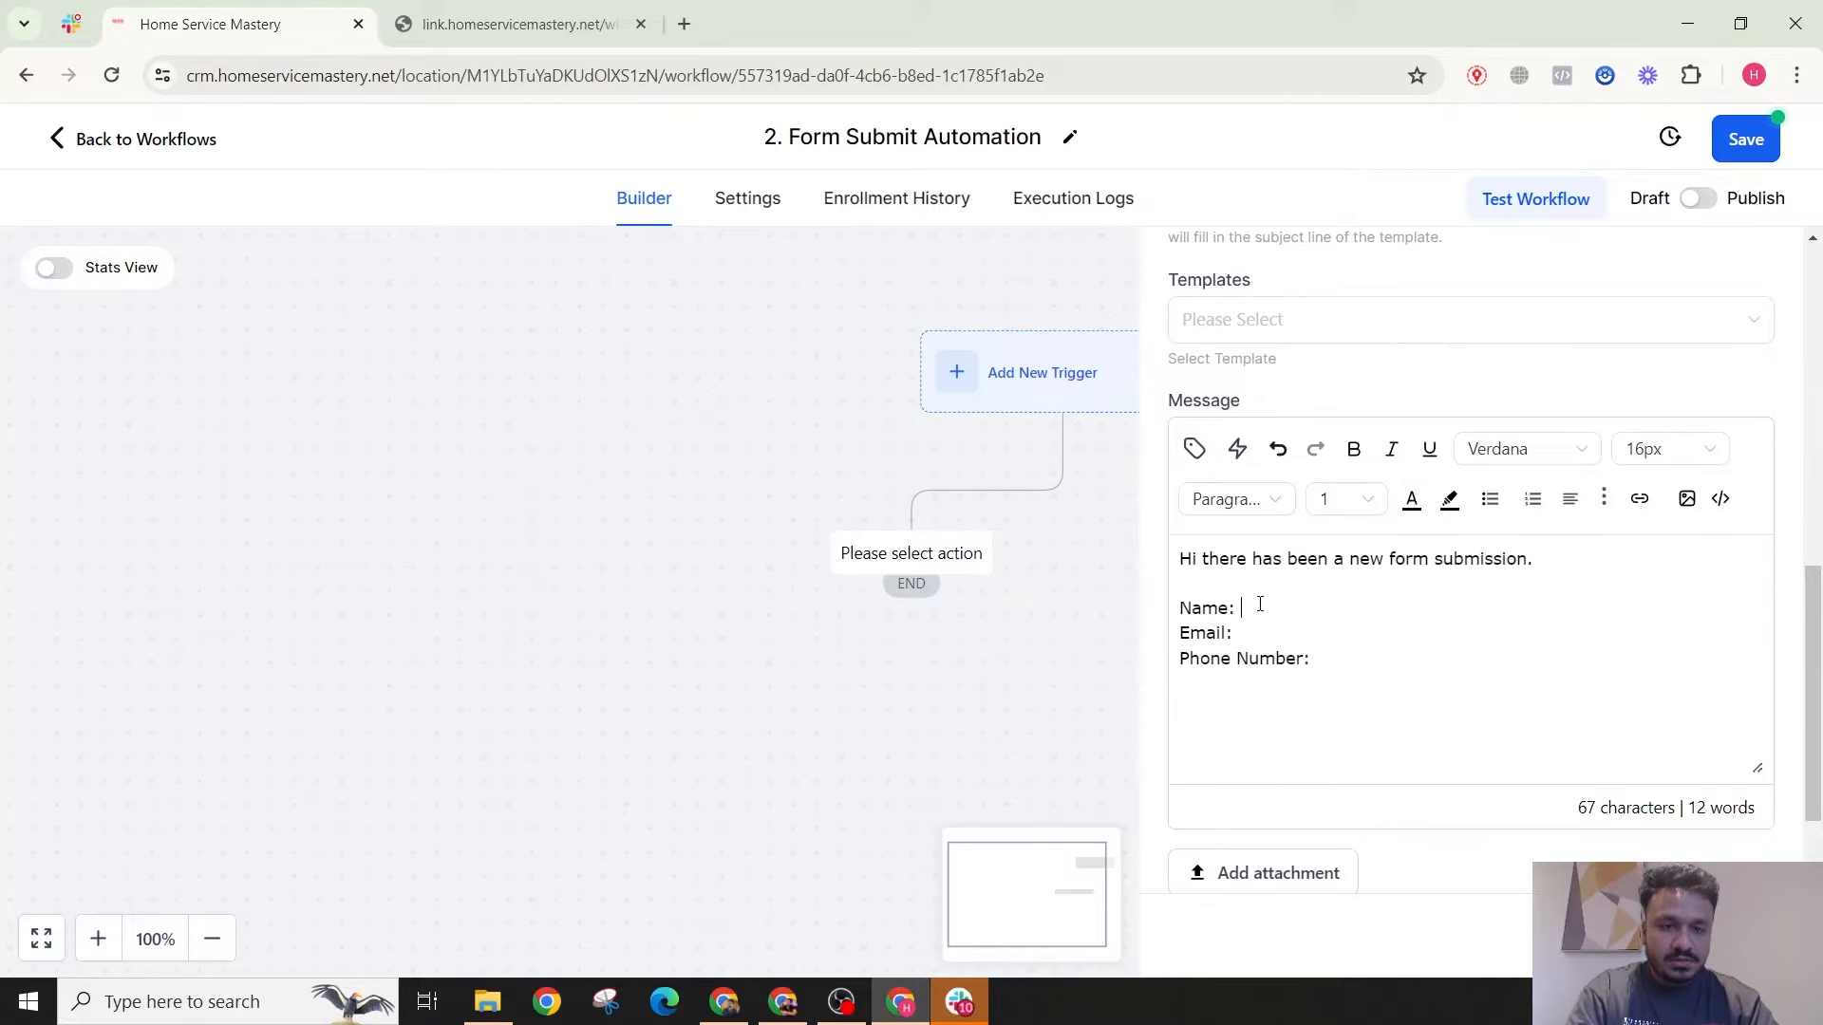
Step: Insert the contact.name, contact.email and contact.phone custom values after their labels
click(1194, 449)
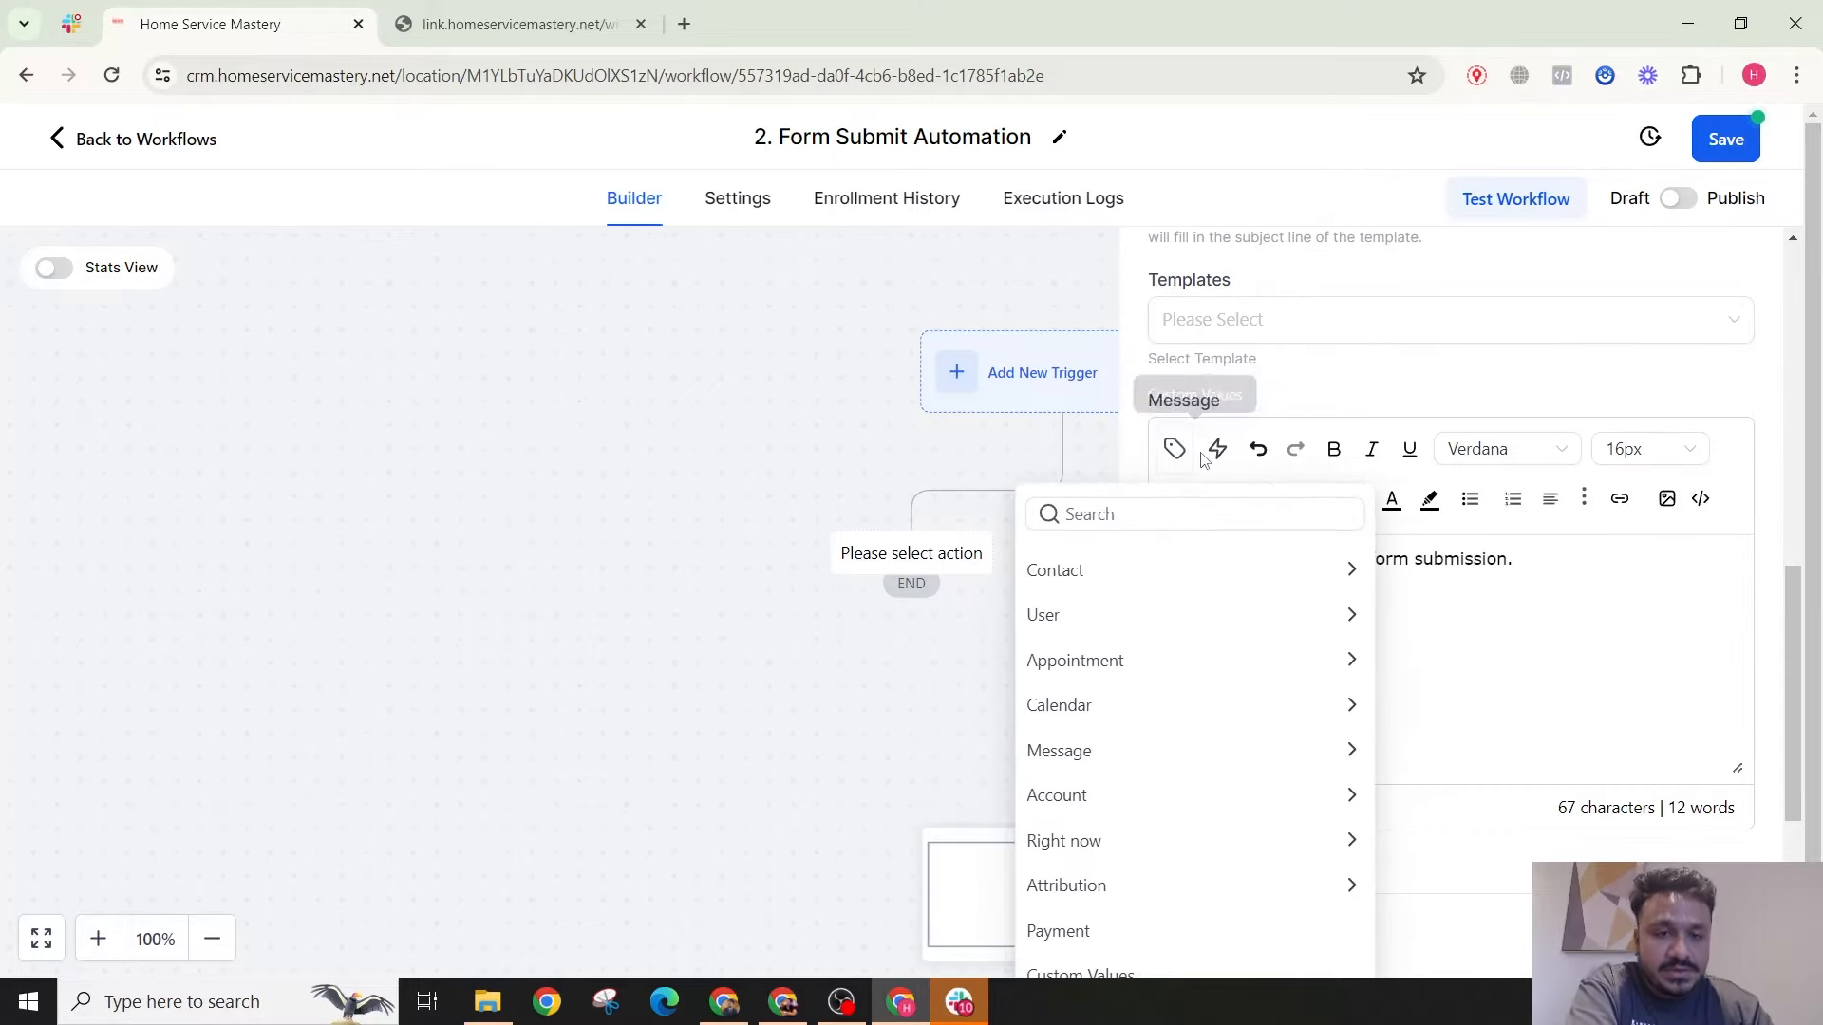
click(1132, 566)
click(1199, 608)
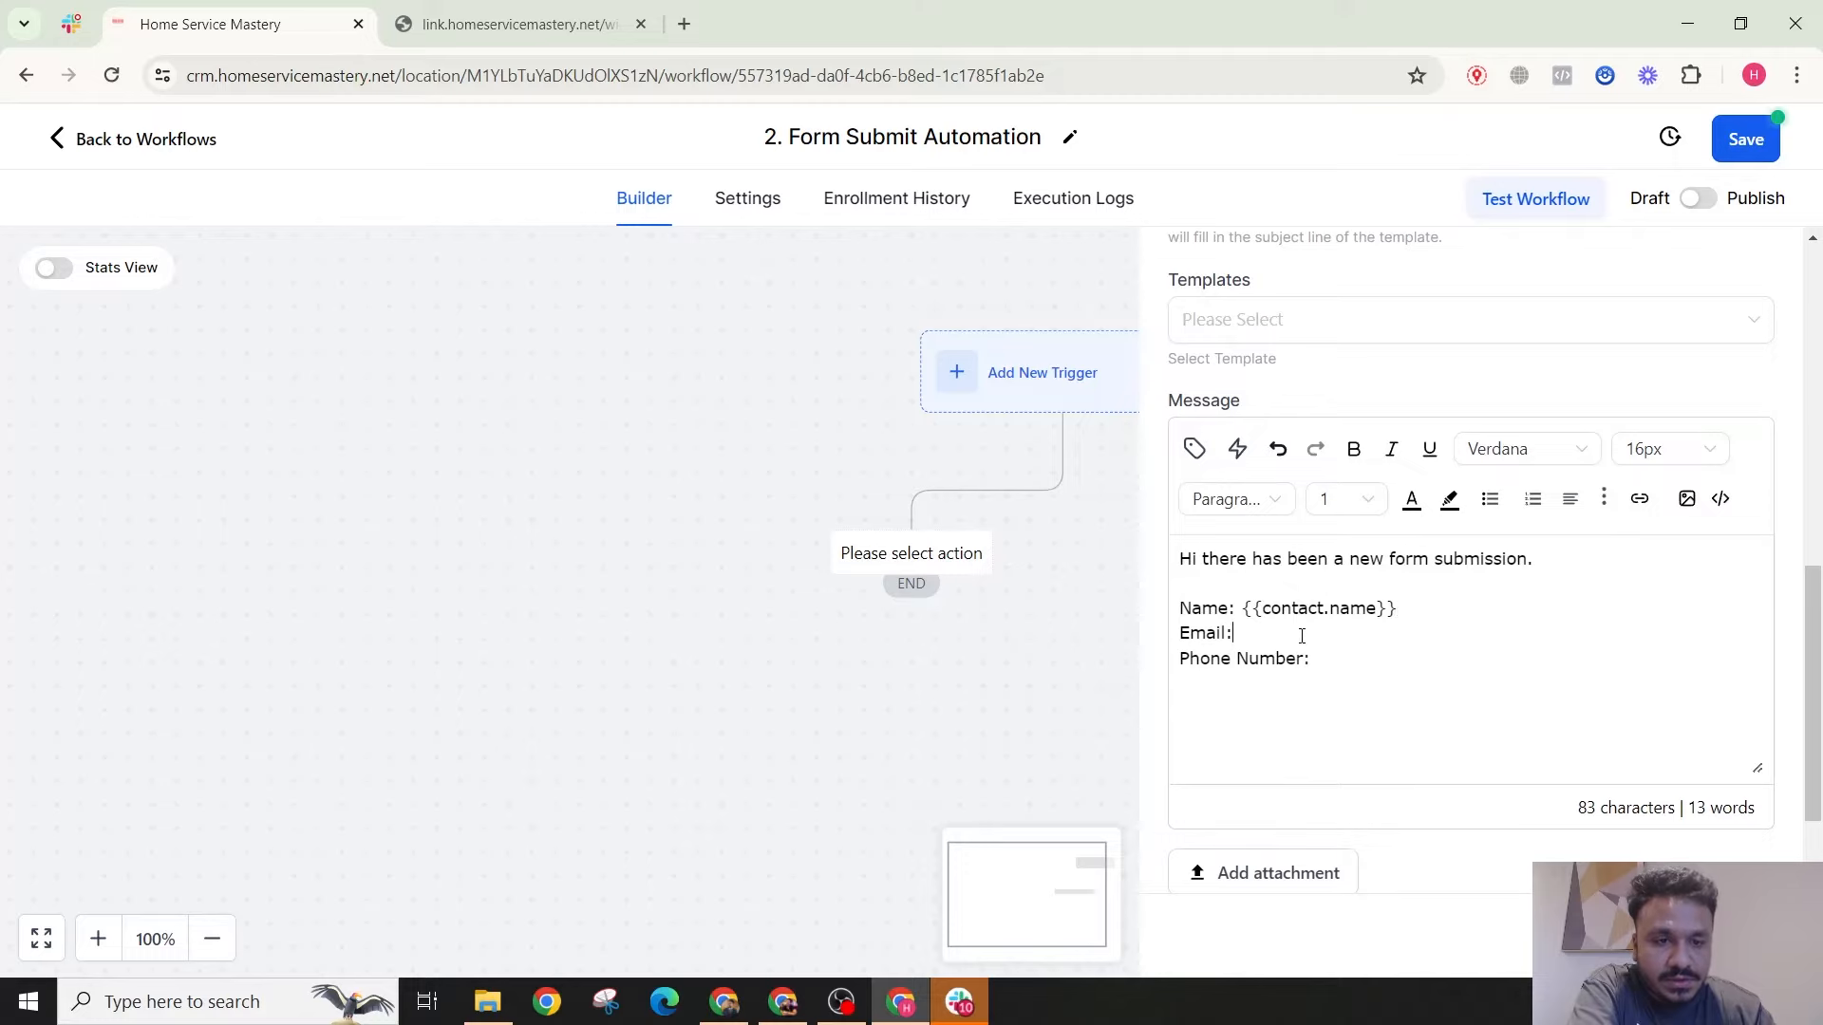
click(1194, 449)
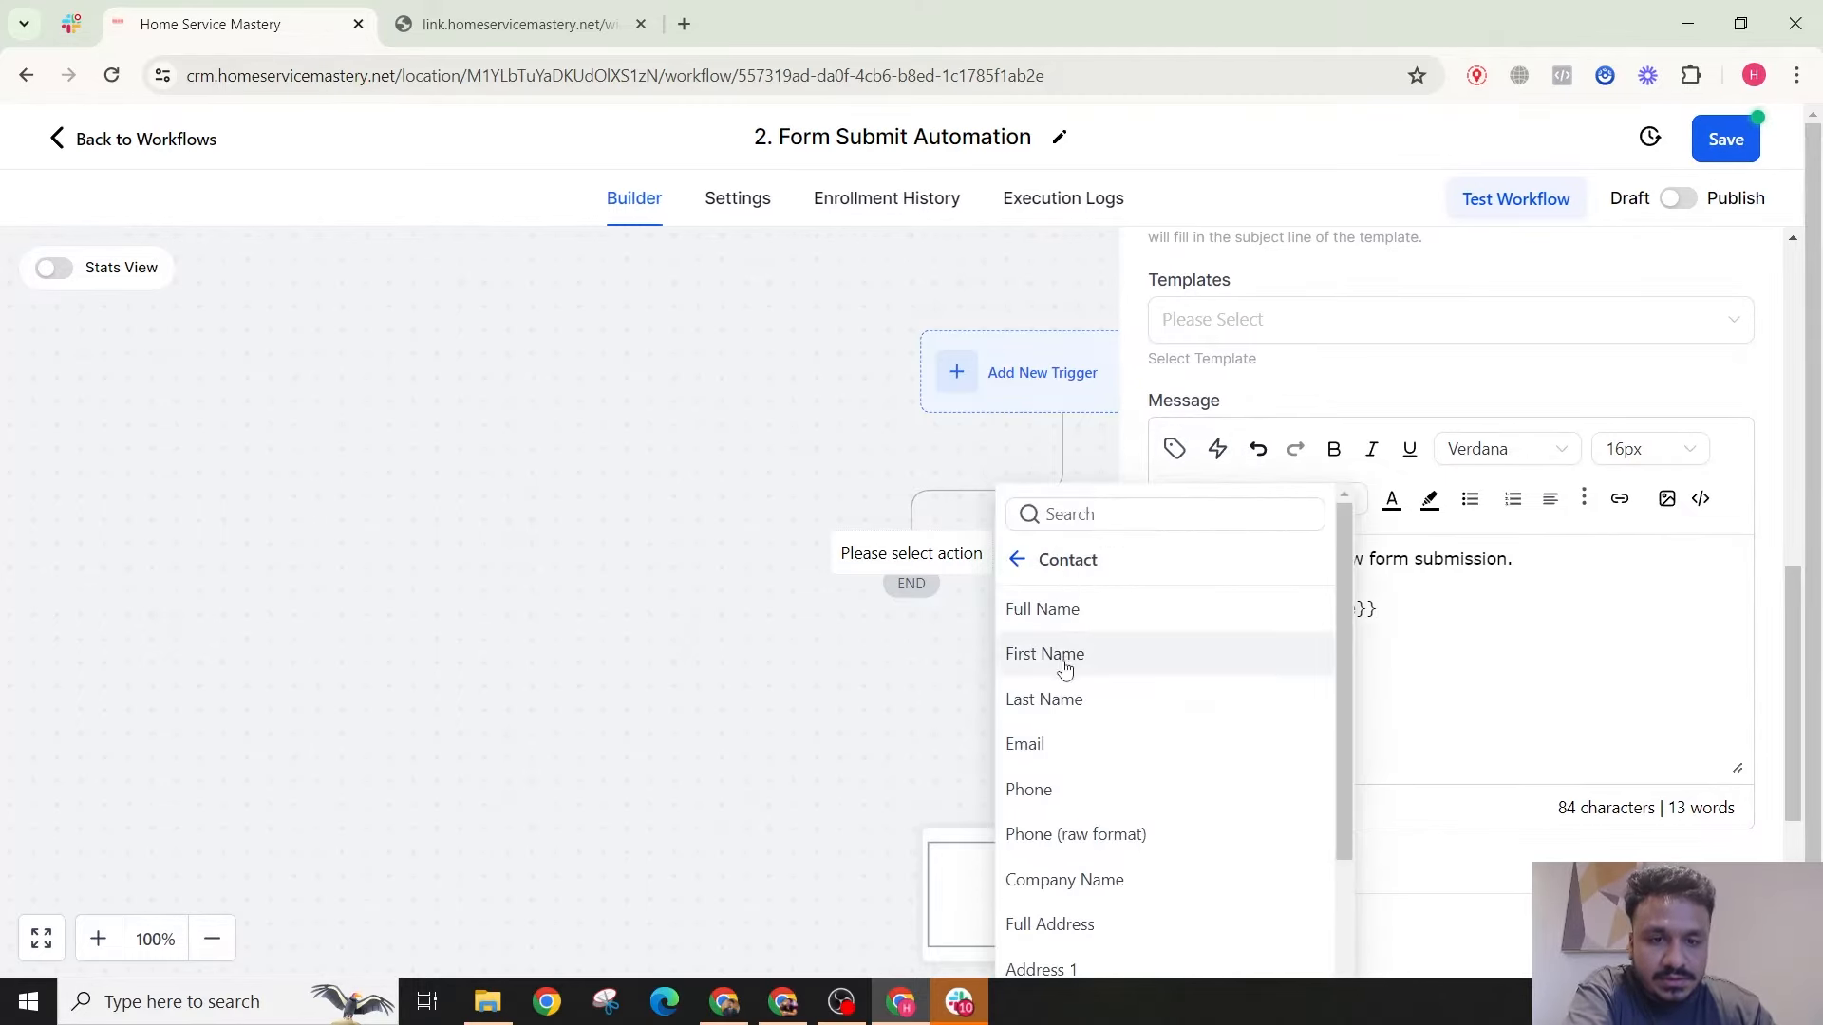
click(1057, 744)
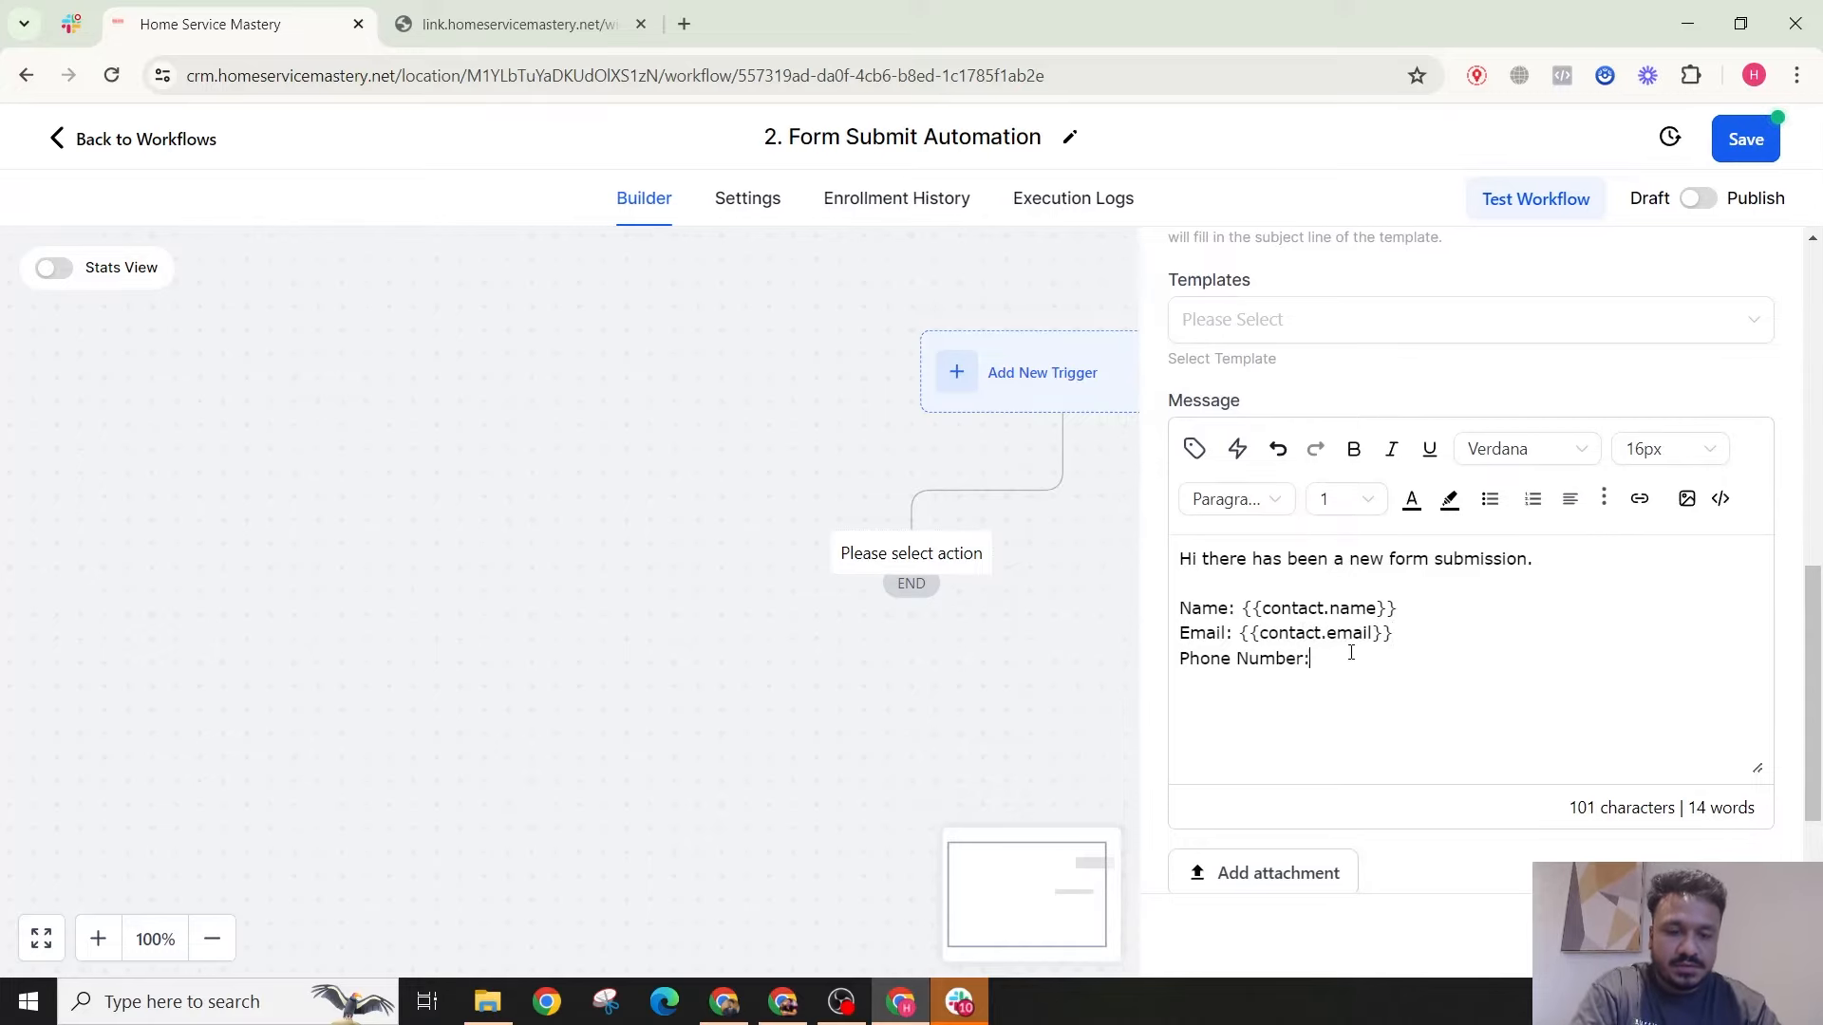
click(1194, 449)
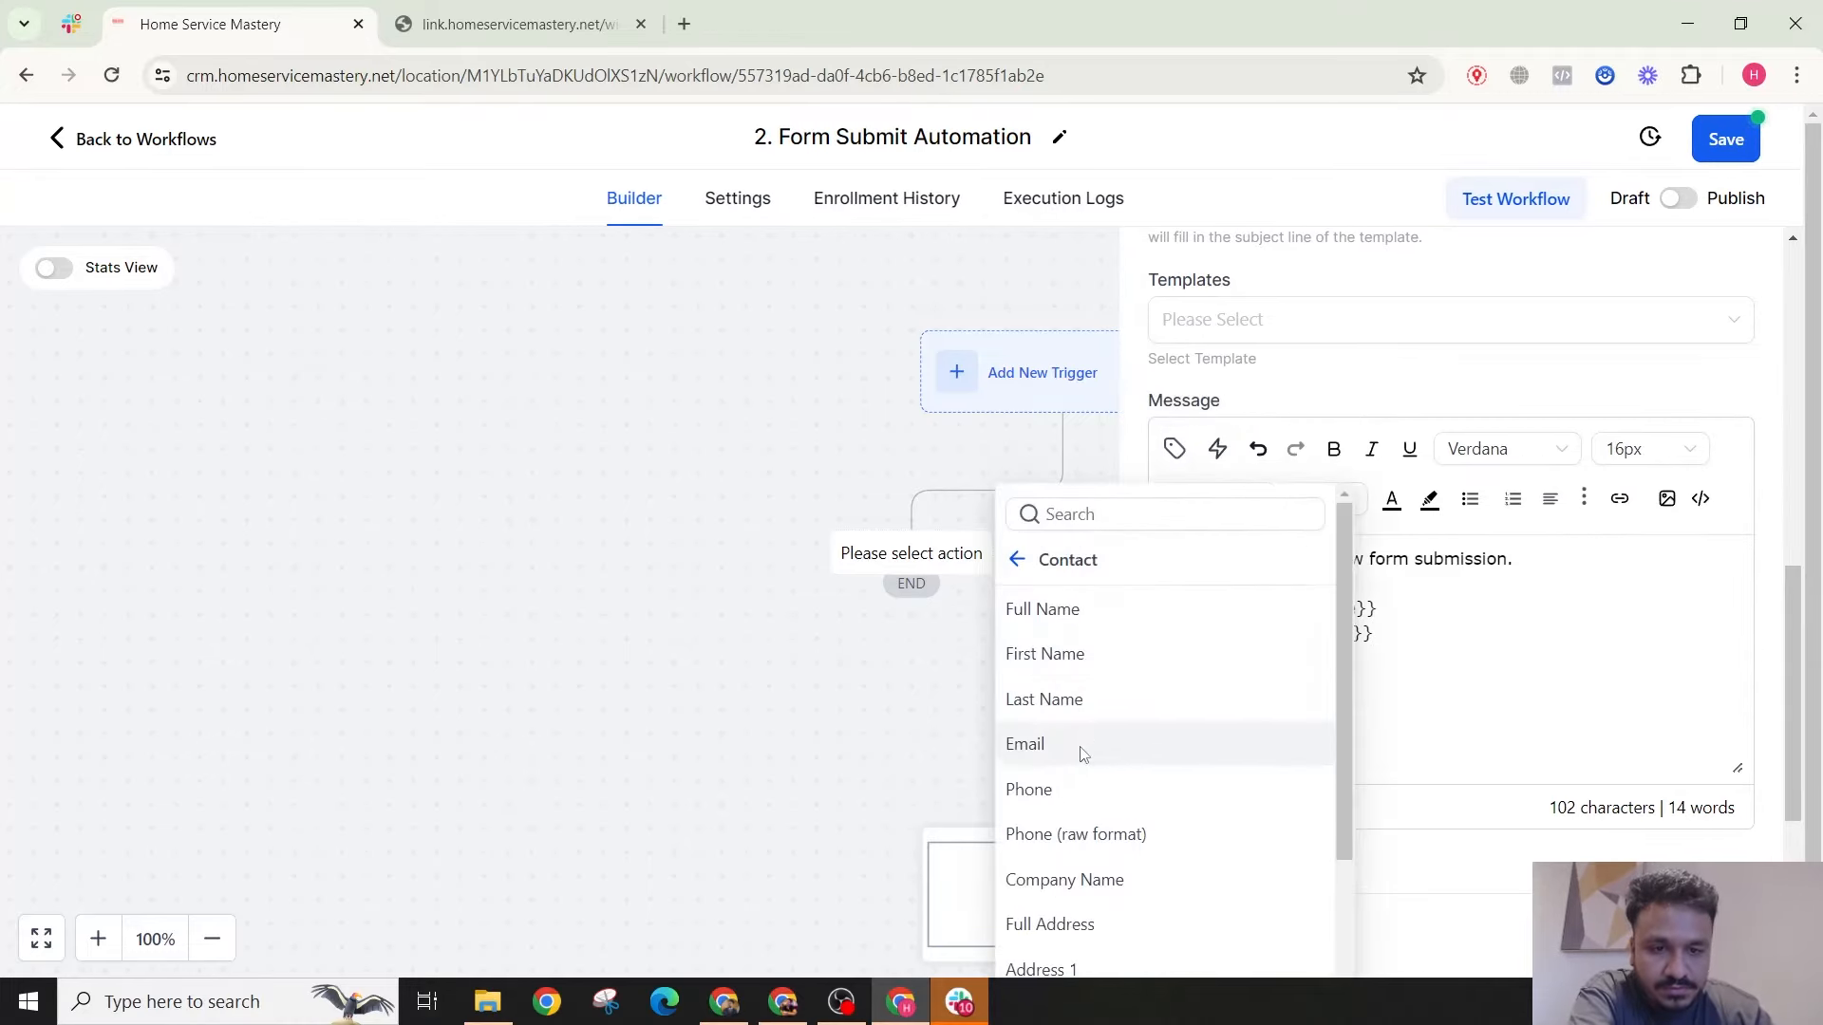
click(1061, 791)
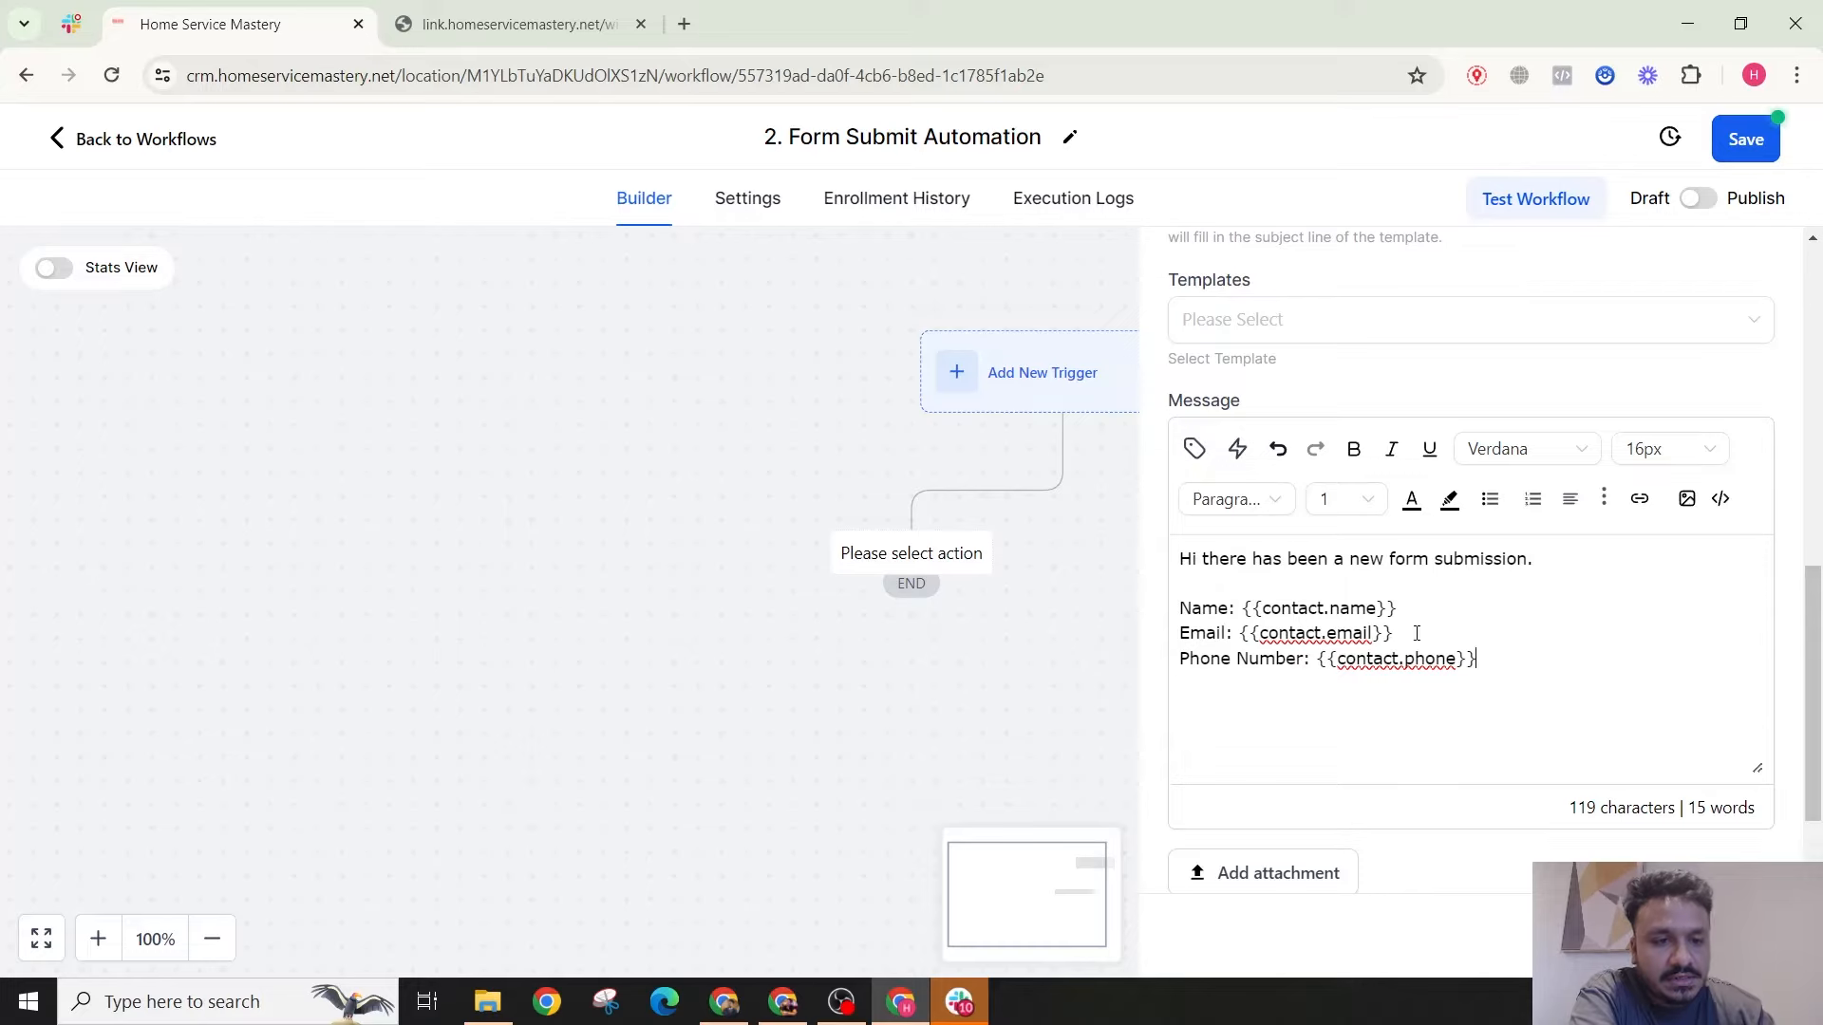
scroll(1367, 521, up, 10)
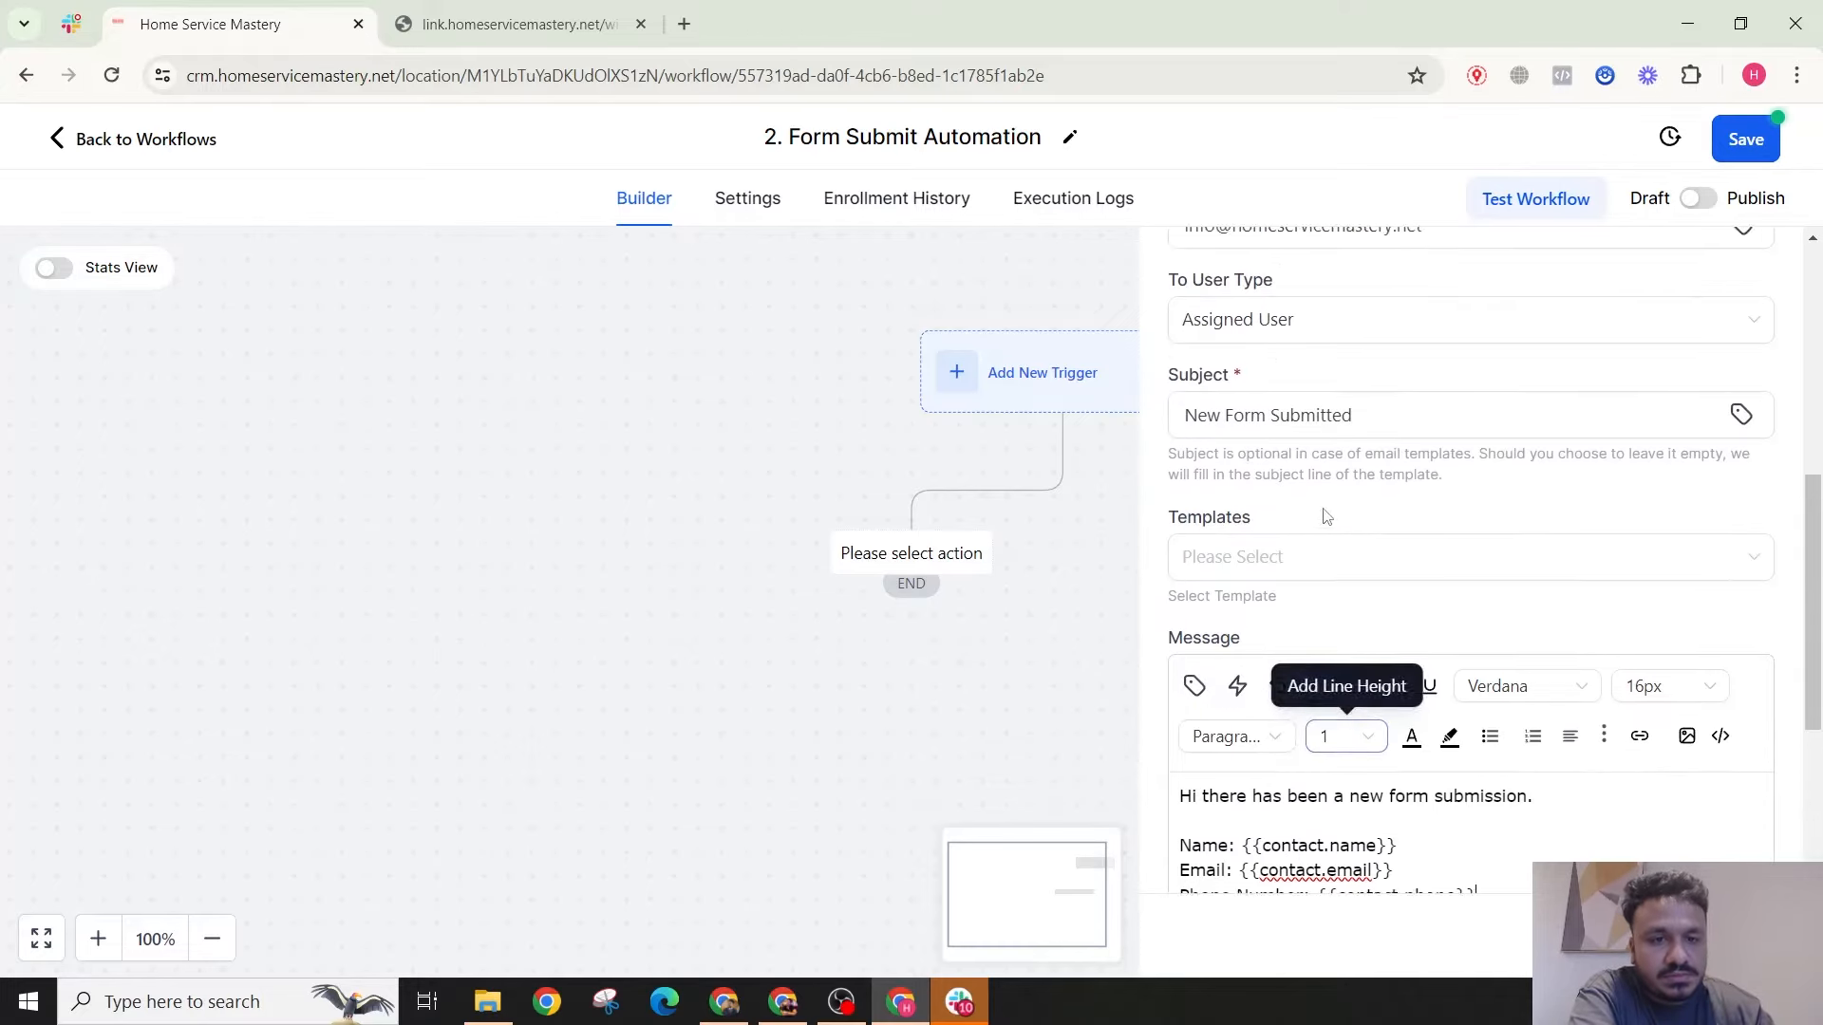
scroll(1315, 544, down, 5)
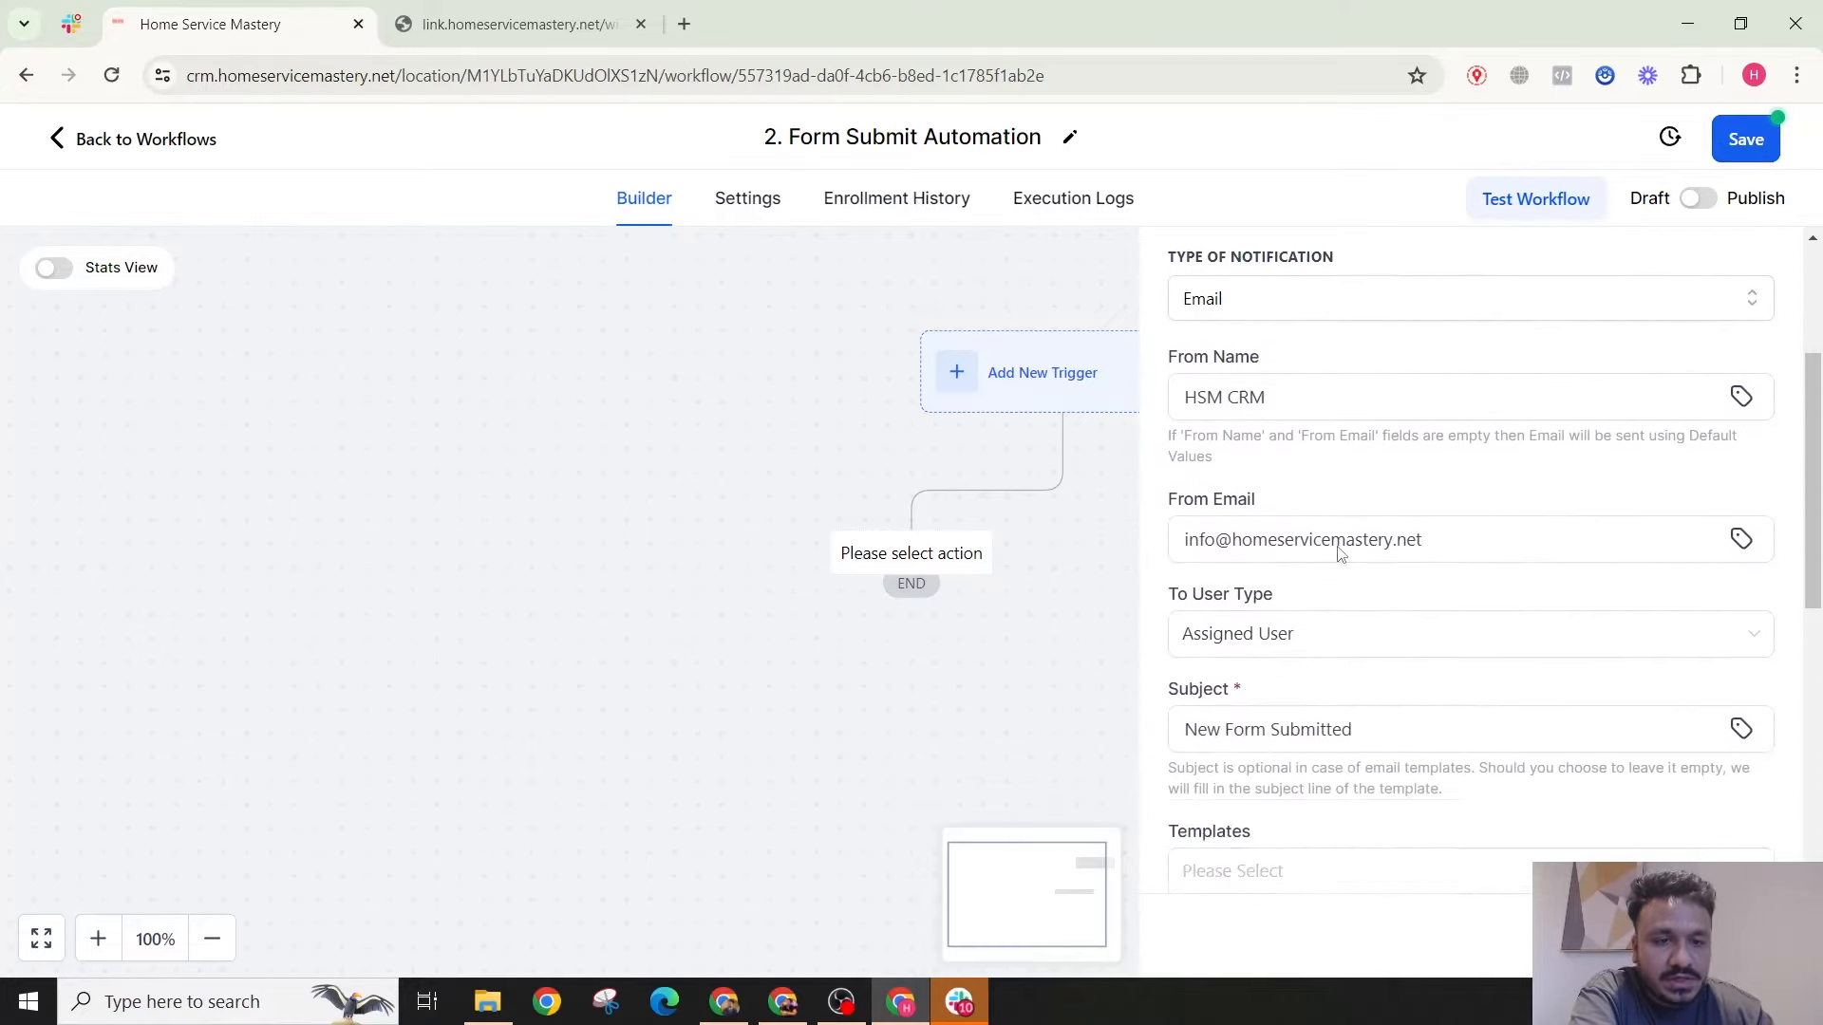
Step: Confirm Assigned User as the Internal Notification recipient and save the step
click(1714, 935)
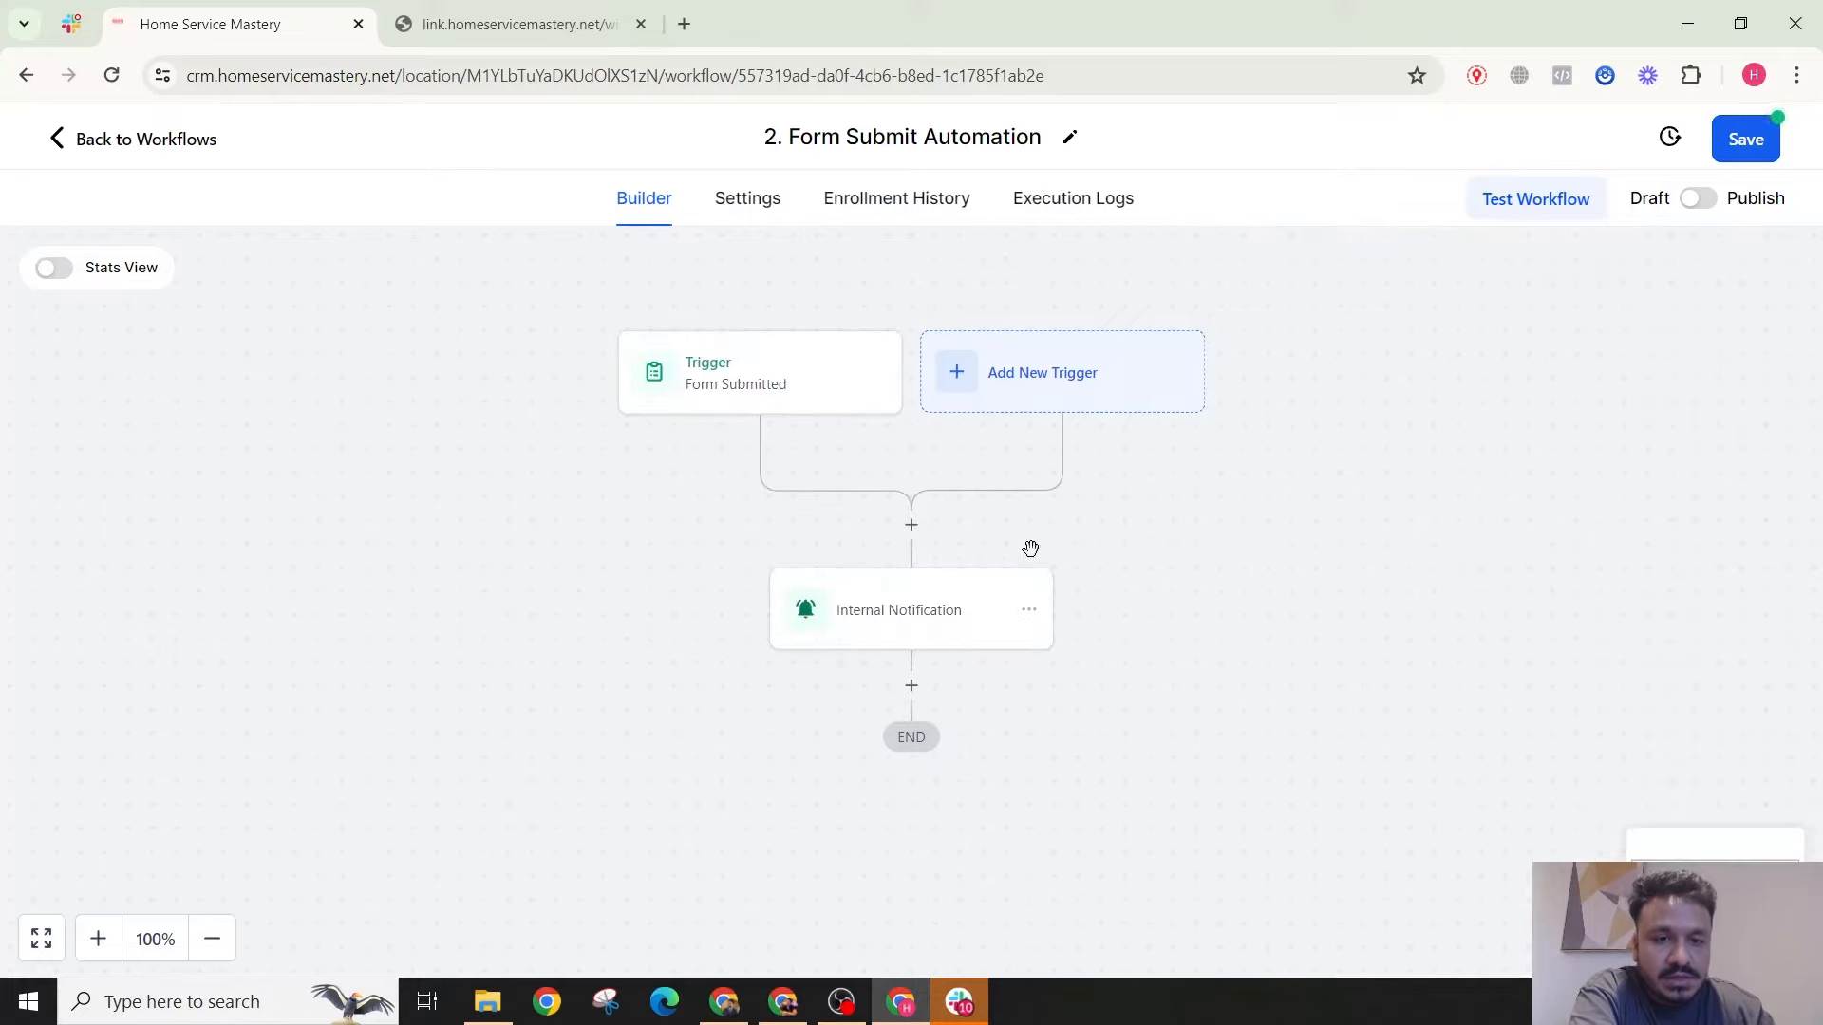
click(958, 631)
scroll(1376, 589, down, 4)
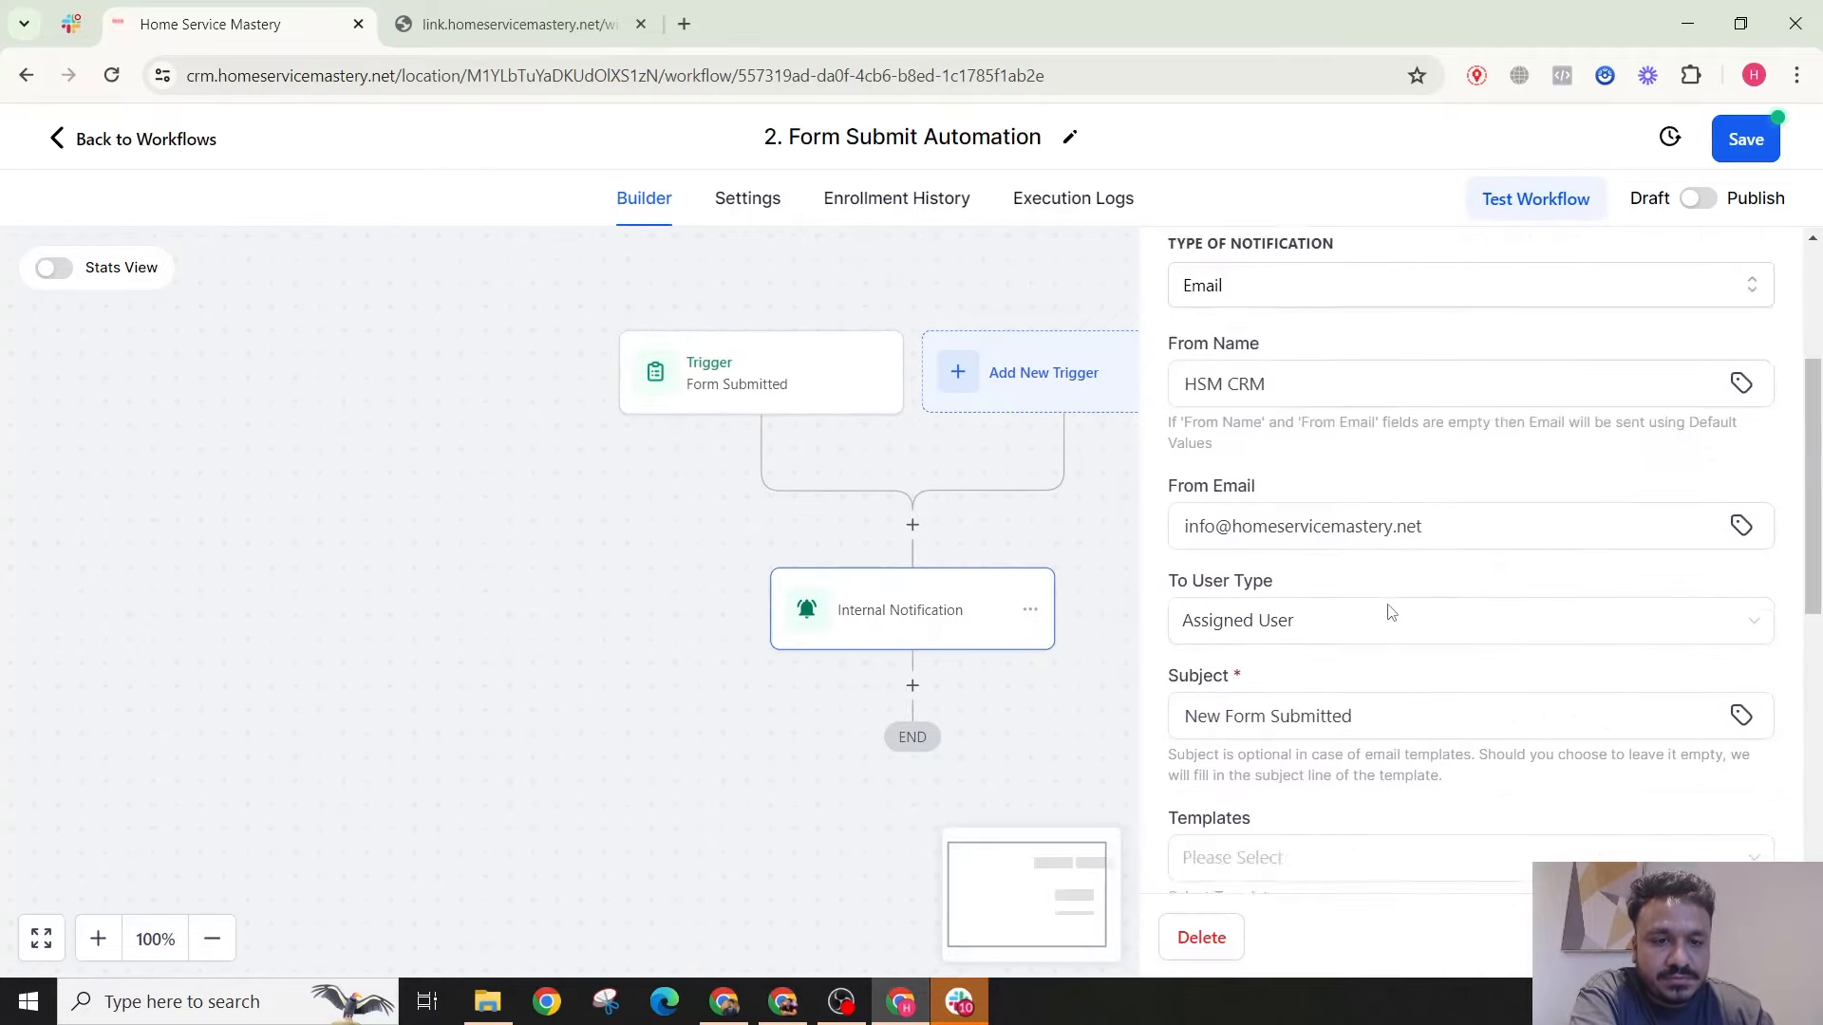
click(1253, 443)
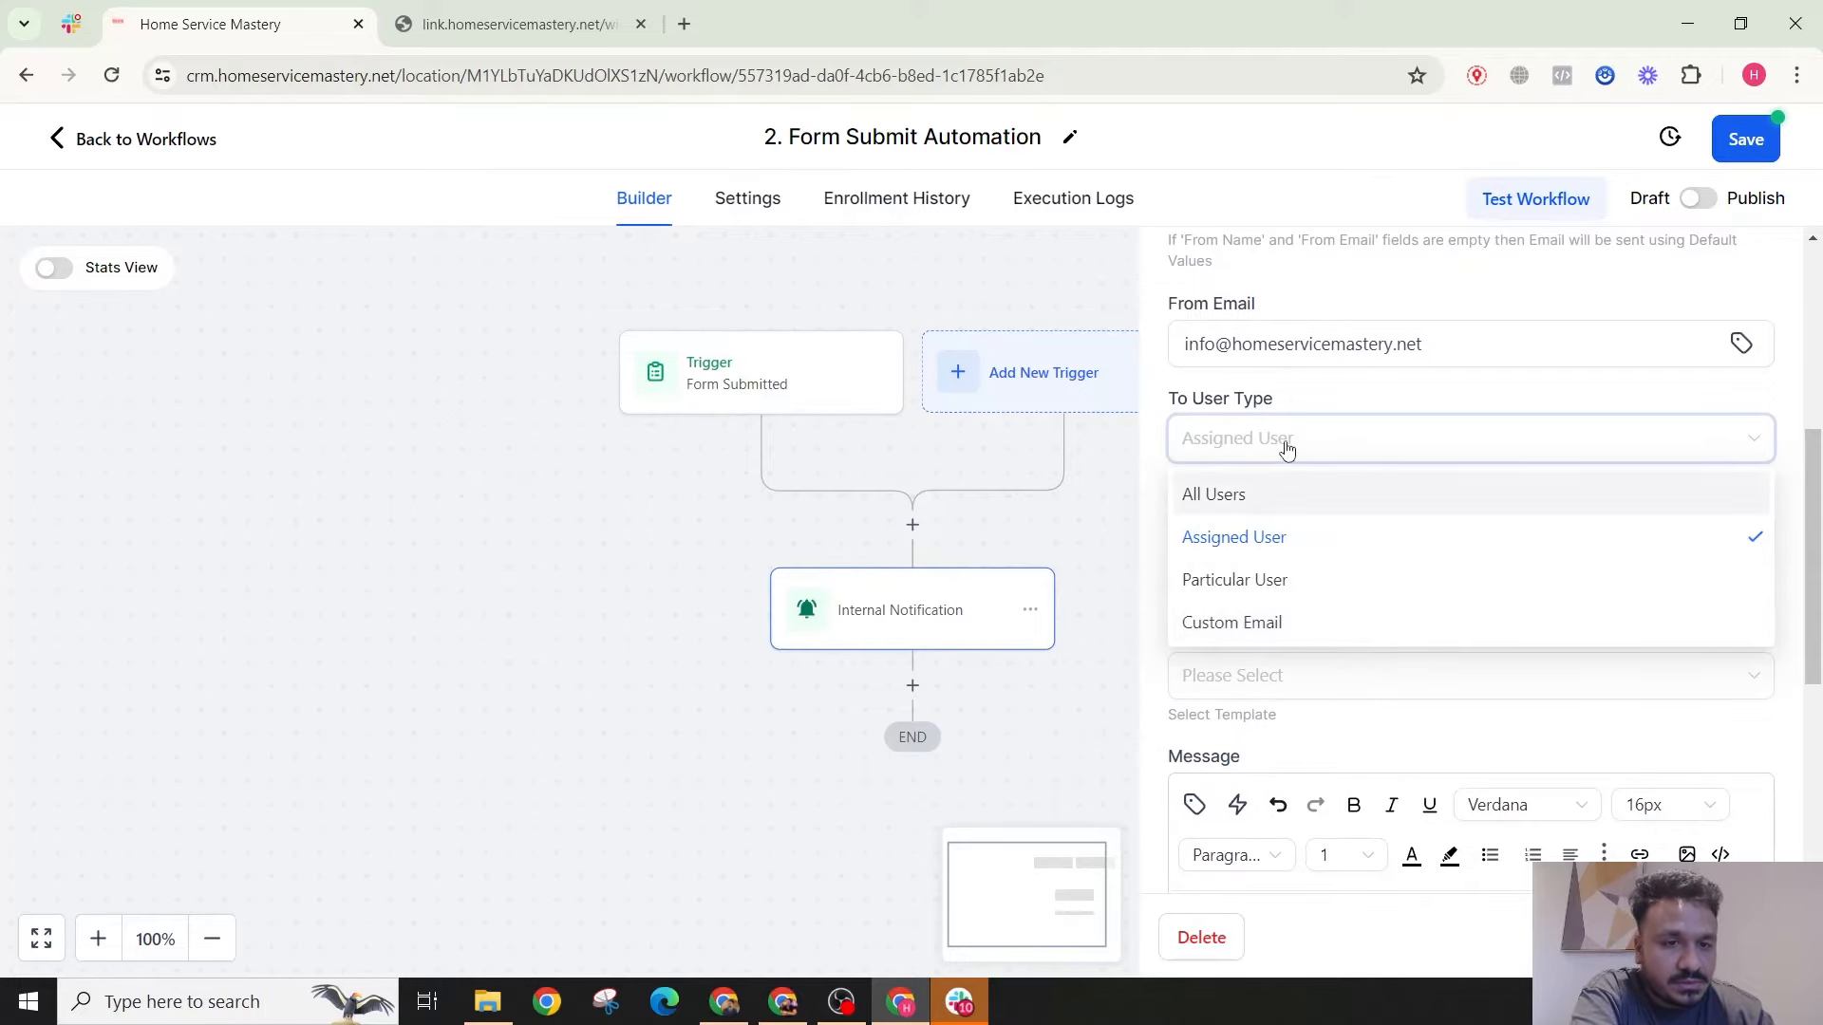
click(1329, 408)
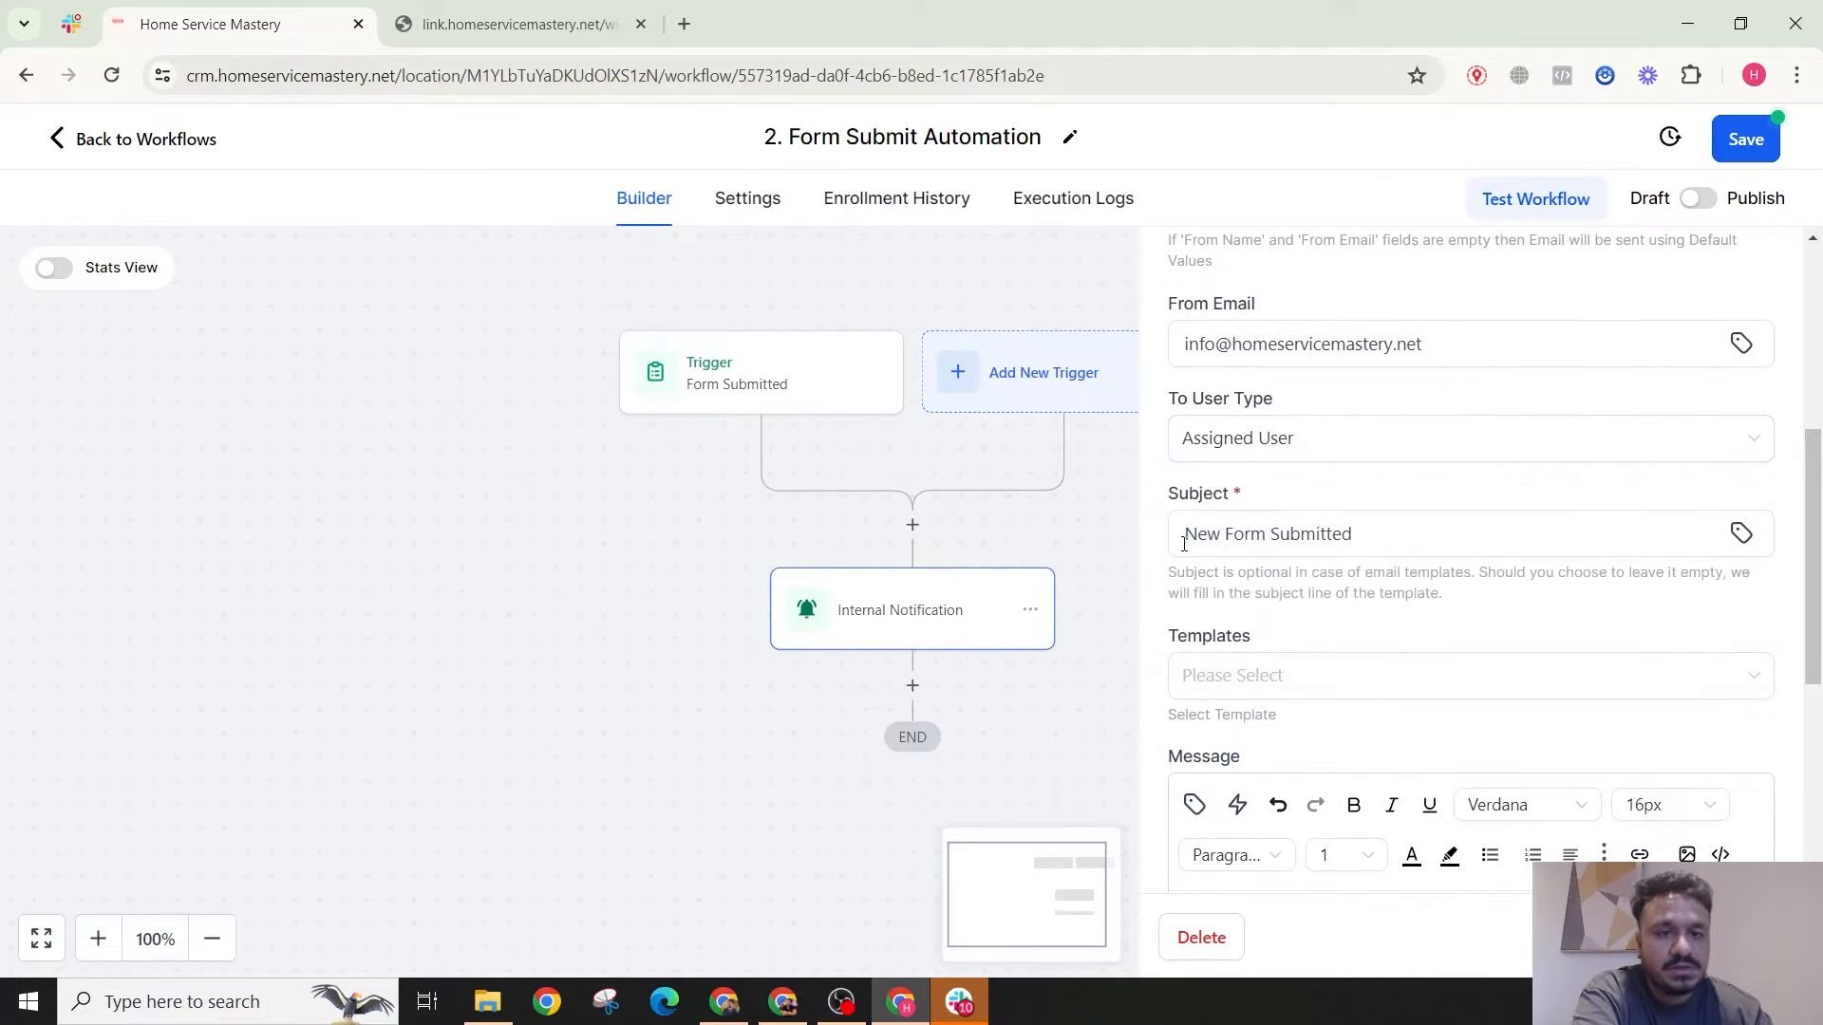
click(1249, 452)
click(1273, 624)
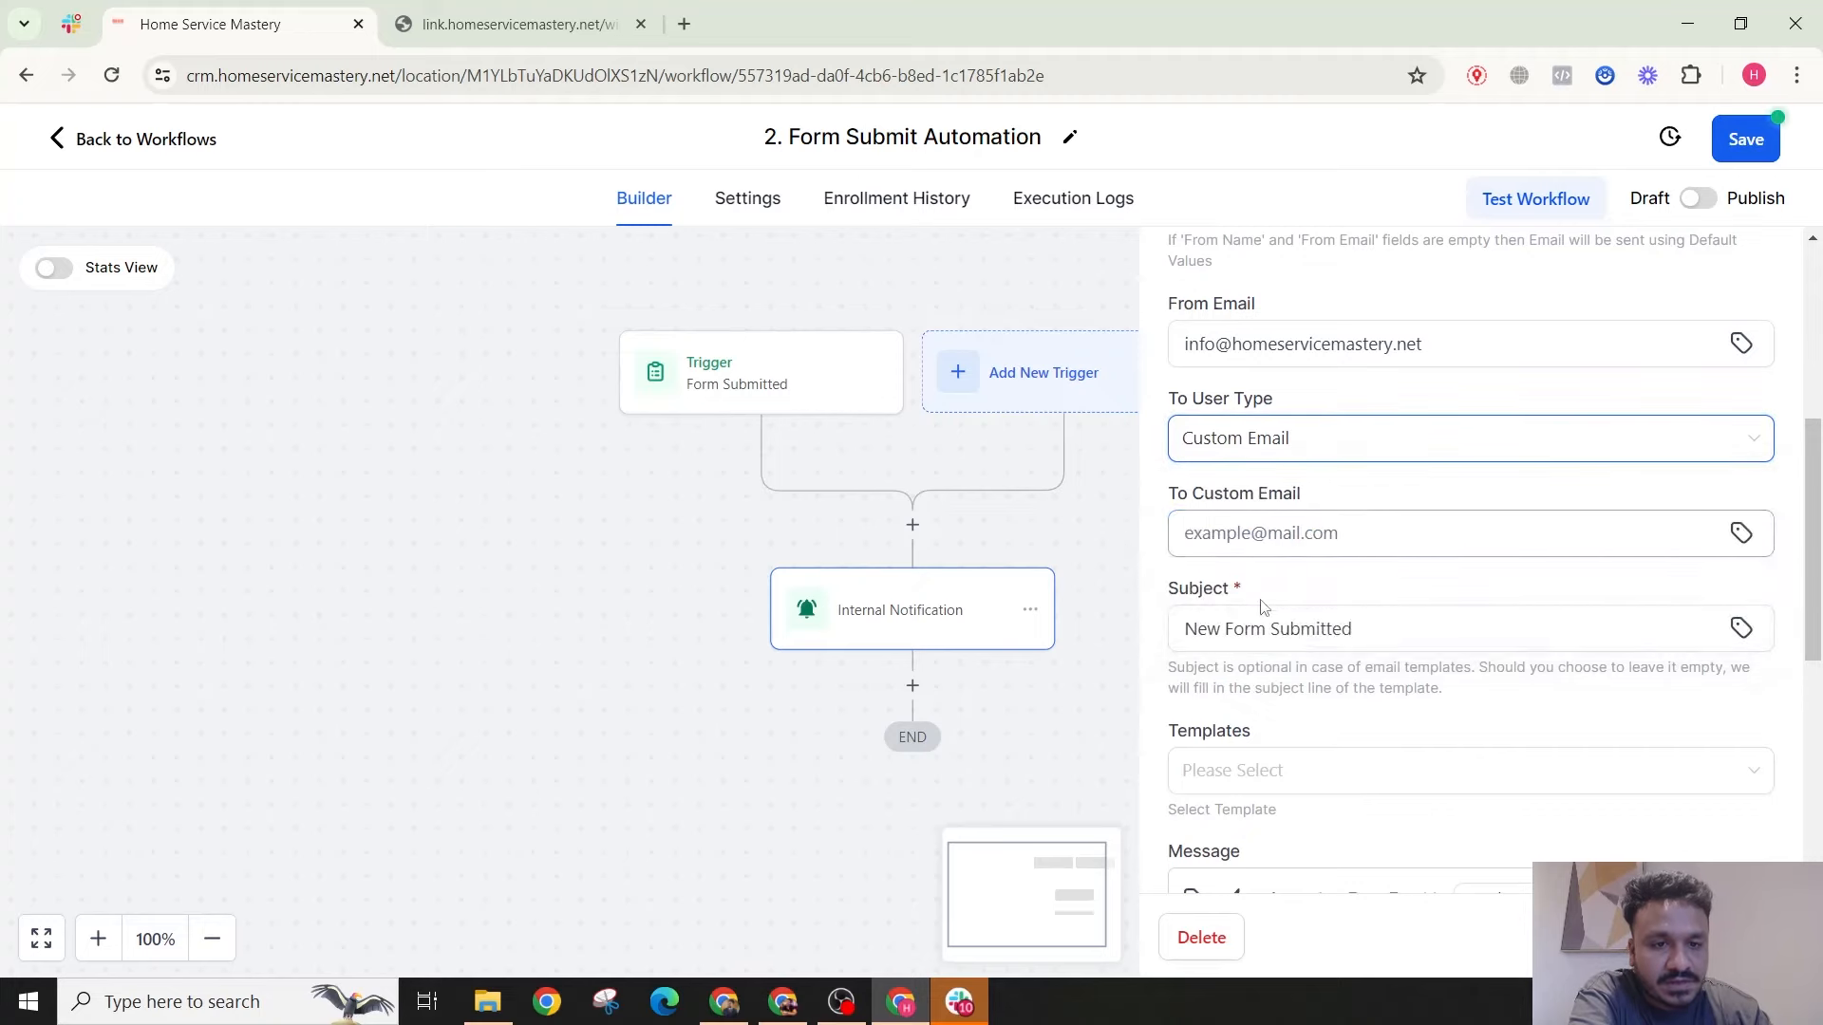
click(1256, 543)
click(1319, 454)
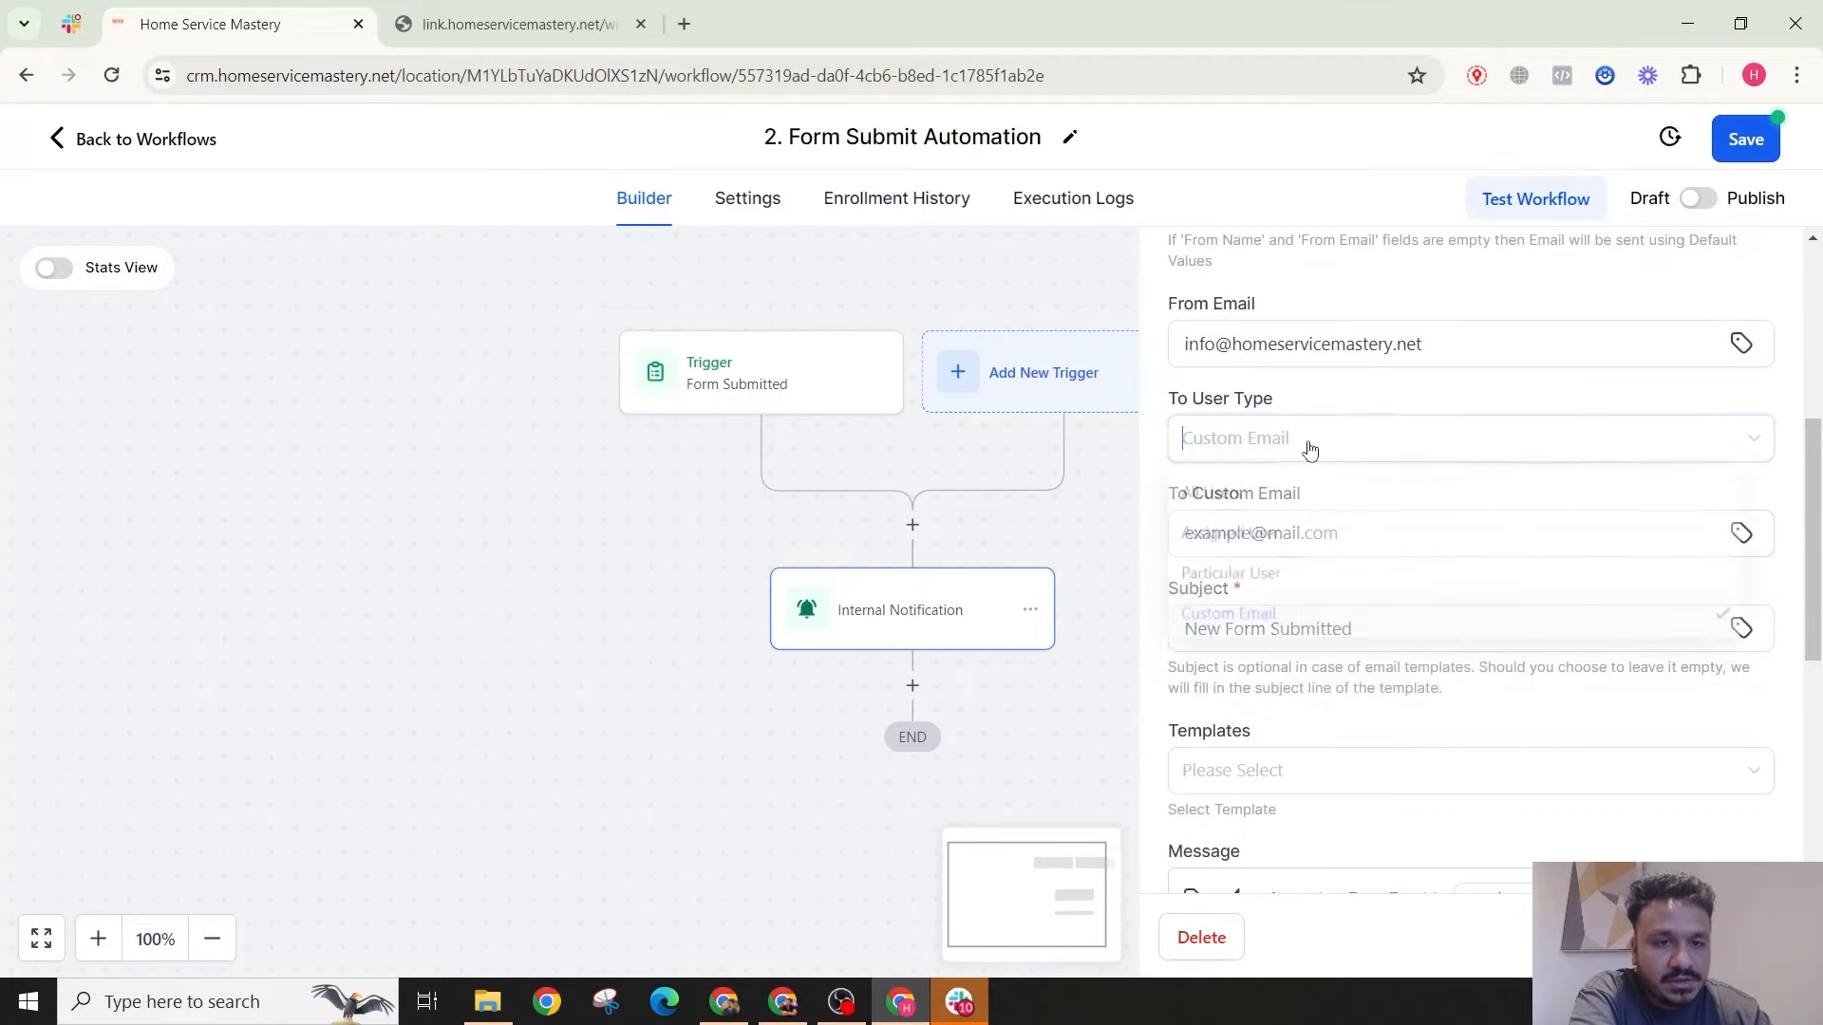
click(1259, 546)
click(1706, 937)
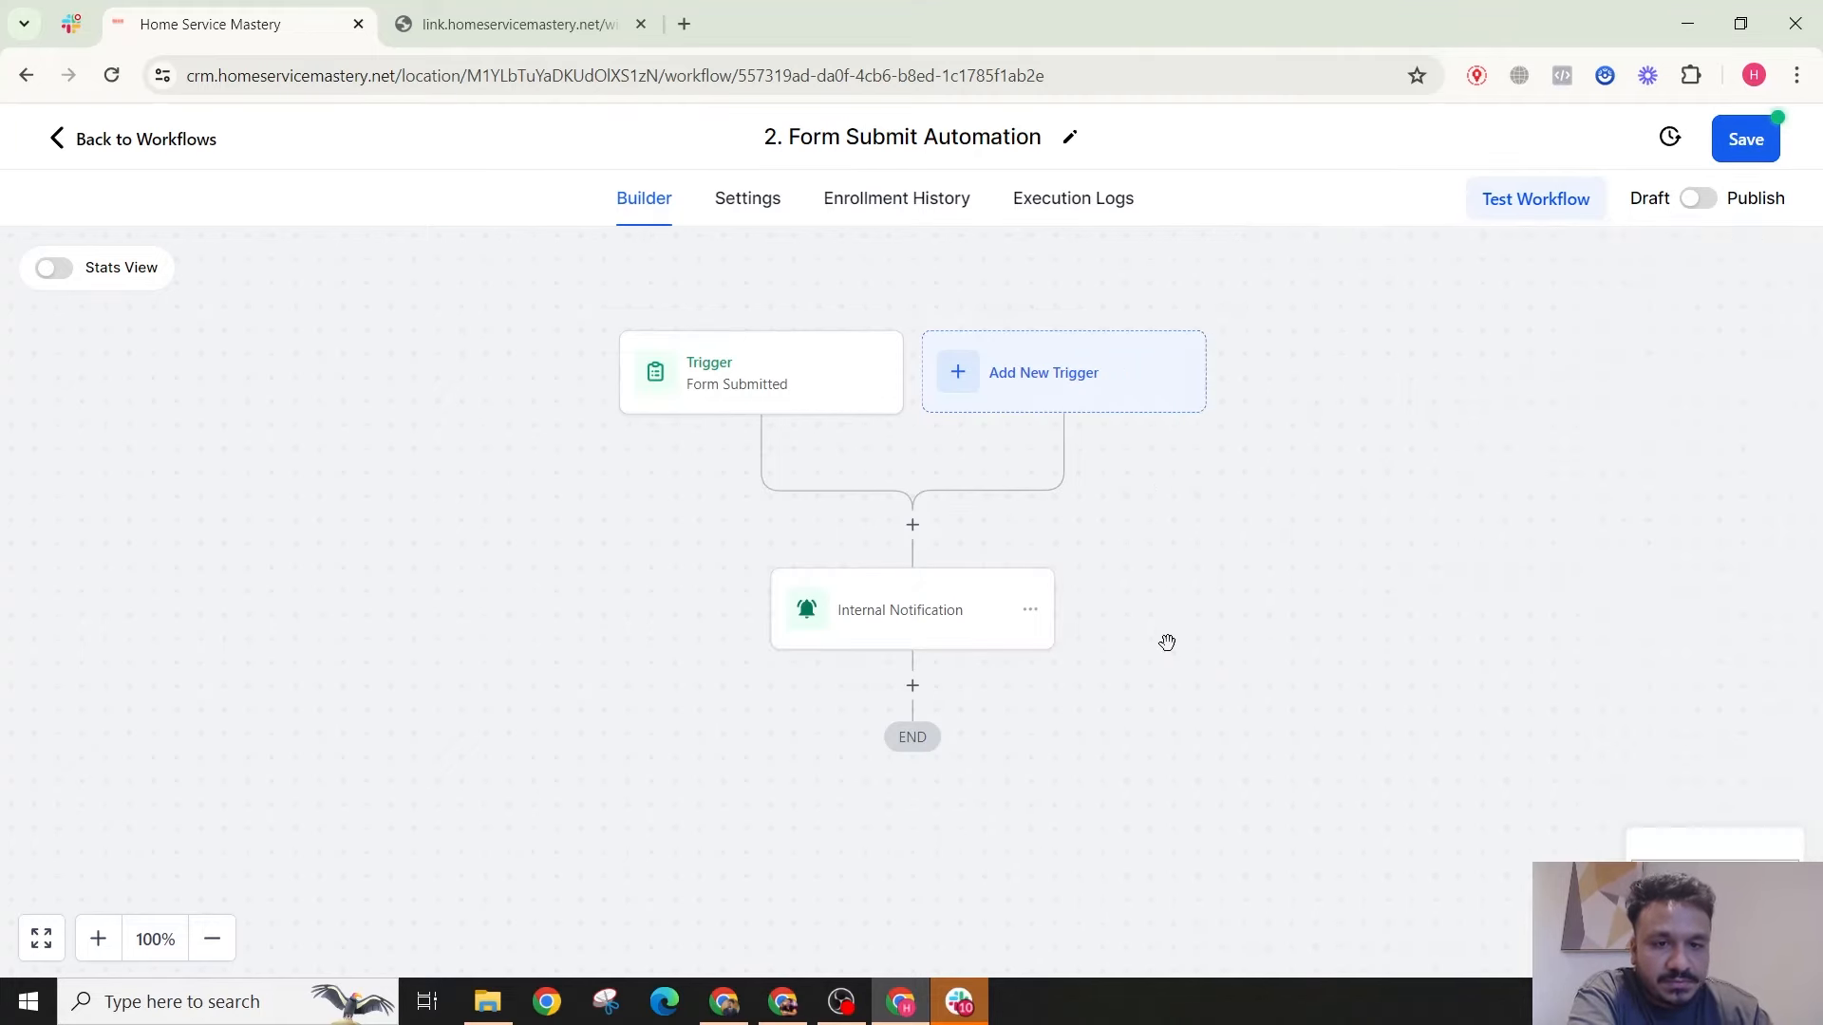
Step: Insert an Assign To User step before Internal Notification, choosing the user to assign
click(912, 525)
text(ass)
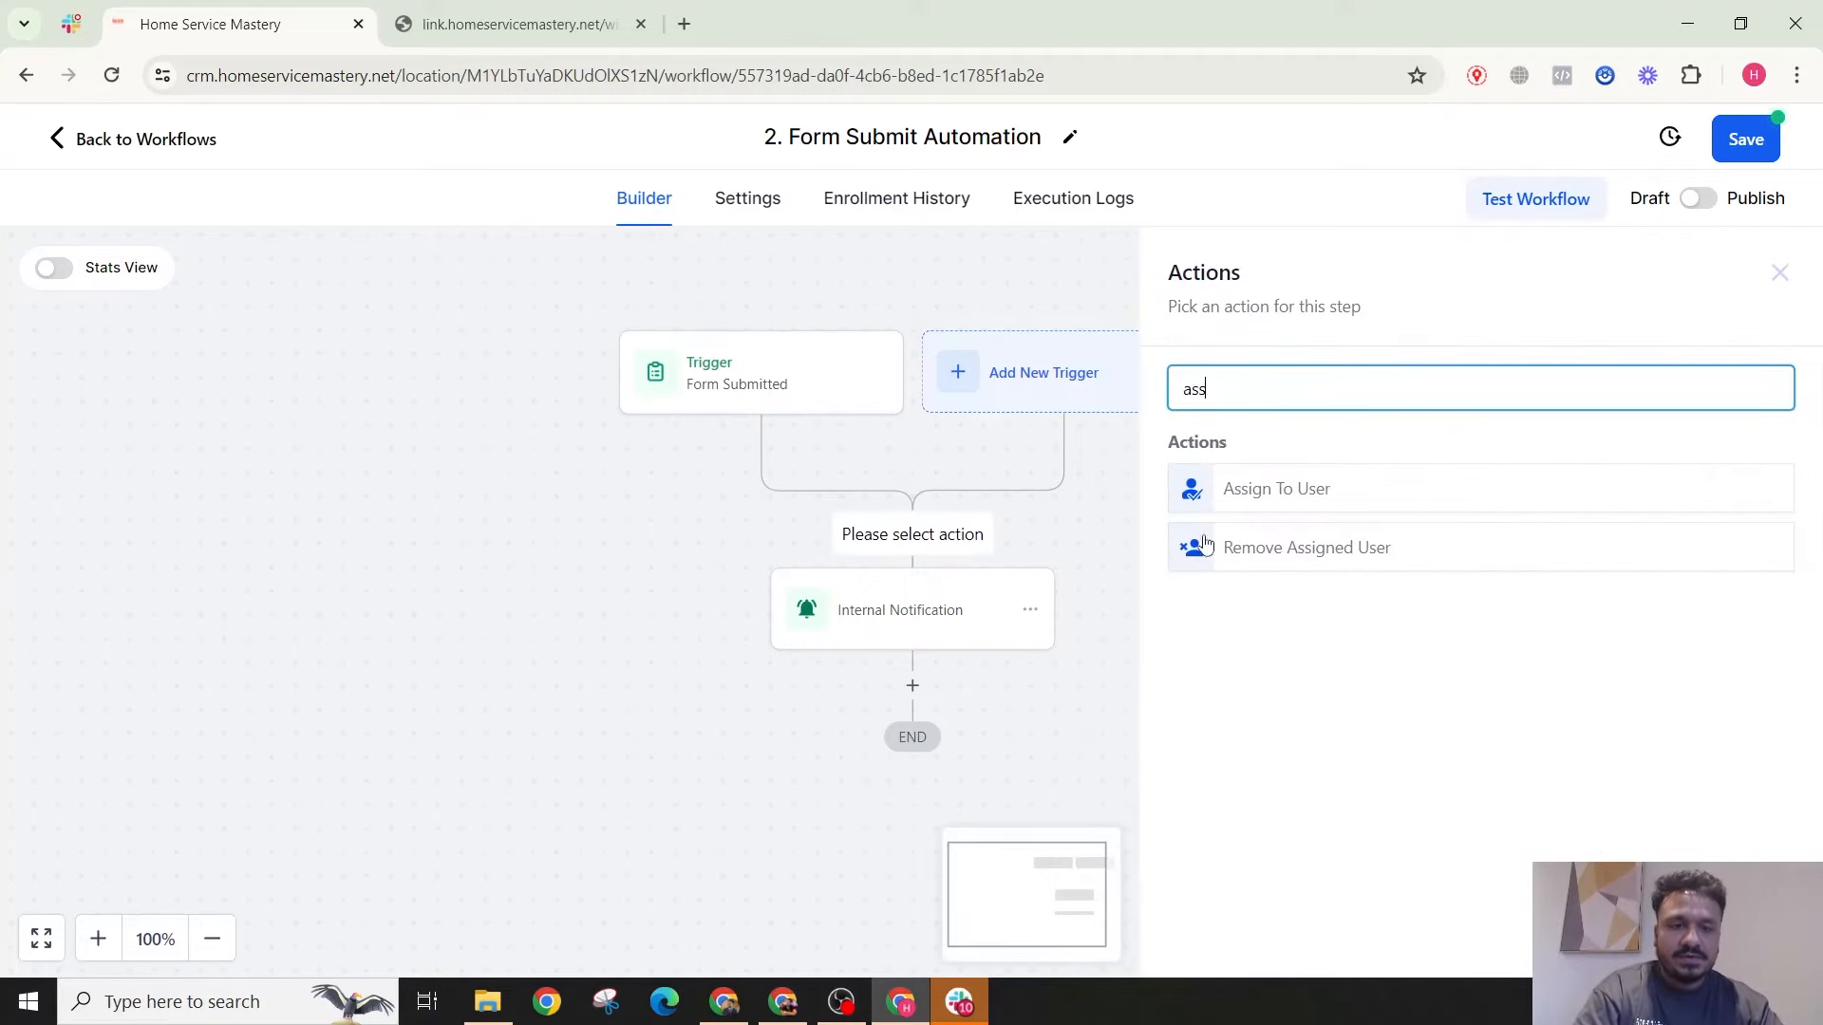
click(1270, 505)
click(1249, 581)
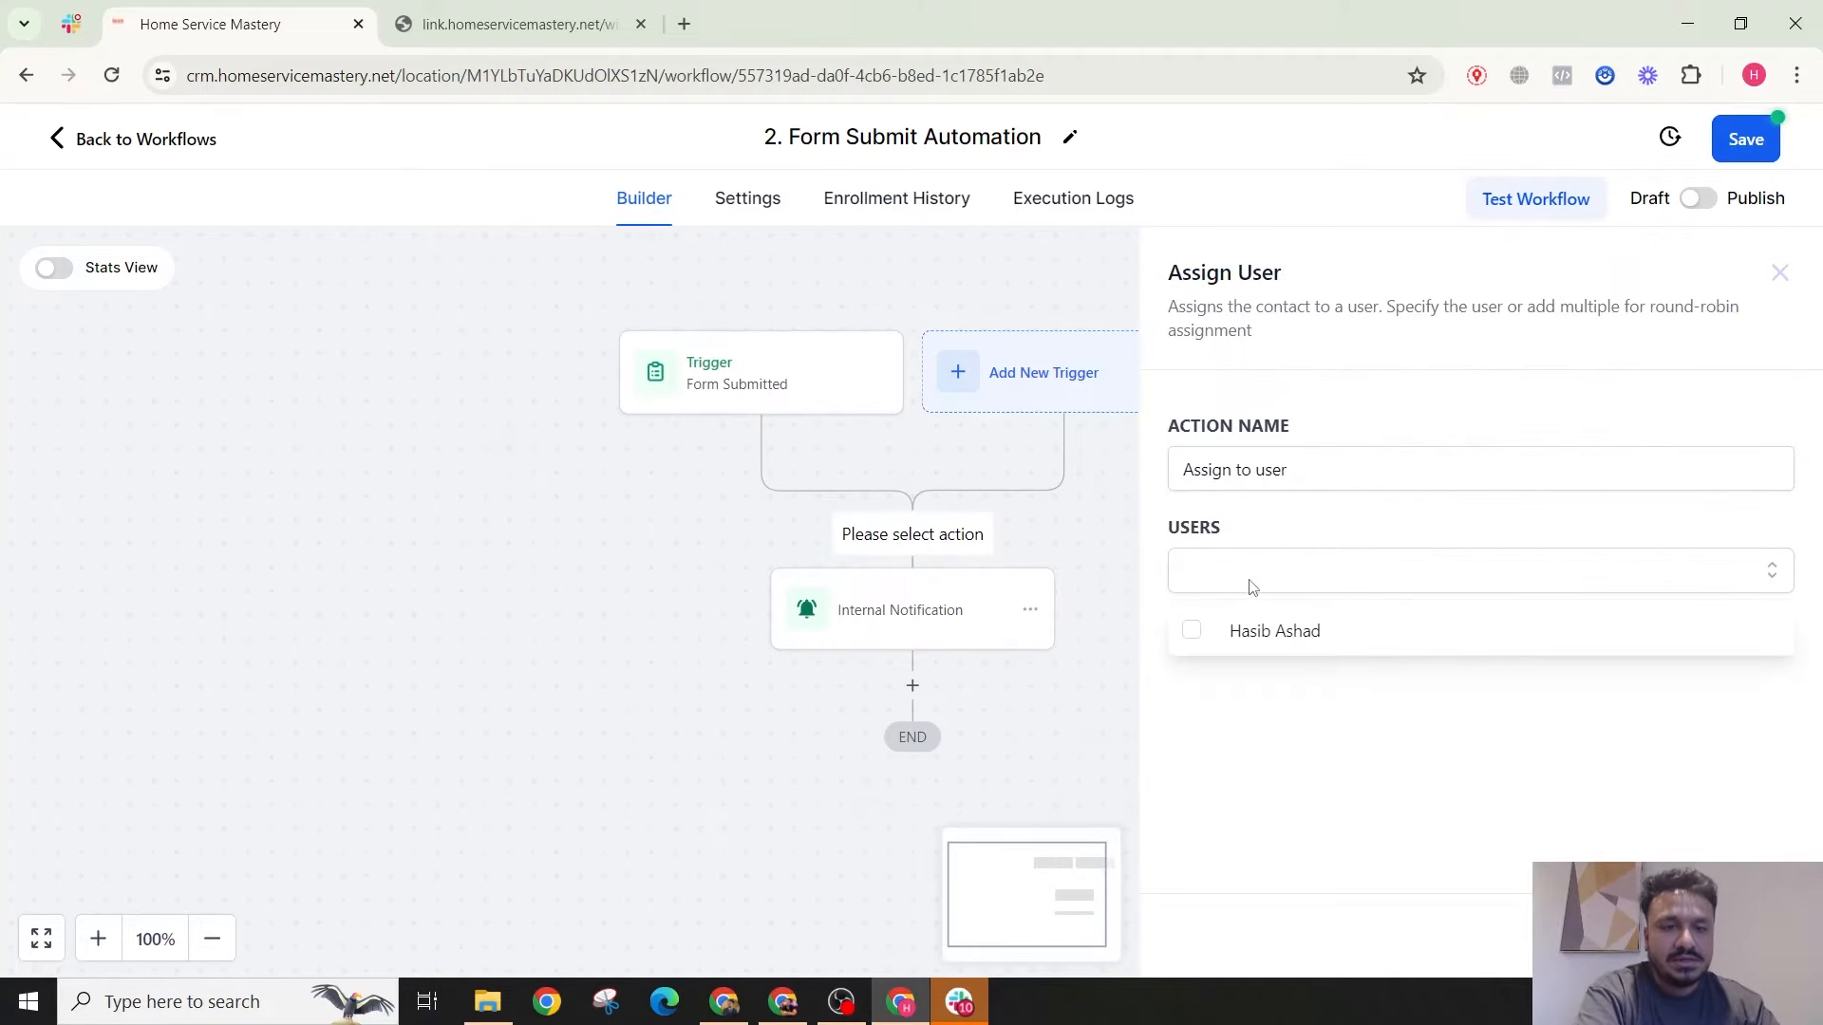
click(1234, 629)
click(1730, 935)
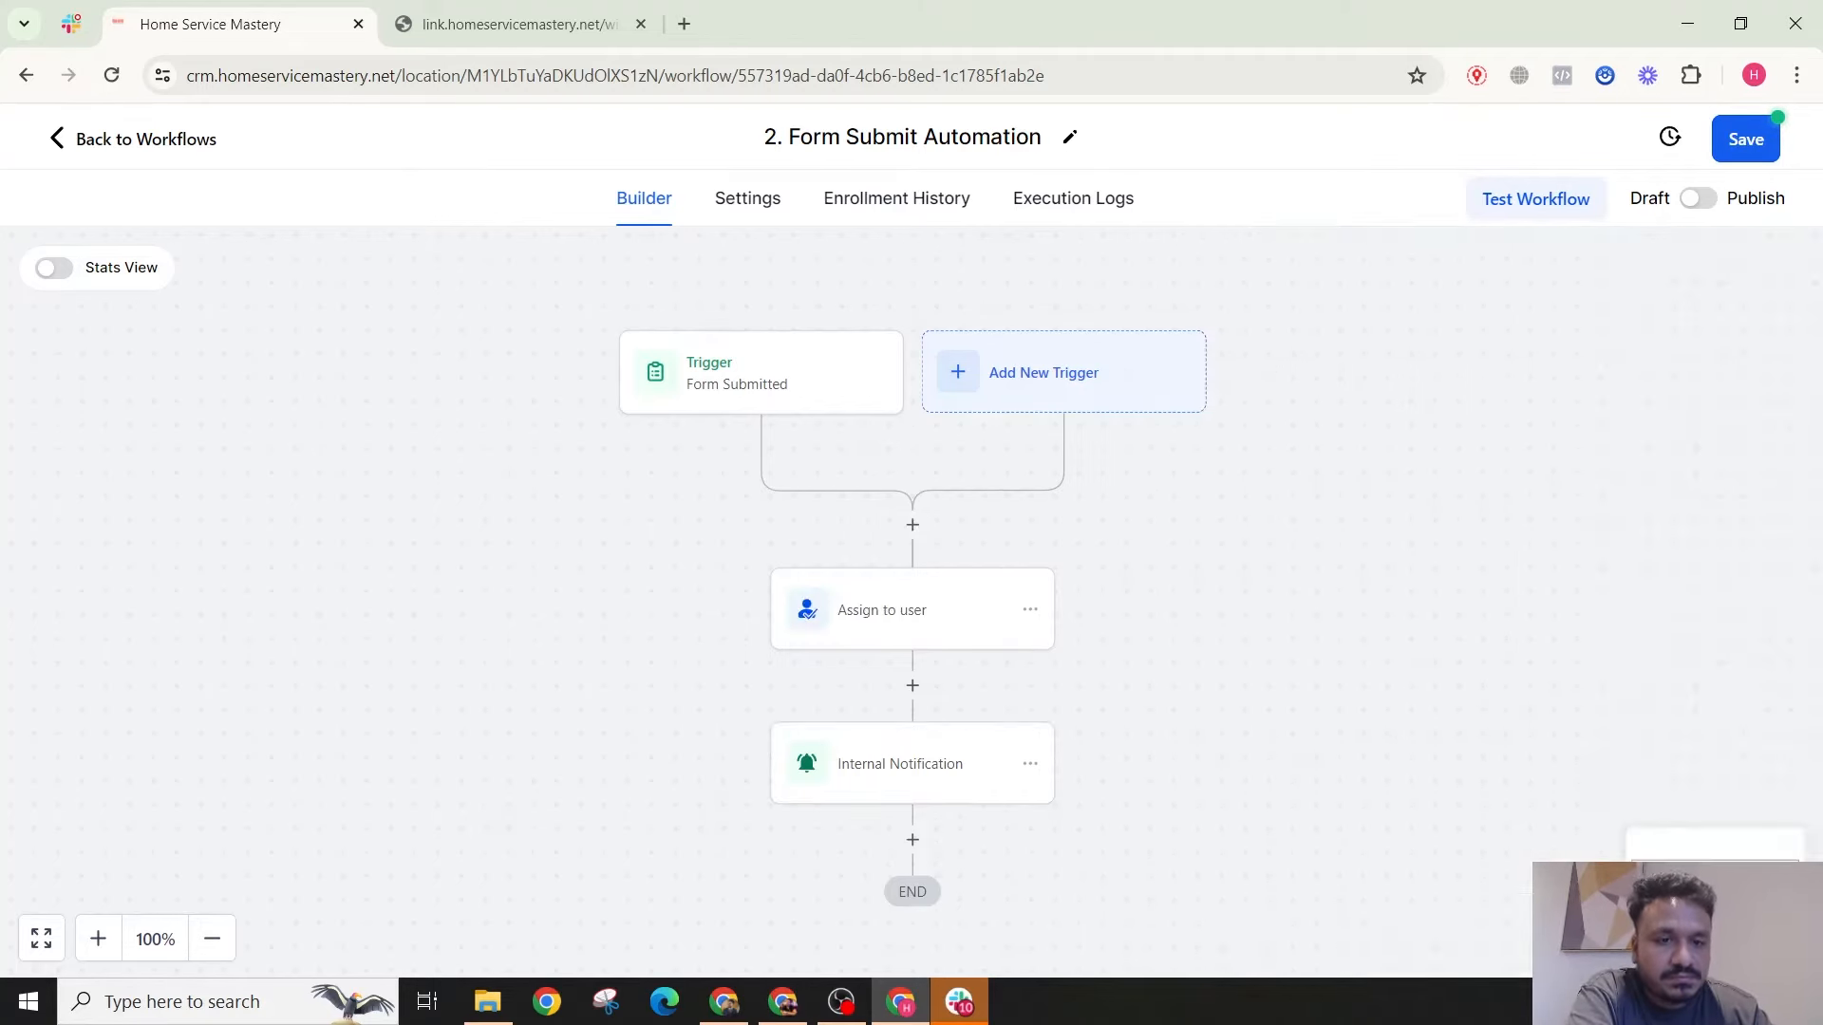
Step: Add a Wait step of 0.5 minutes after Internal Notification
scroll(877, 588, down, 2)
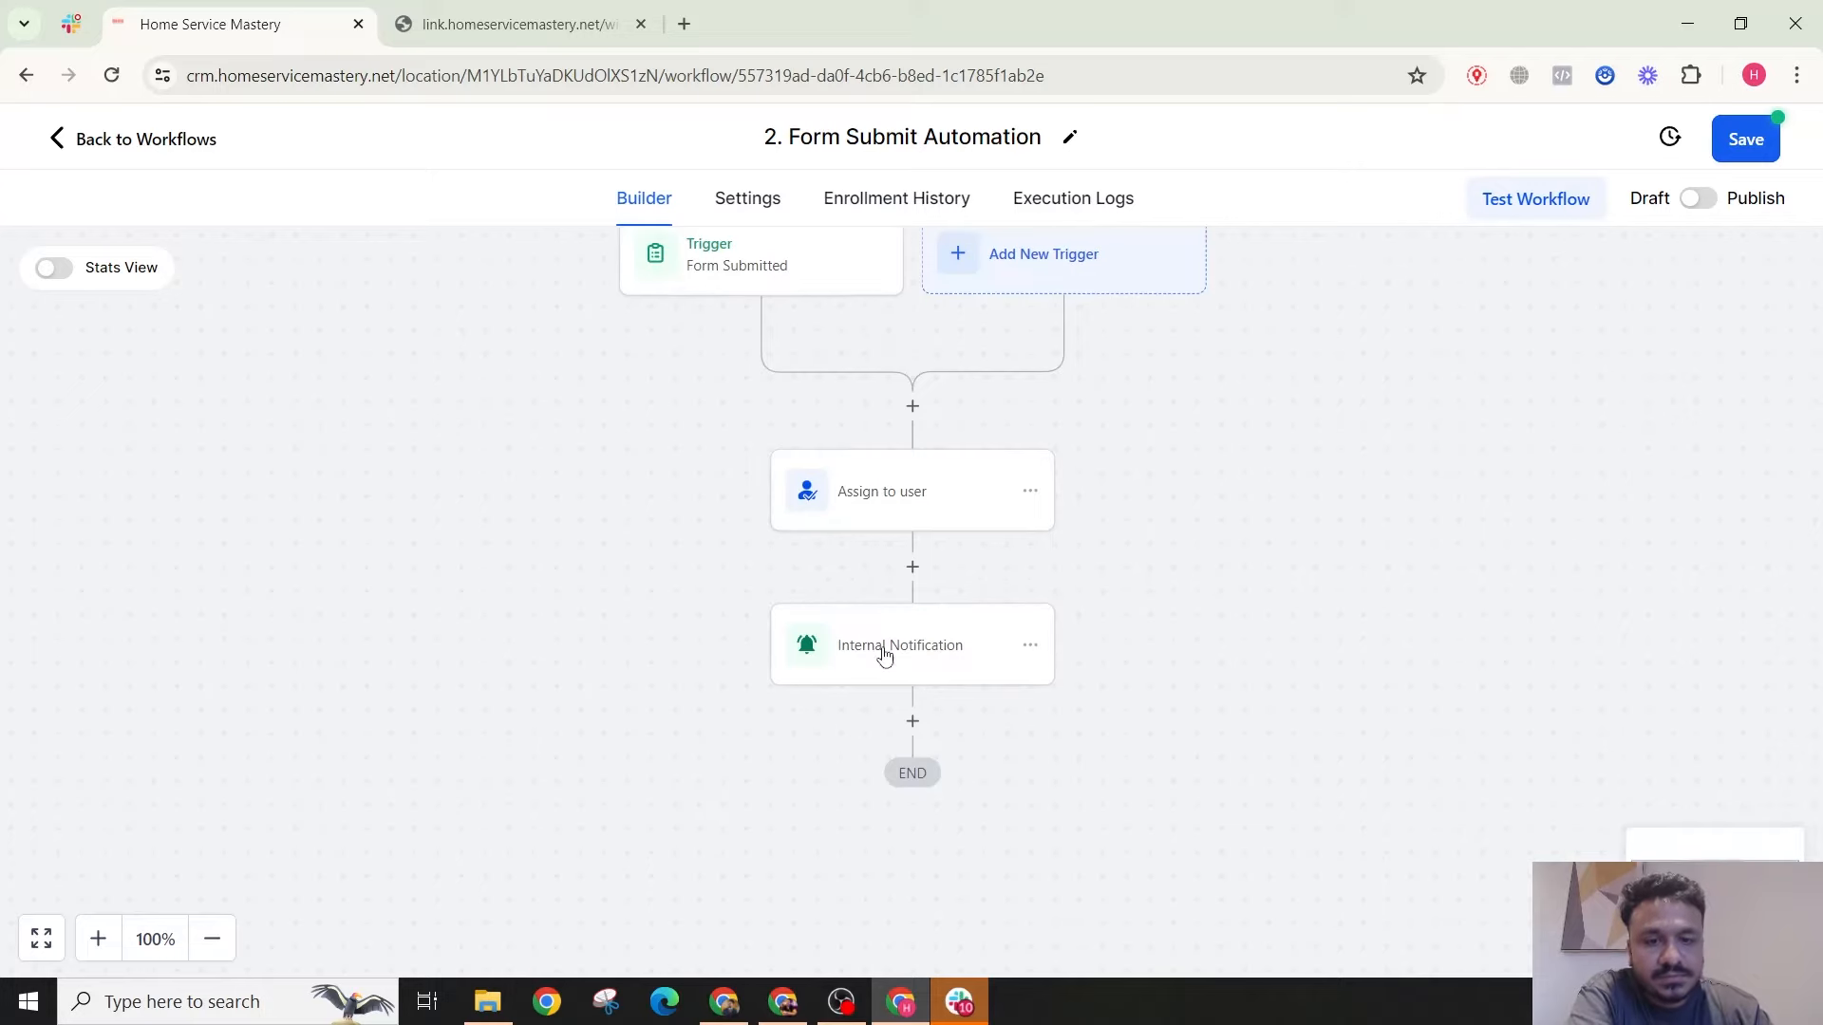
click(913, 723)
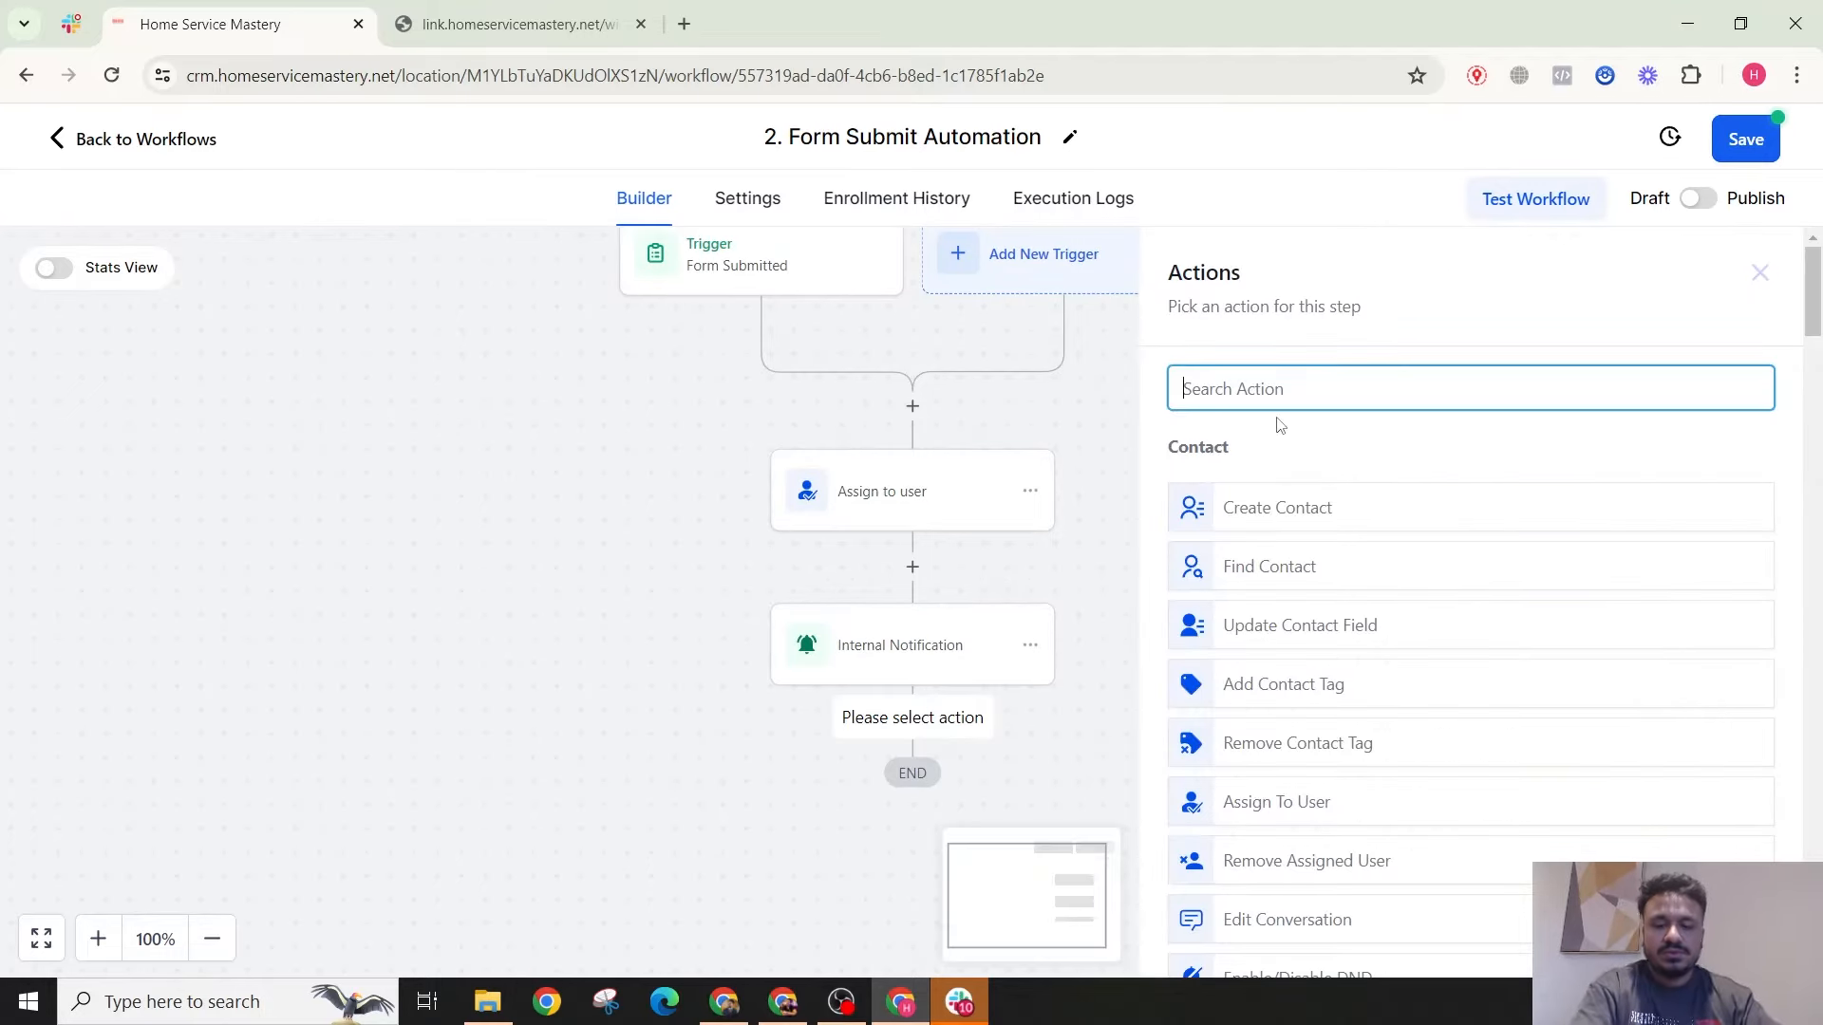
text(wai)
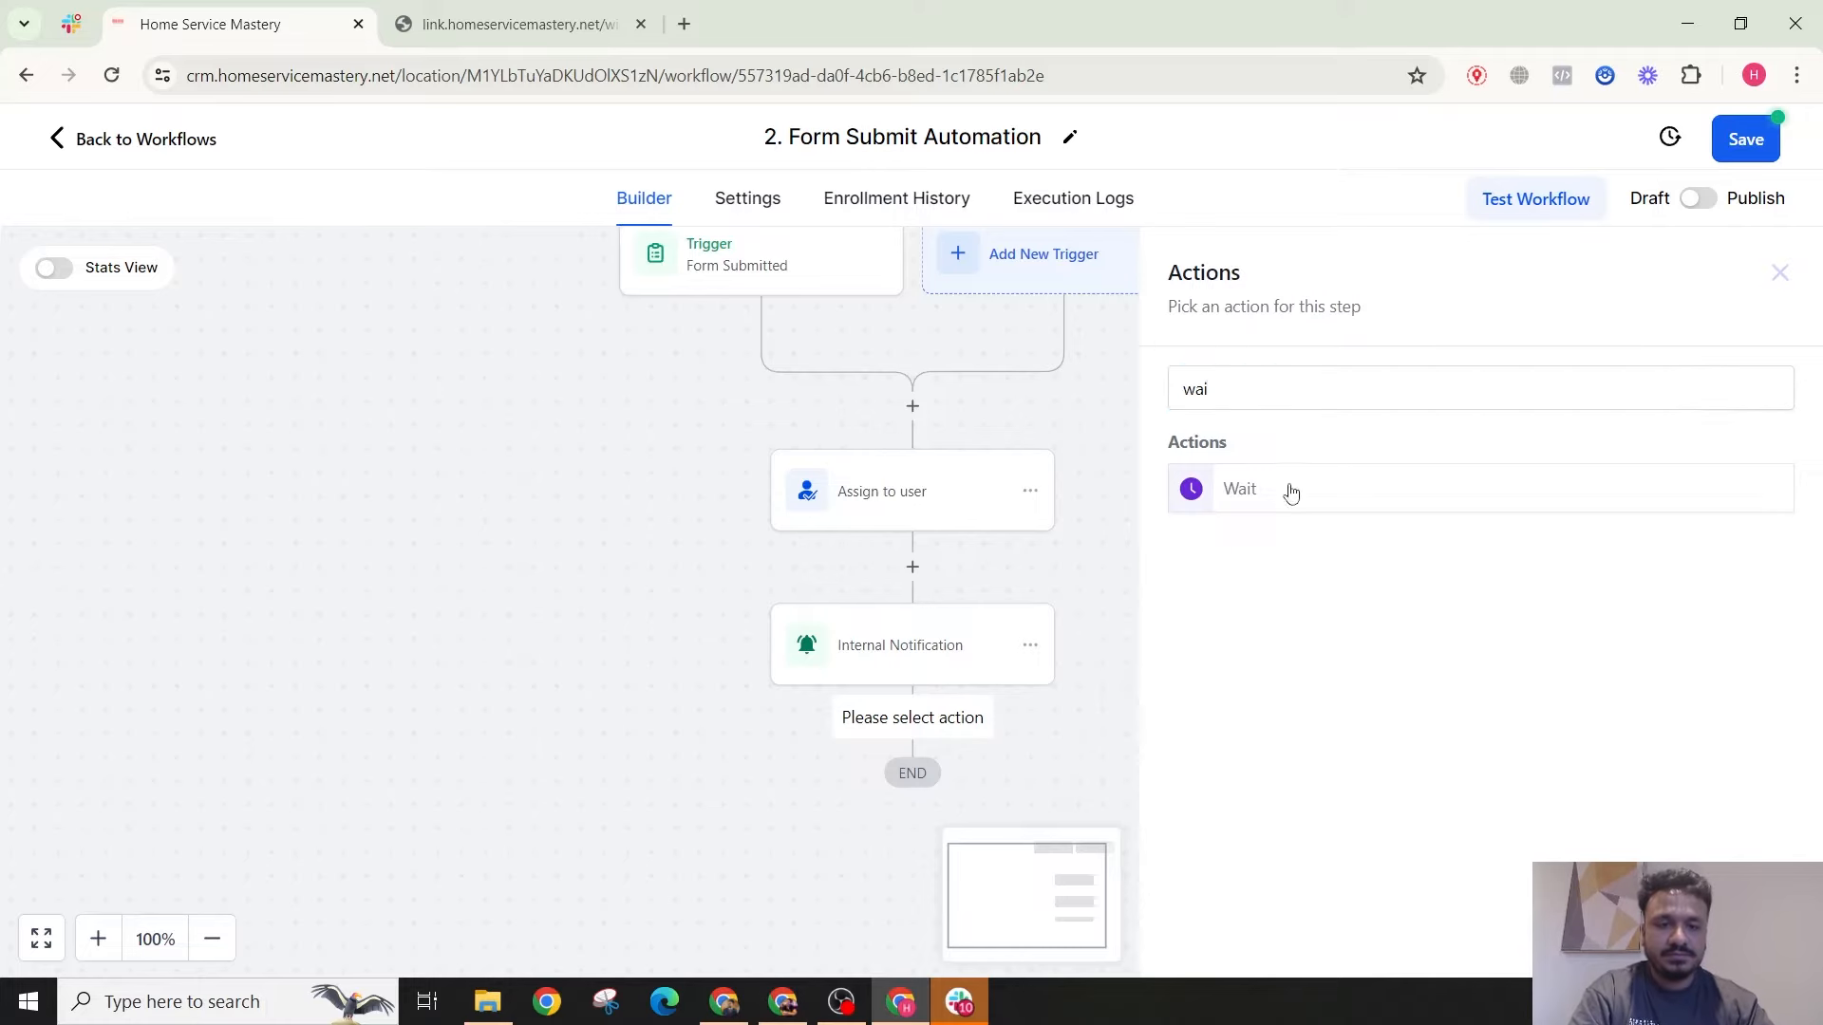
click(1289, 492)
click(839, 637)
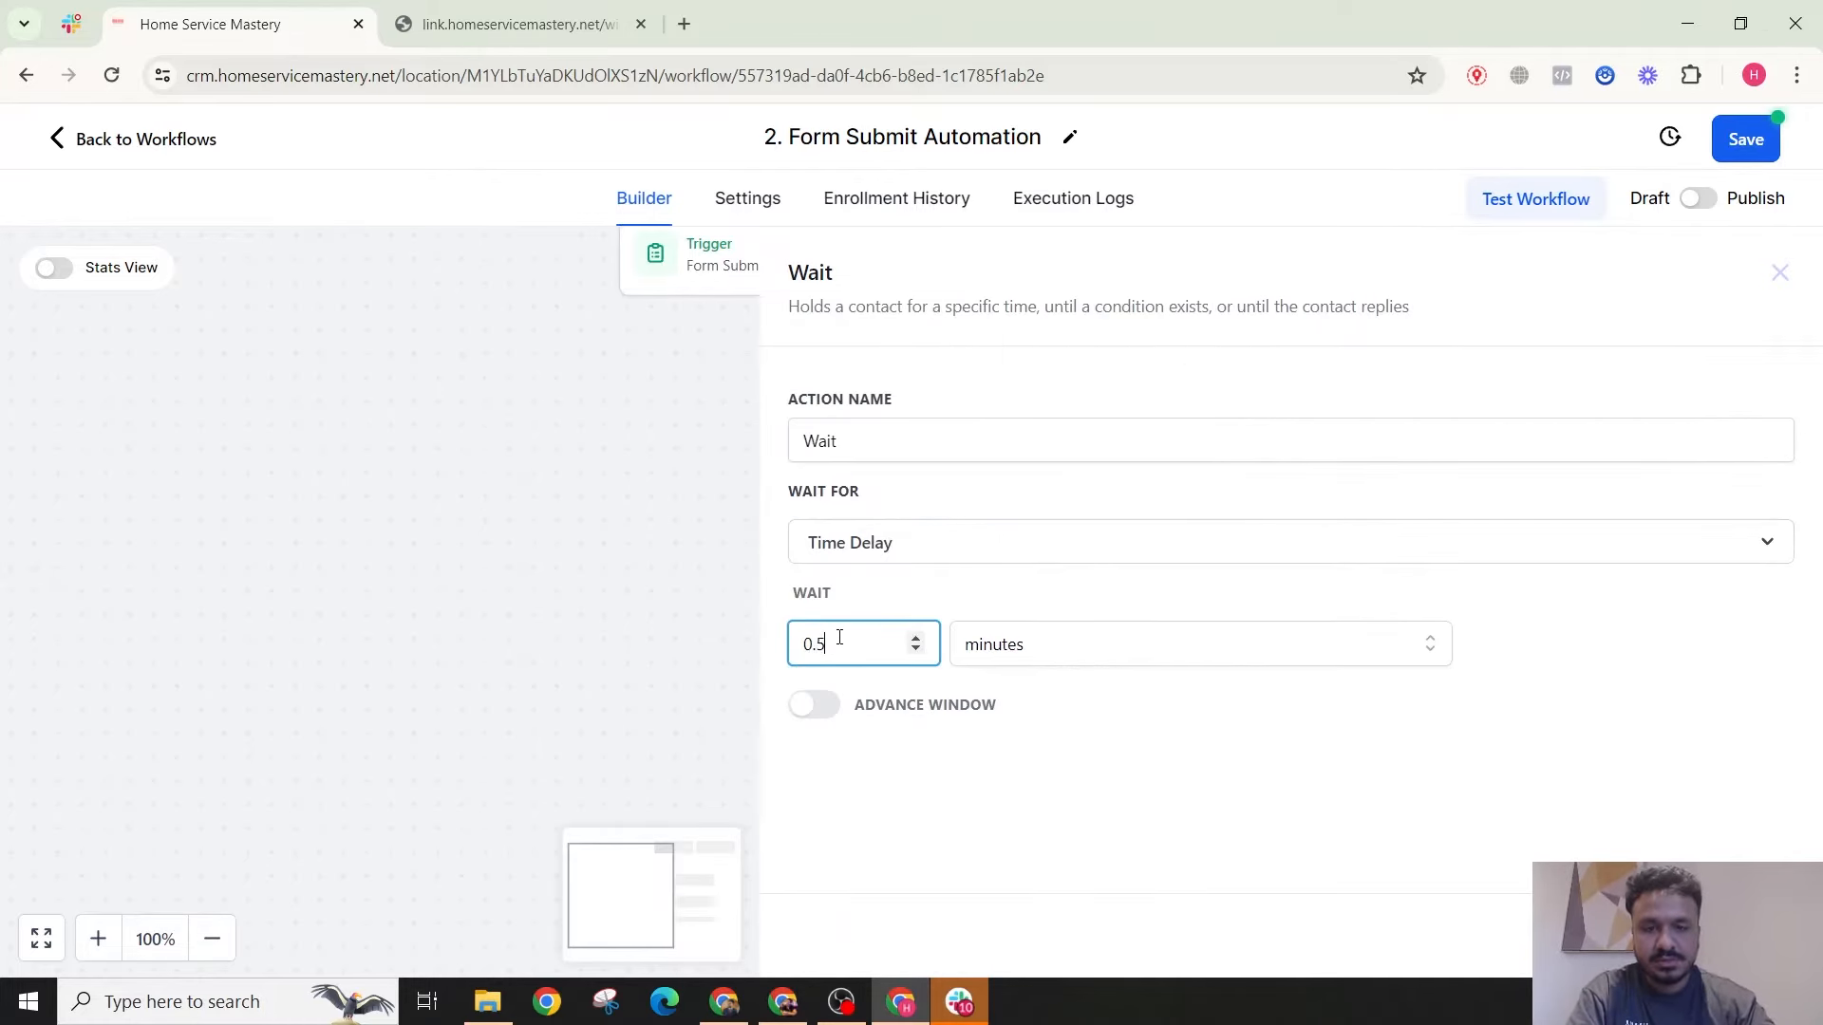
click(1725, 935)
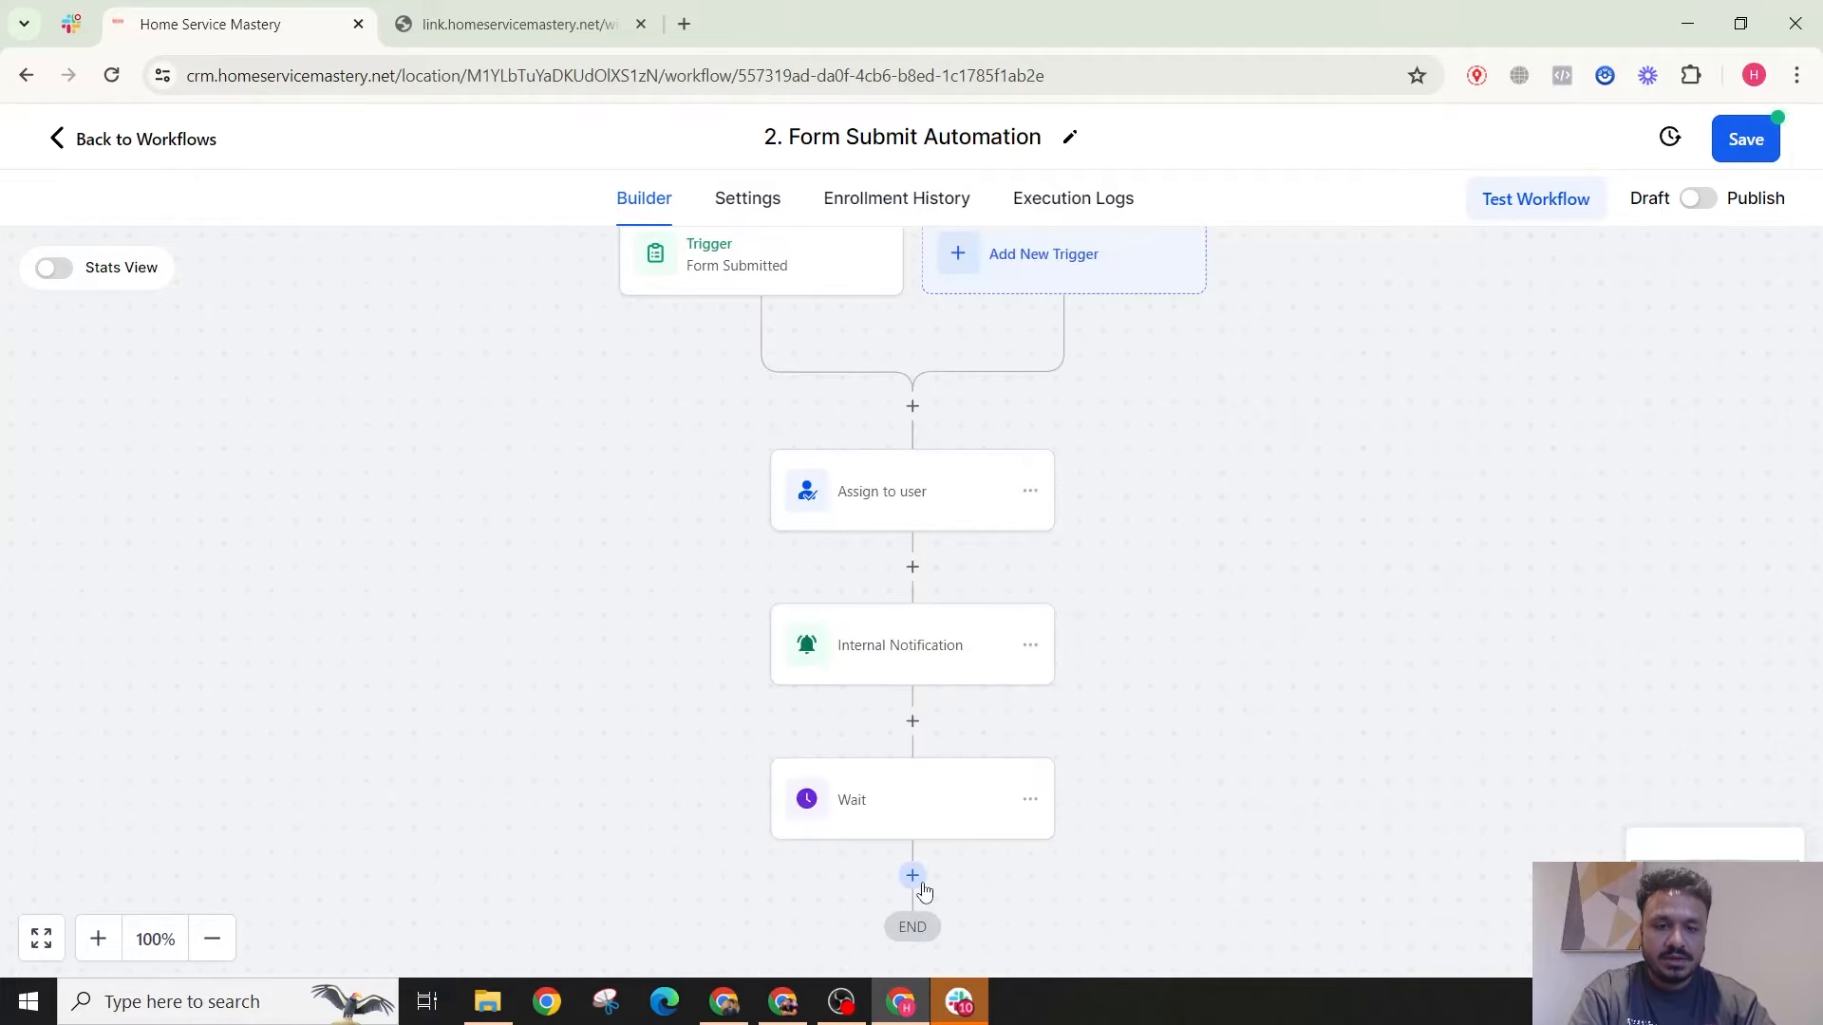
Step: Add a Send Email step after Wait, entering the sender's name and support email address
click(919, 881)
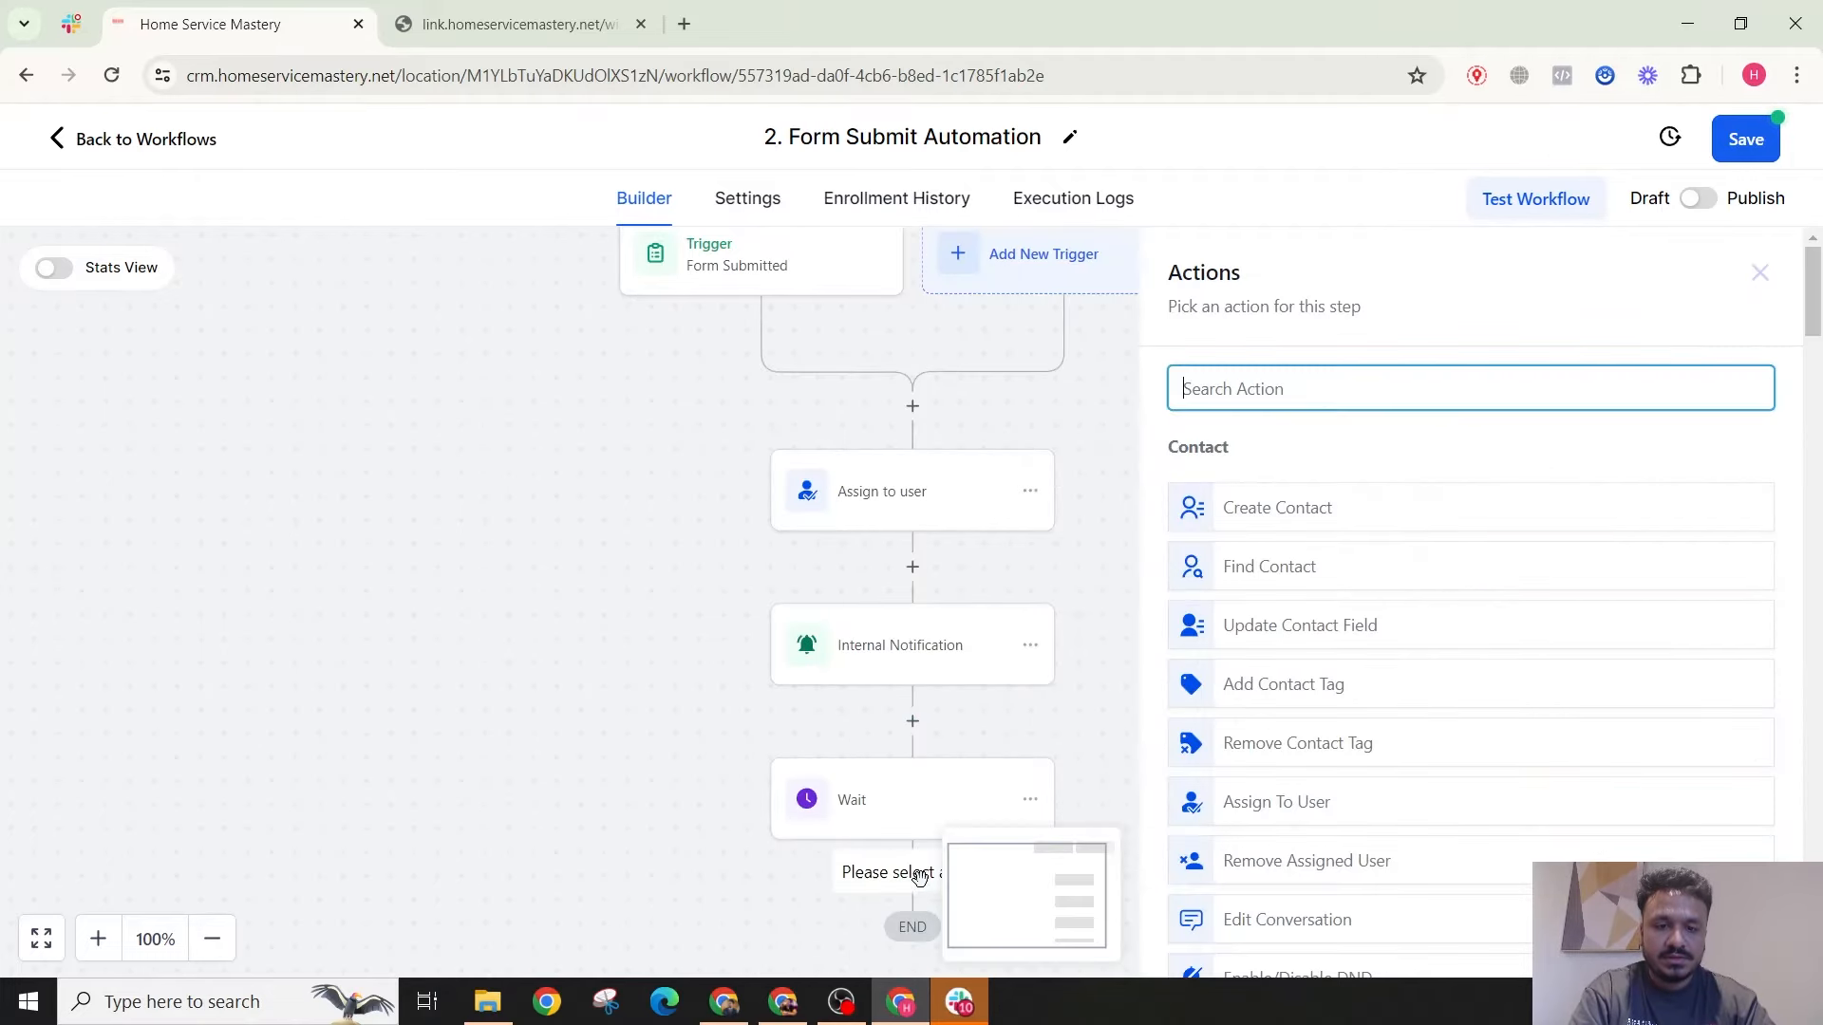
text(se)
click(1279, 684)
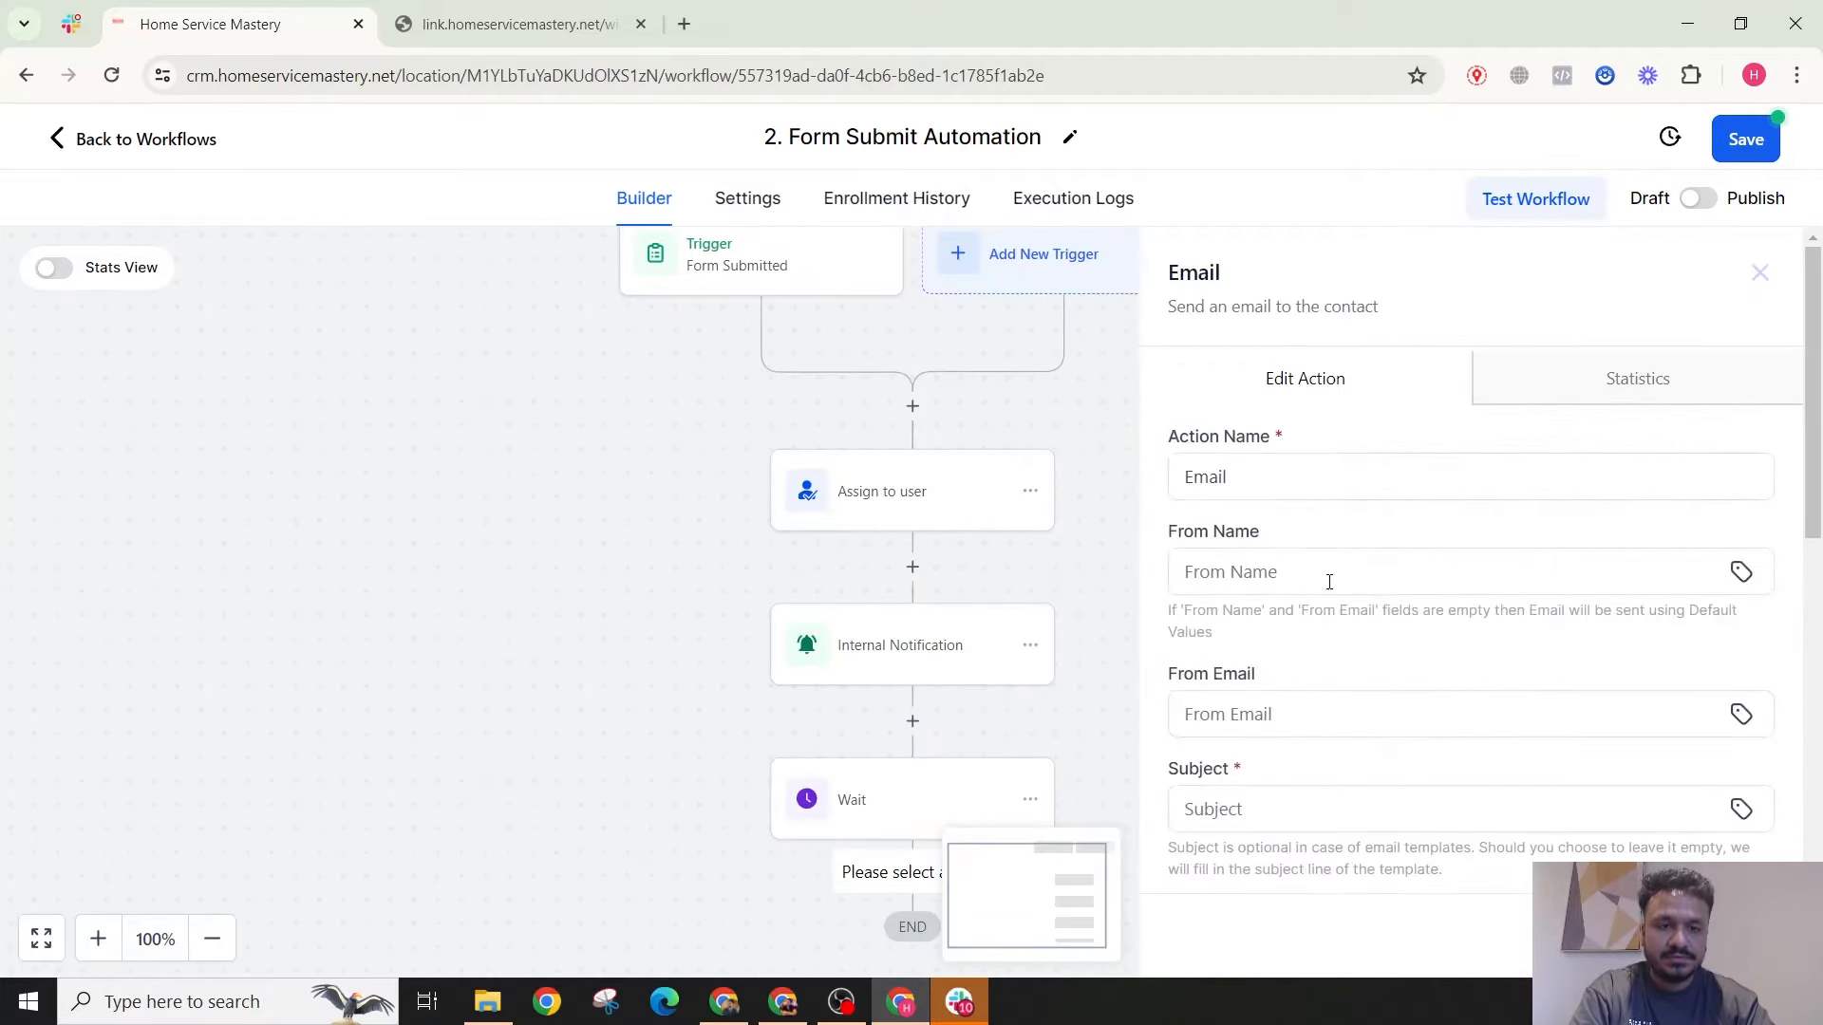
click(1297, 579)
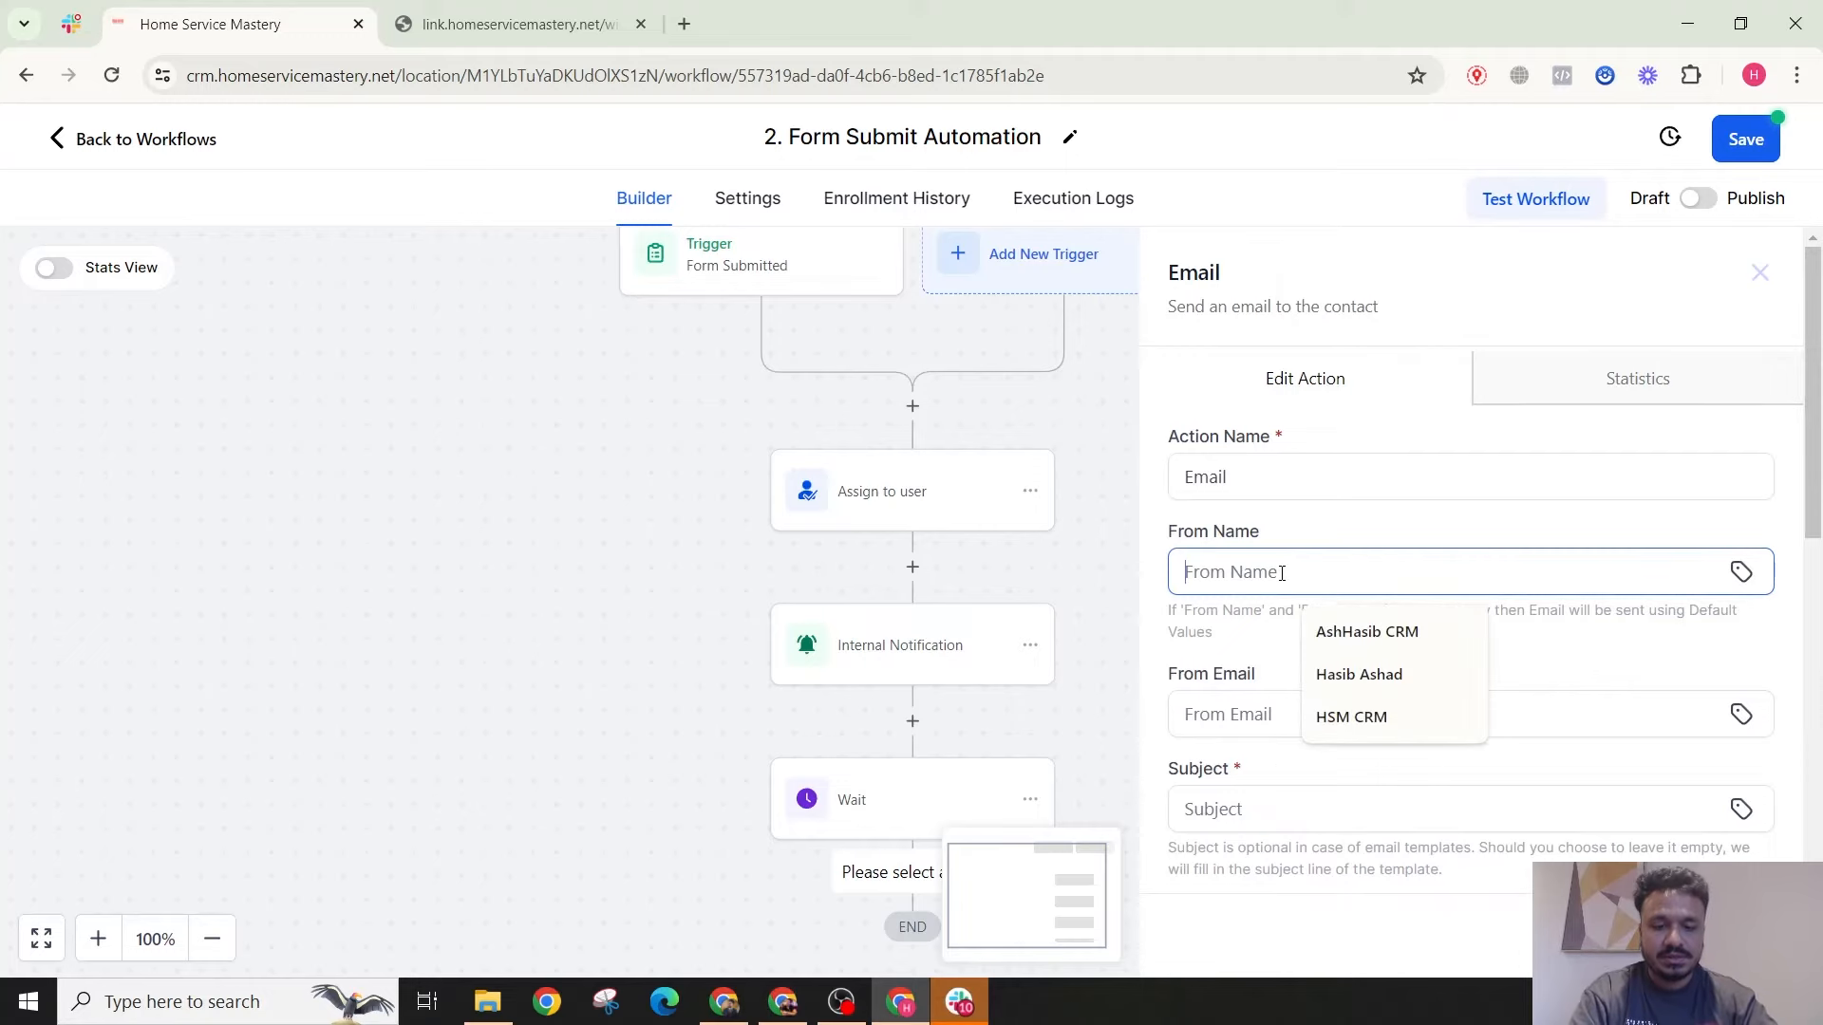
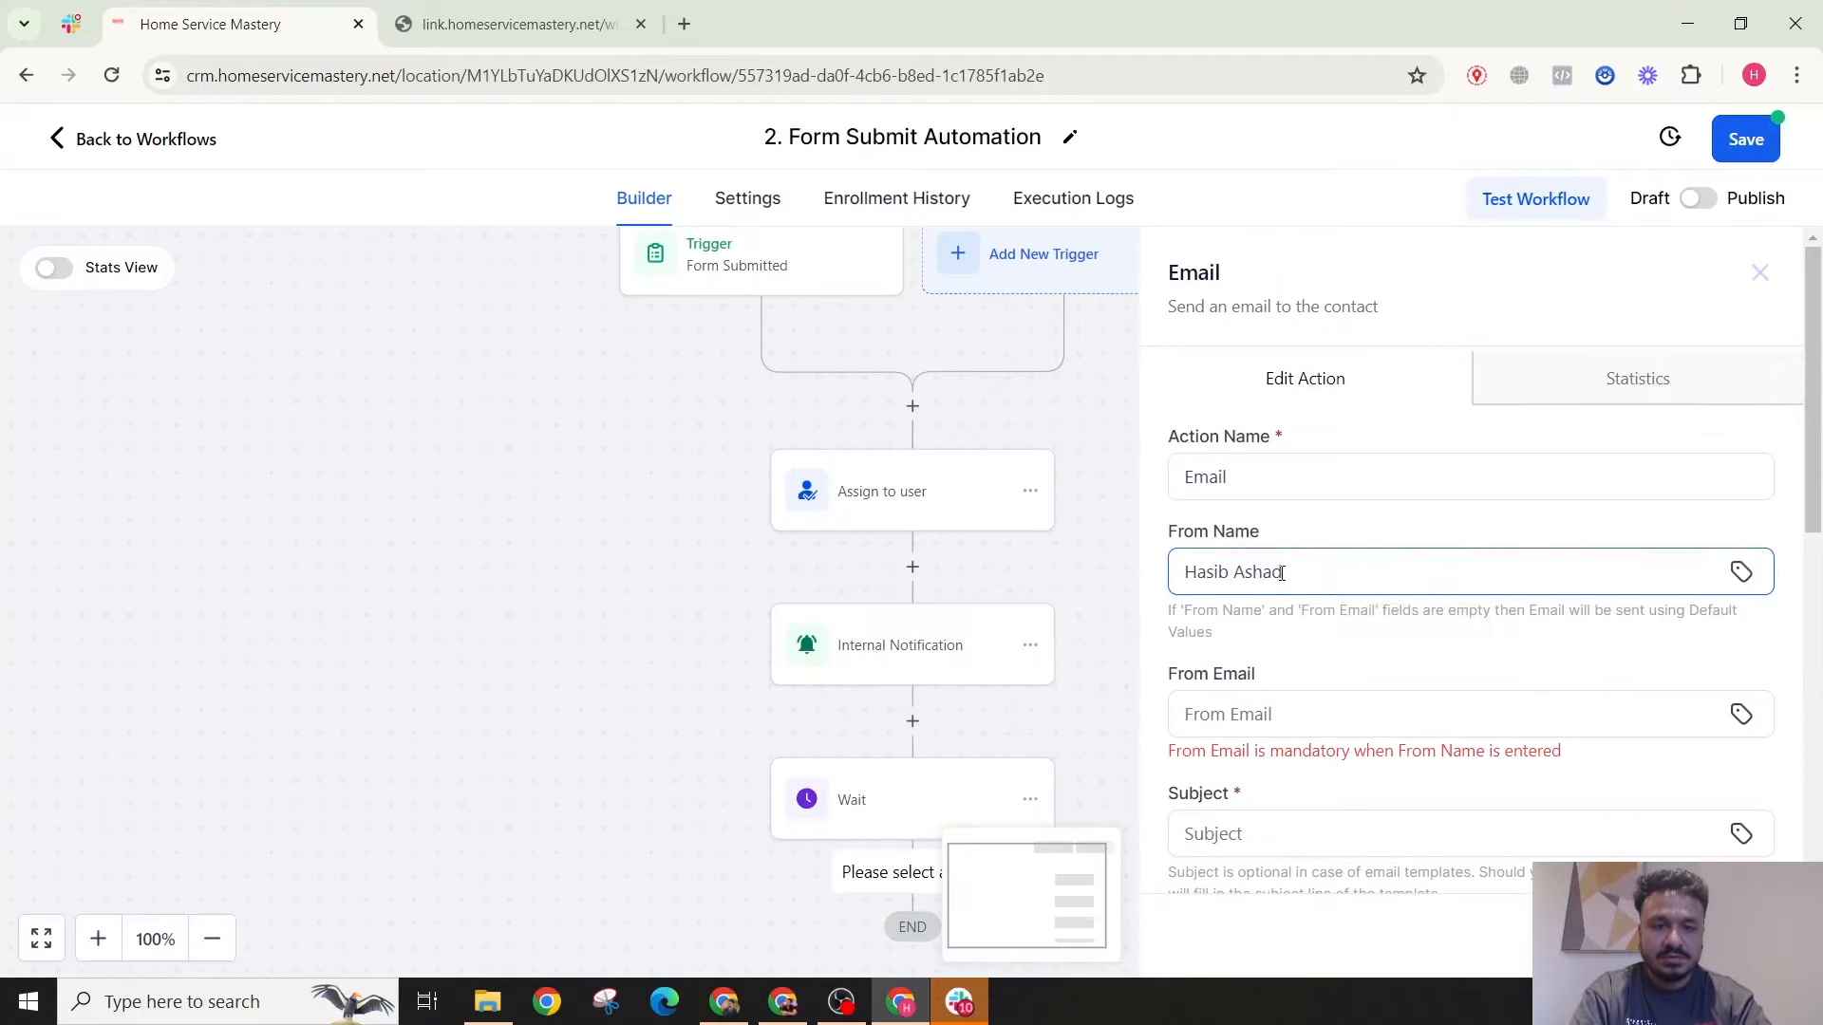
key(Tab)
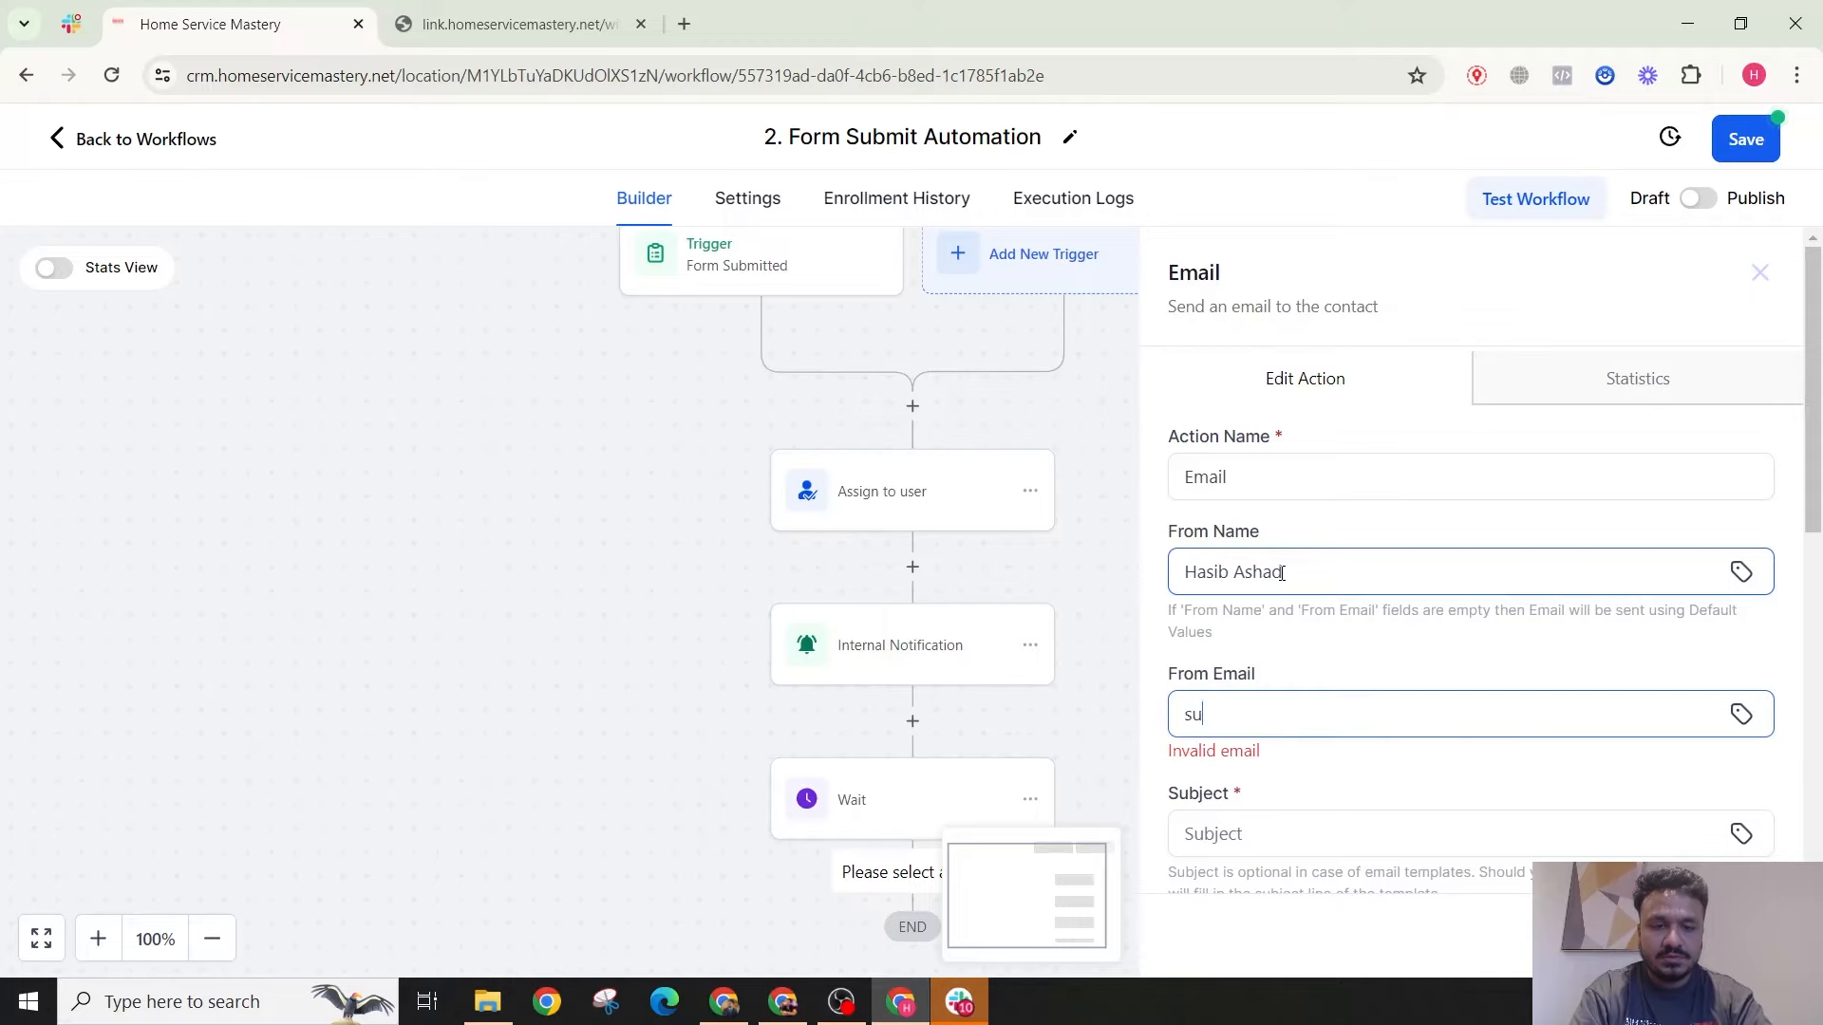
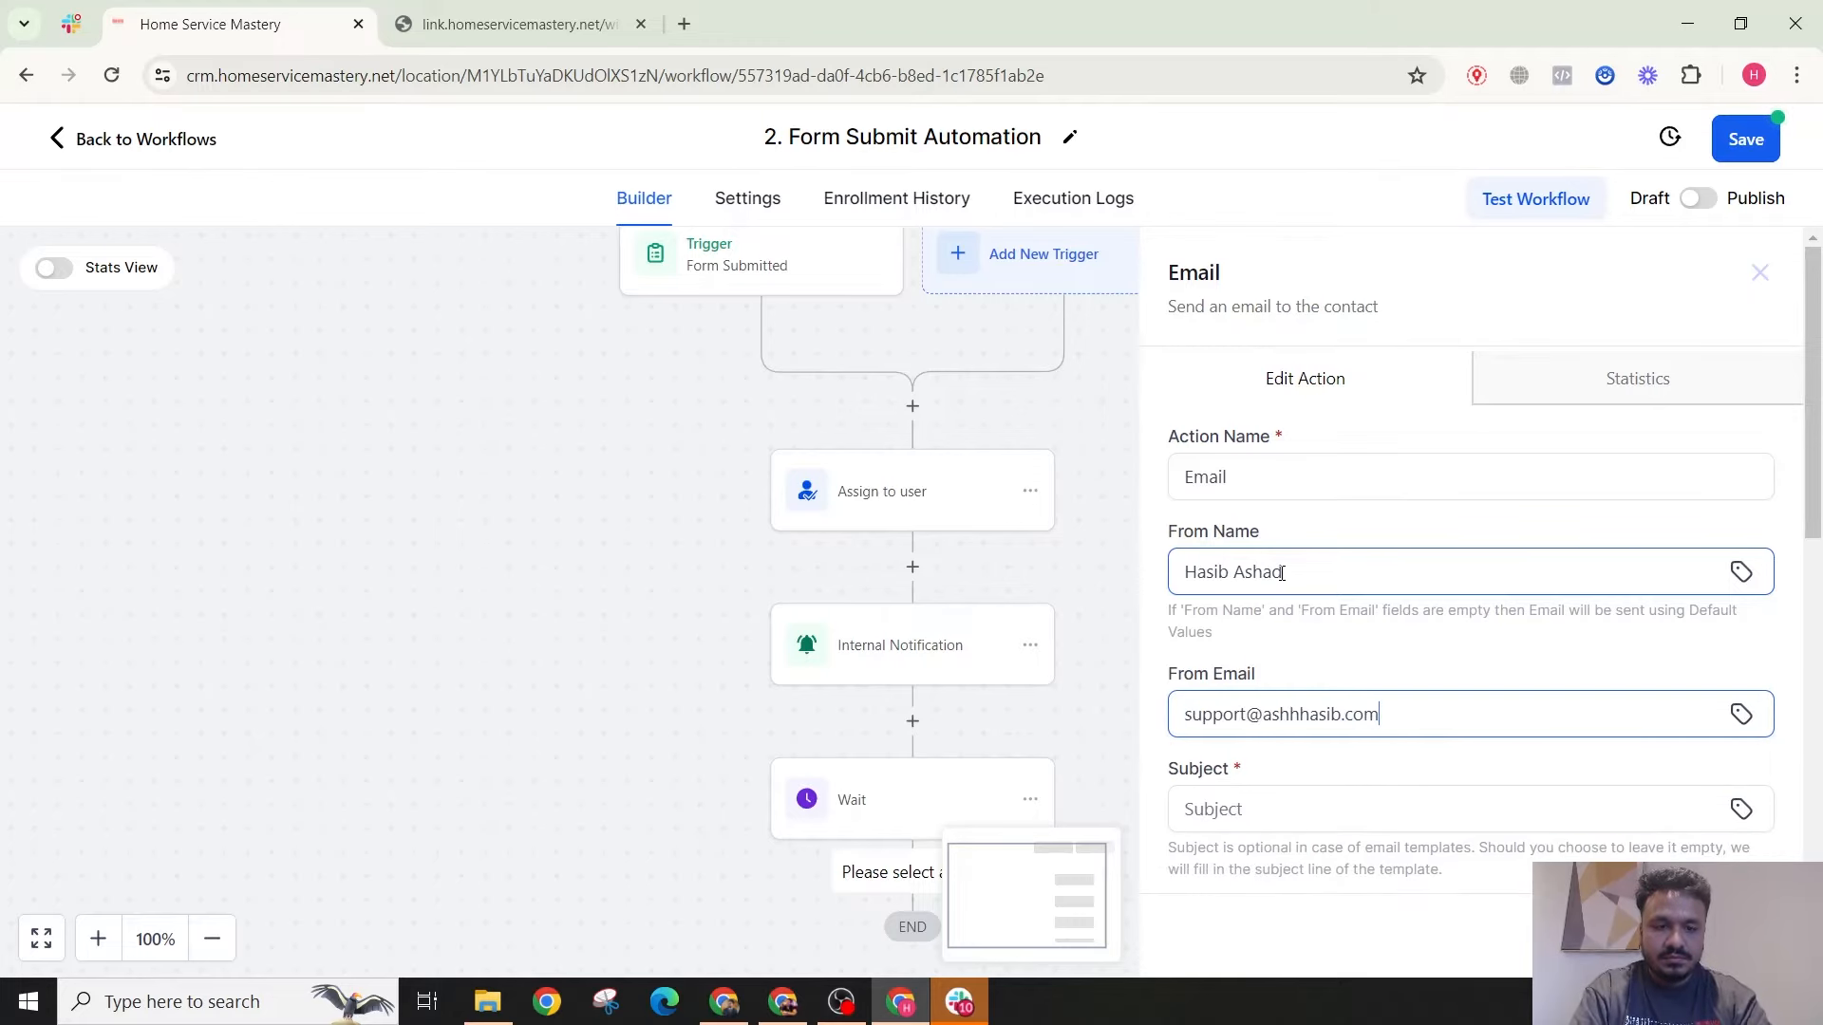
scroll(1465, 659, down, 5)
Step: Enter the subject 'Thank you for gettin…' and greet the contact with 'Hi {{contact.first_name}}'
click(1308, 339)
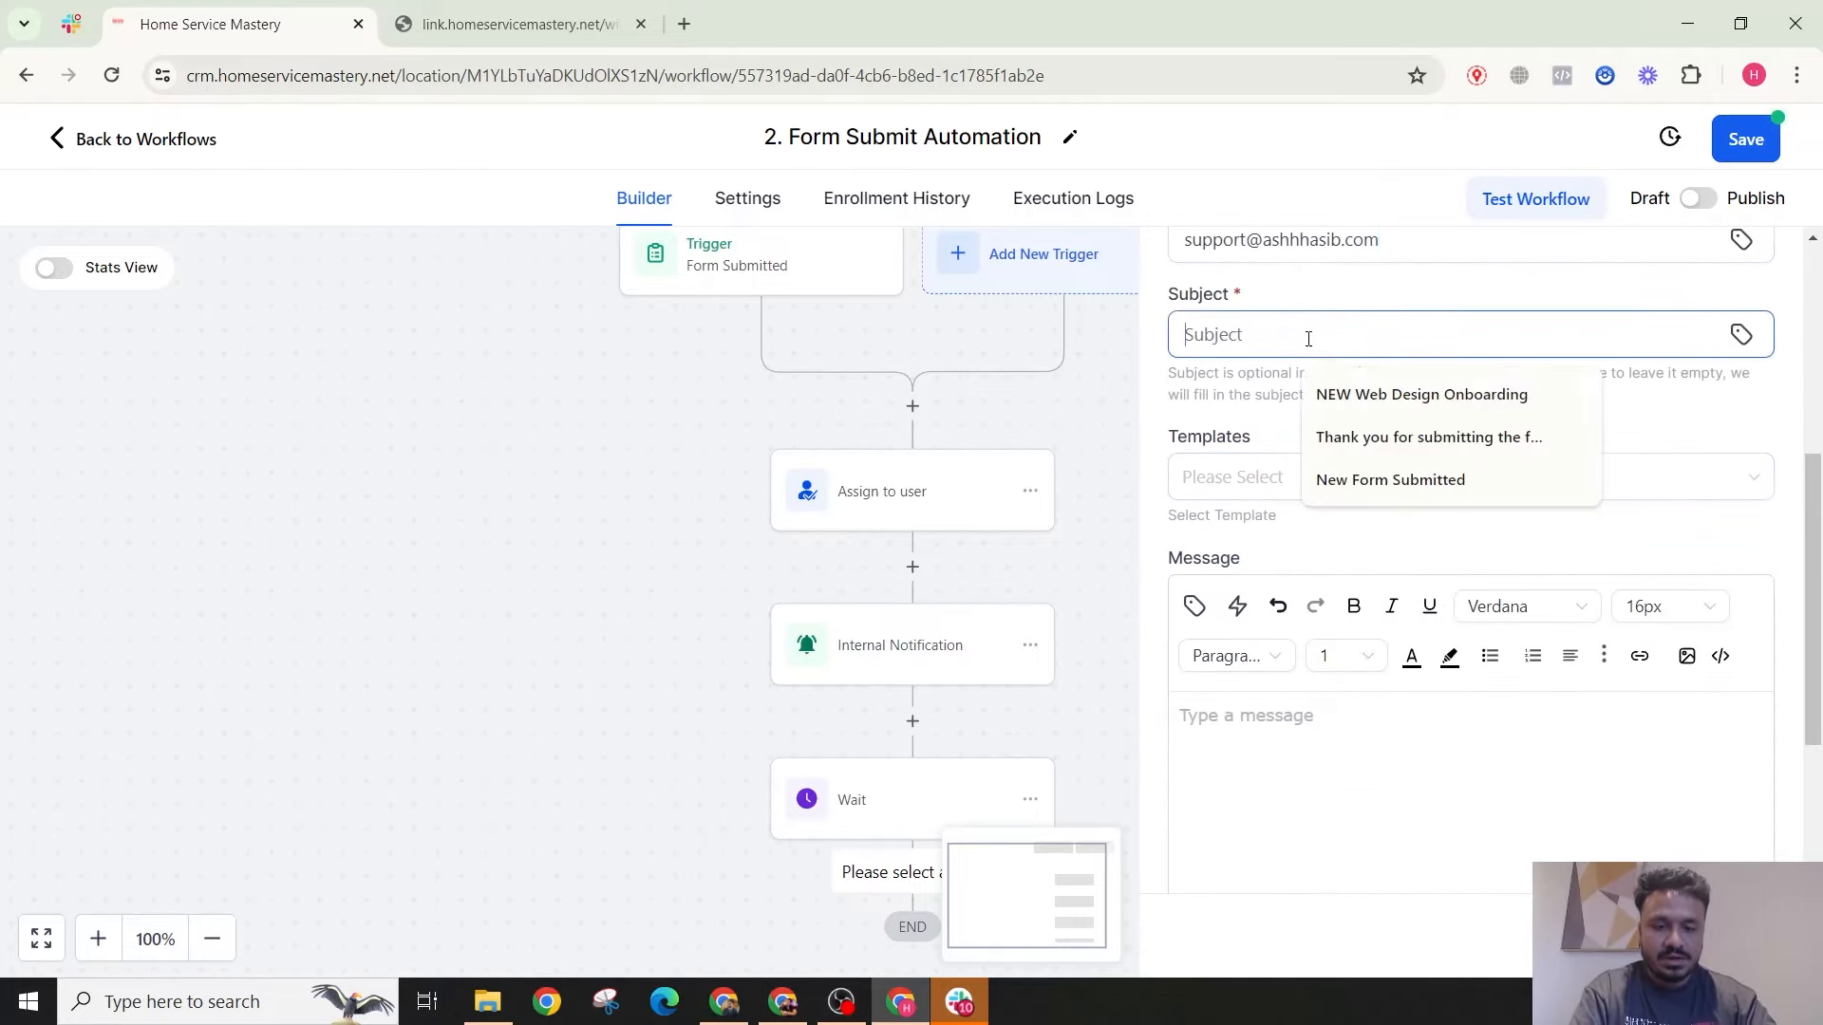
text(Thank you for )
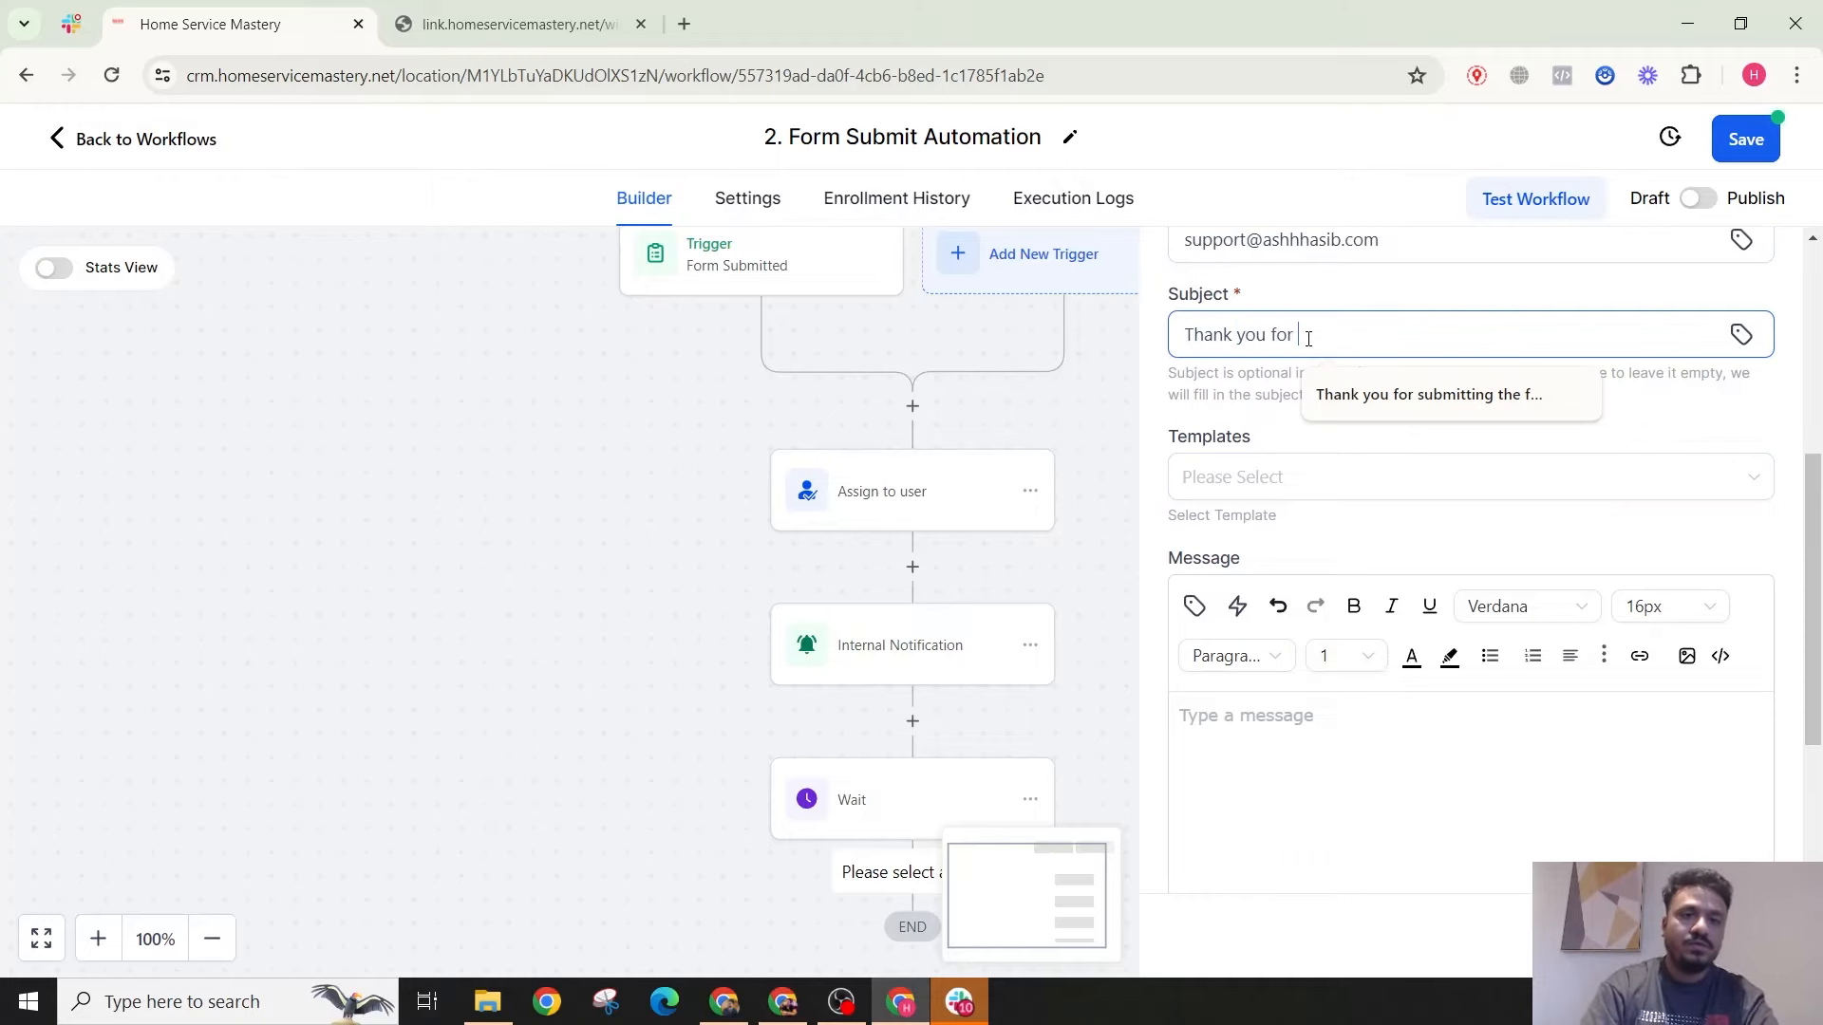
text(getting in touch)
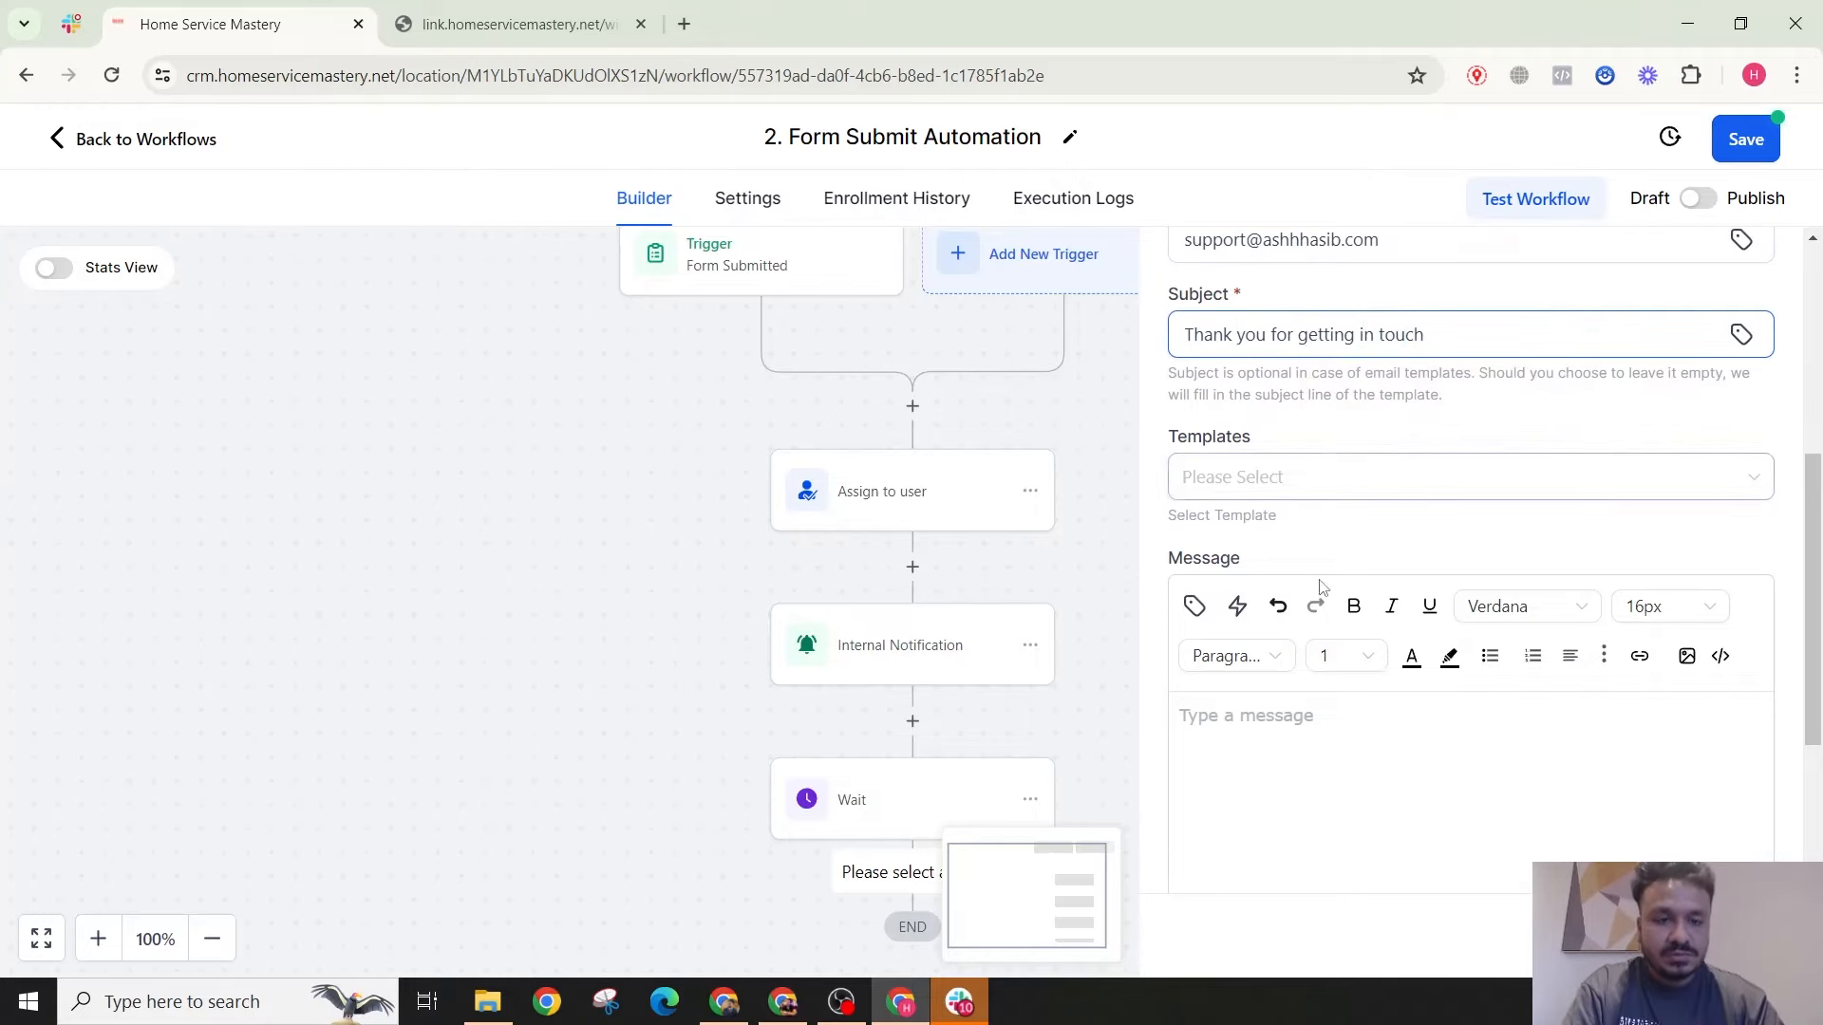
scroll(1311, 590, down, 3)
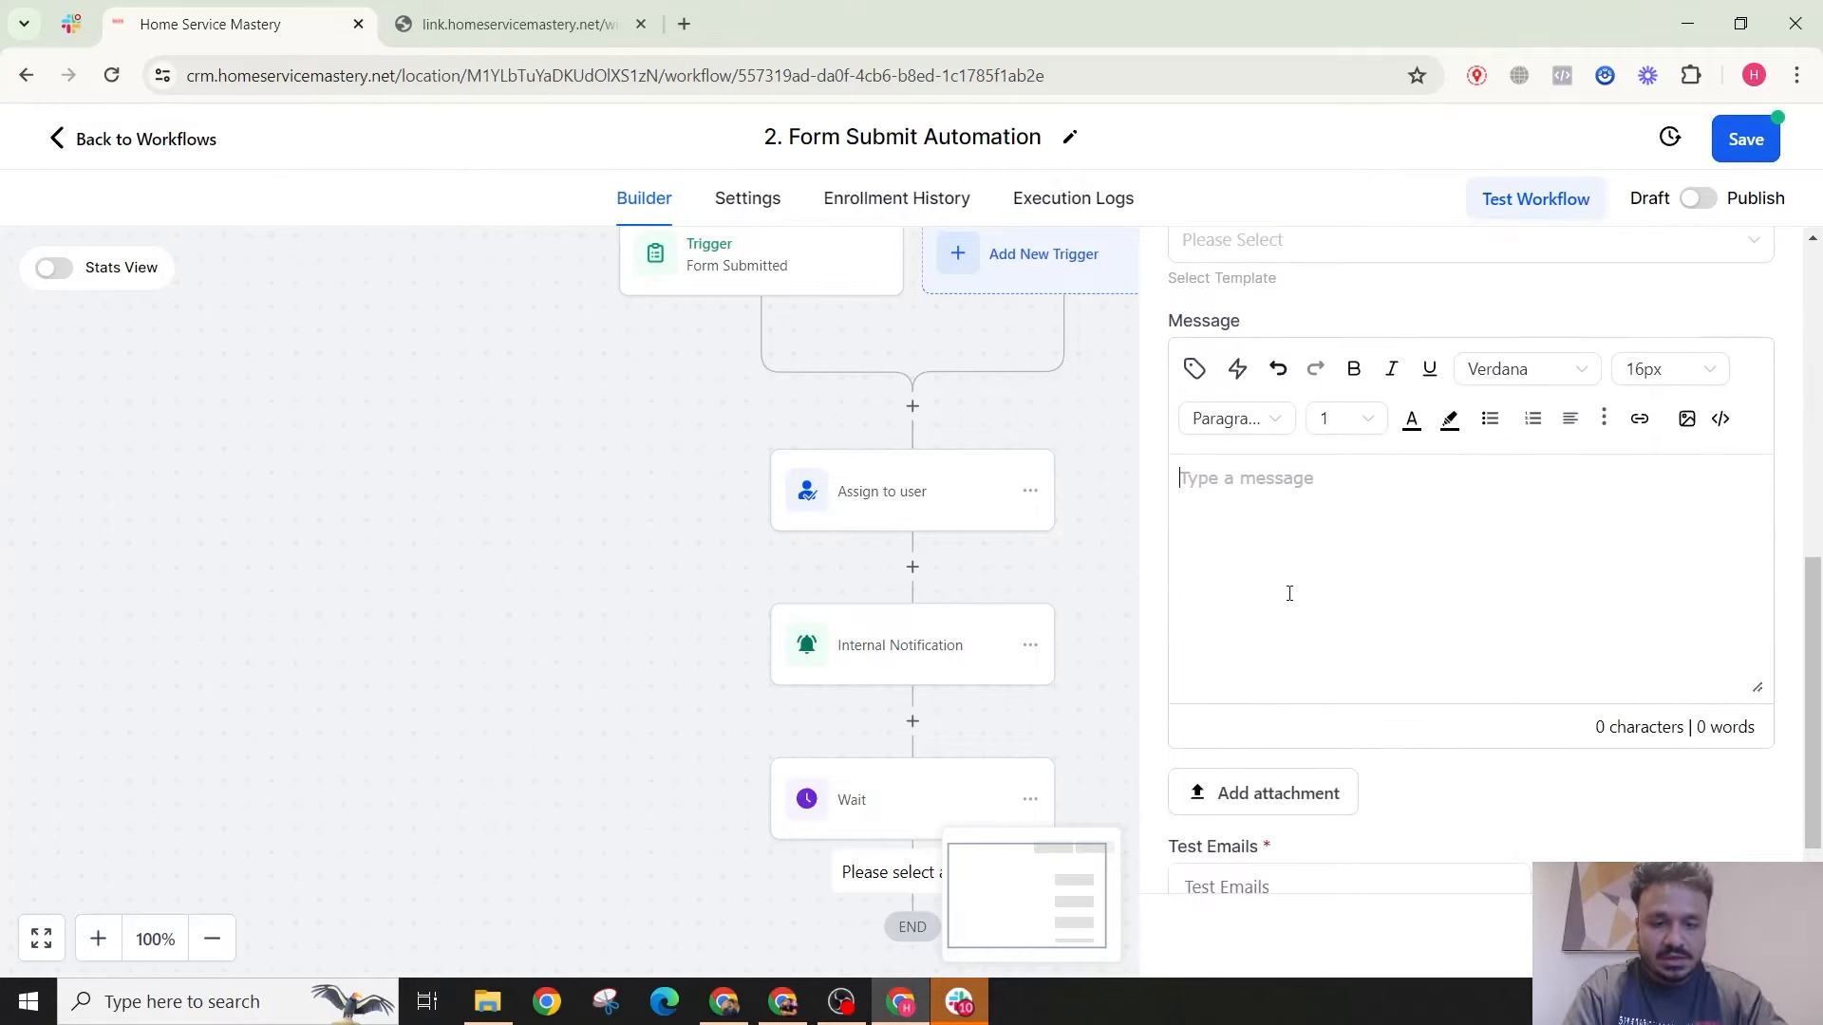
text(Hi)
click(1194, 370)
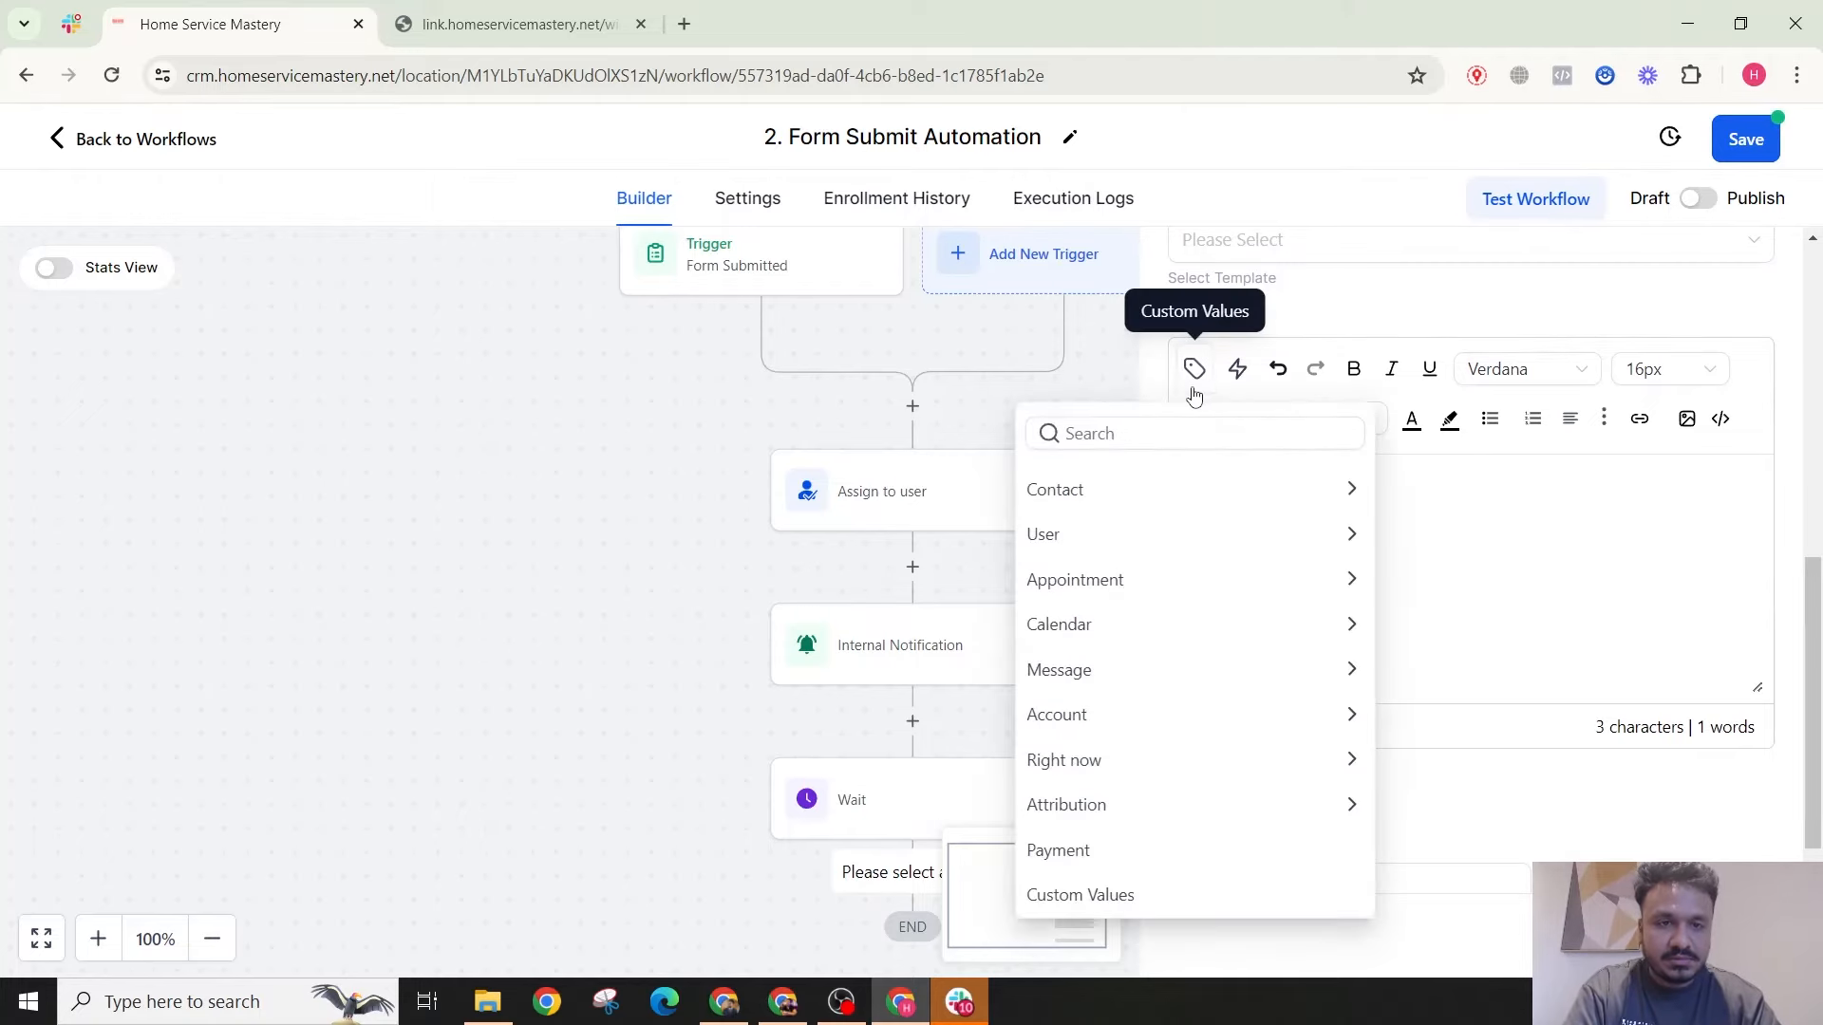
click(1189, 490)
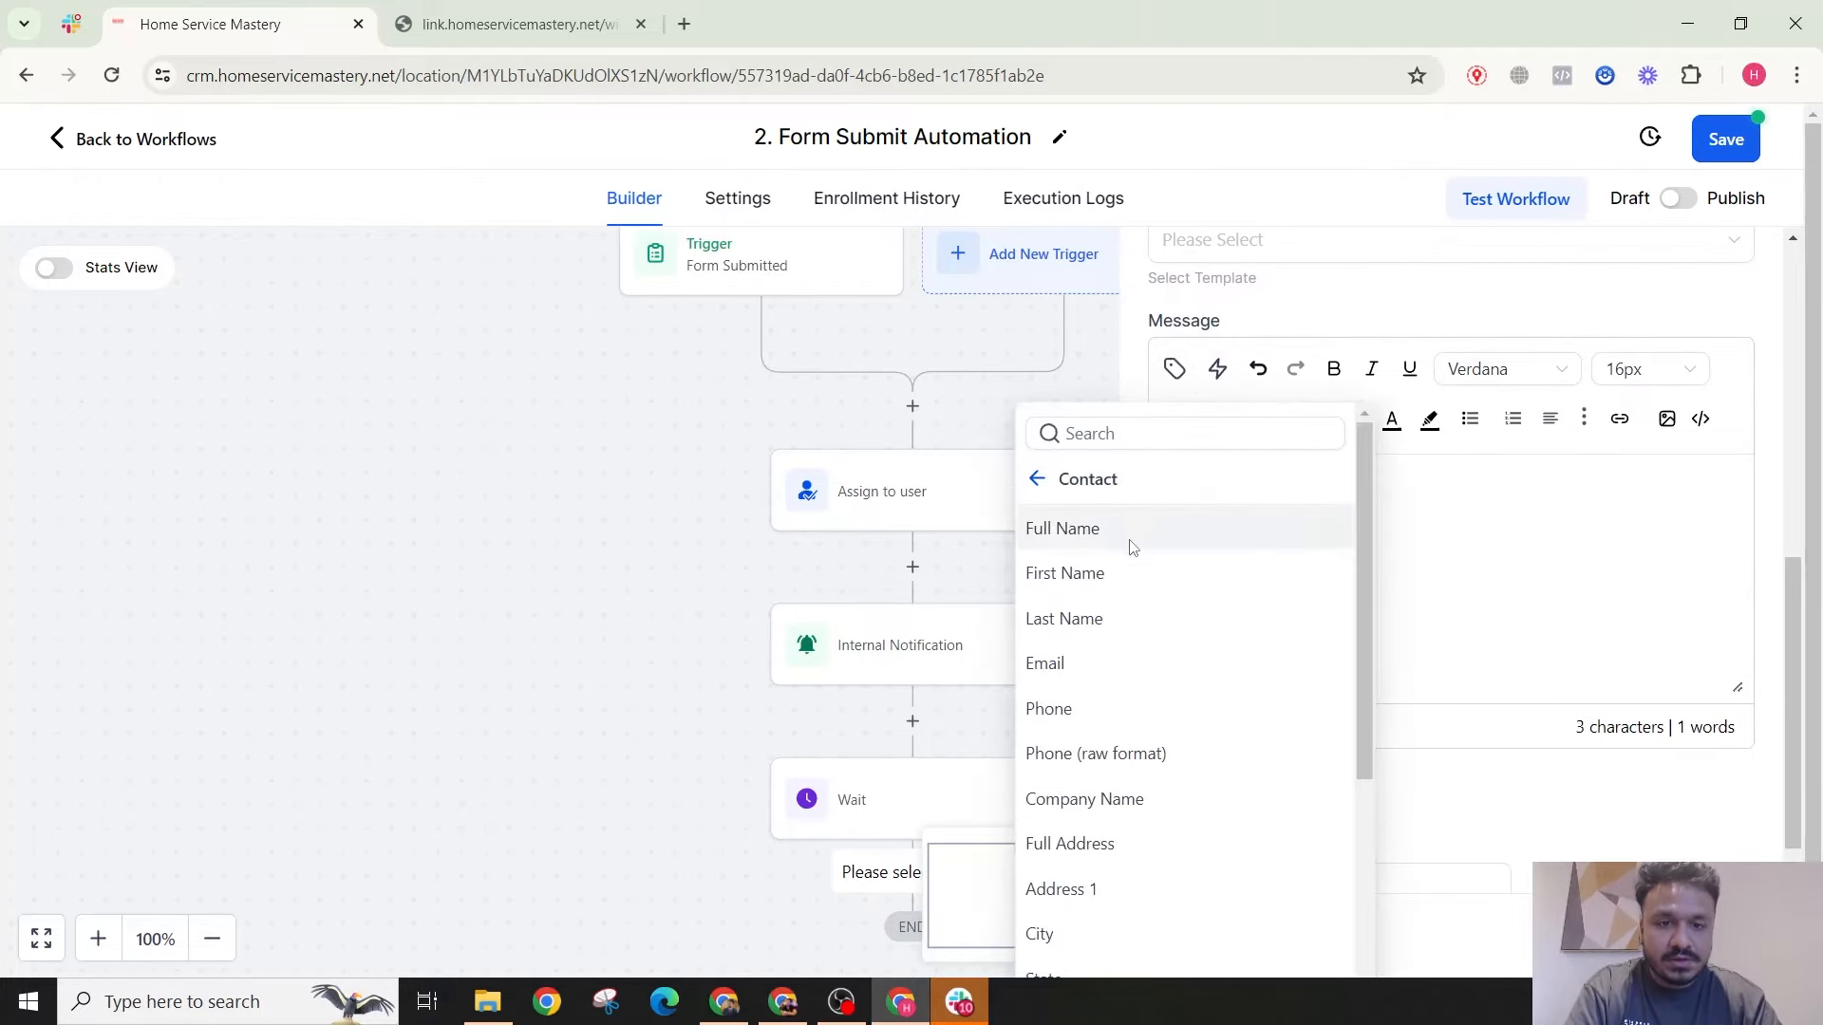
click(1130, 577)
Step: Add 'Thanks for getting in touch. I will call you shortly.' and a 'Best' sign-off, then save
key(Return)
key(Return)
text(T)
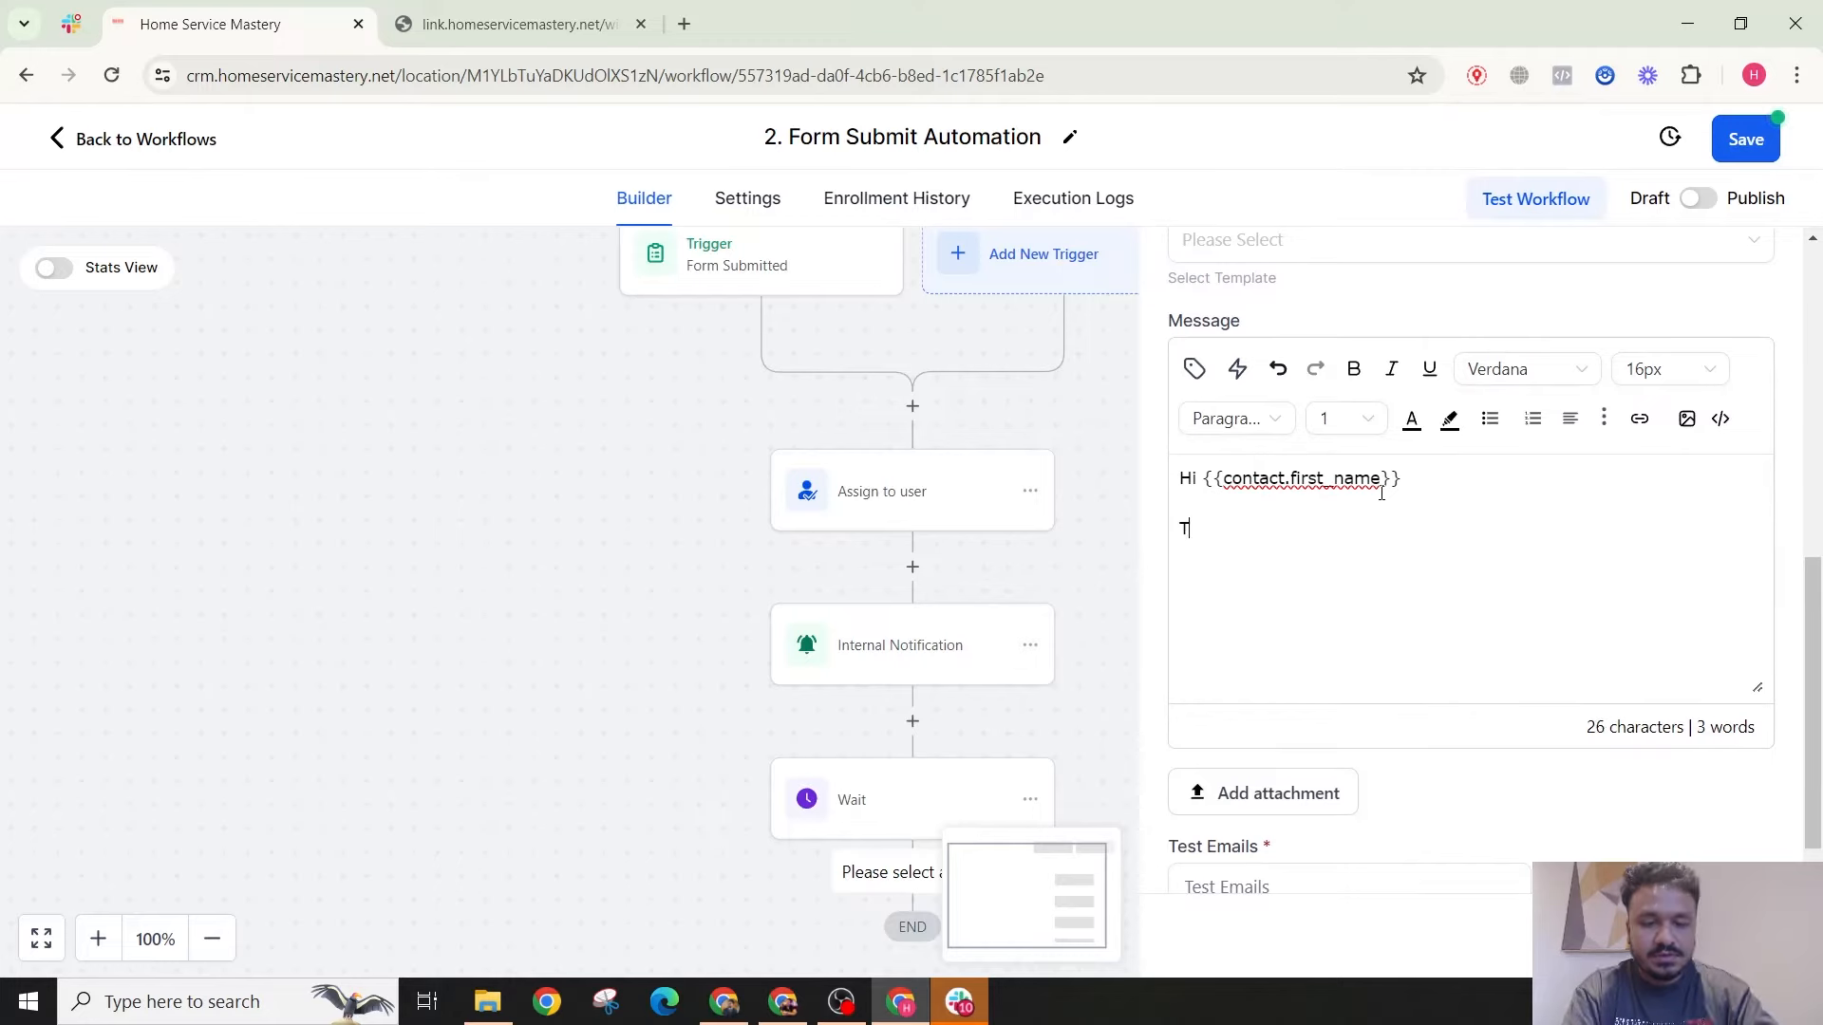
text(hanks for getting )
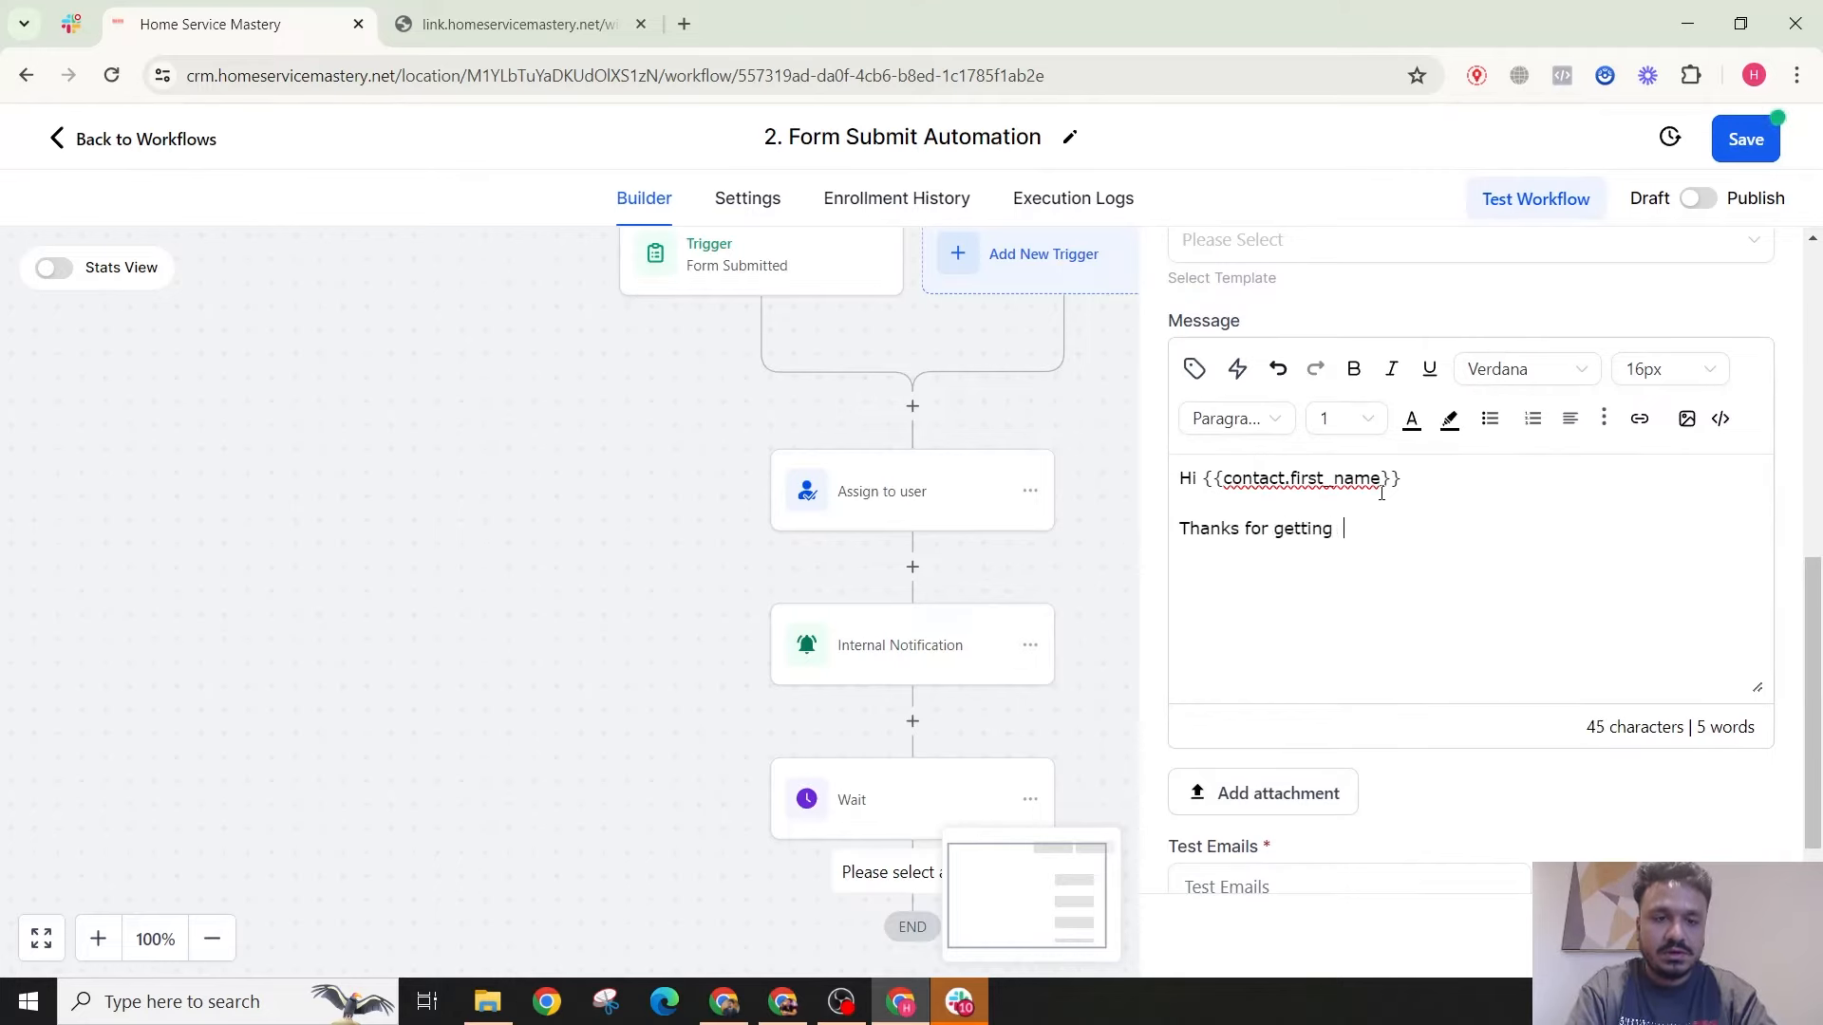
text(in touch. I will )
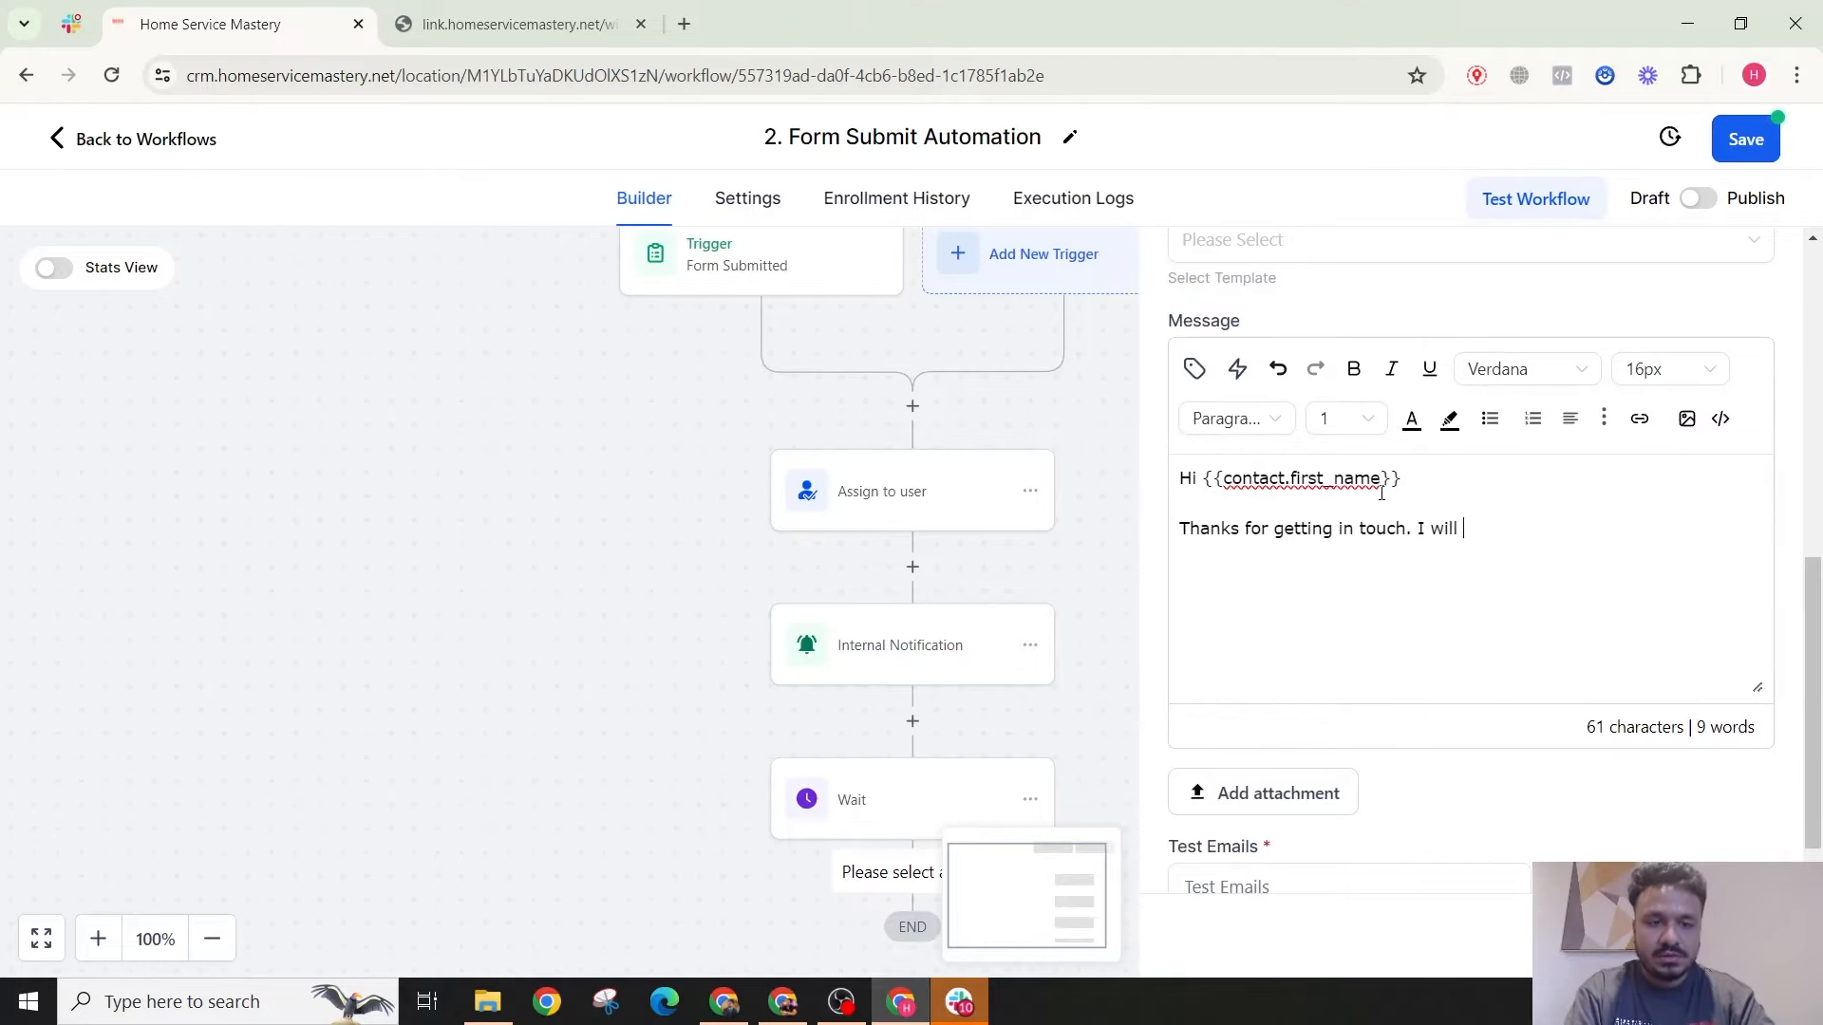
text(call you short)
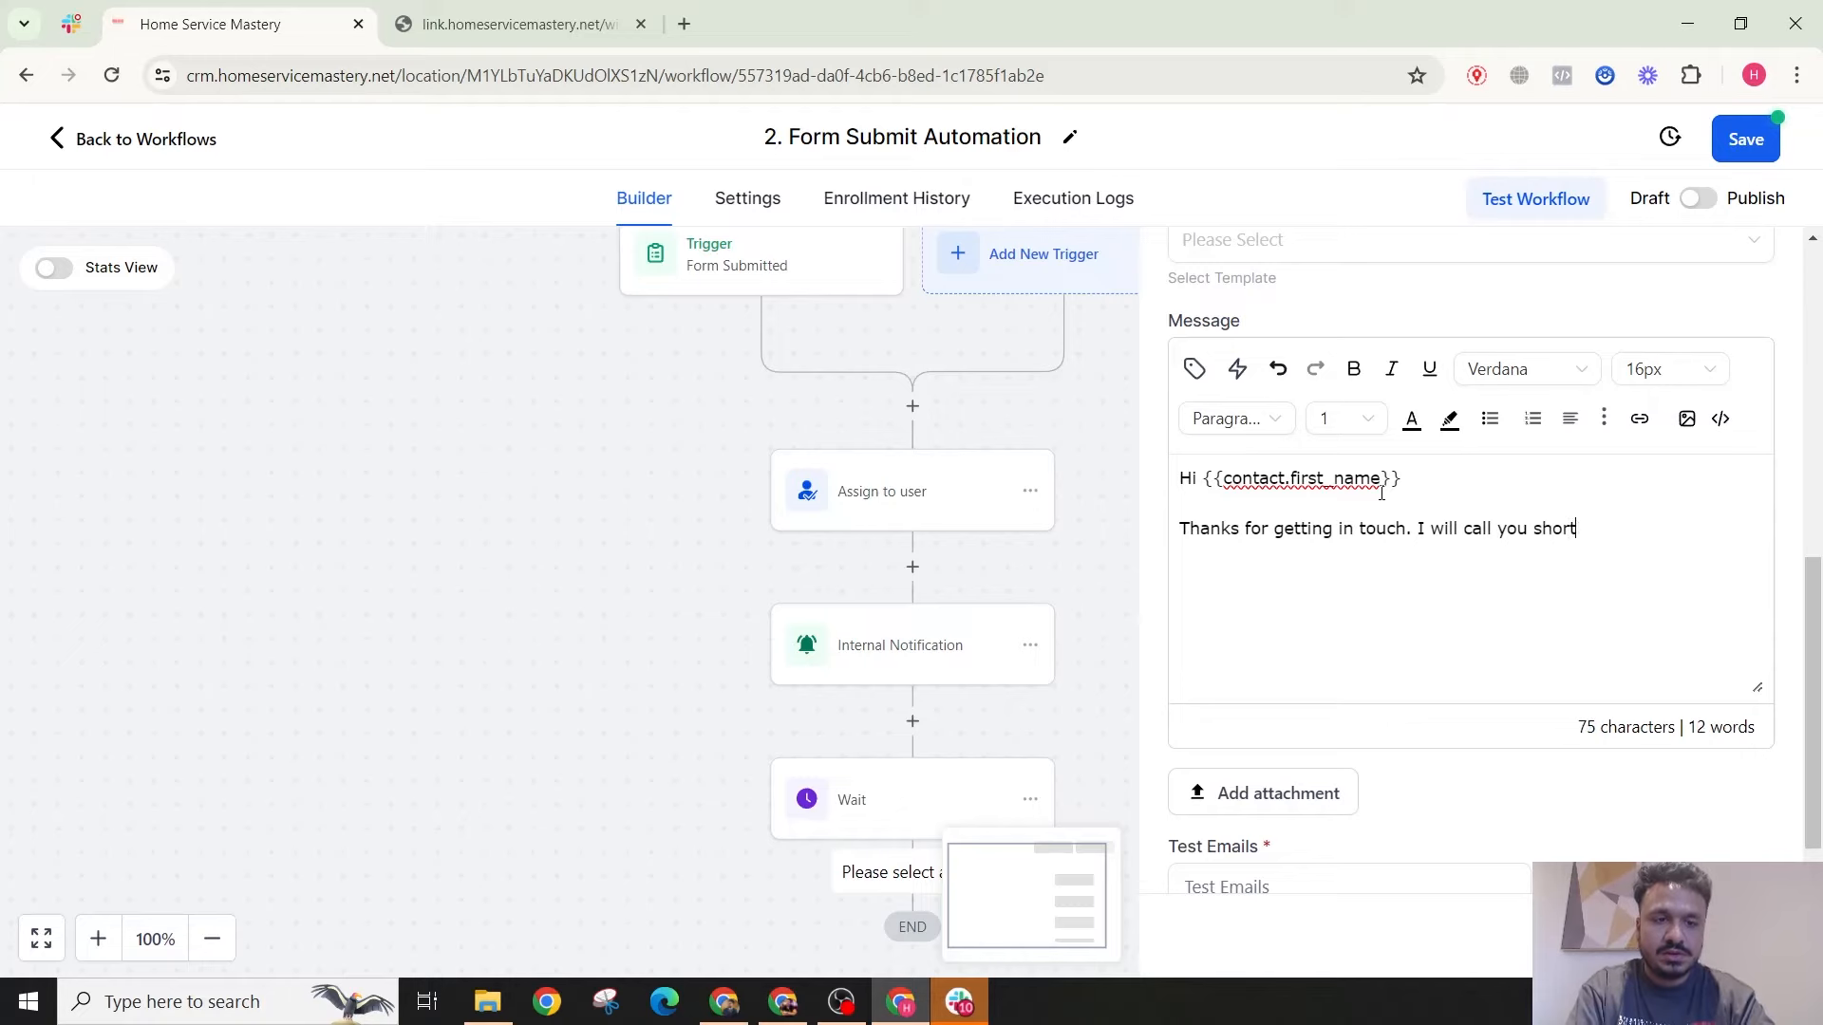
text(ly.)
key(Return)
key(Return)
text(Best )
text(H)
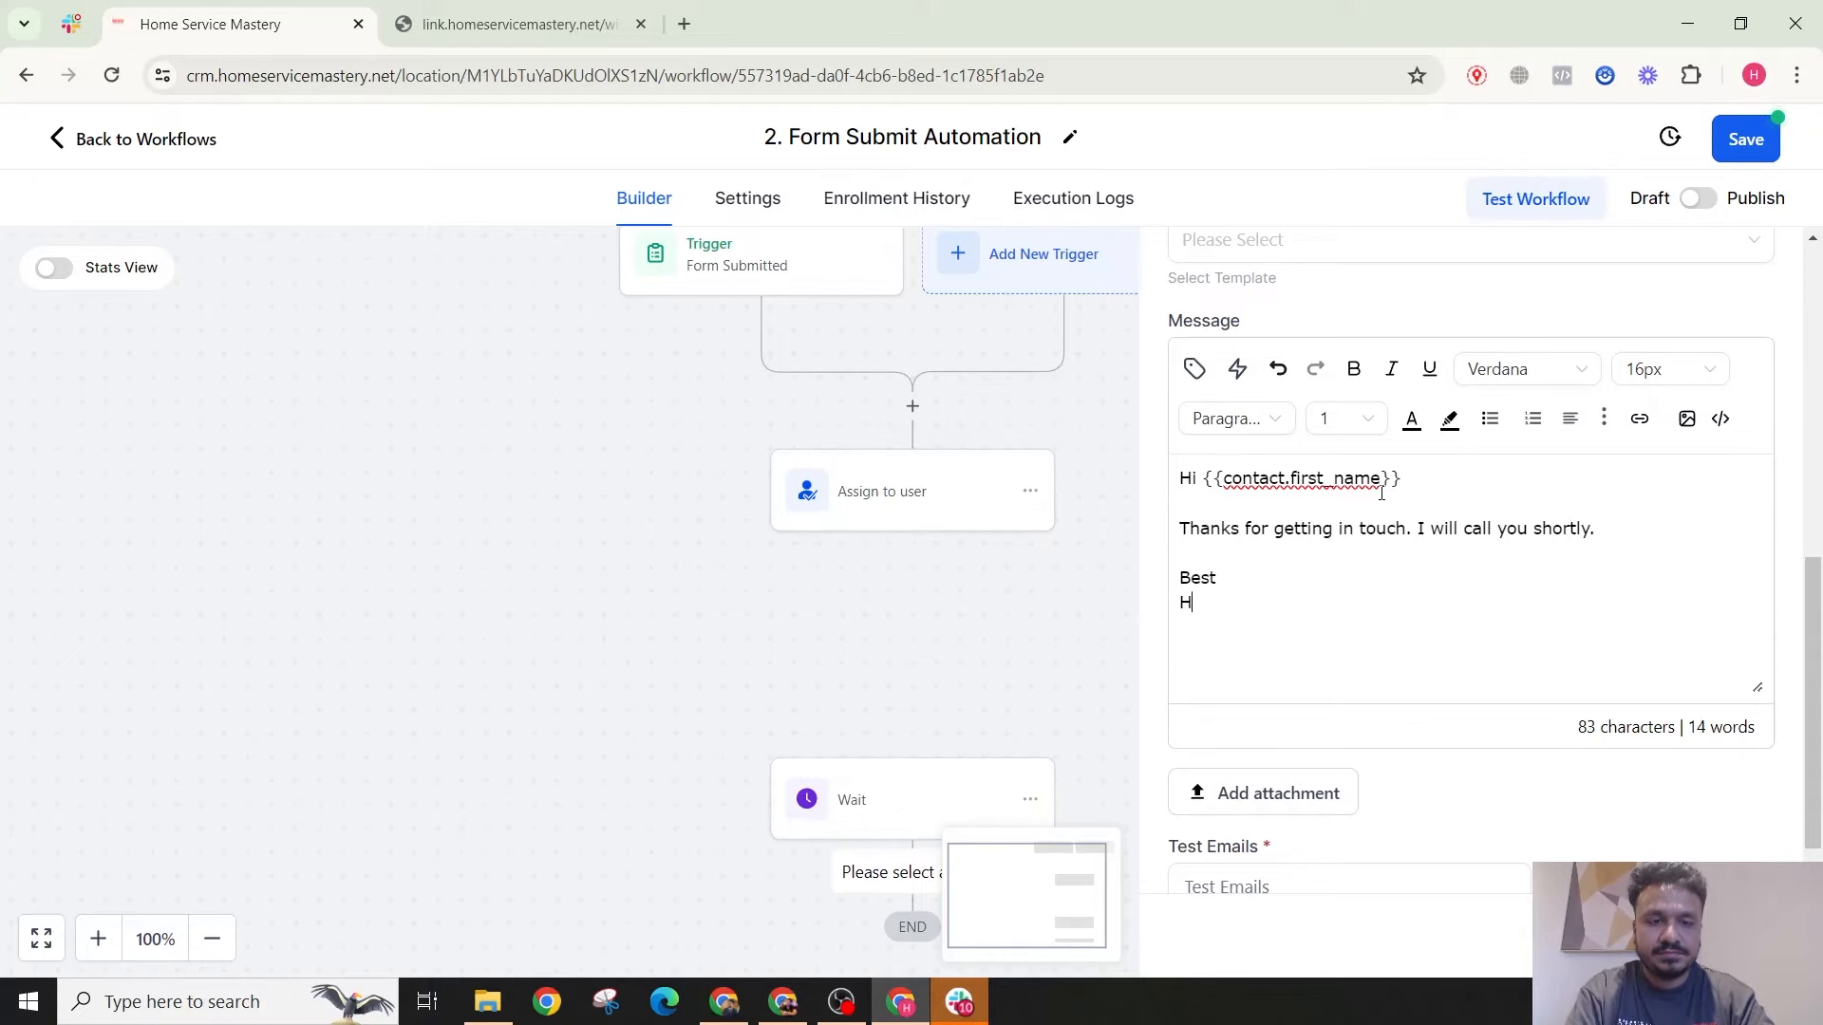
text(asib)
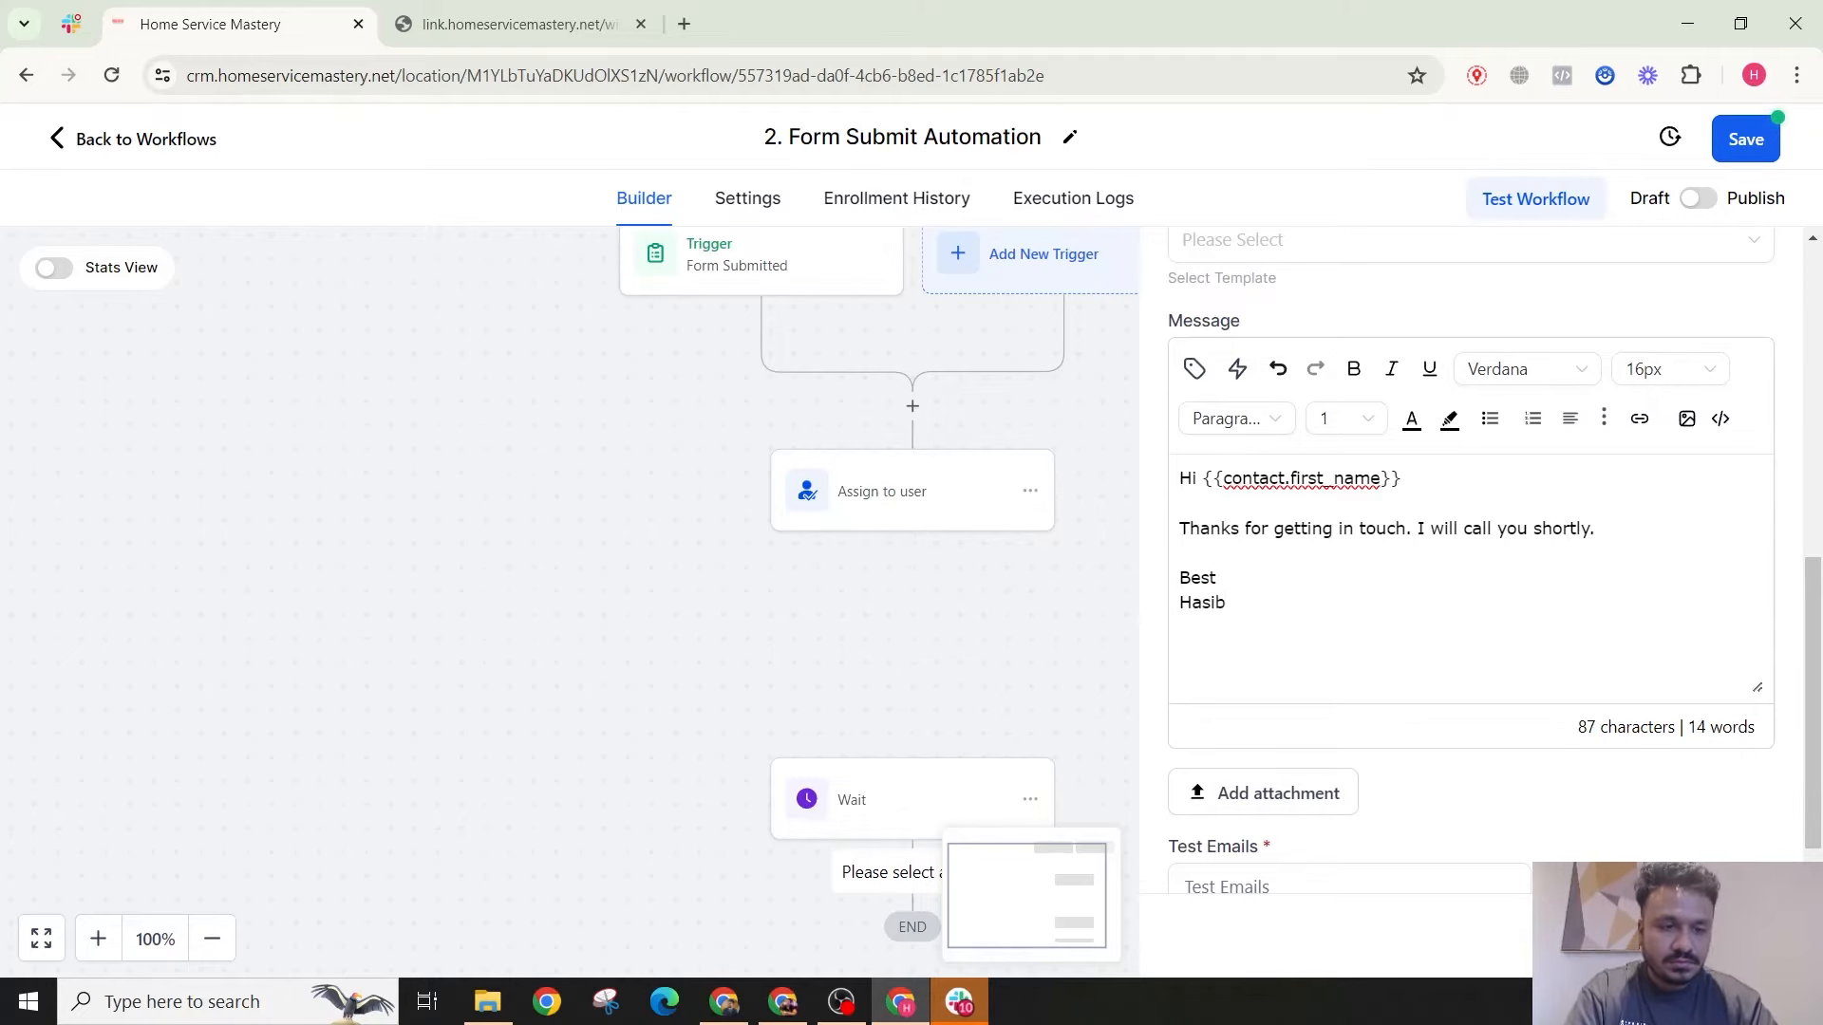
click(1720, 936)
Step: Add a Create Or Update Opportunity step after the Email, using pipeline LEAD and stage New Lead
scroll(978, 746, down, 3)
scroll(883, 751, down, 1)
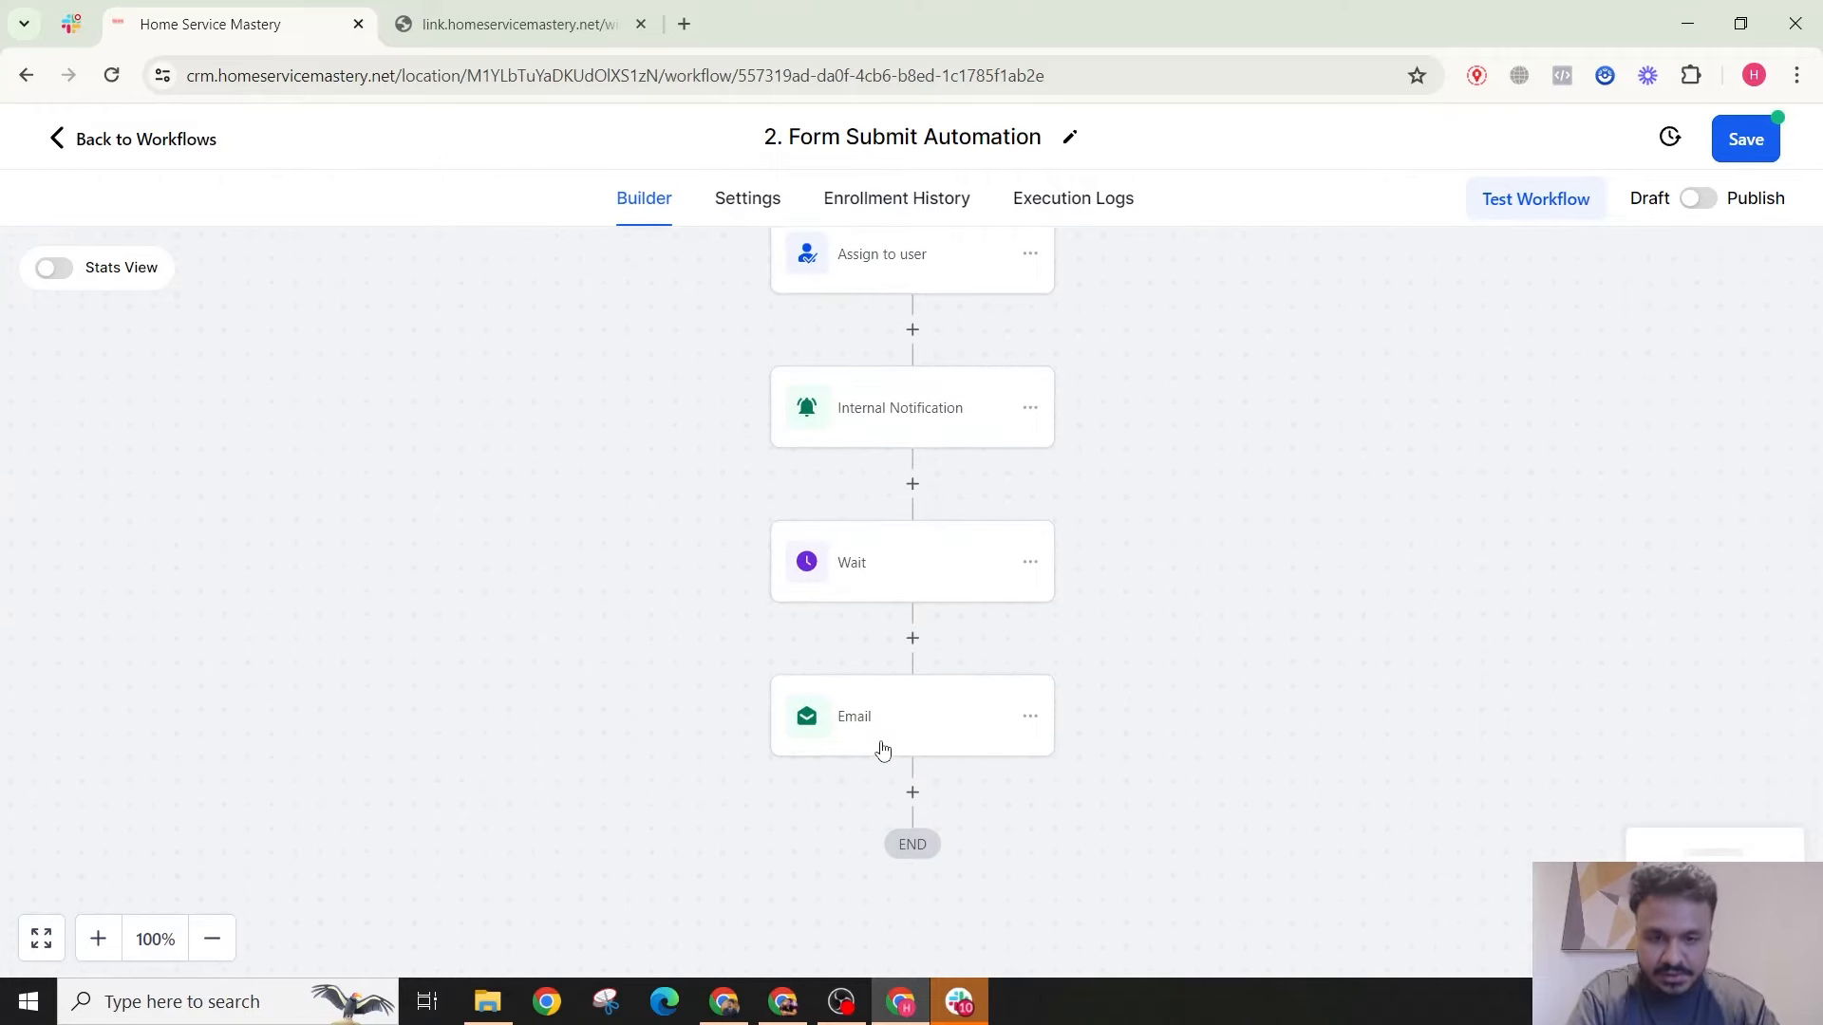
click(912, 792)
scroll(1390, 517, down, 4)
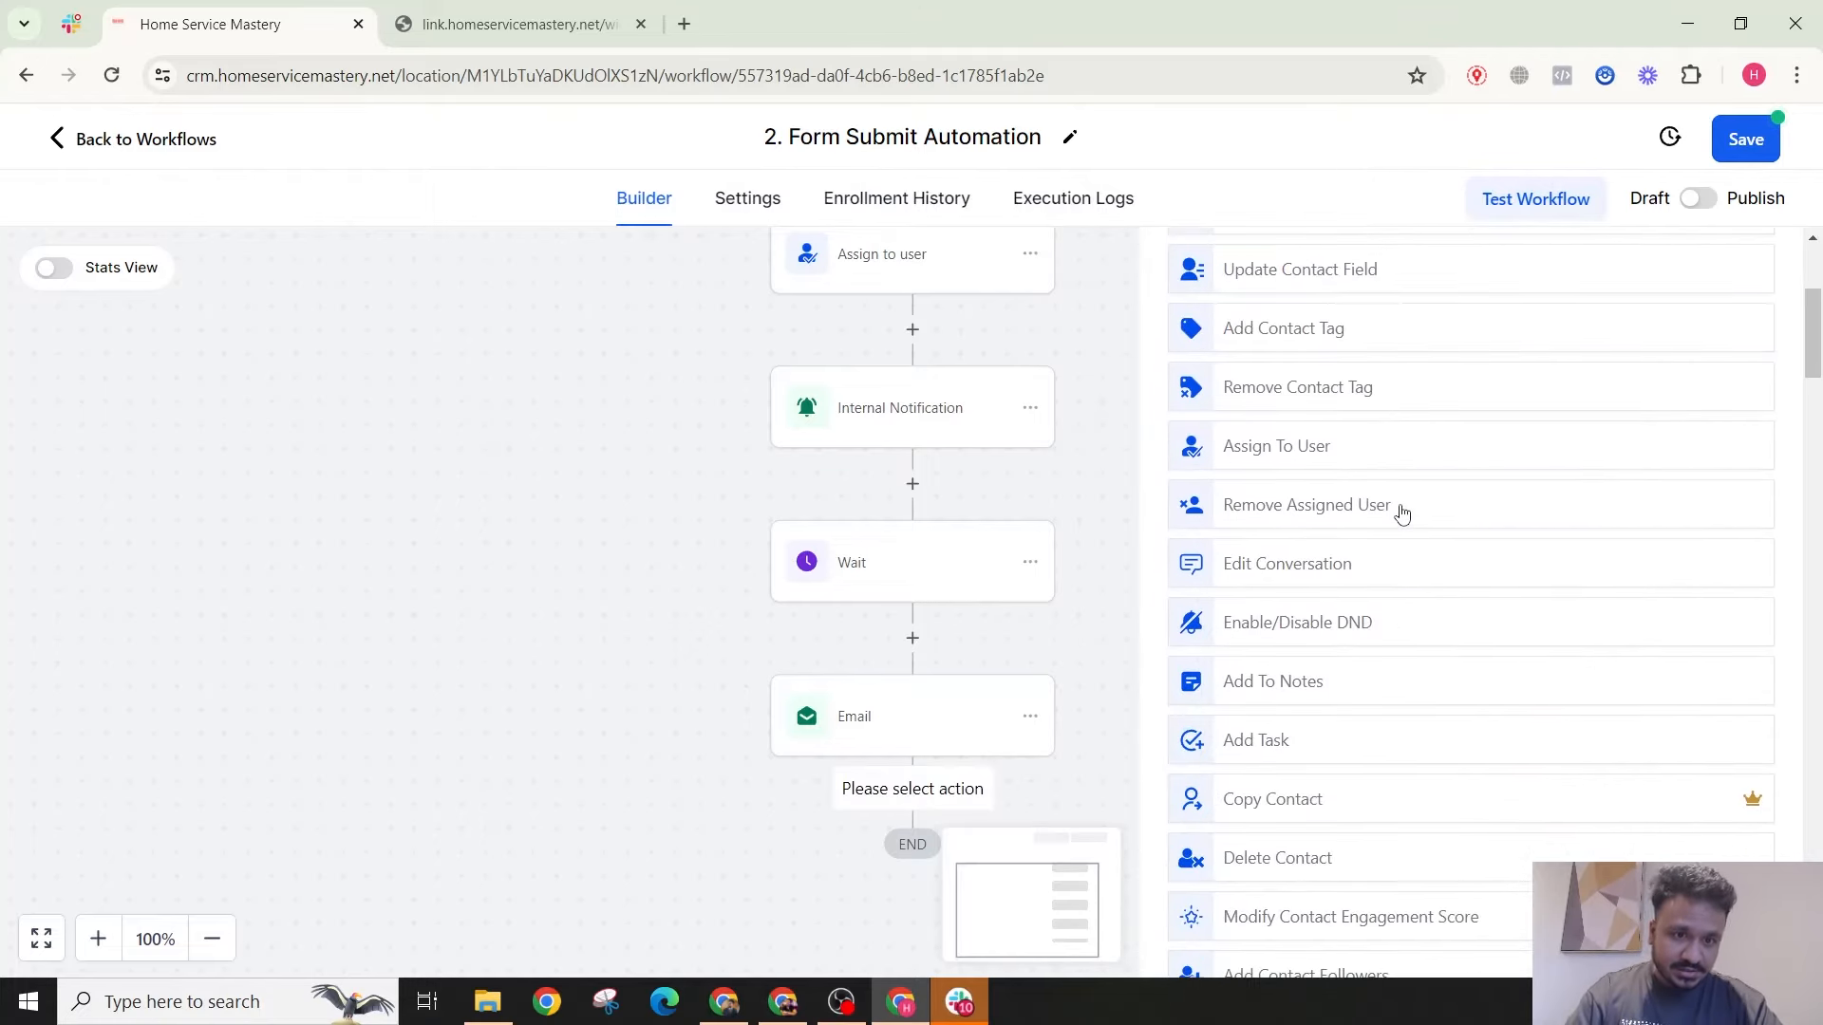
scroll(1402, 514, down, 7)
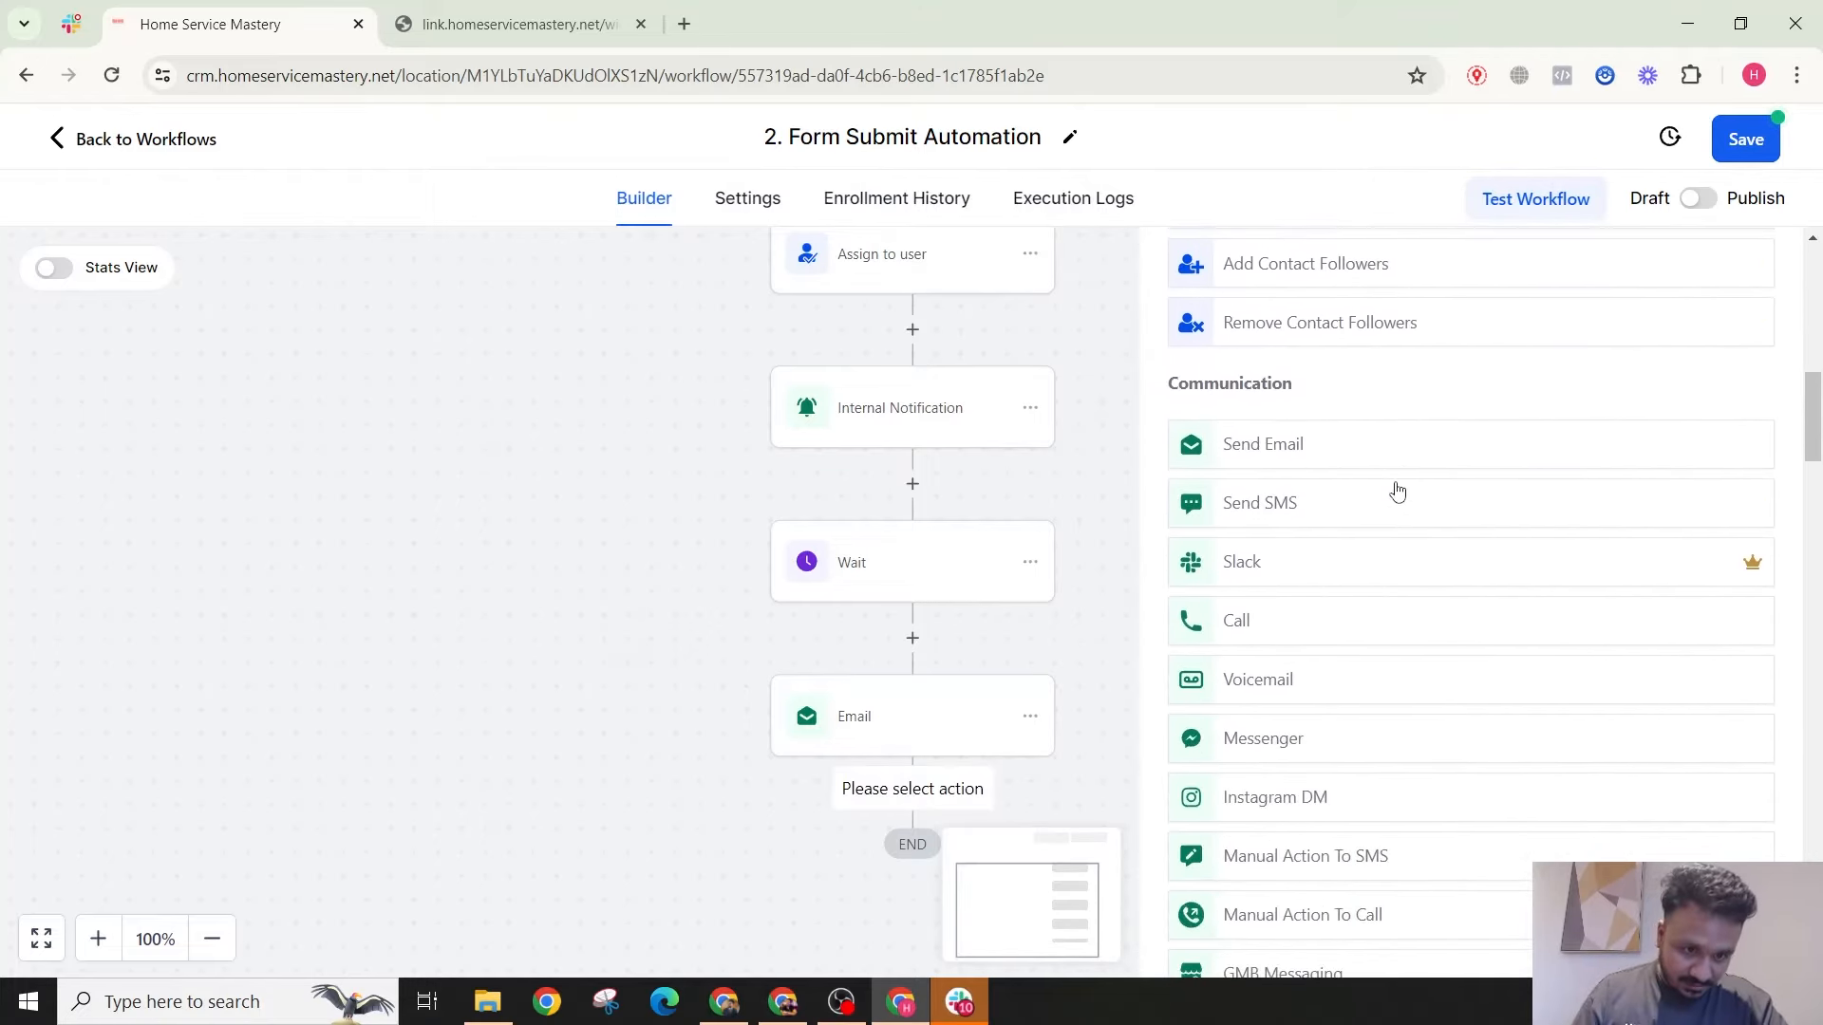
scroll(1402, 490, up, 10)
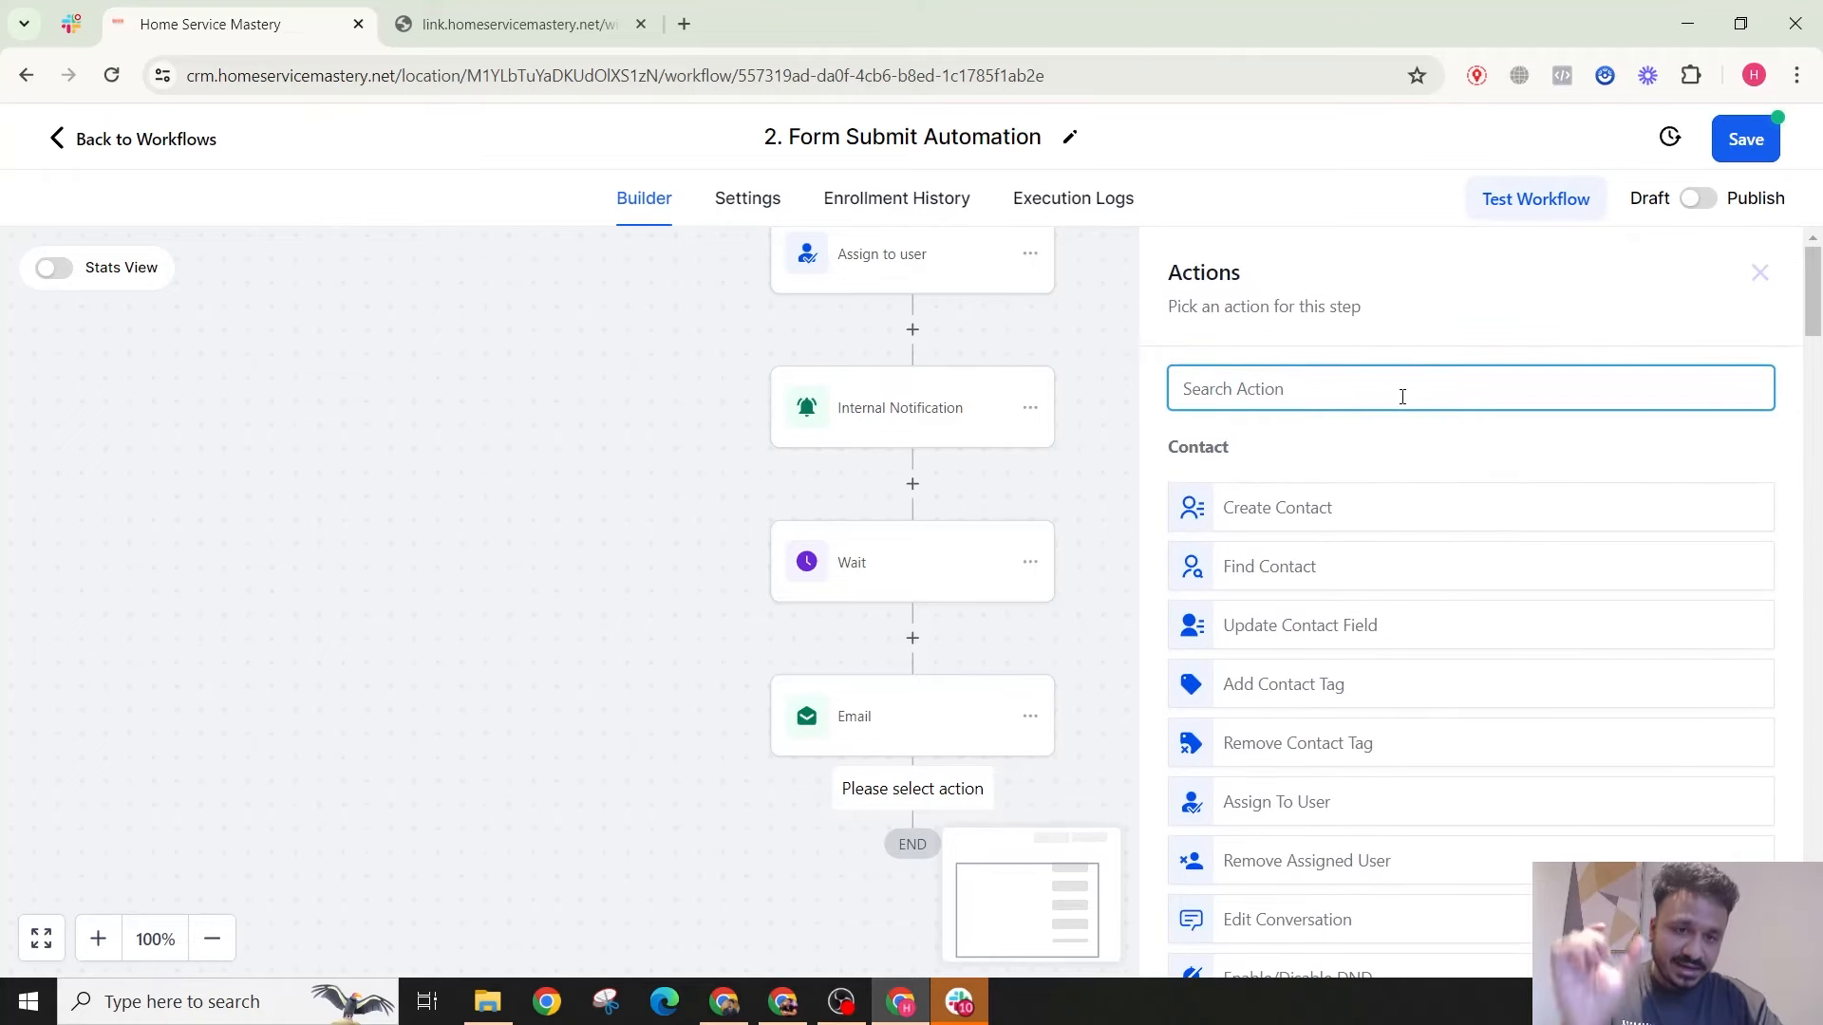
text(crea)
click(1339, 546)
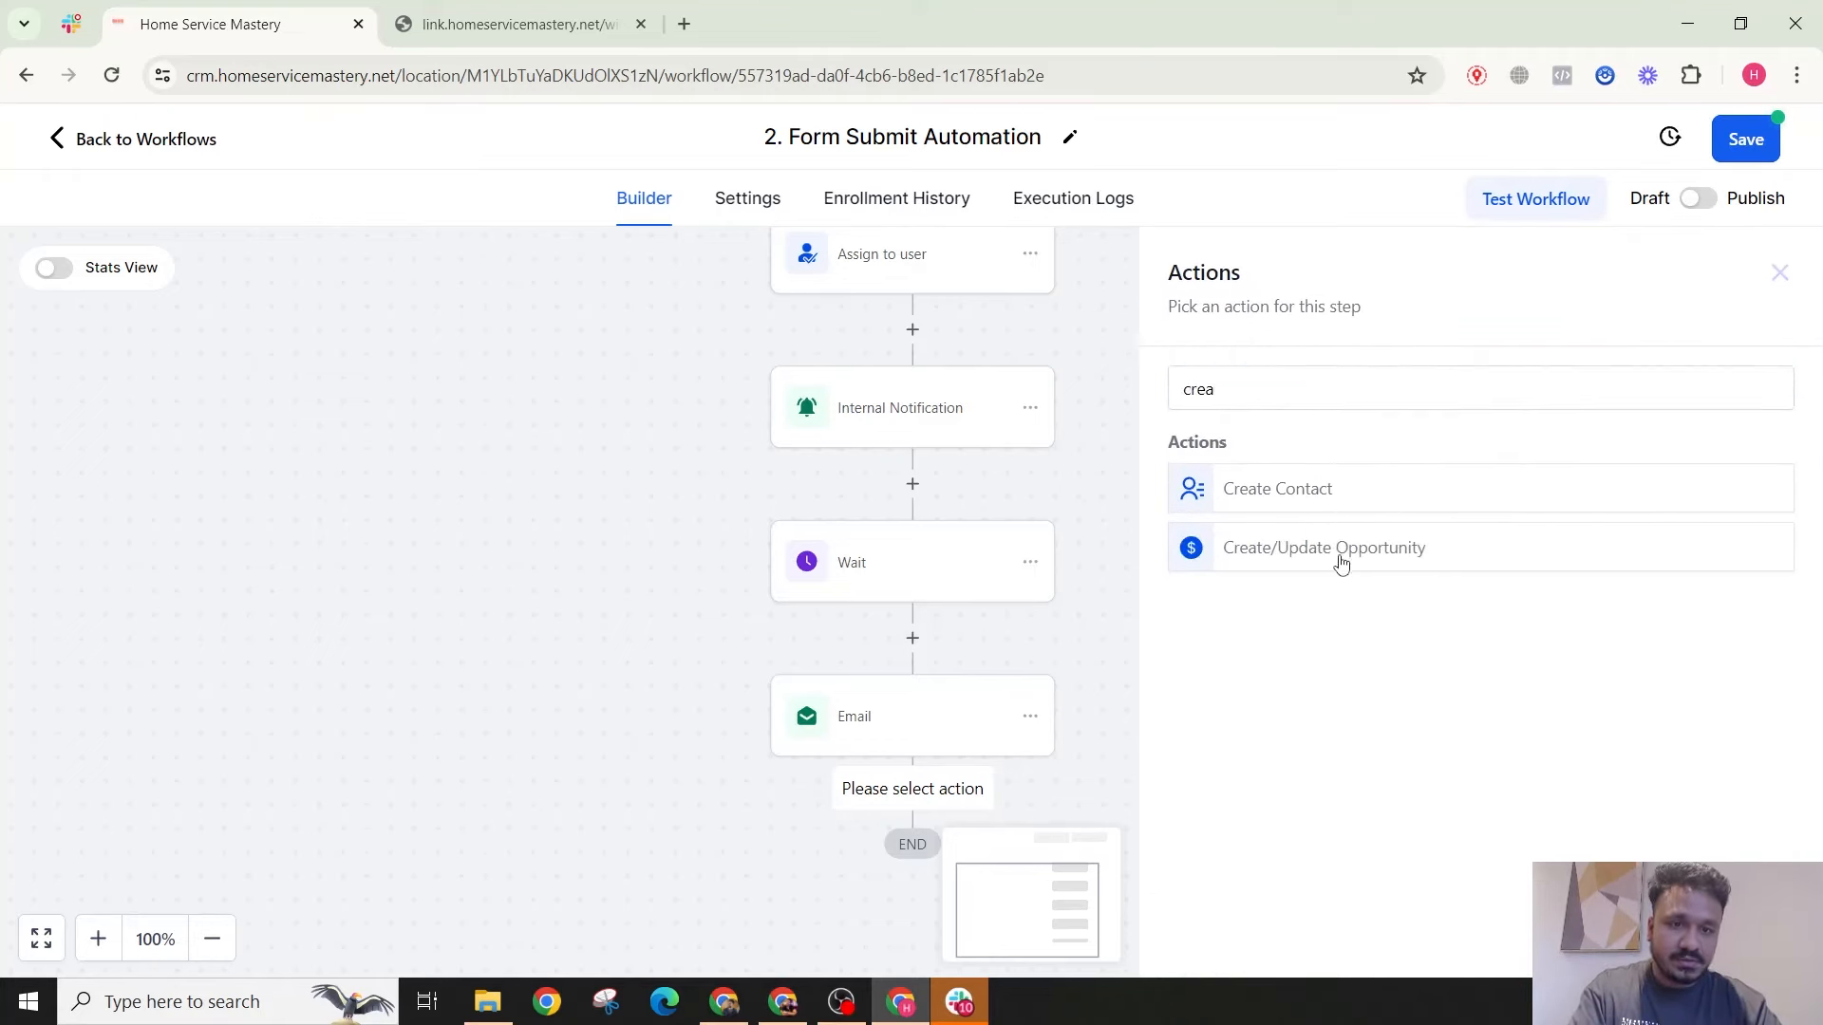
click(1167, 560)
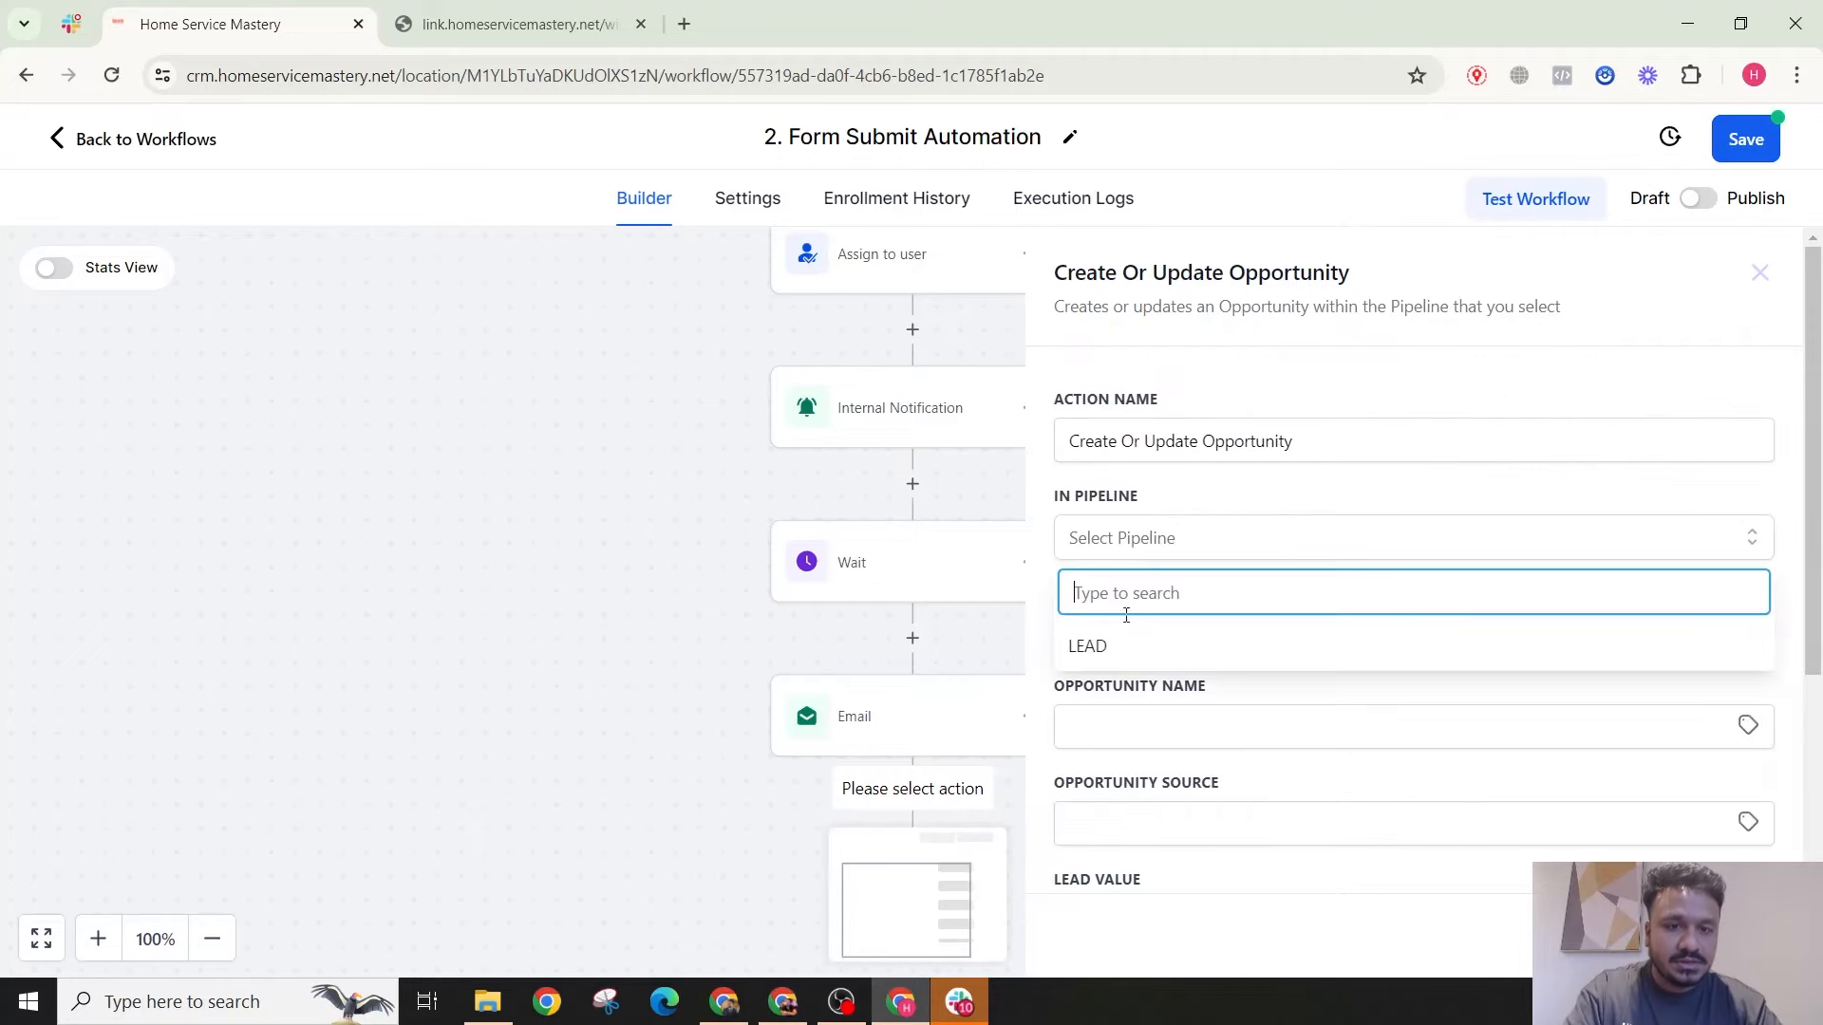
click(1122, 645)
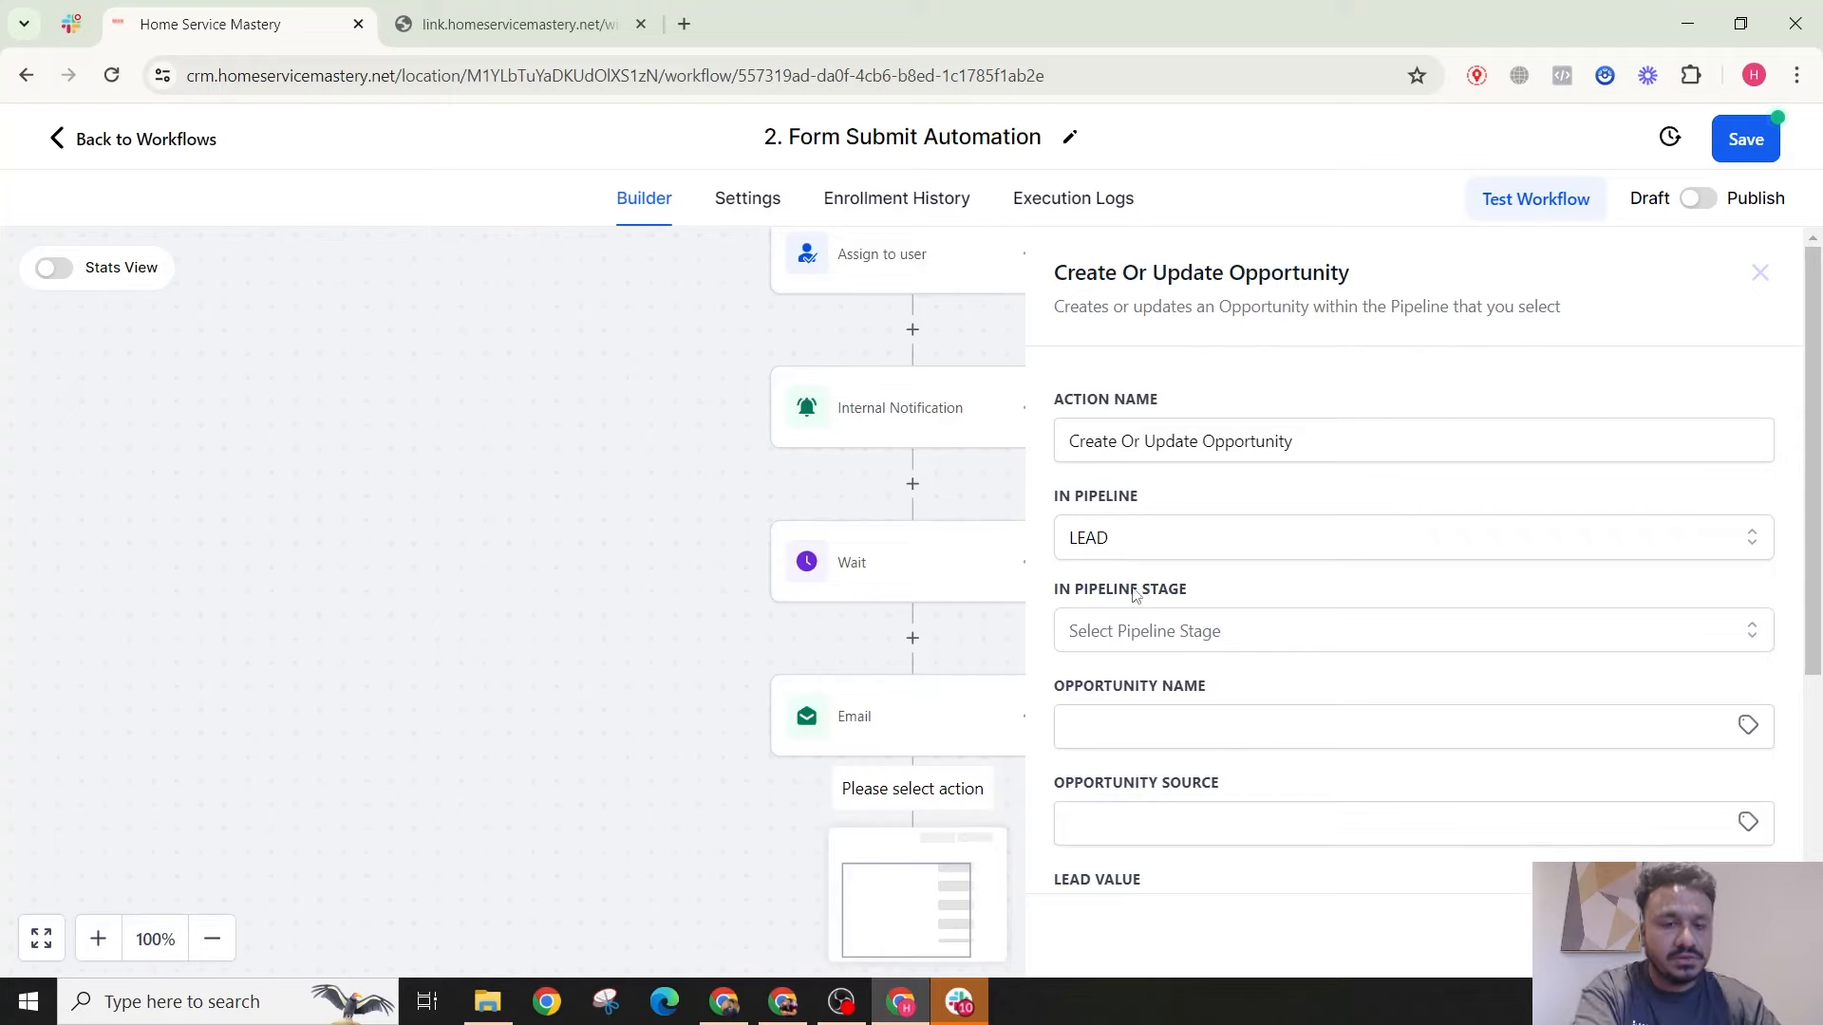
click(1117, 638)
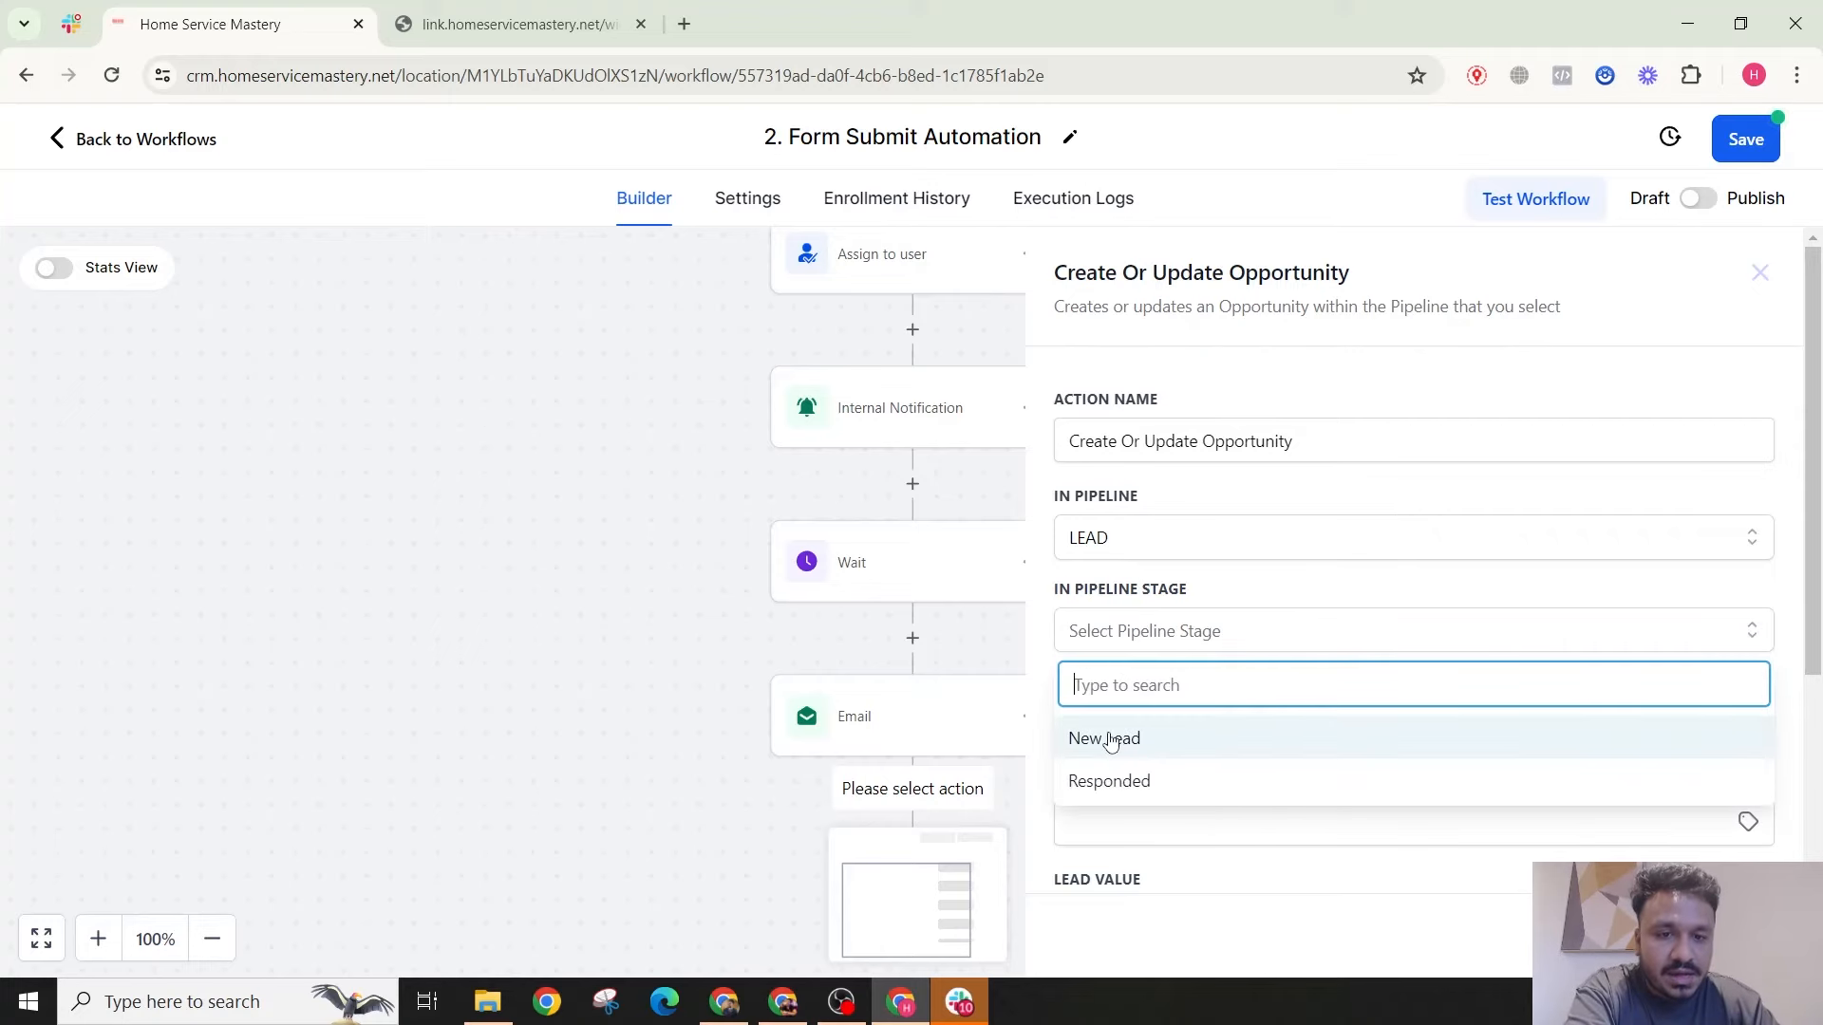
click(1110, 740)
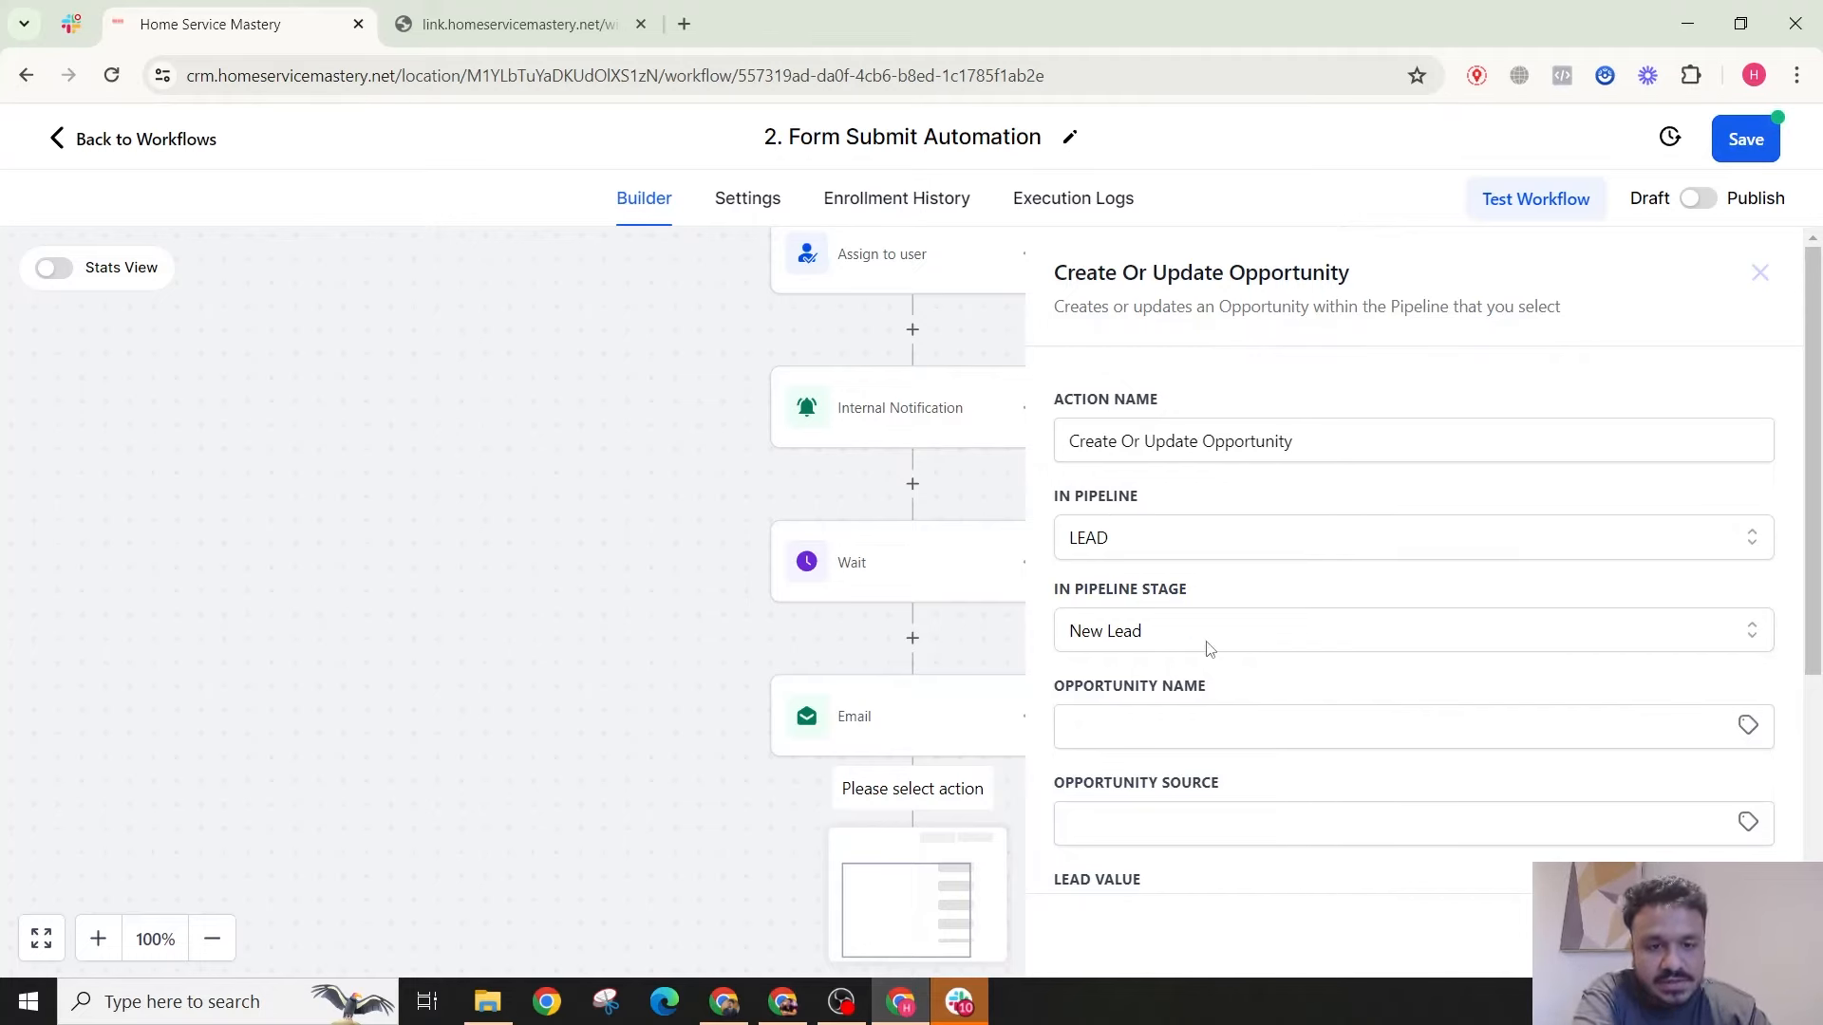
Step: Set the opportunity name to {{contact.name}} and its status to open
click(1750, 723)
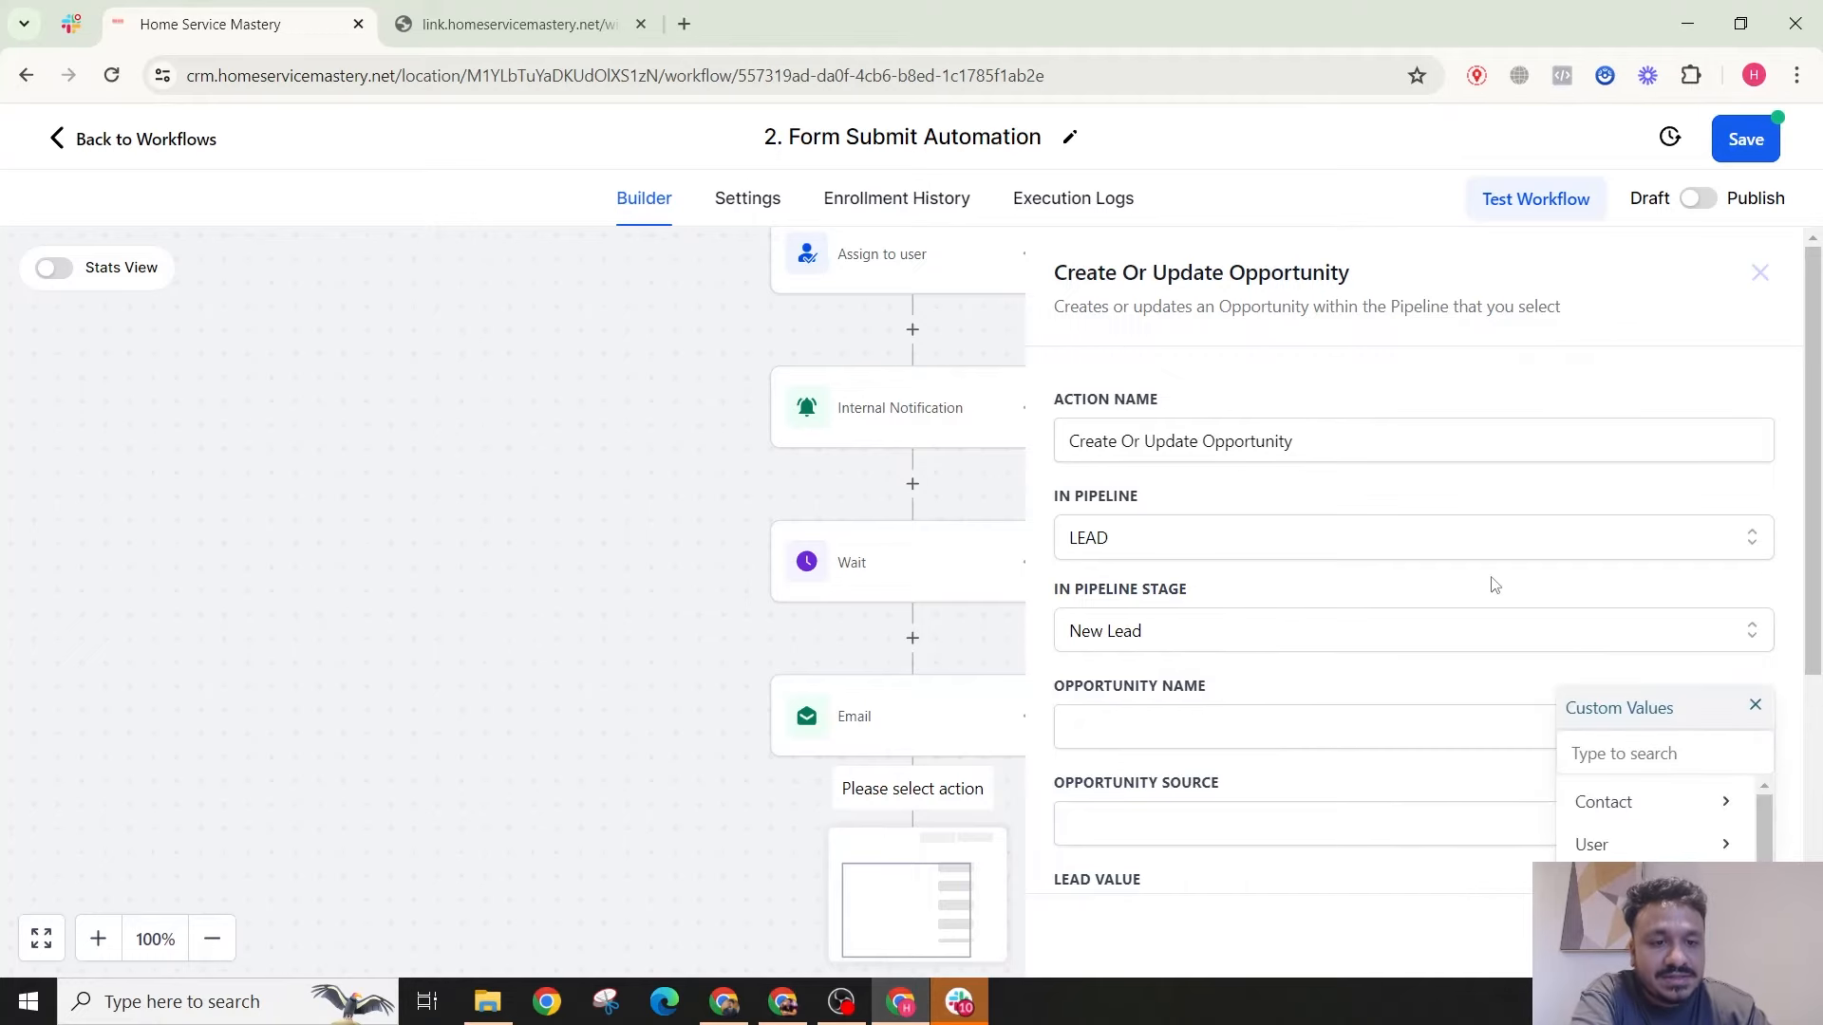
scroll(1480, 581, down, 1)
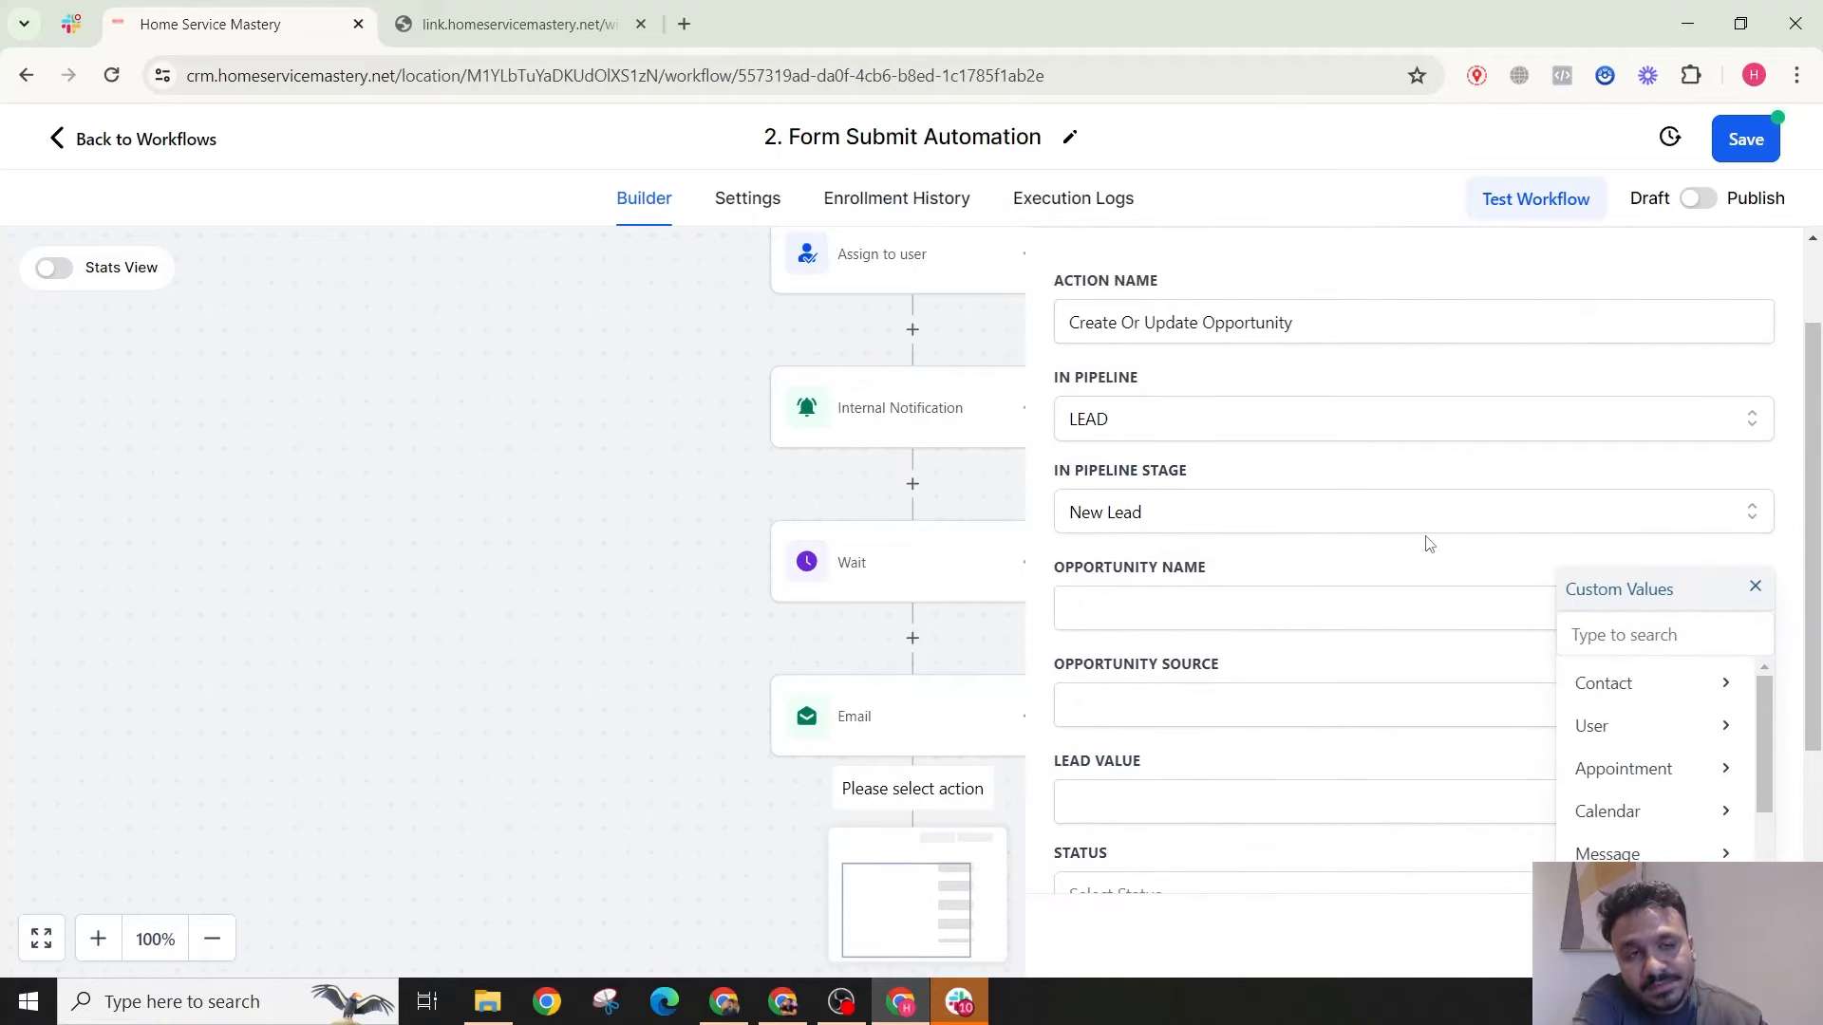
click(1627, 679)
click(1648, 692)
scroll(1168, 552, down, 2)
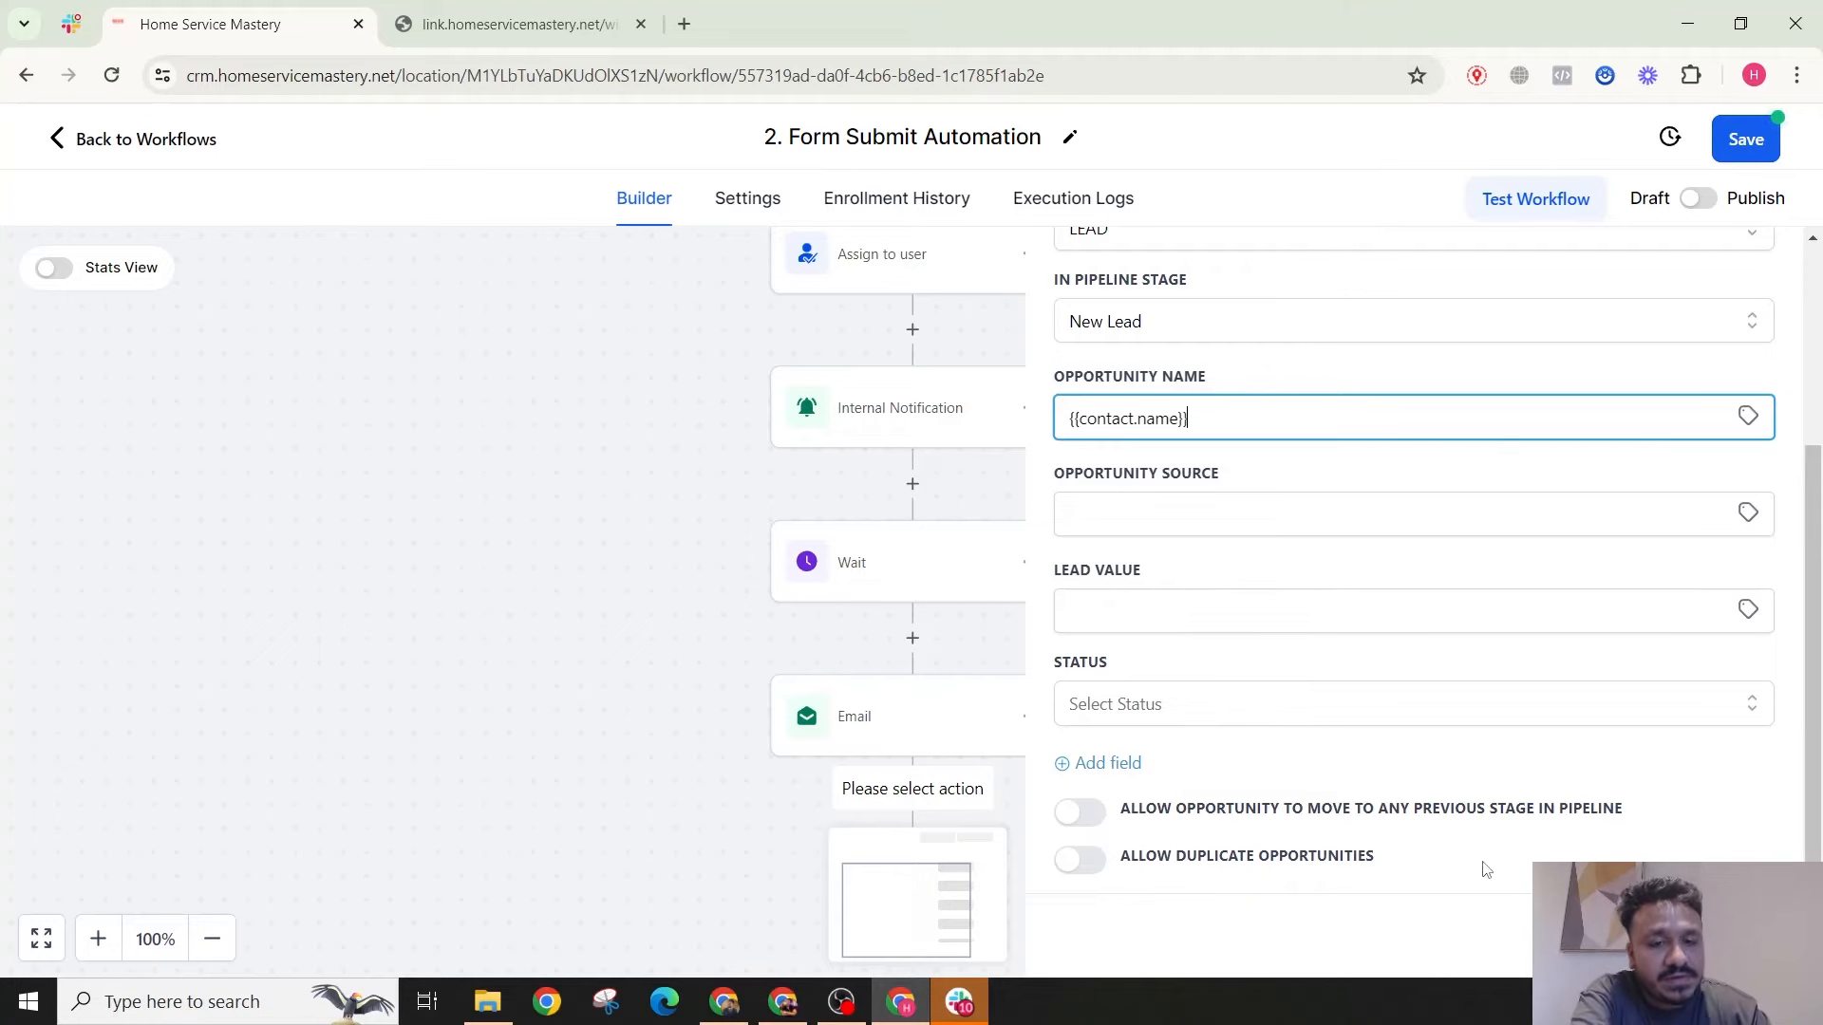
click(1339, 717)
click(1102, 759)
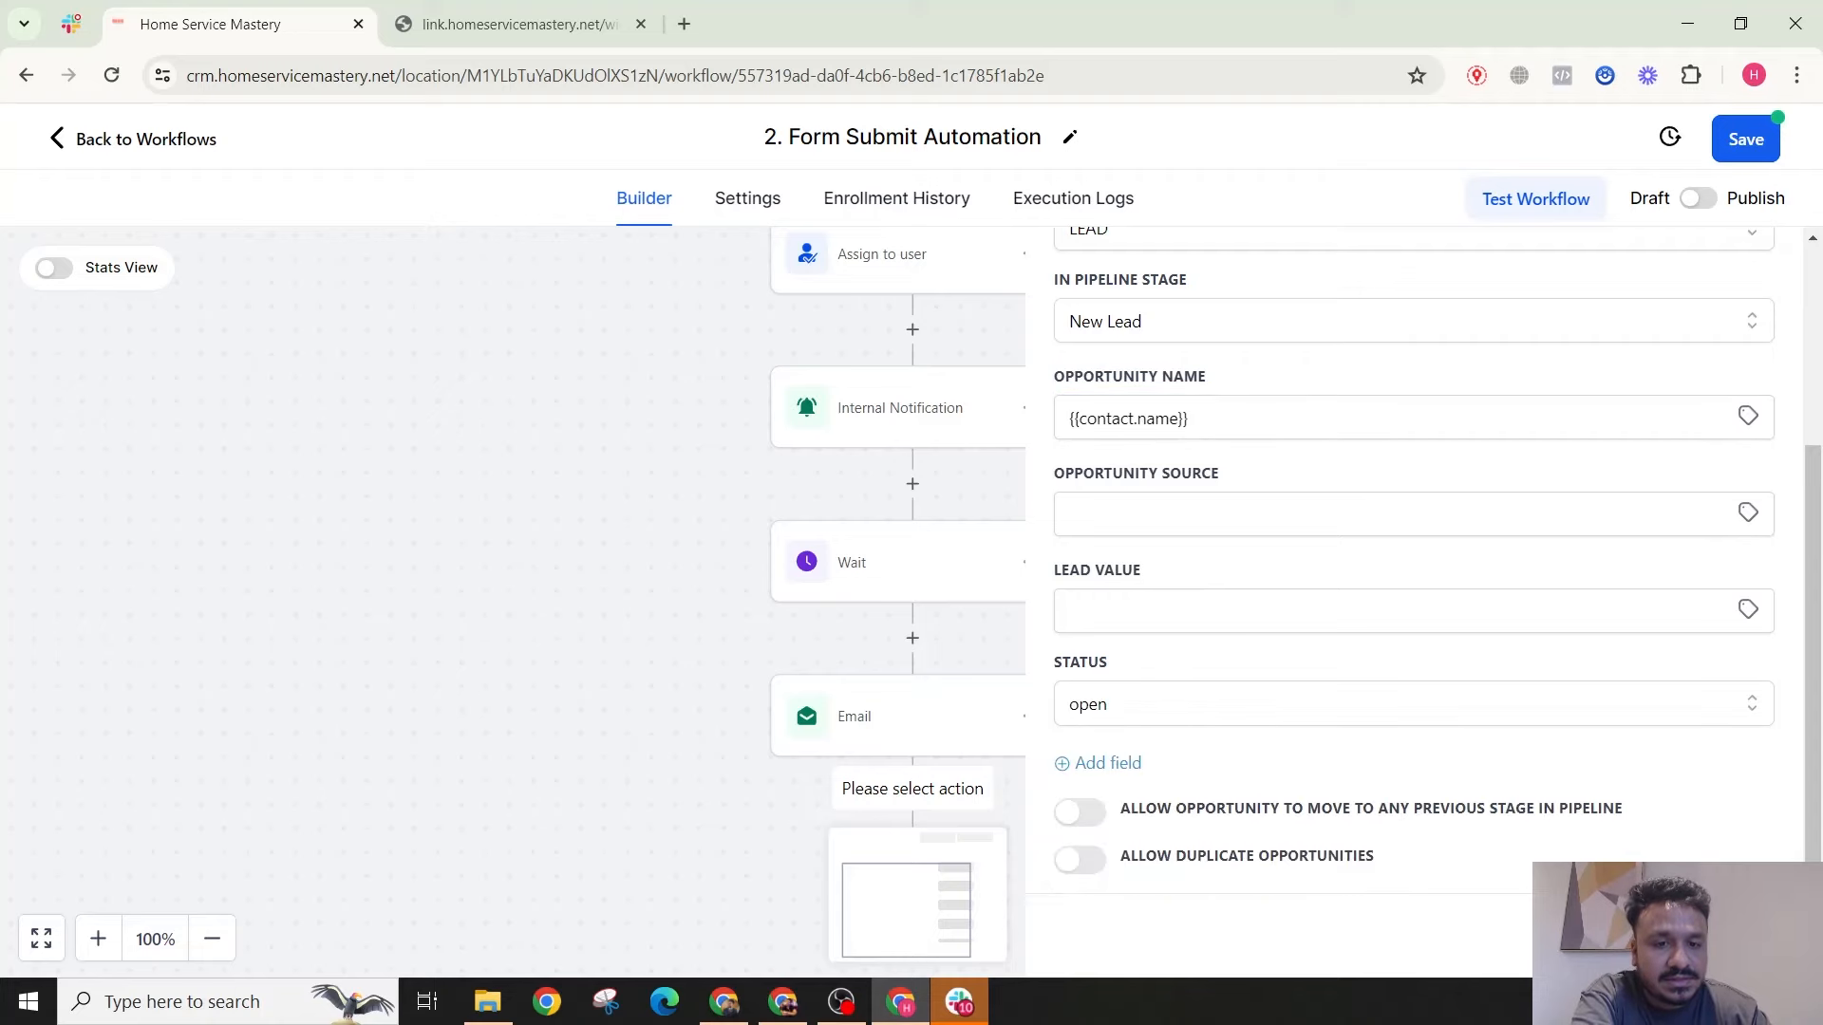
Step: Switch the workflow from Draft to Publish, save it, and dismiss the Saved notice
click(1697, 199)
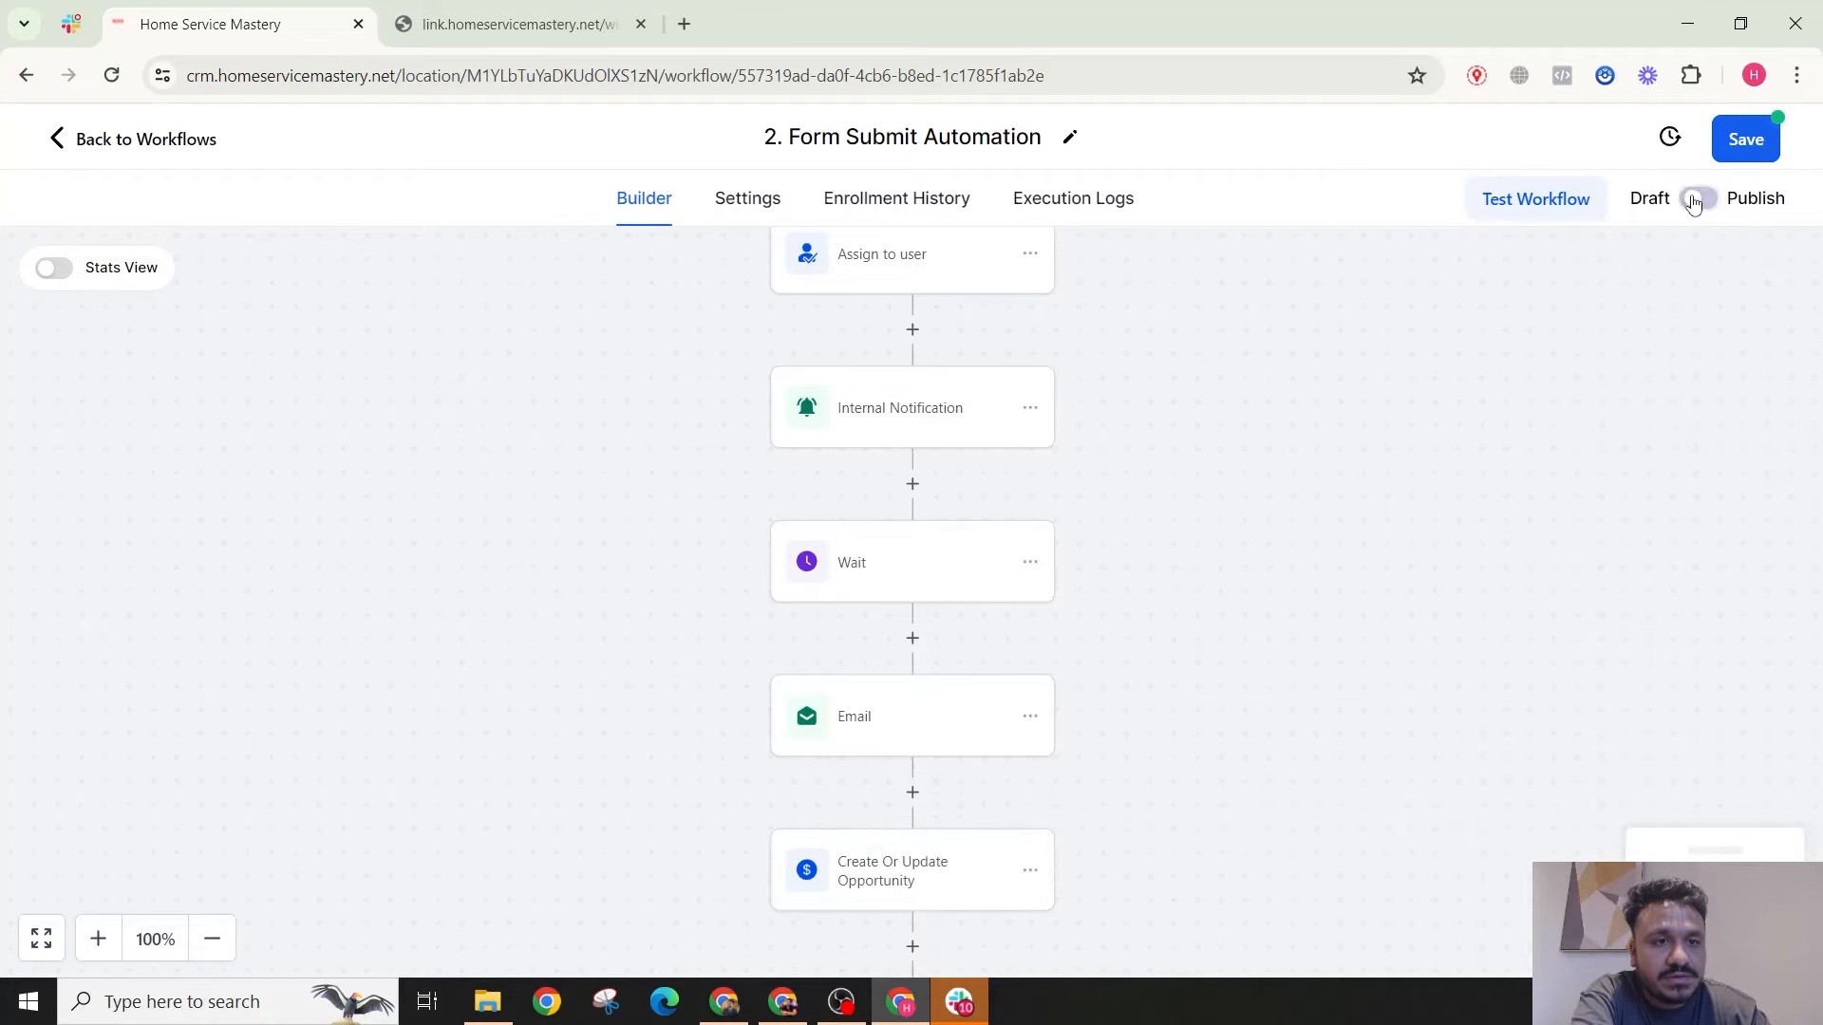
click(1752, 133)
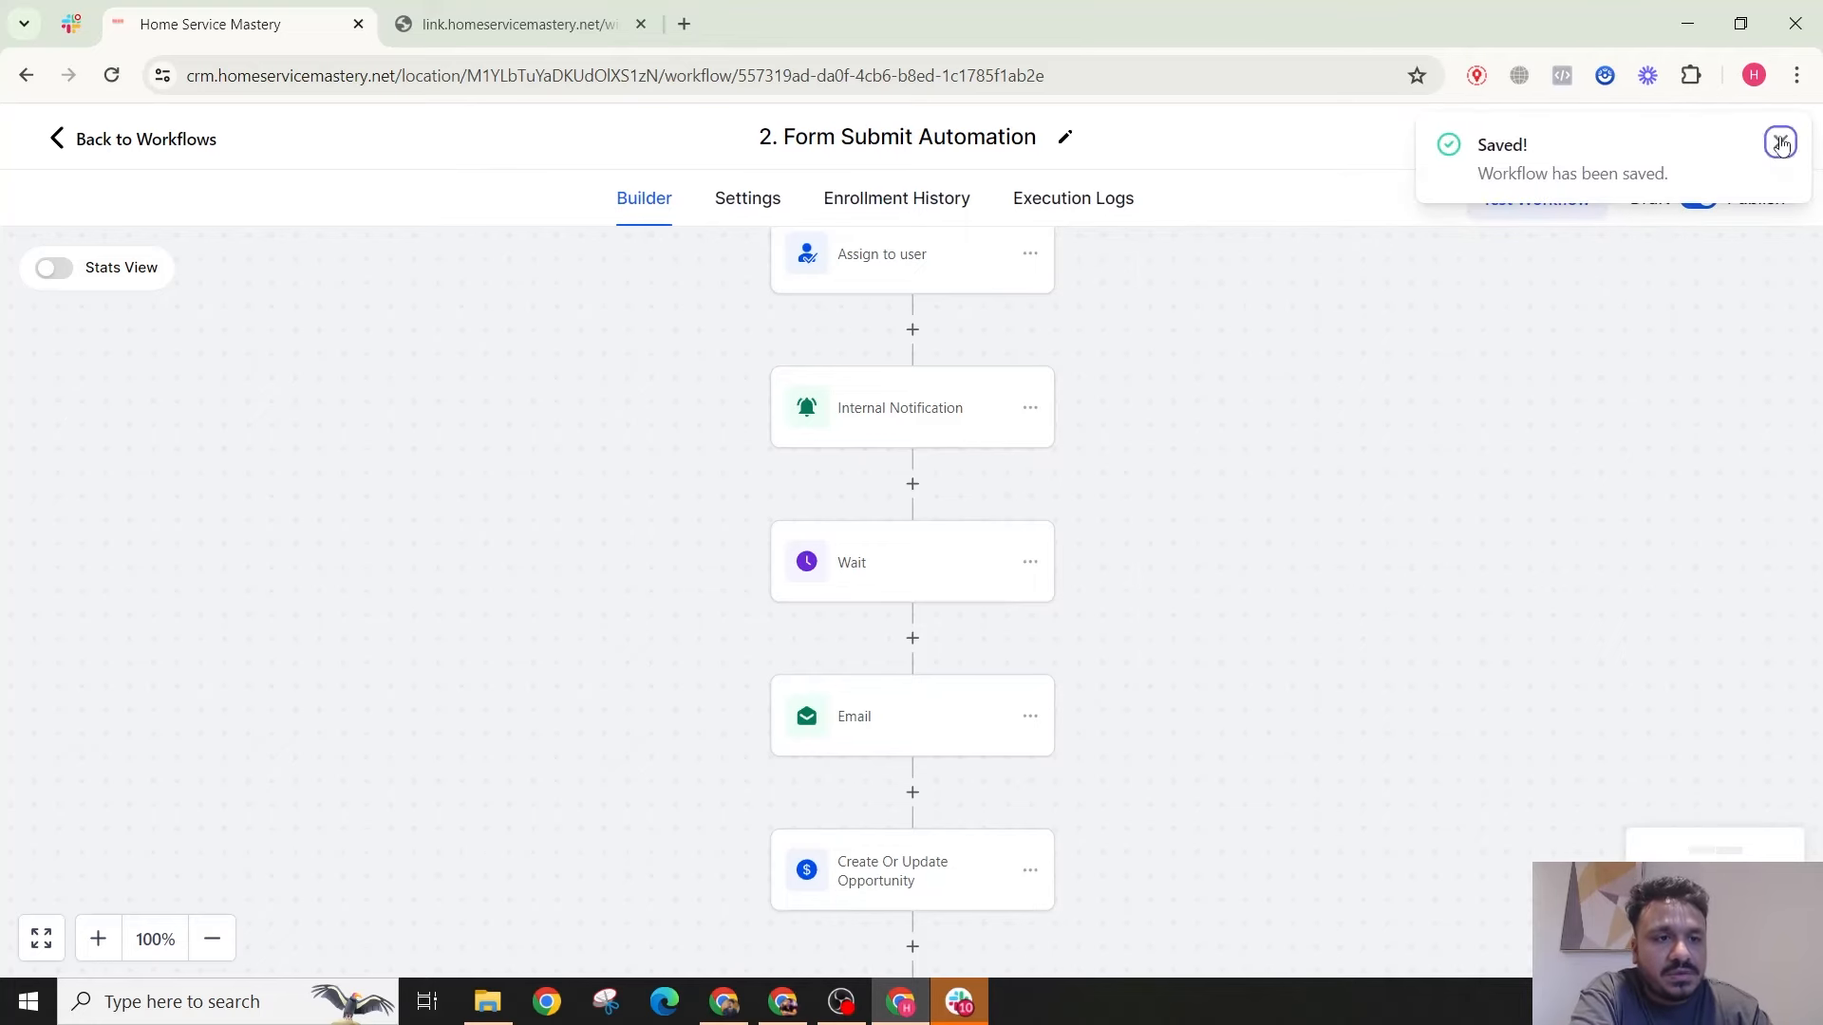
click(1778, 139)
scroll(952, 477, up, 3)
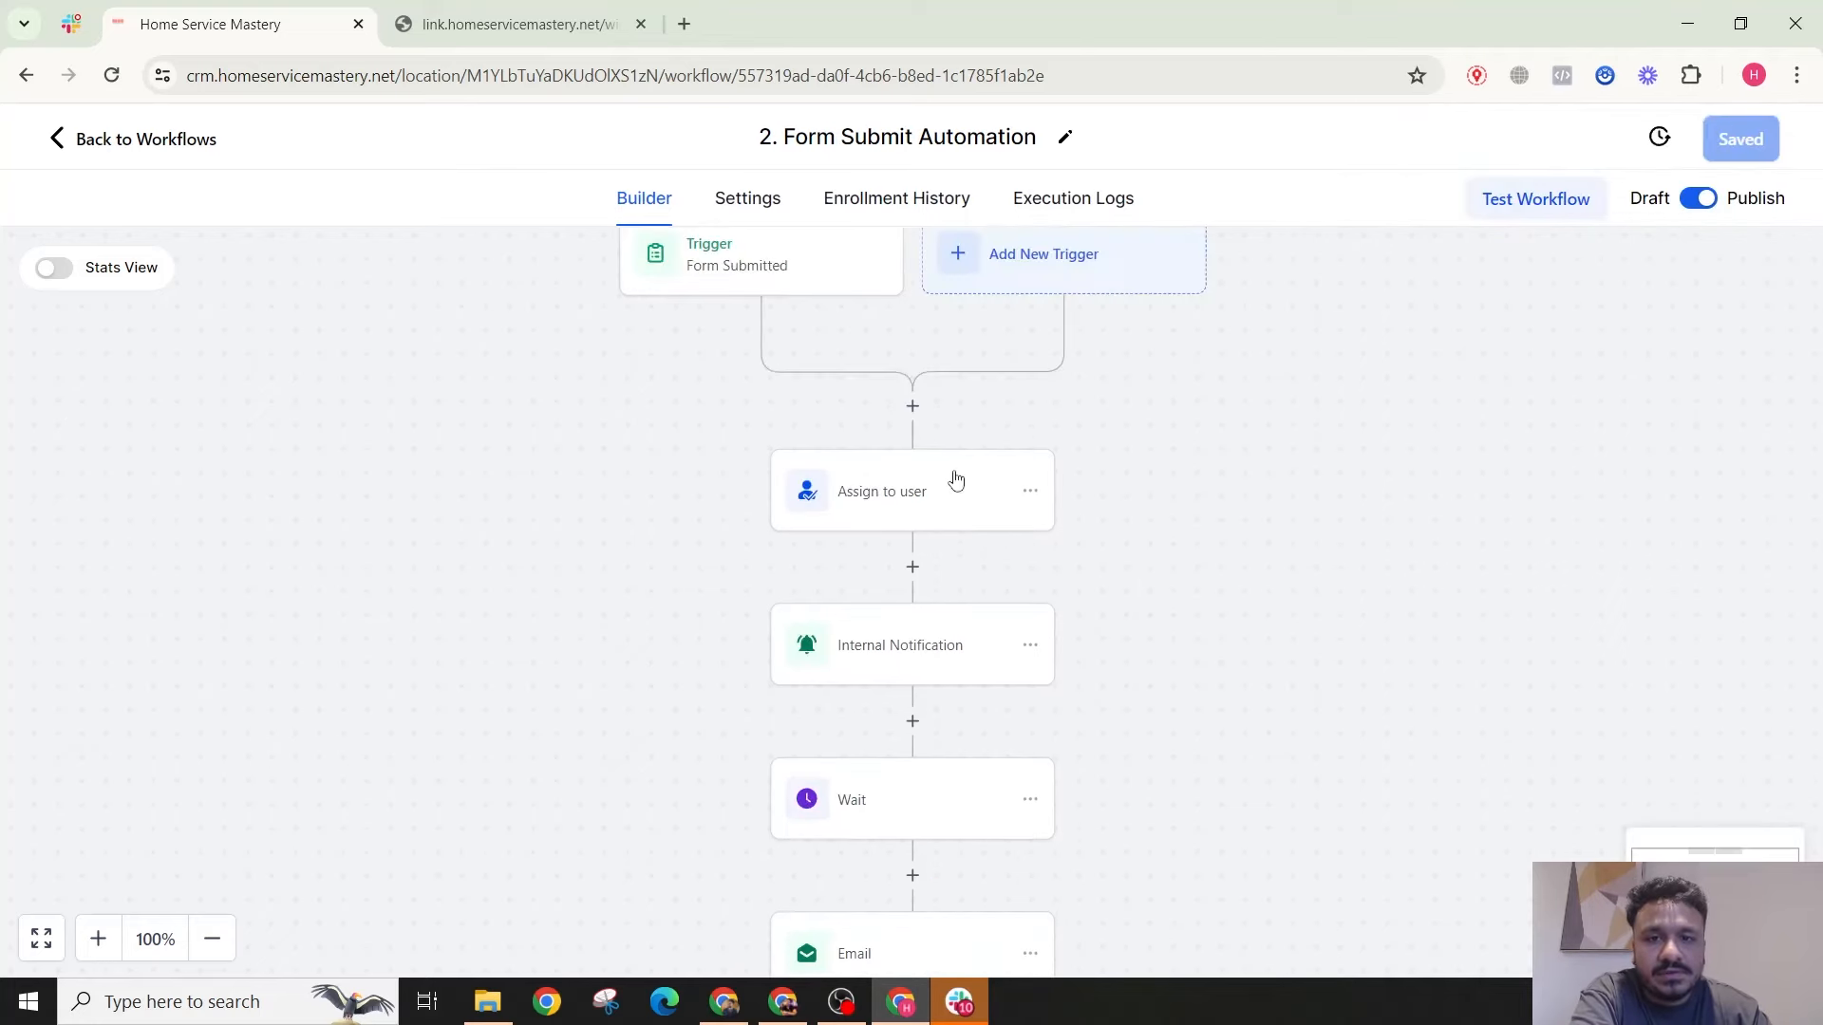
scroll(883, 315, up, 1)
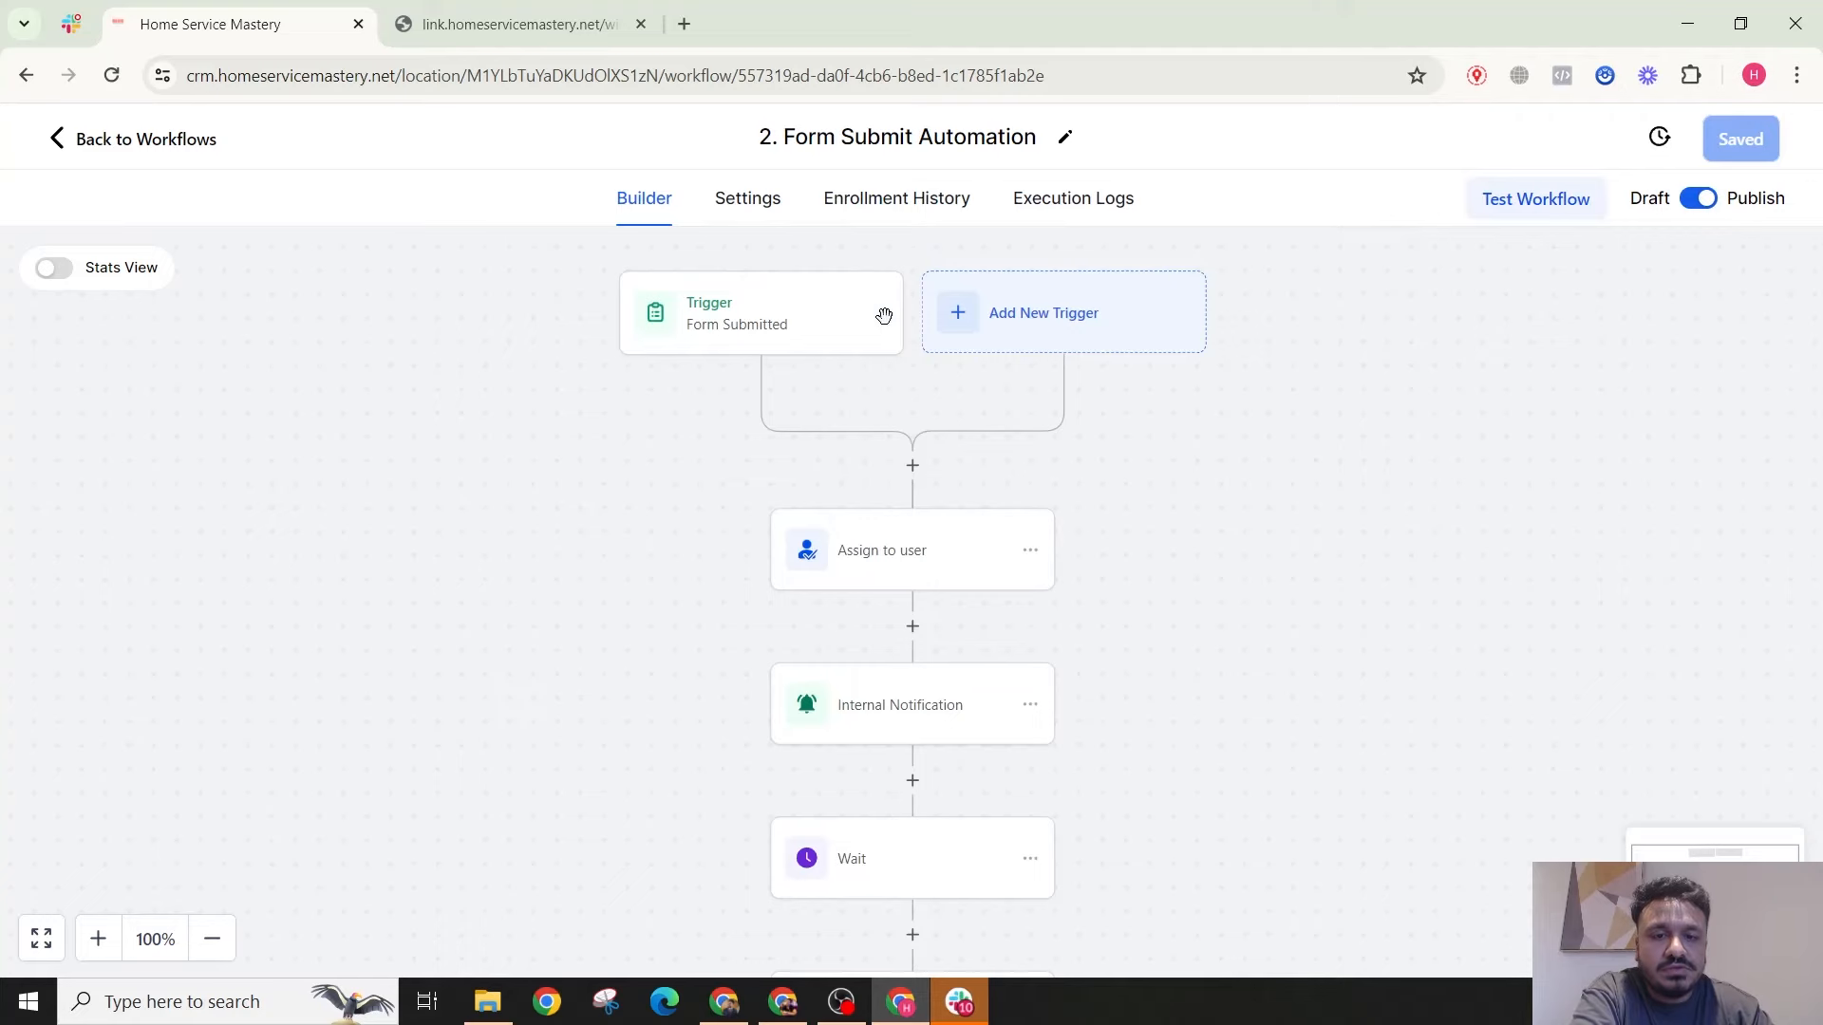
Step: Check the workflow's enrollment history, then come back to the test form page
click(478, 32)
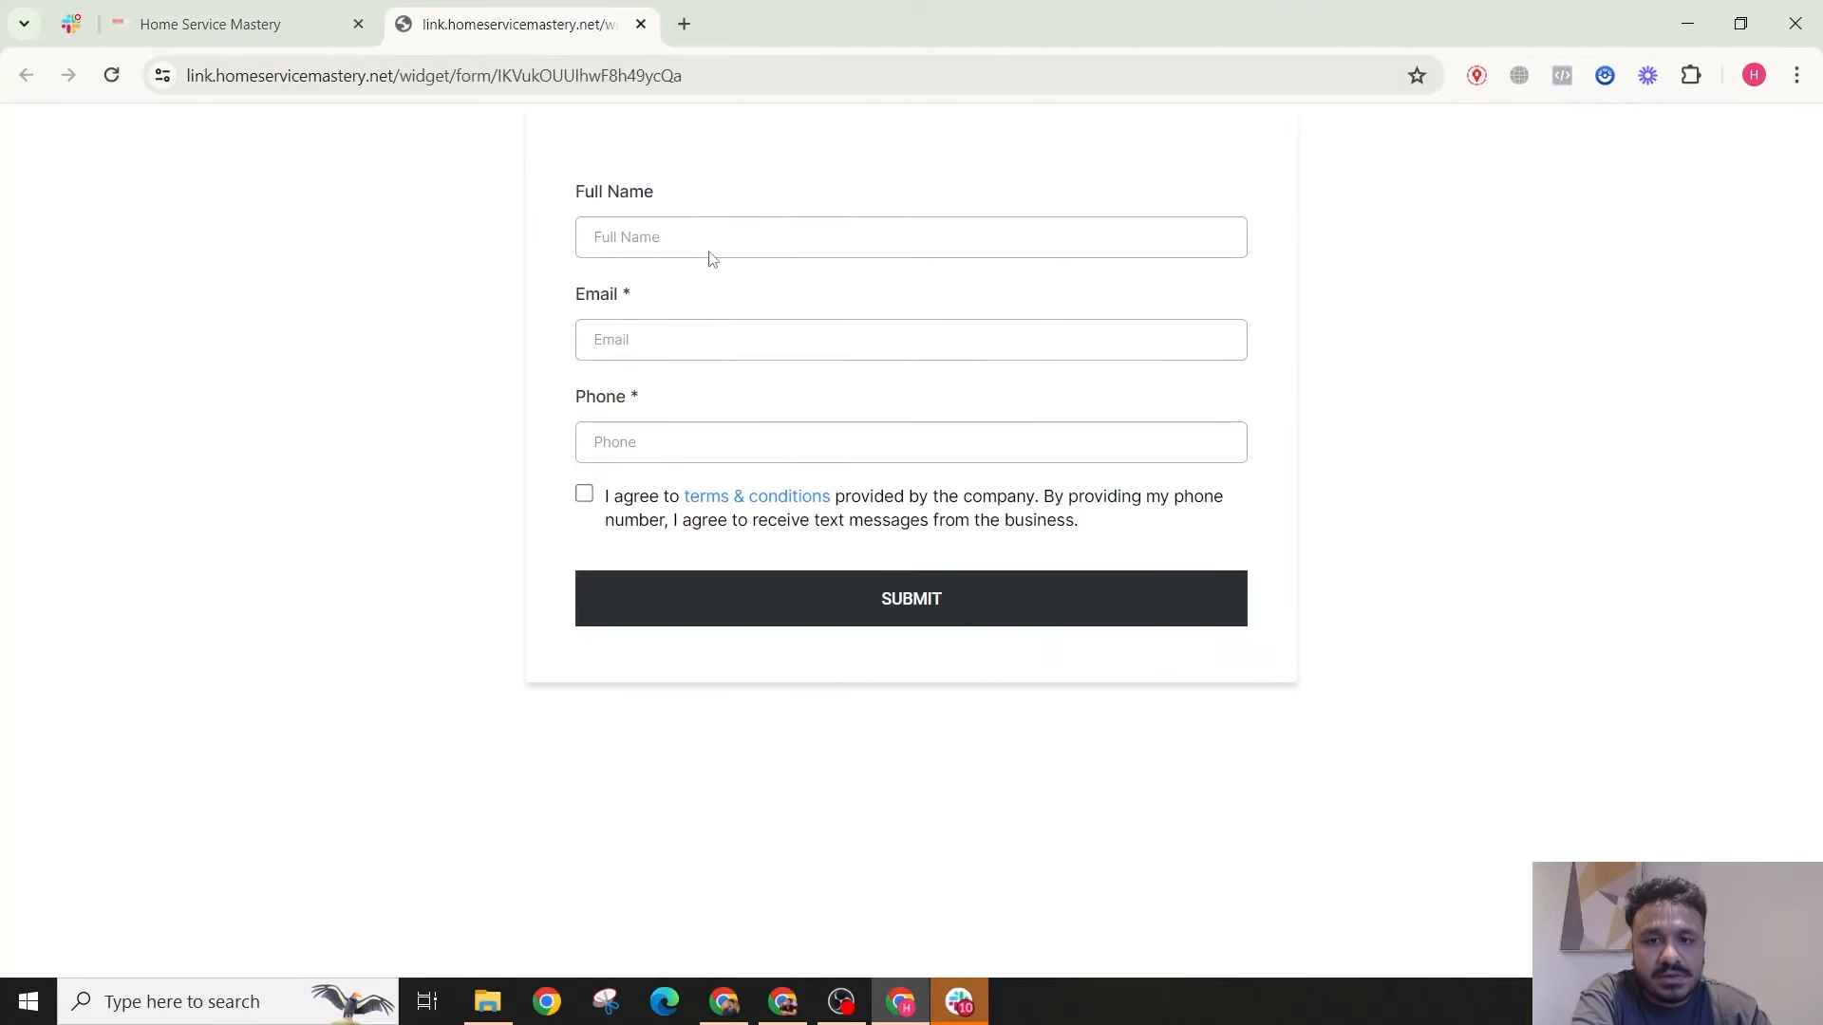
click(181, 19)
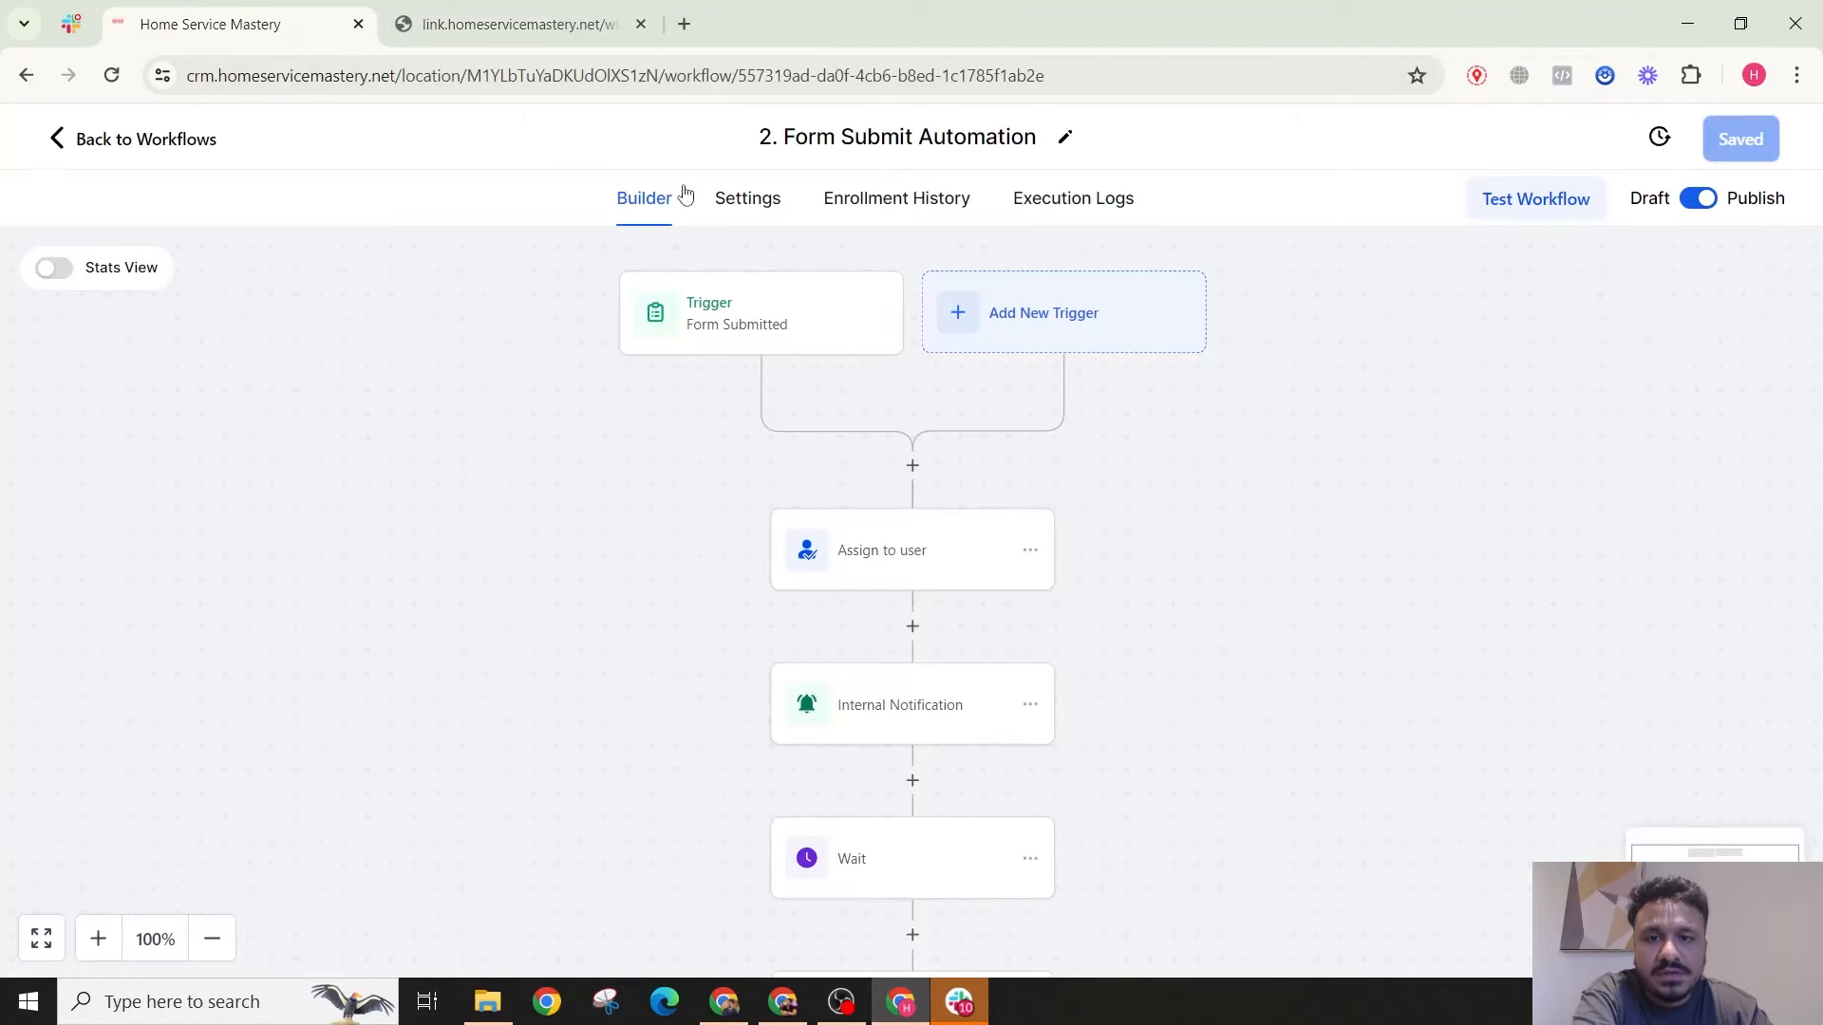
click(936, 214)
click(427, 24)
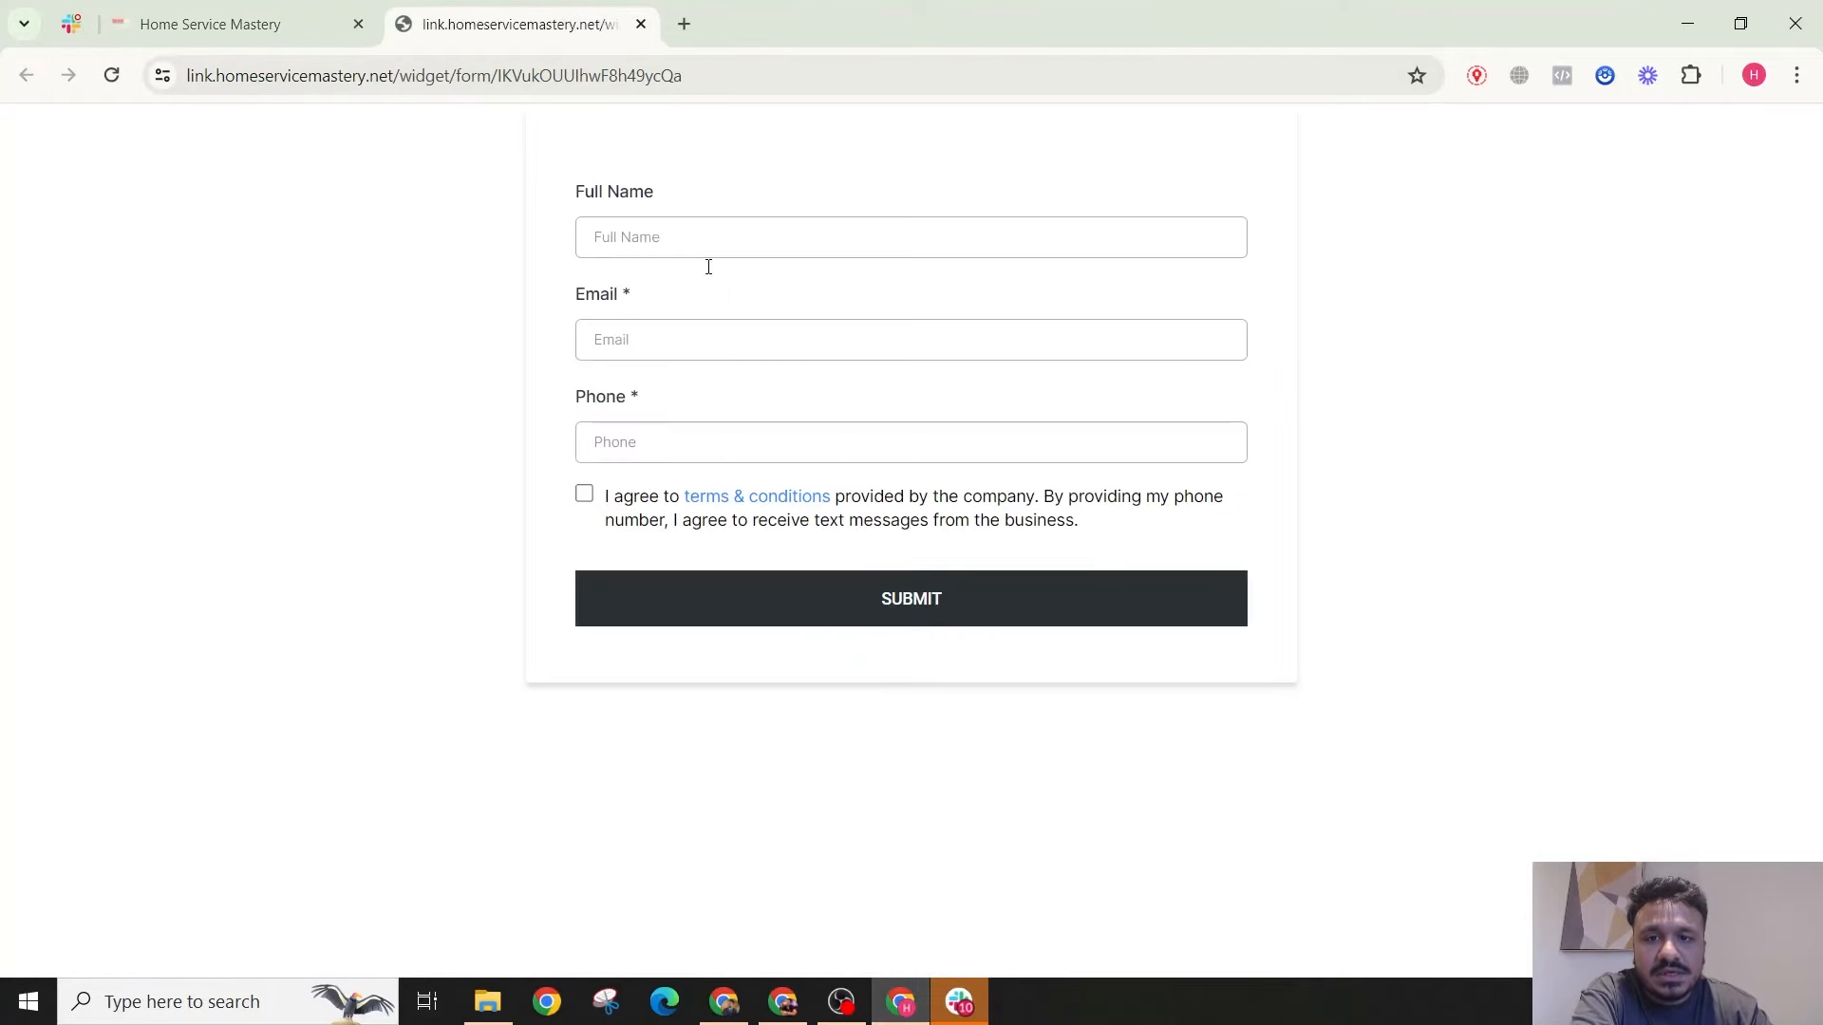
Step: Fill in a test full name, e-mail and phone number, accept the terms, and submit the form
click(655, 222)
click(753, 293)
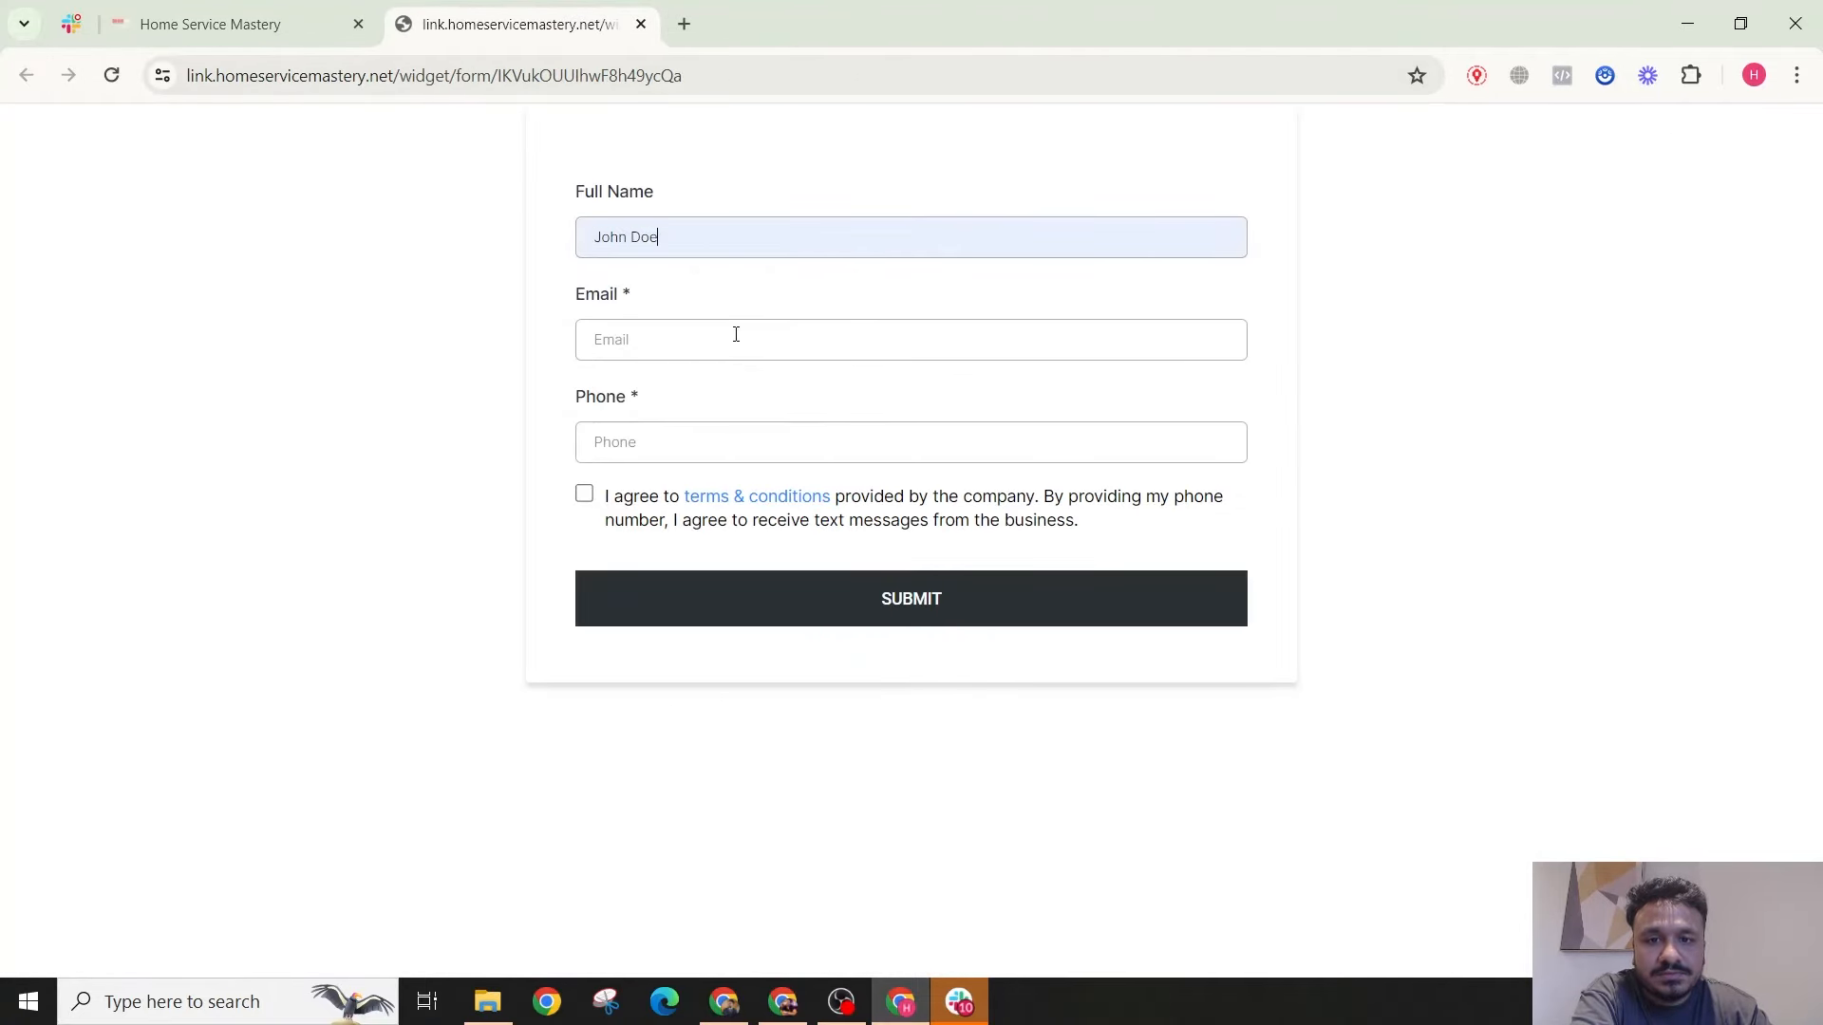
click(745, 343)
click(790, 440)
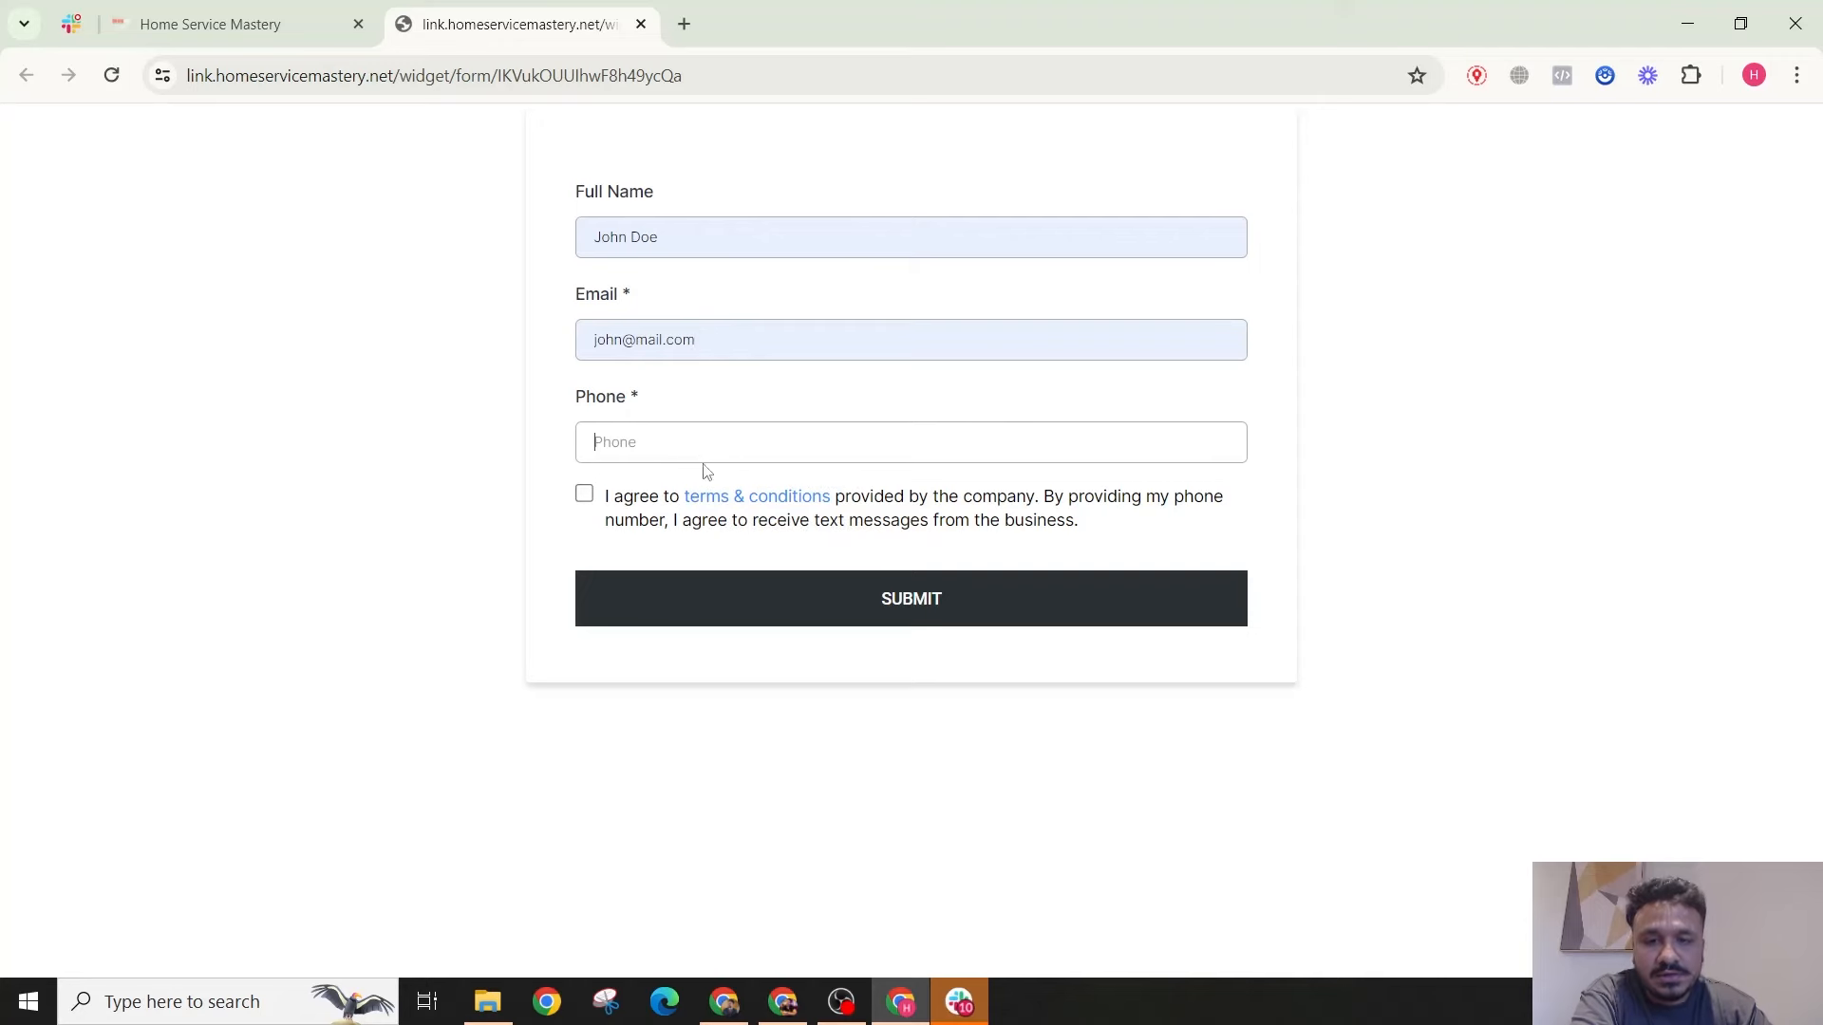
text(8885551234)
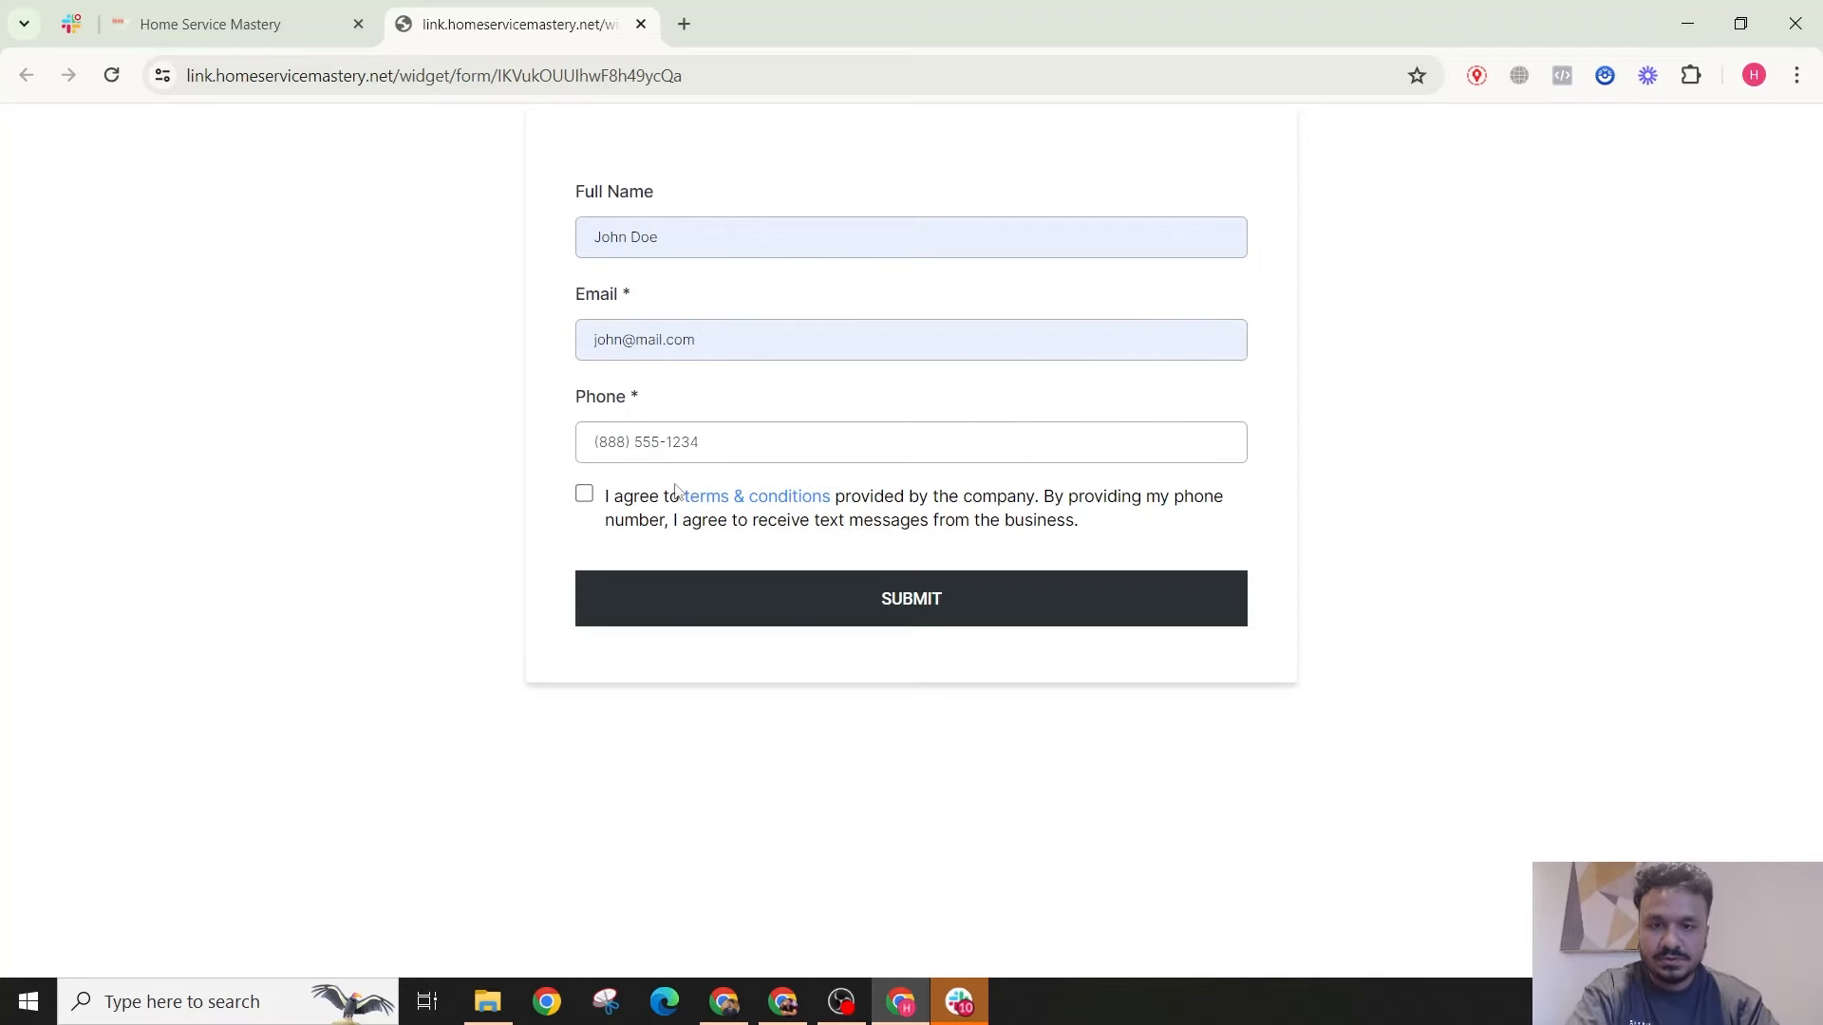
click(605, 498)
click(664, 601)
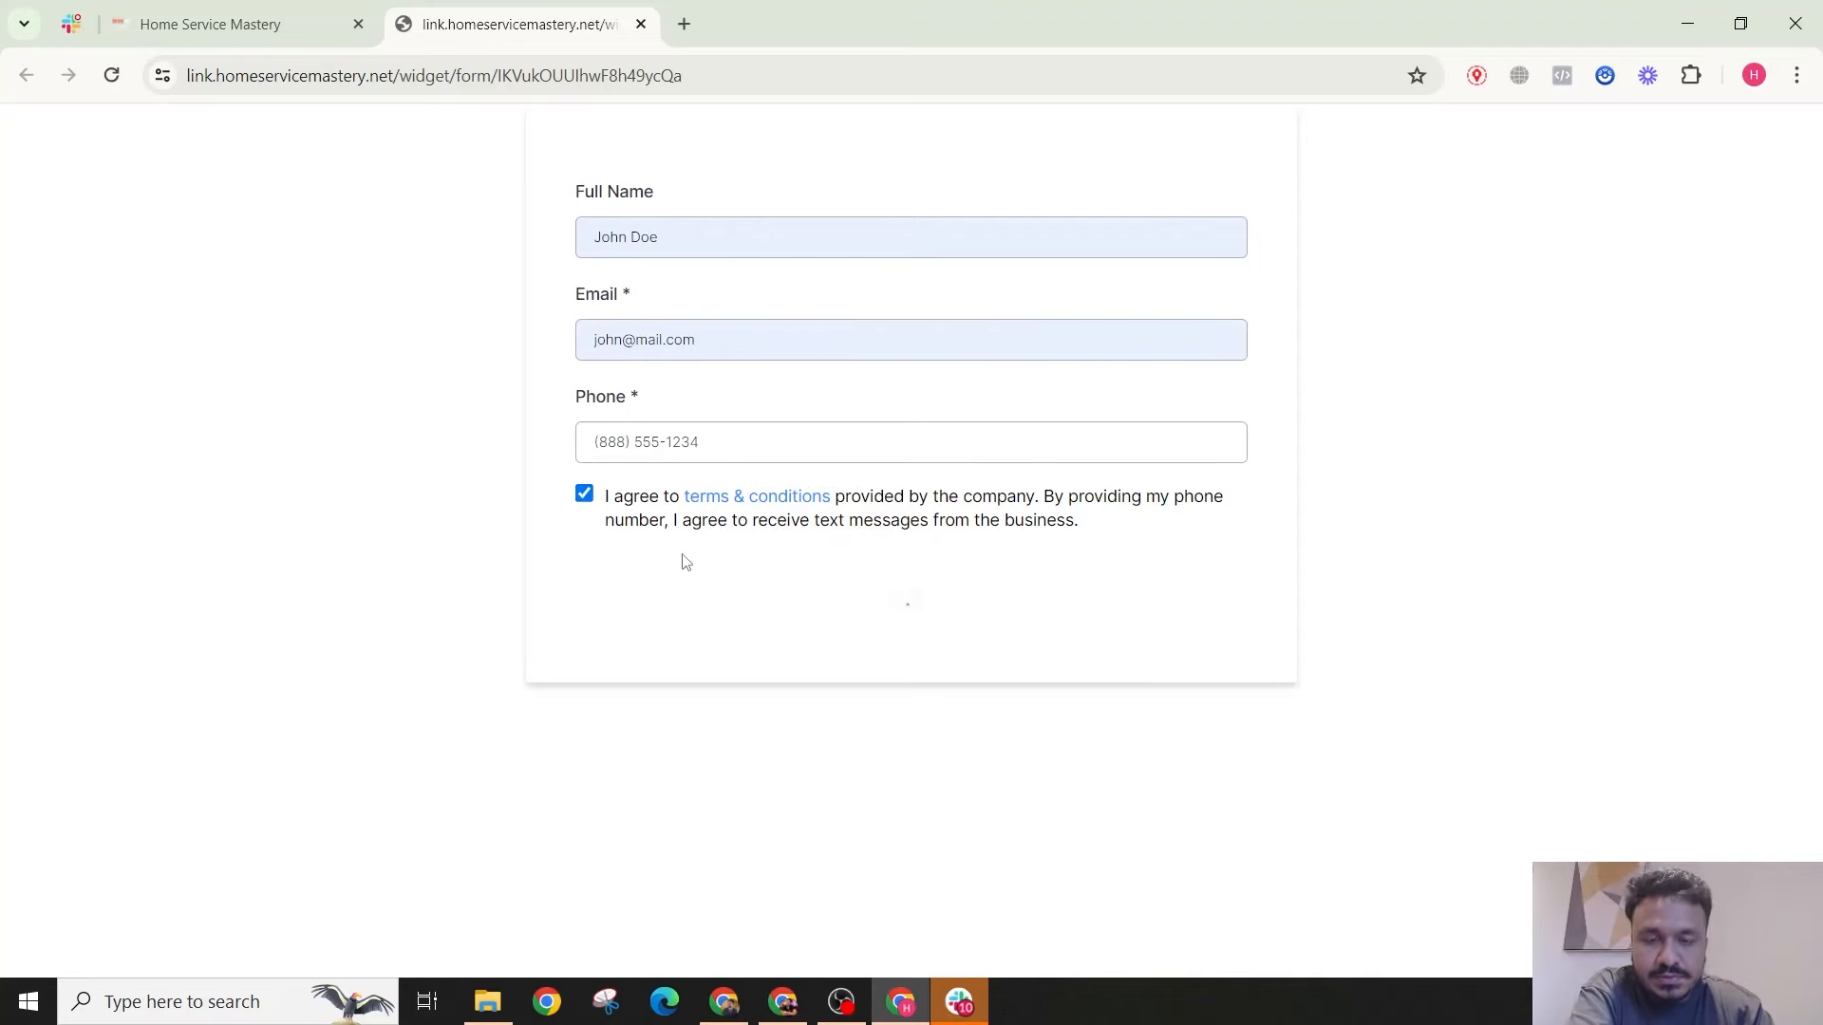
Step: Confirm in Execution Logs that Assign User and Internal Notification ran for the test contact, then open Settings
key(ctrl+shift+Tab)
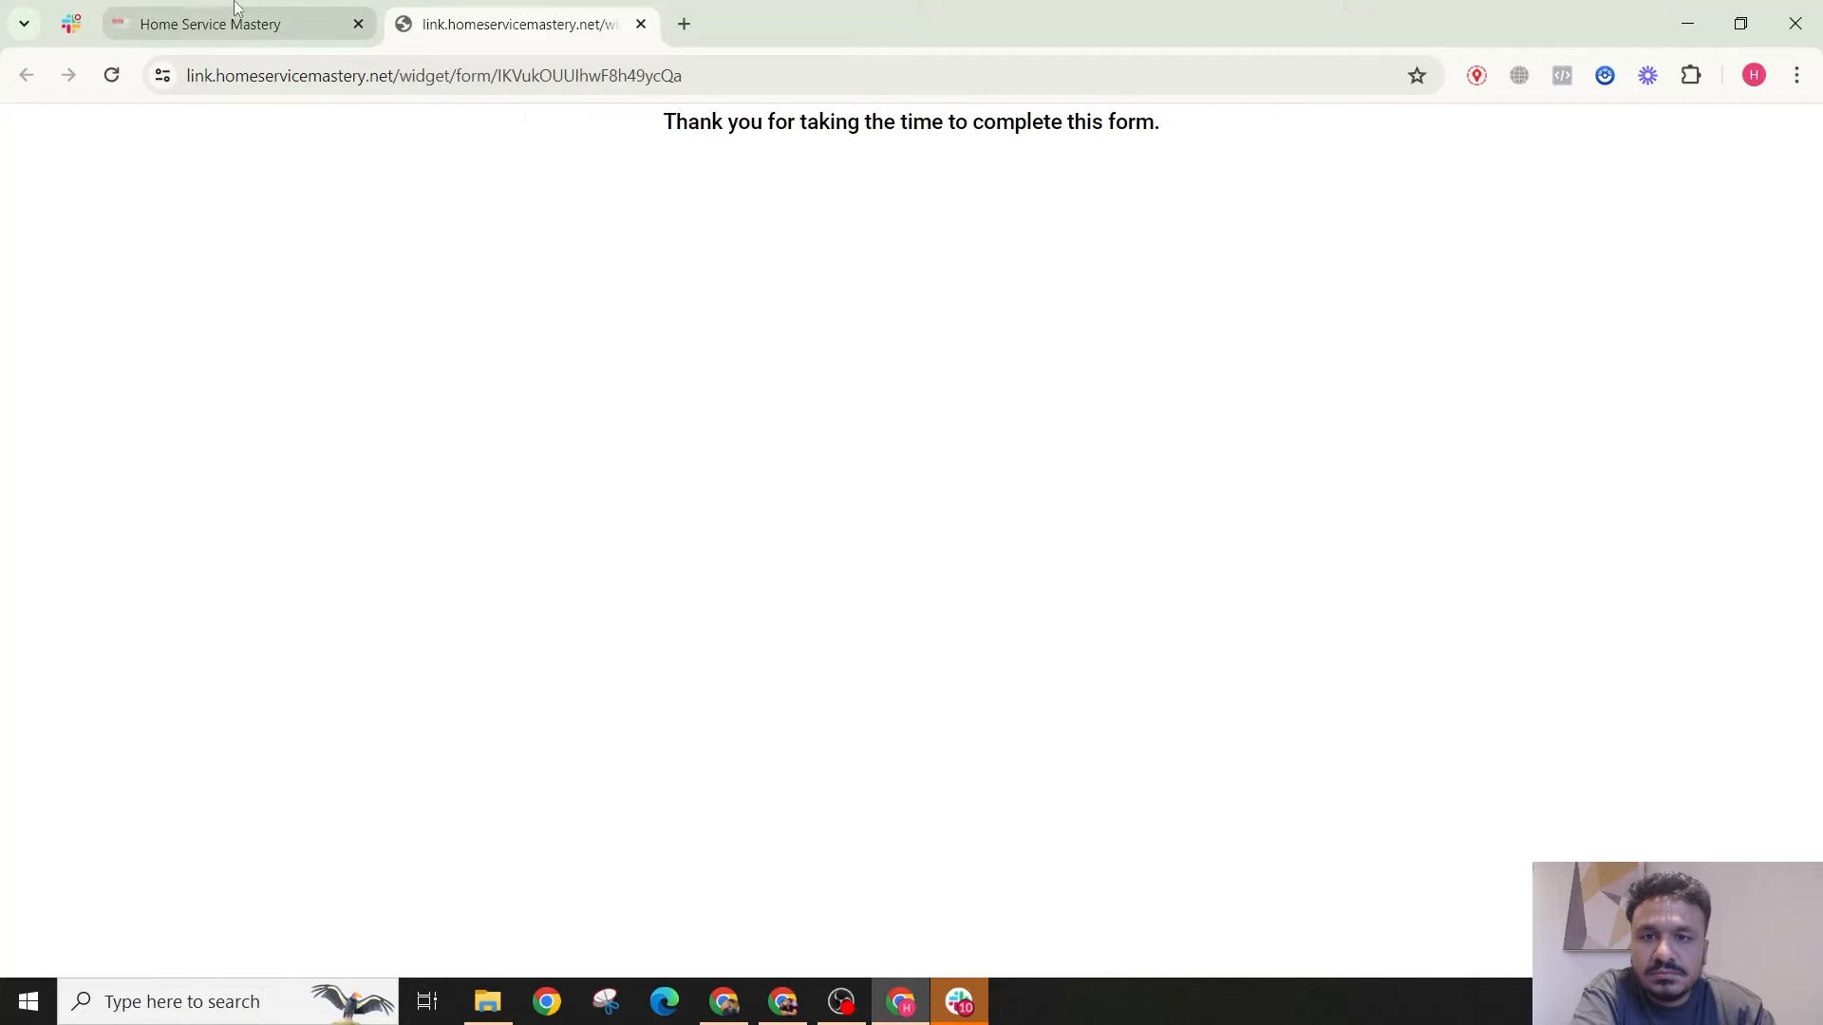
click(748, 199)
click(883, 199)
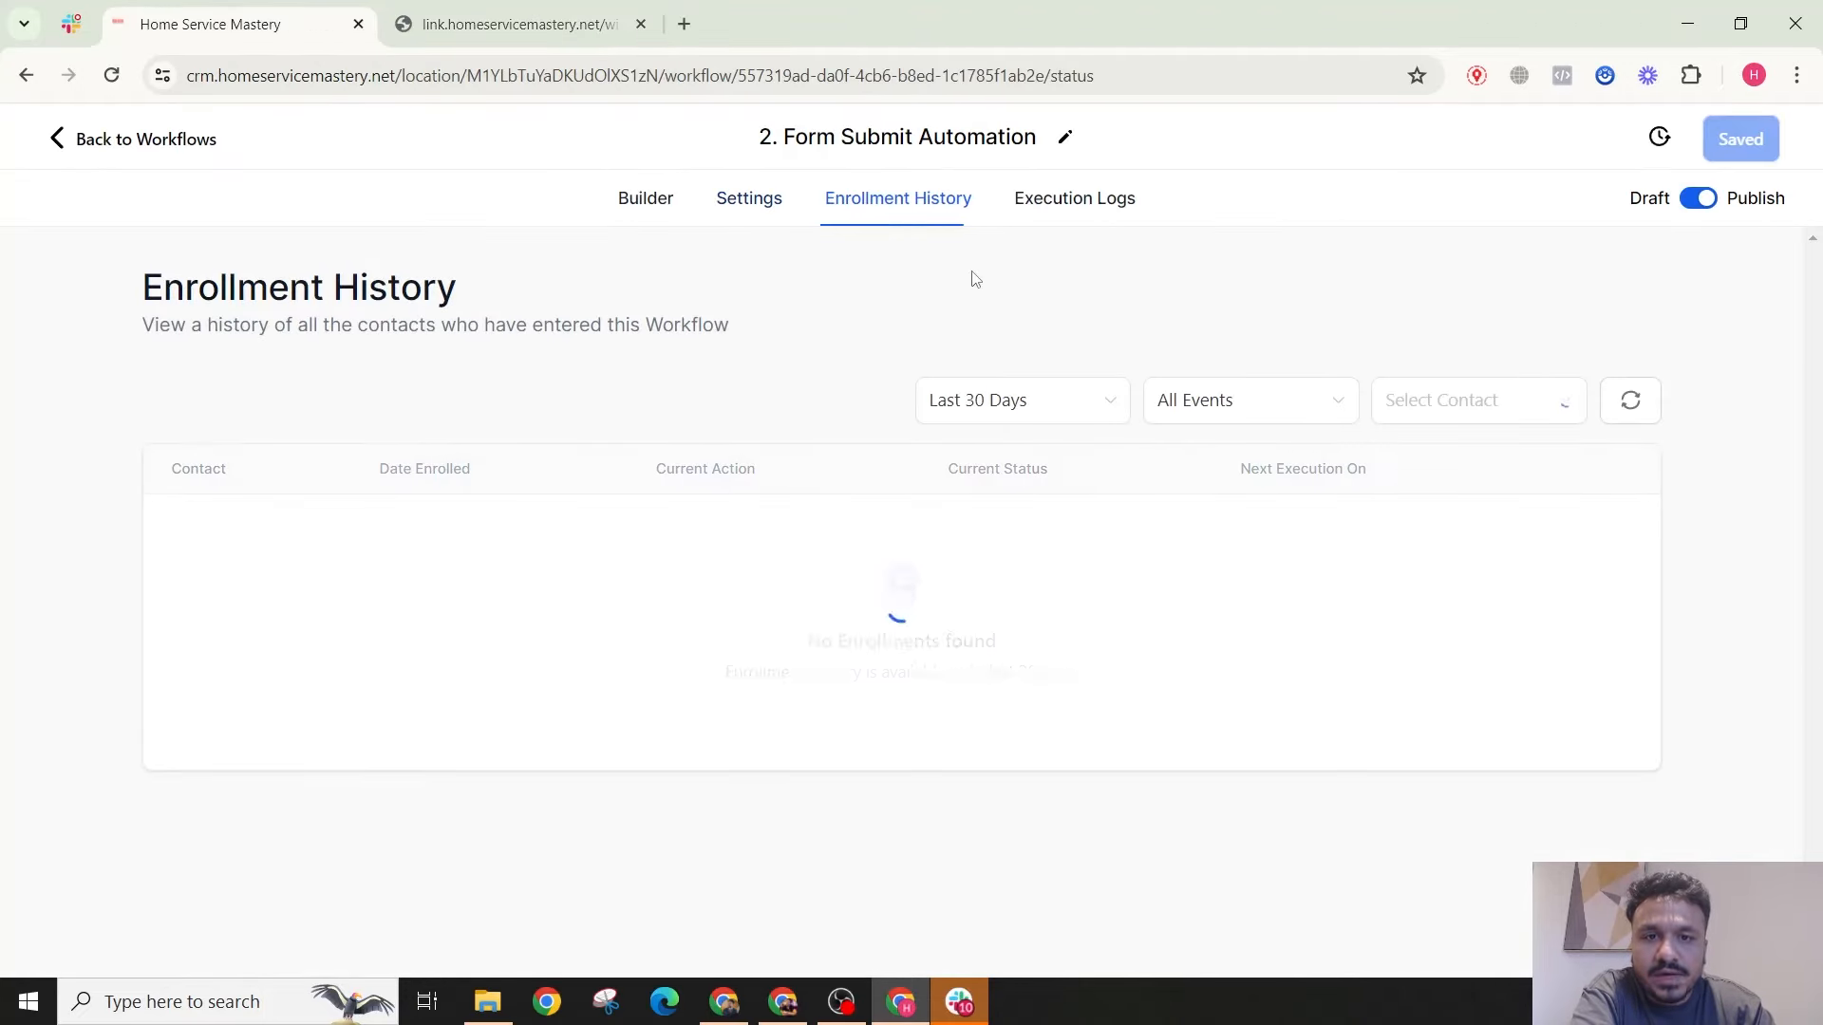
click(1115, 204)
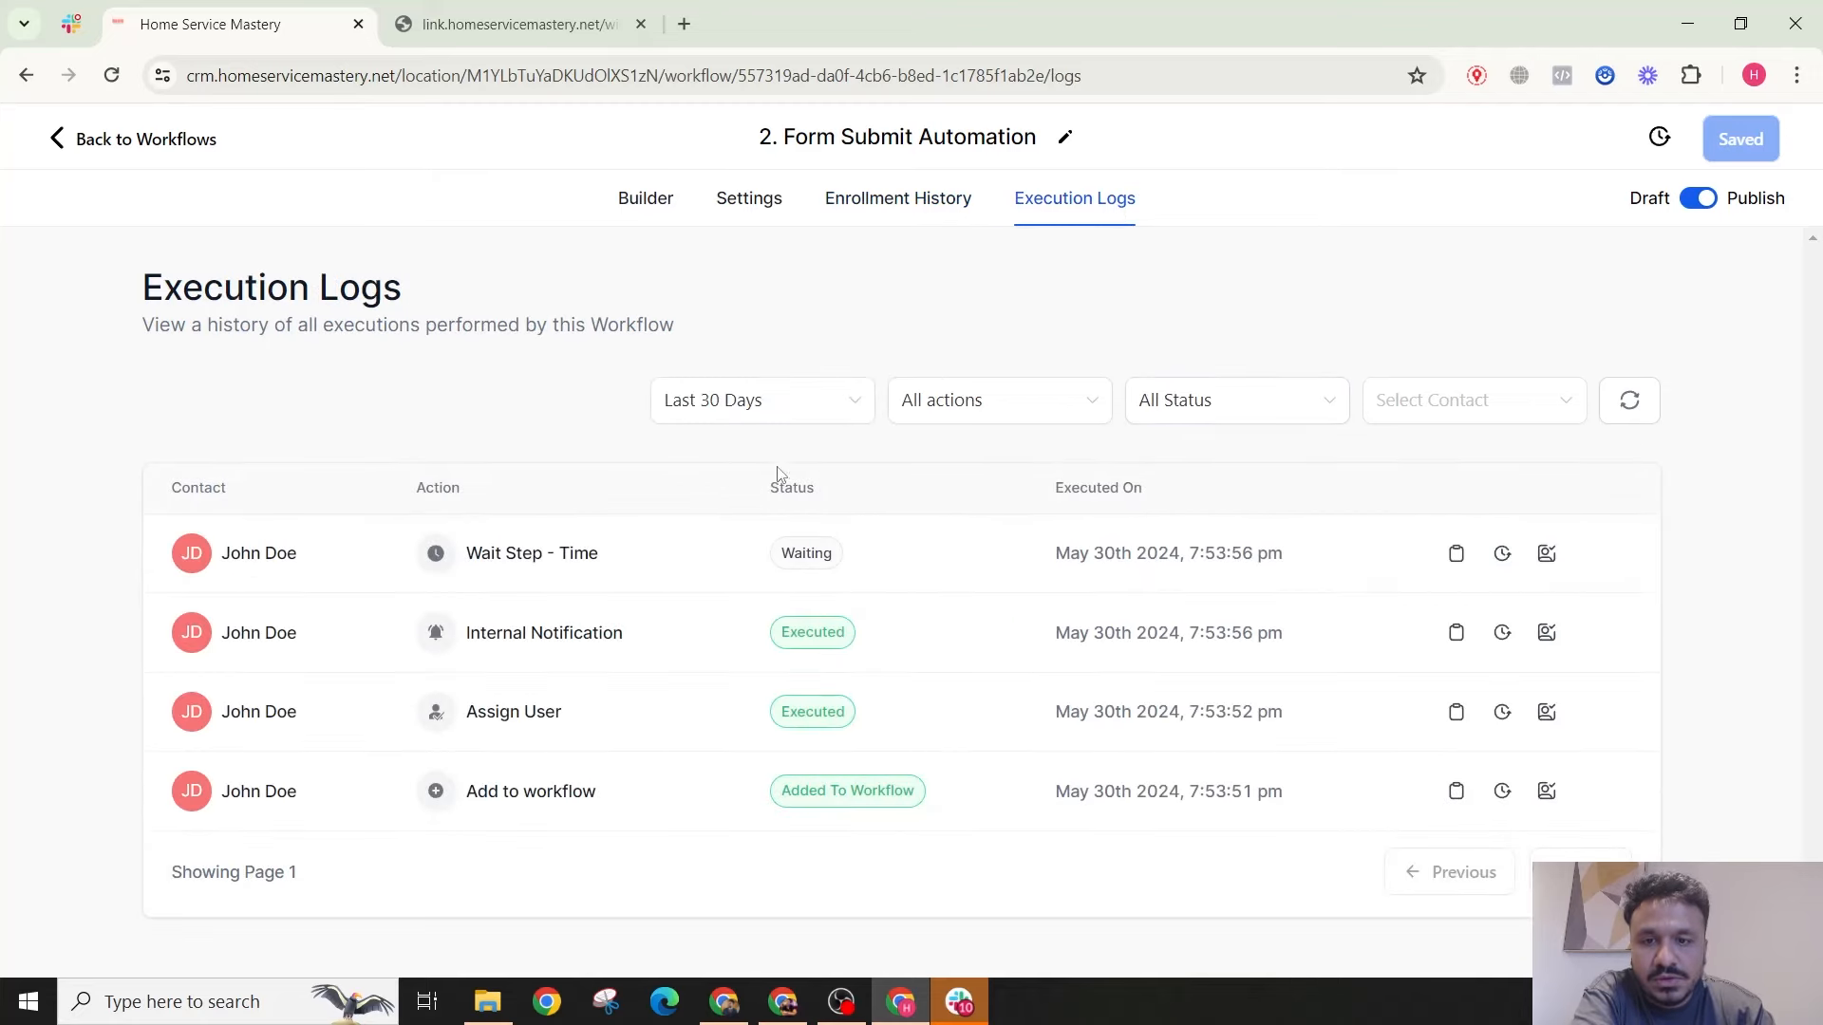
click(641, 201)
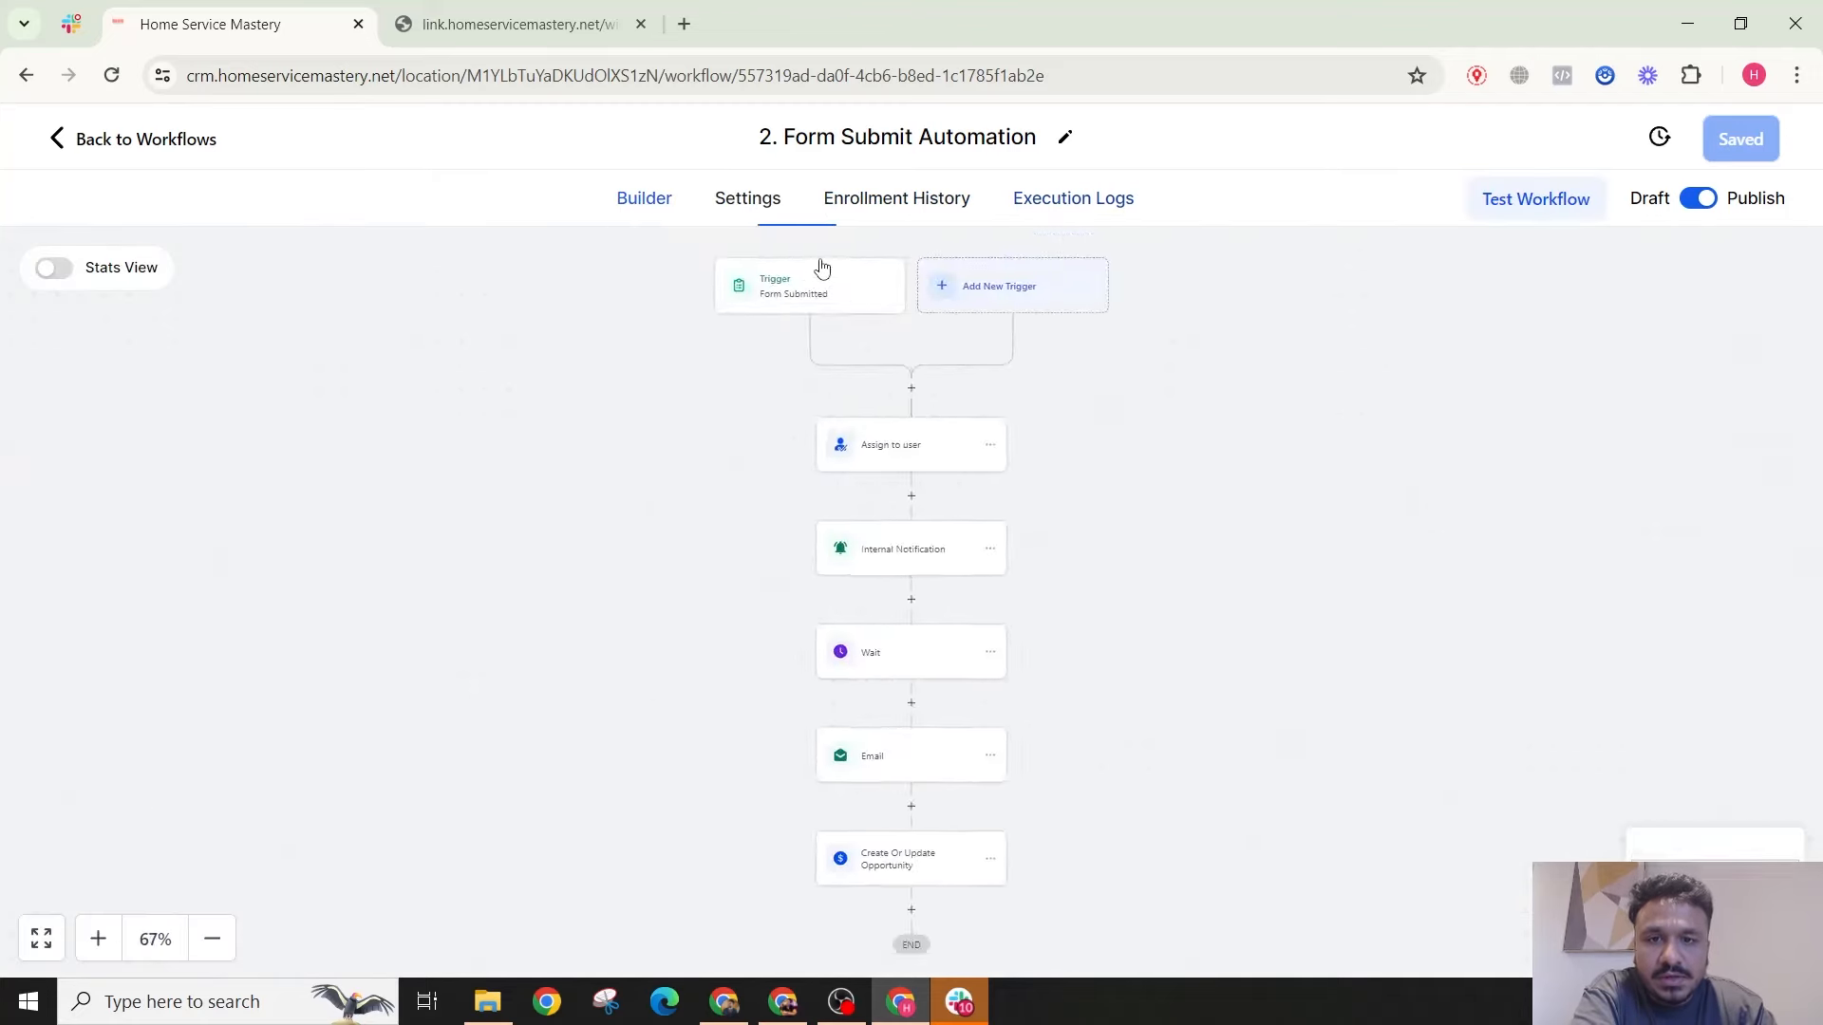
click(746, 201)
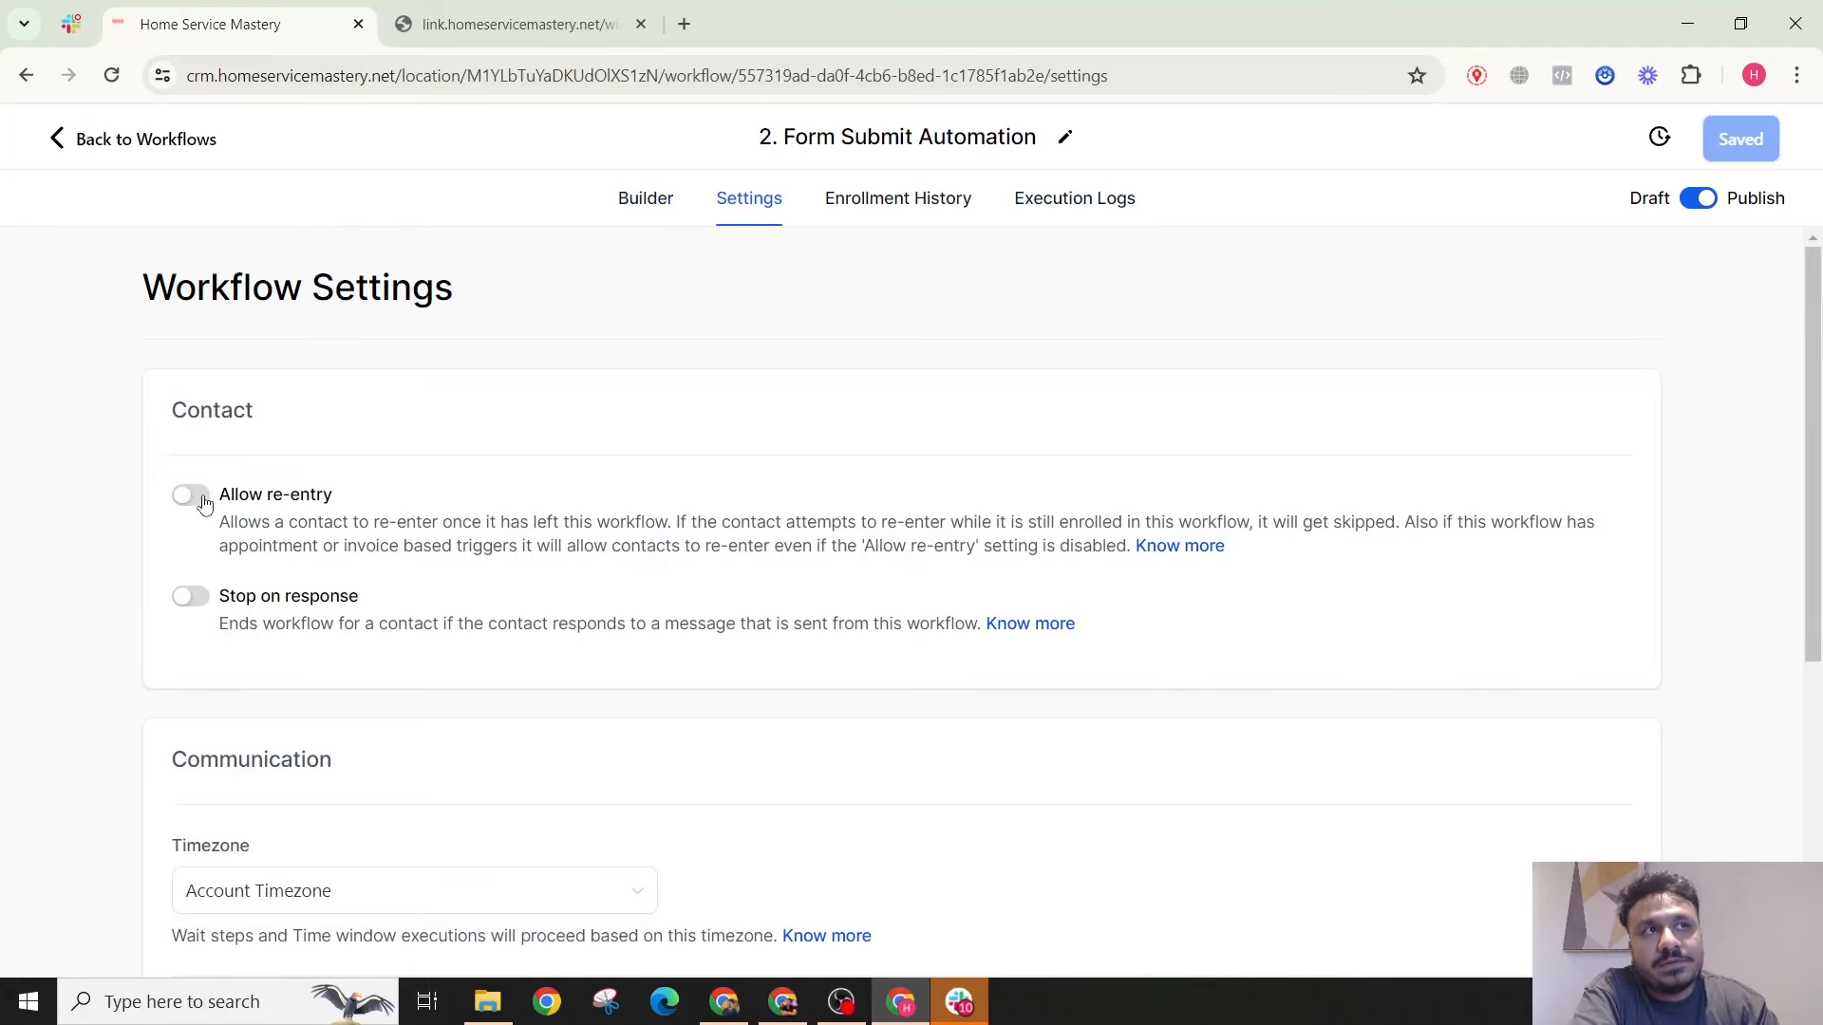
click(477, 38)
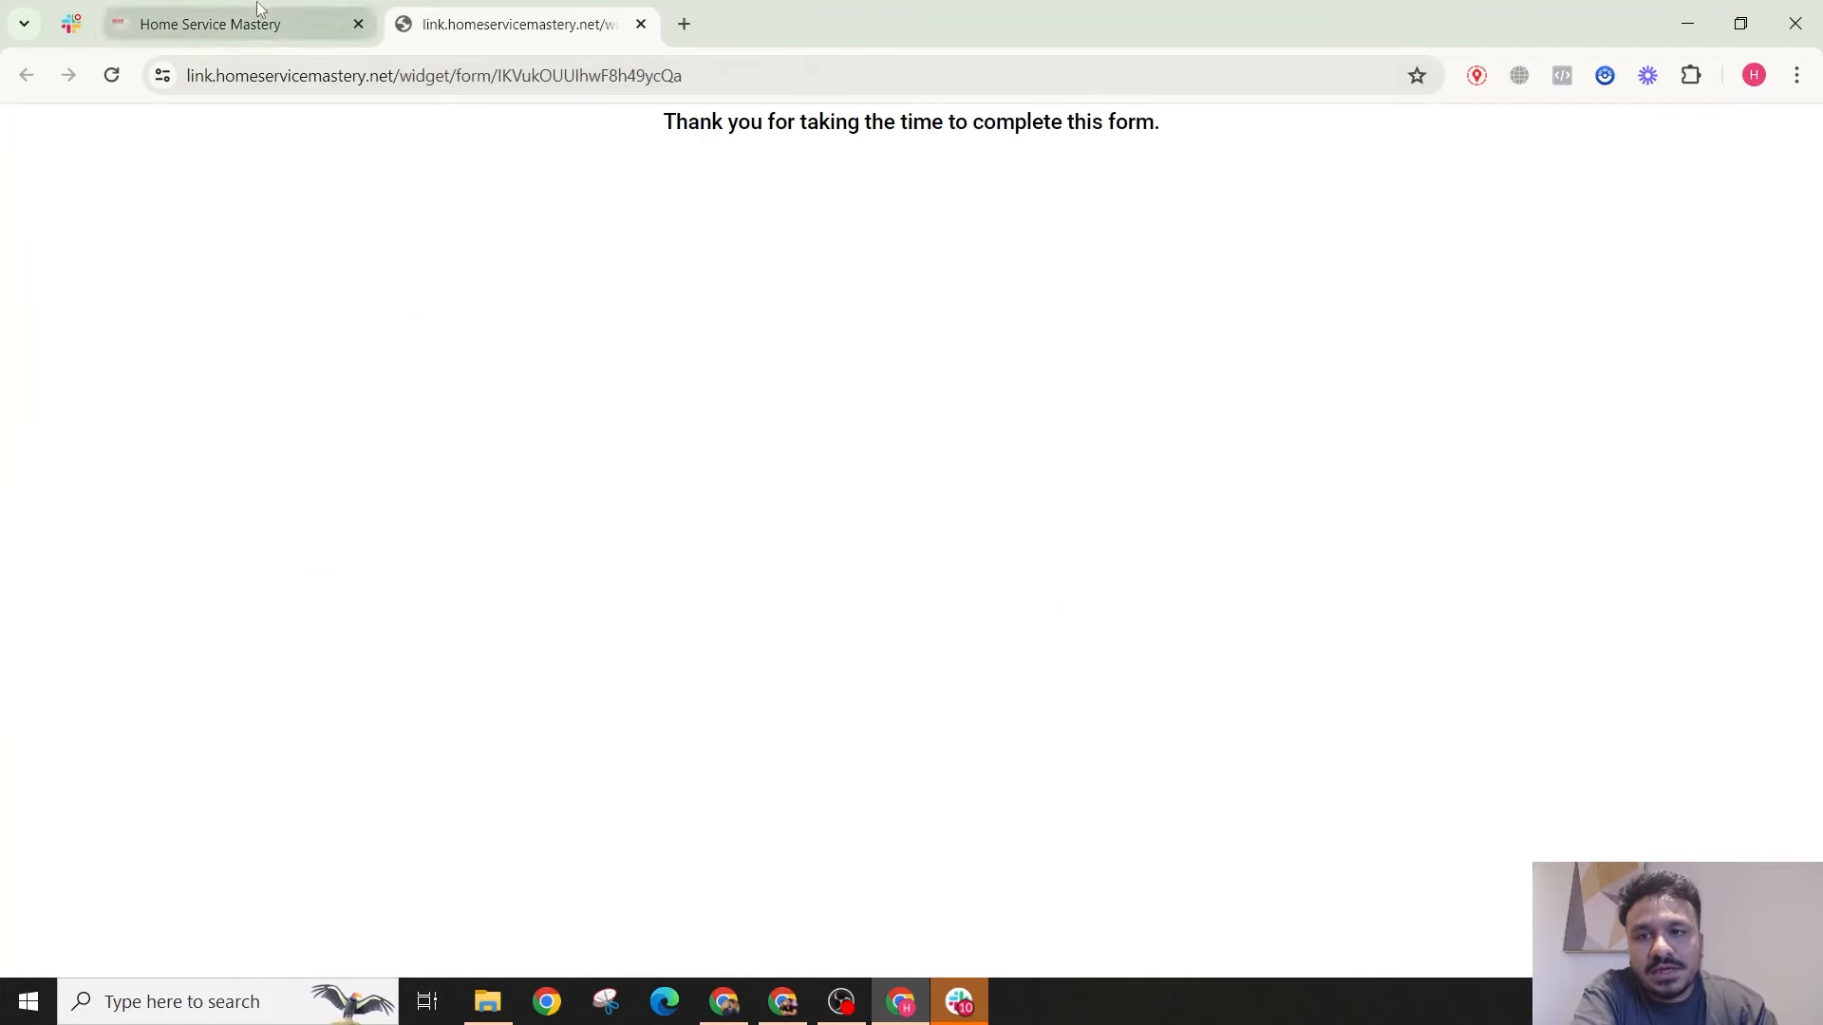
click(237, 24)
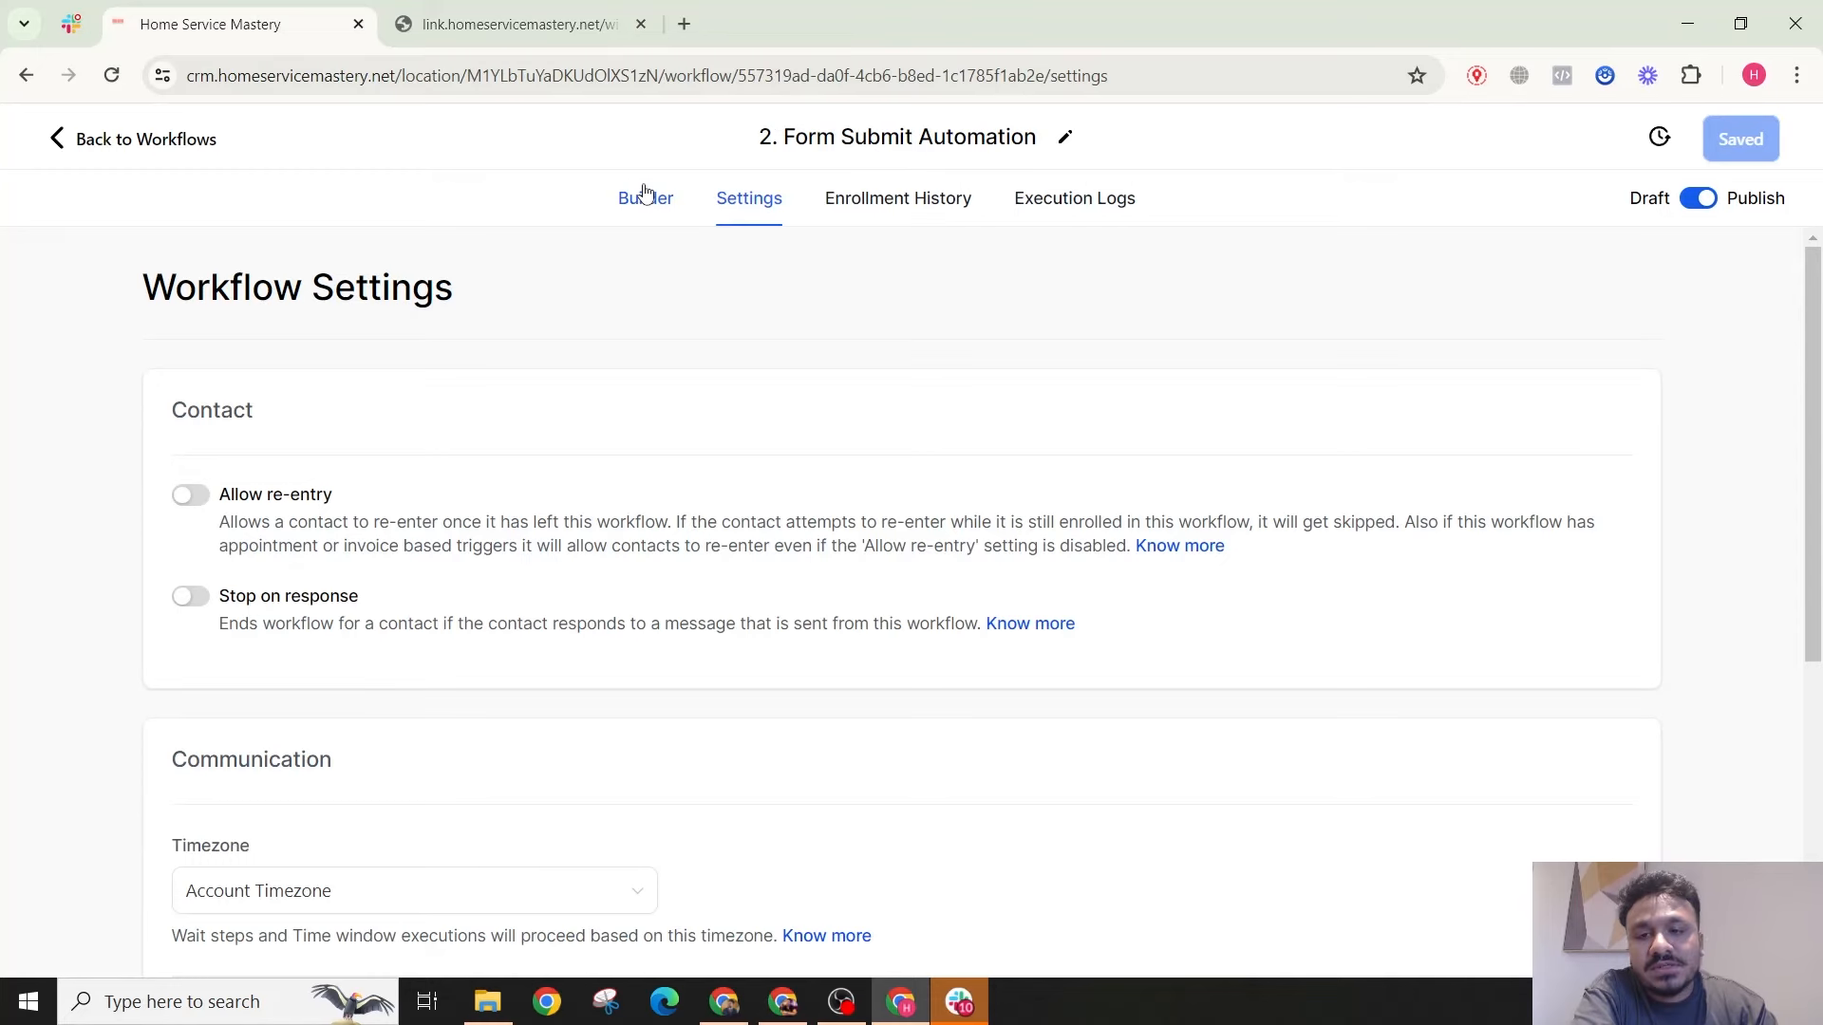
click(190, 495)
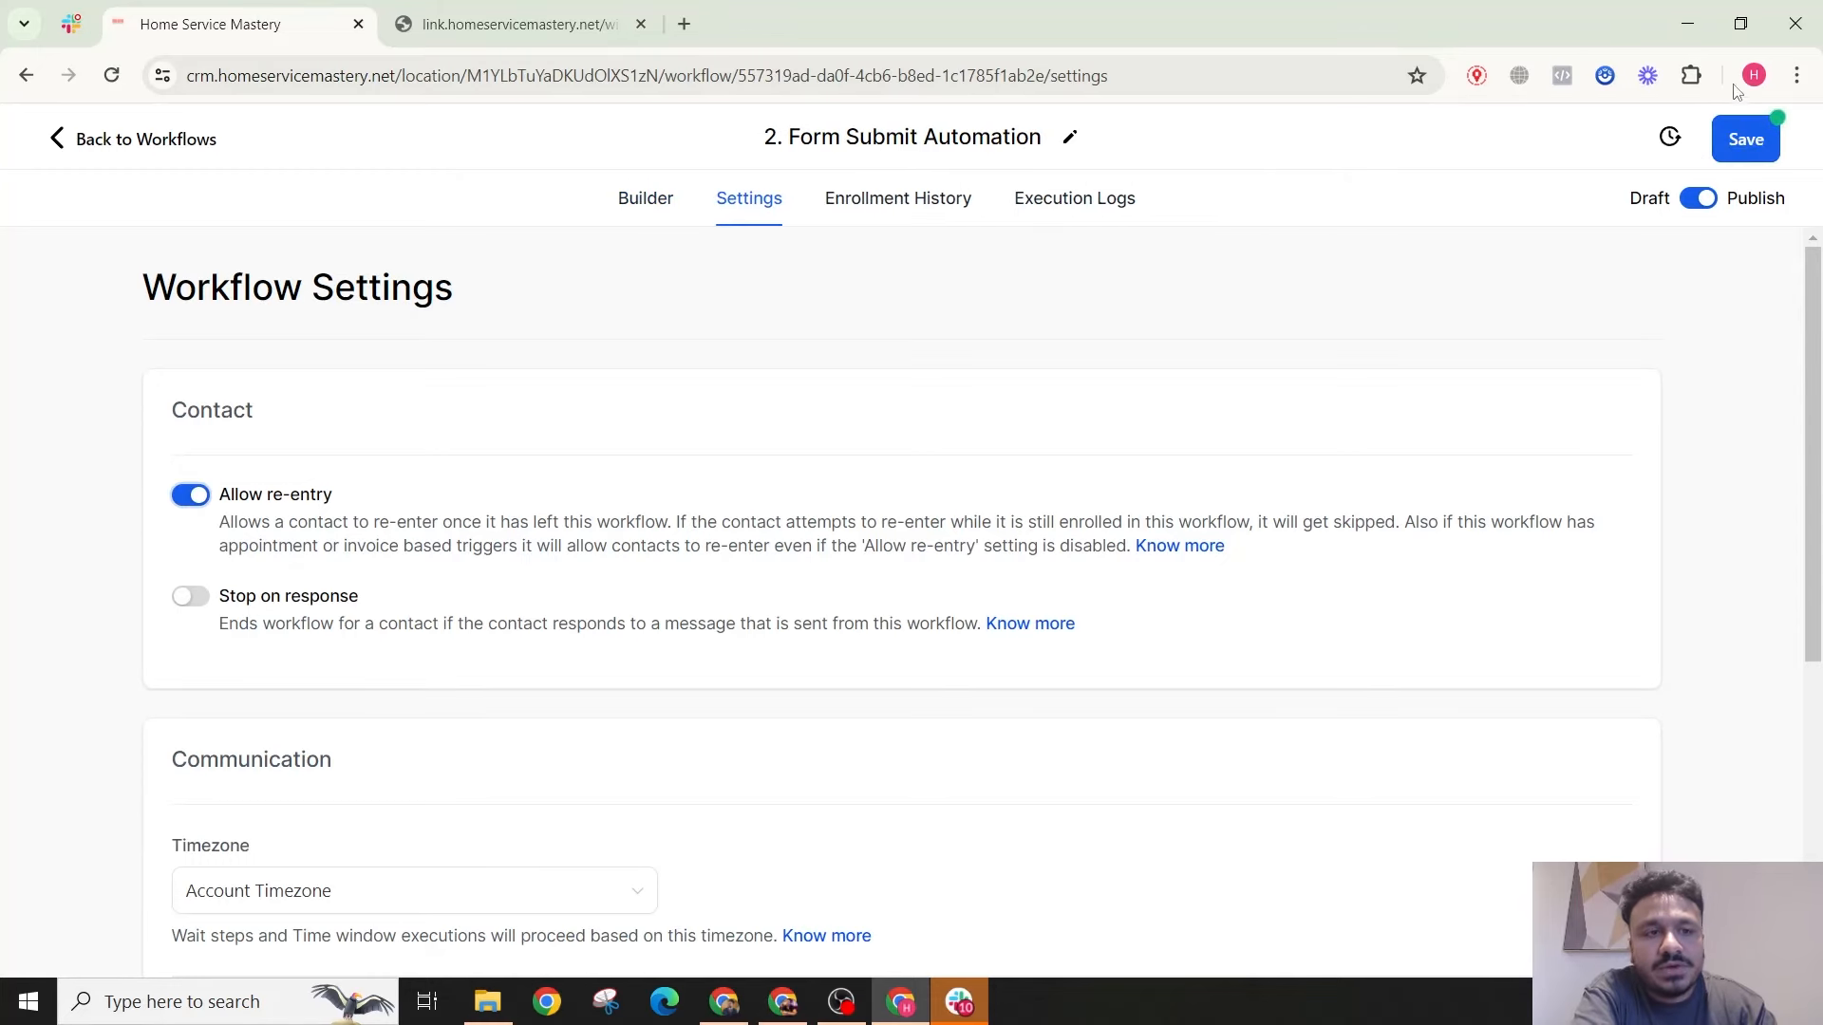
click(1745, 139)
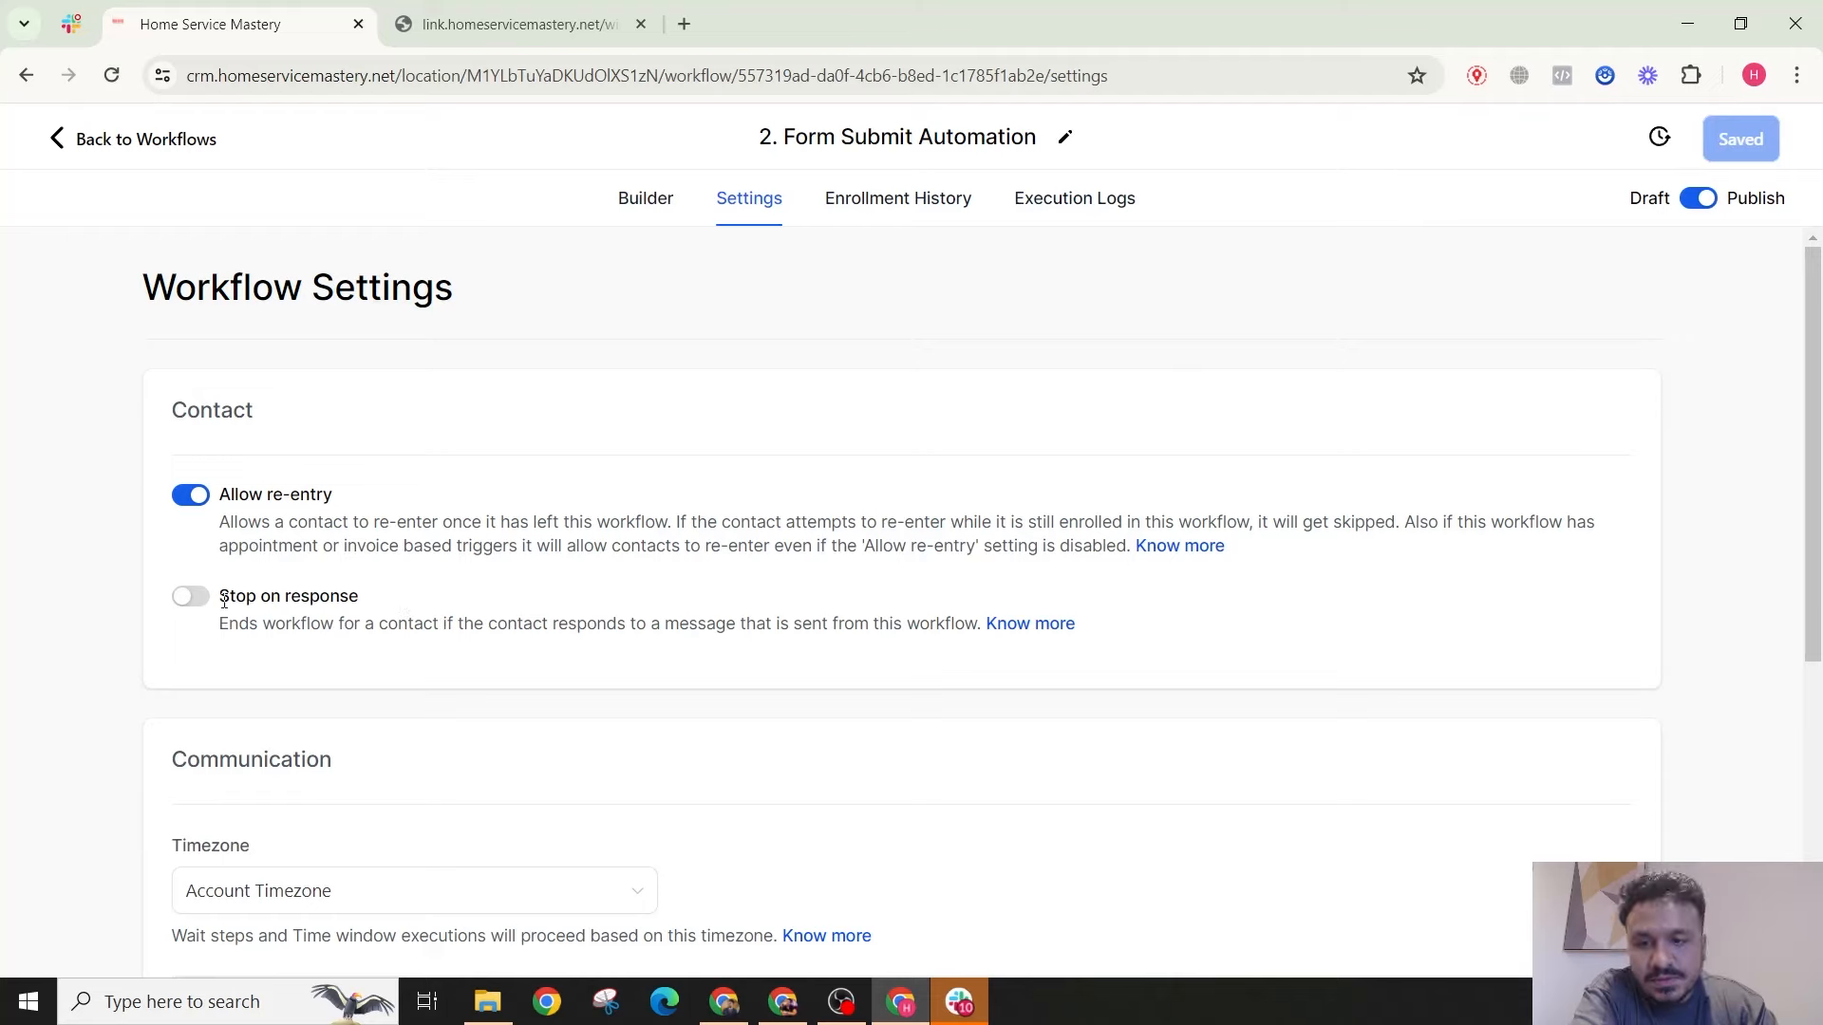
scroll(315, 541, down, 5)
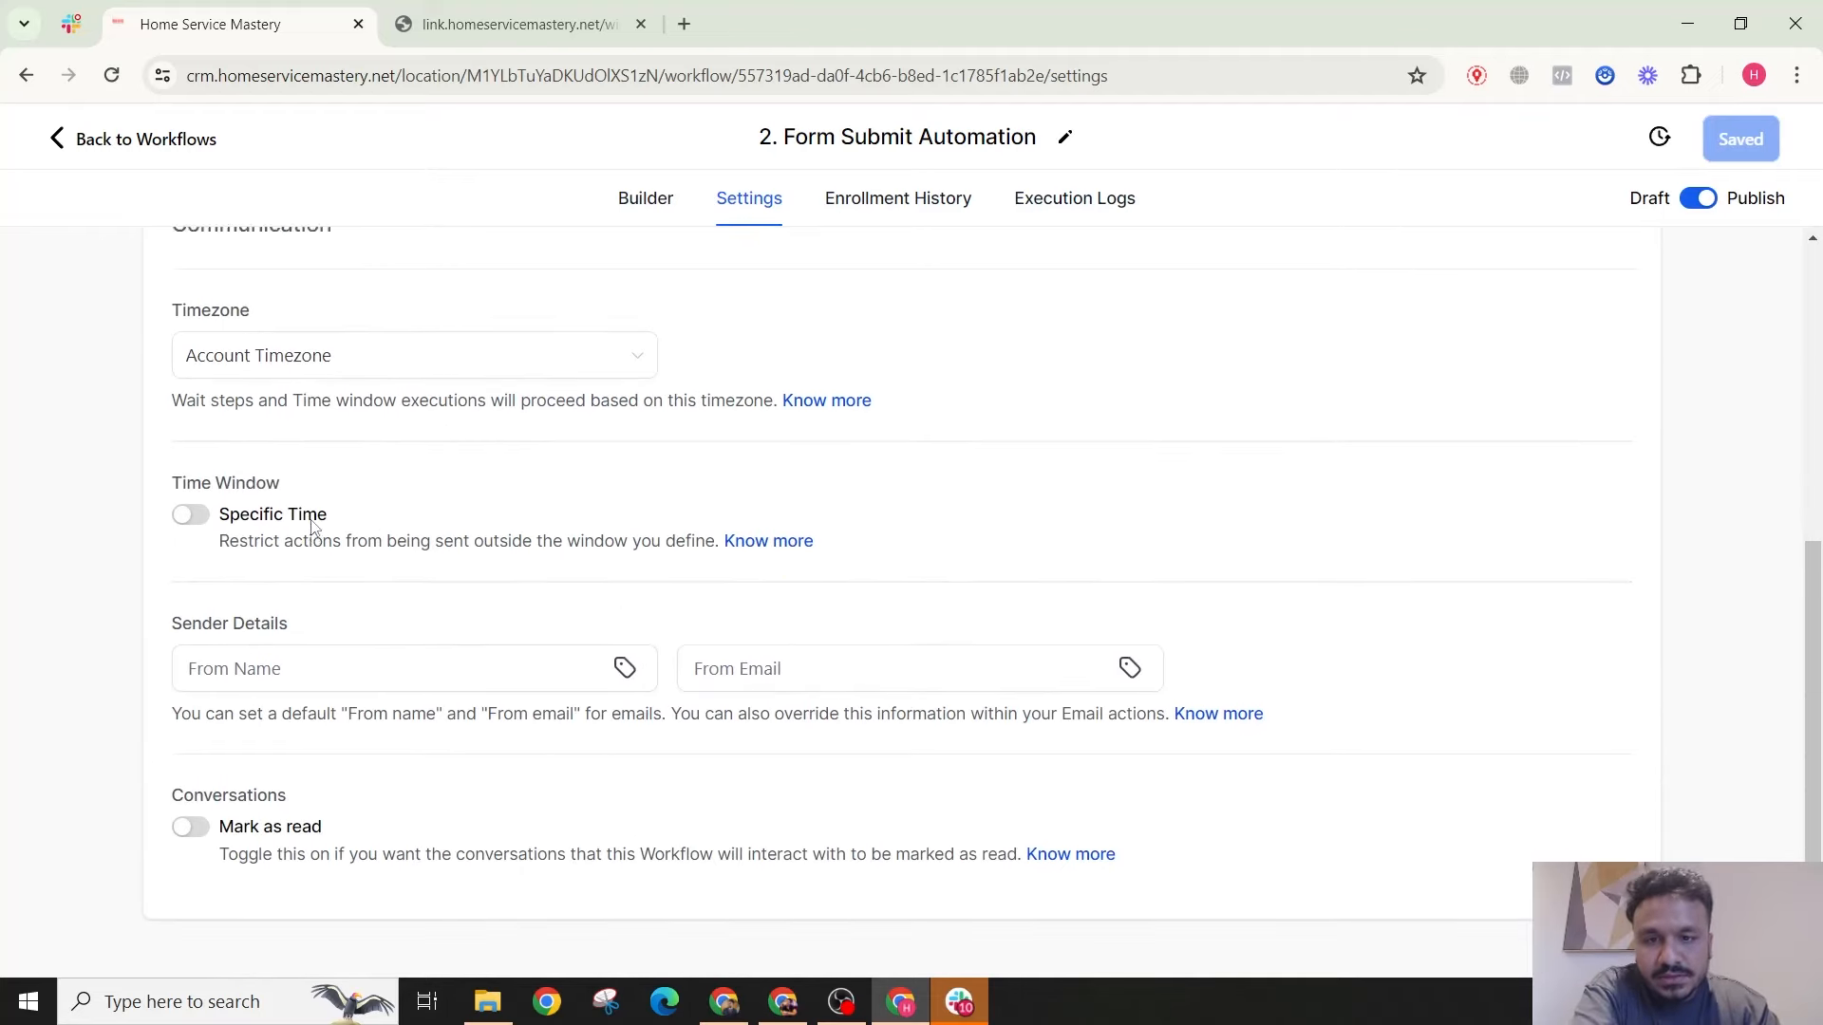
scroll(306, 517, up, 6)
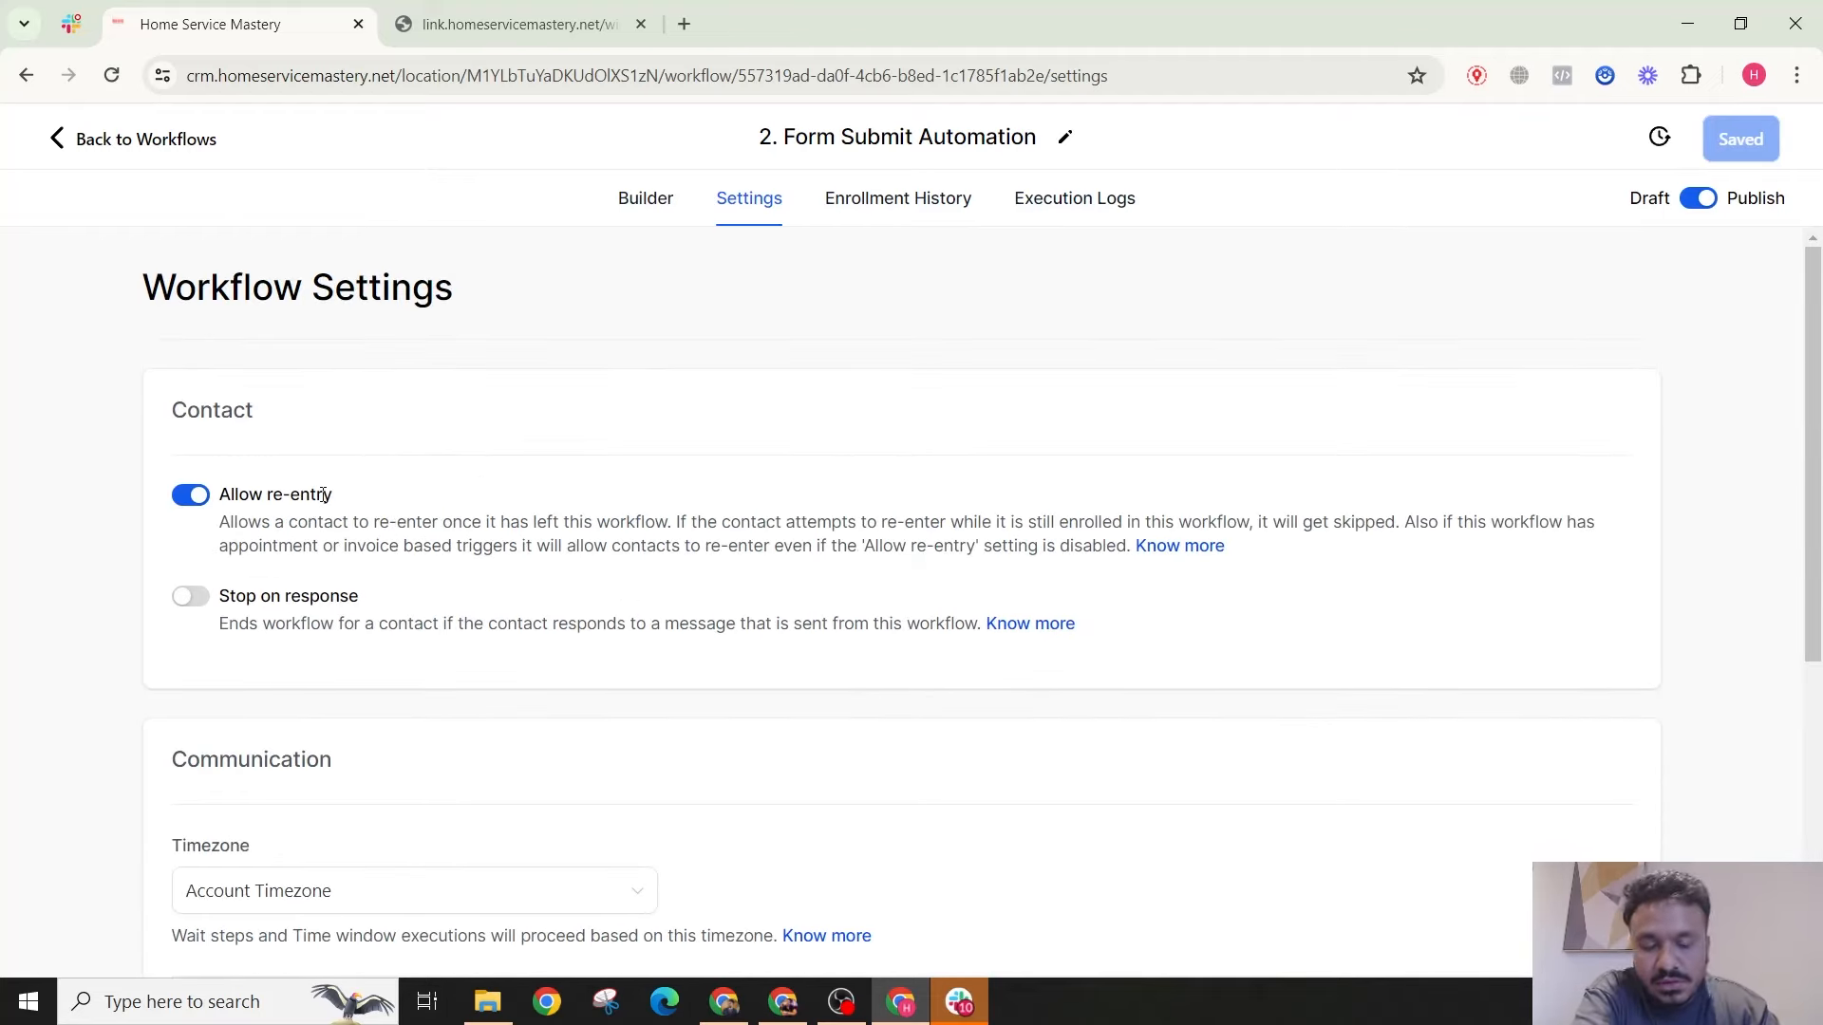
scroll(324, 494, down, 5)
scroll(317, 504, up, 5)
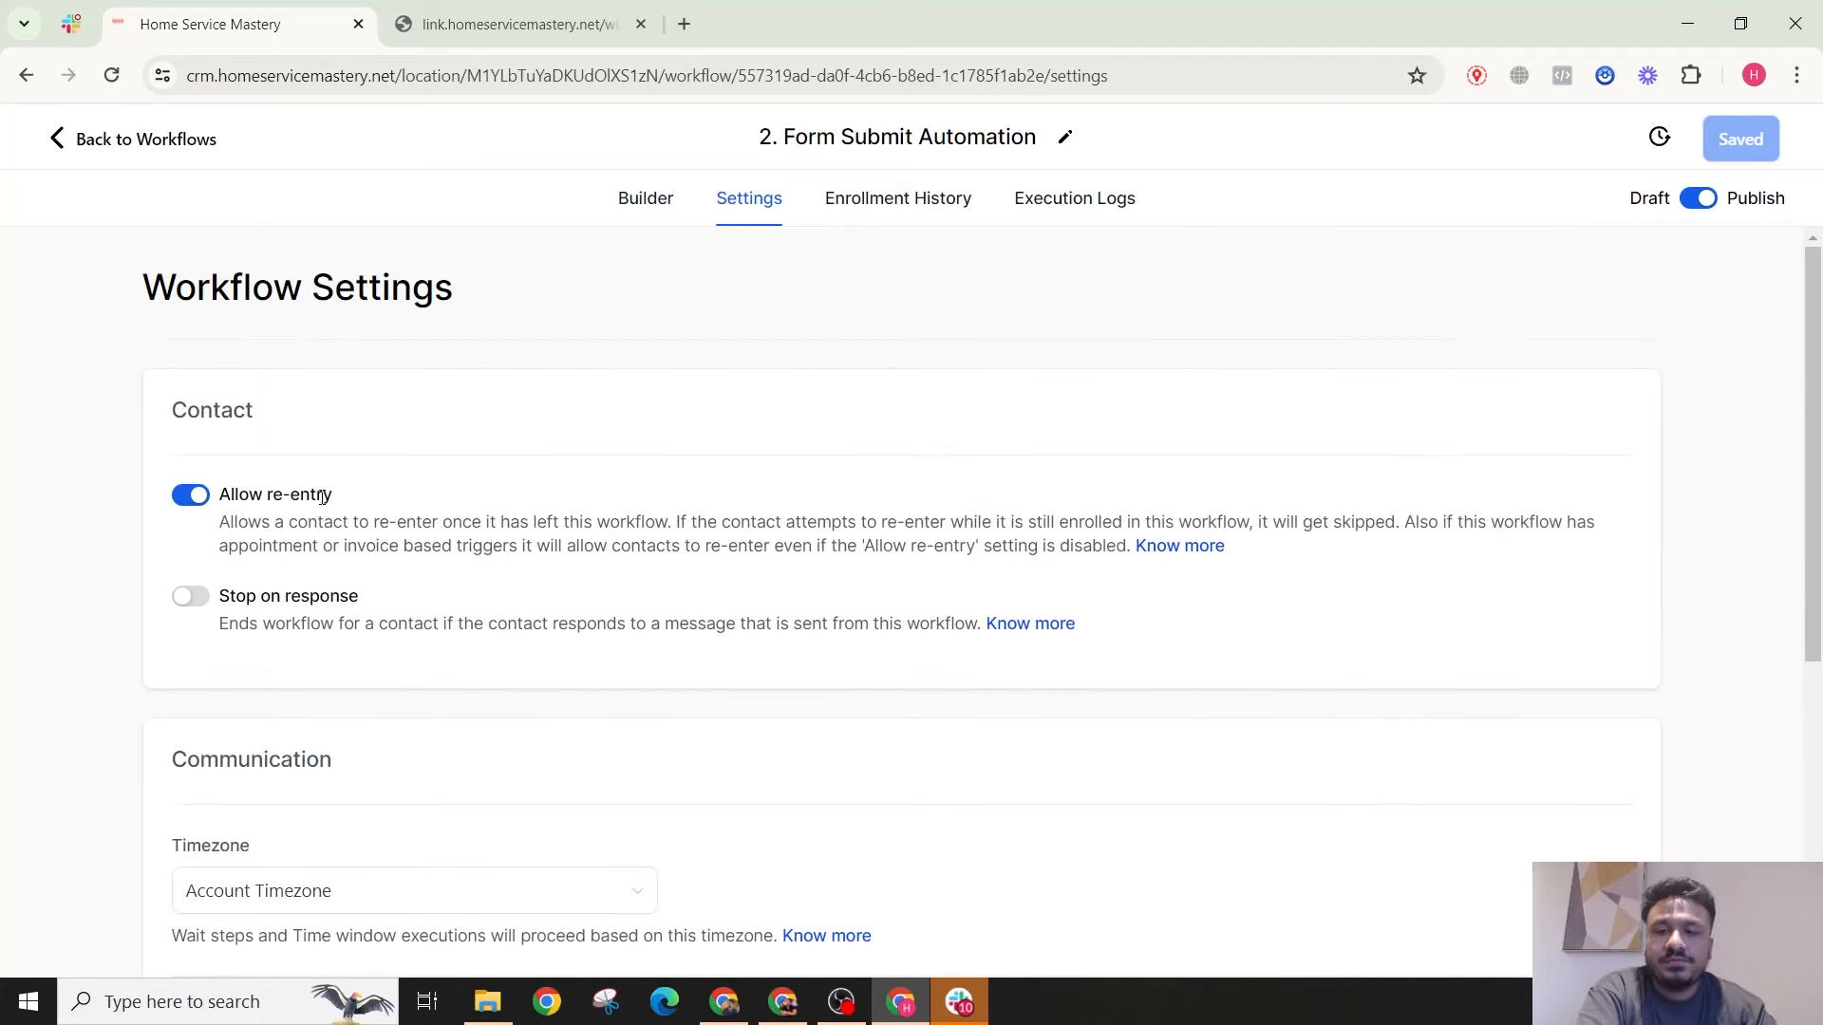
Step: Leave the workflow and review the existing surveys under Sites > Surveys
click(643, 226)
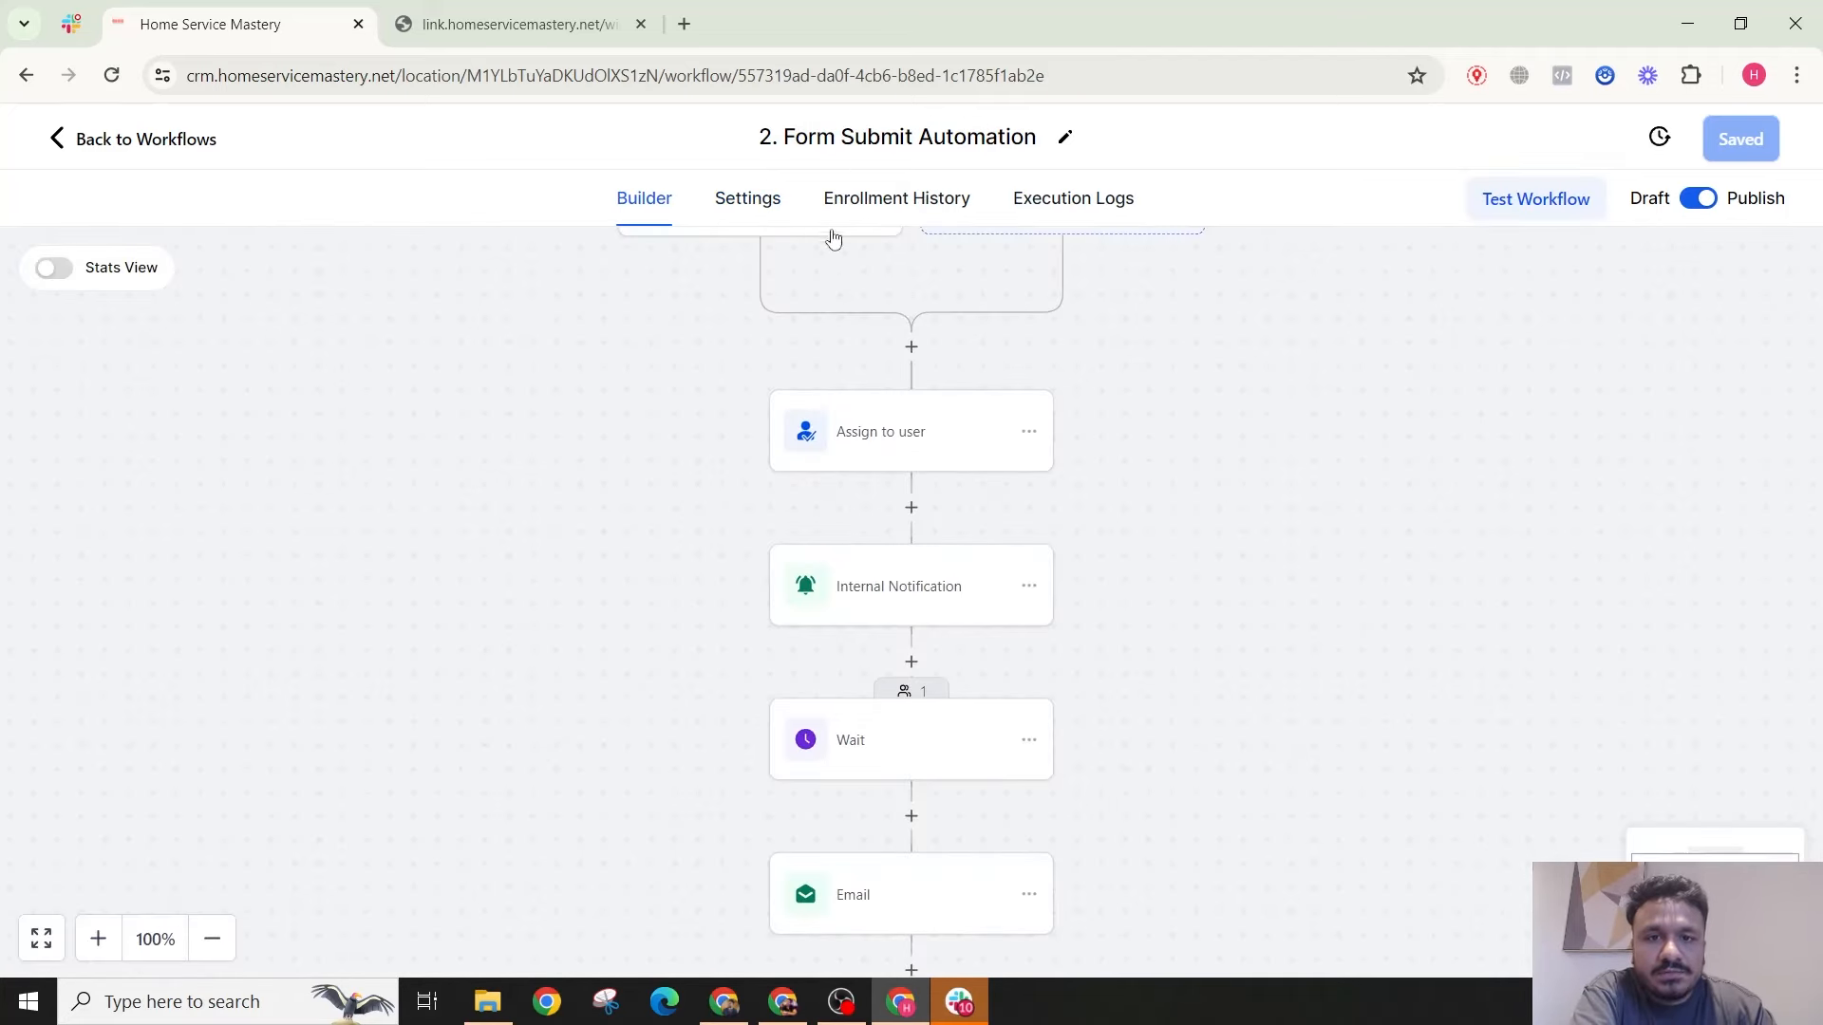
click(512, 24)
click(237, 24)
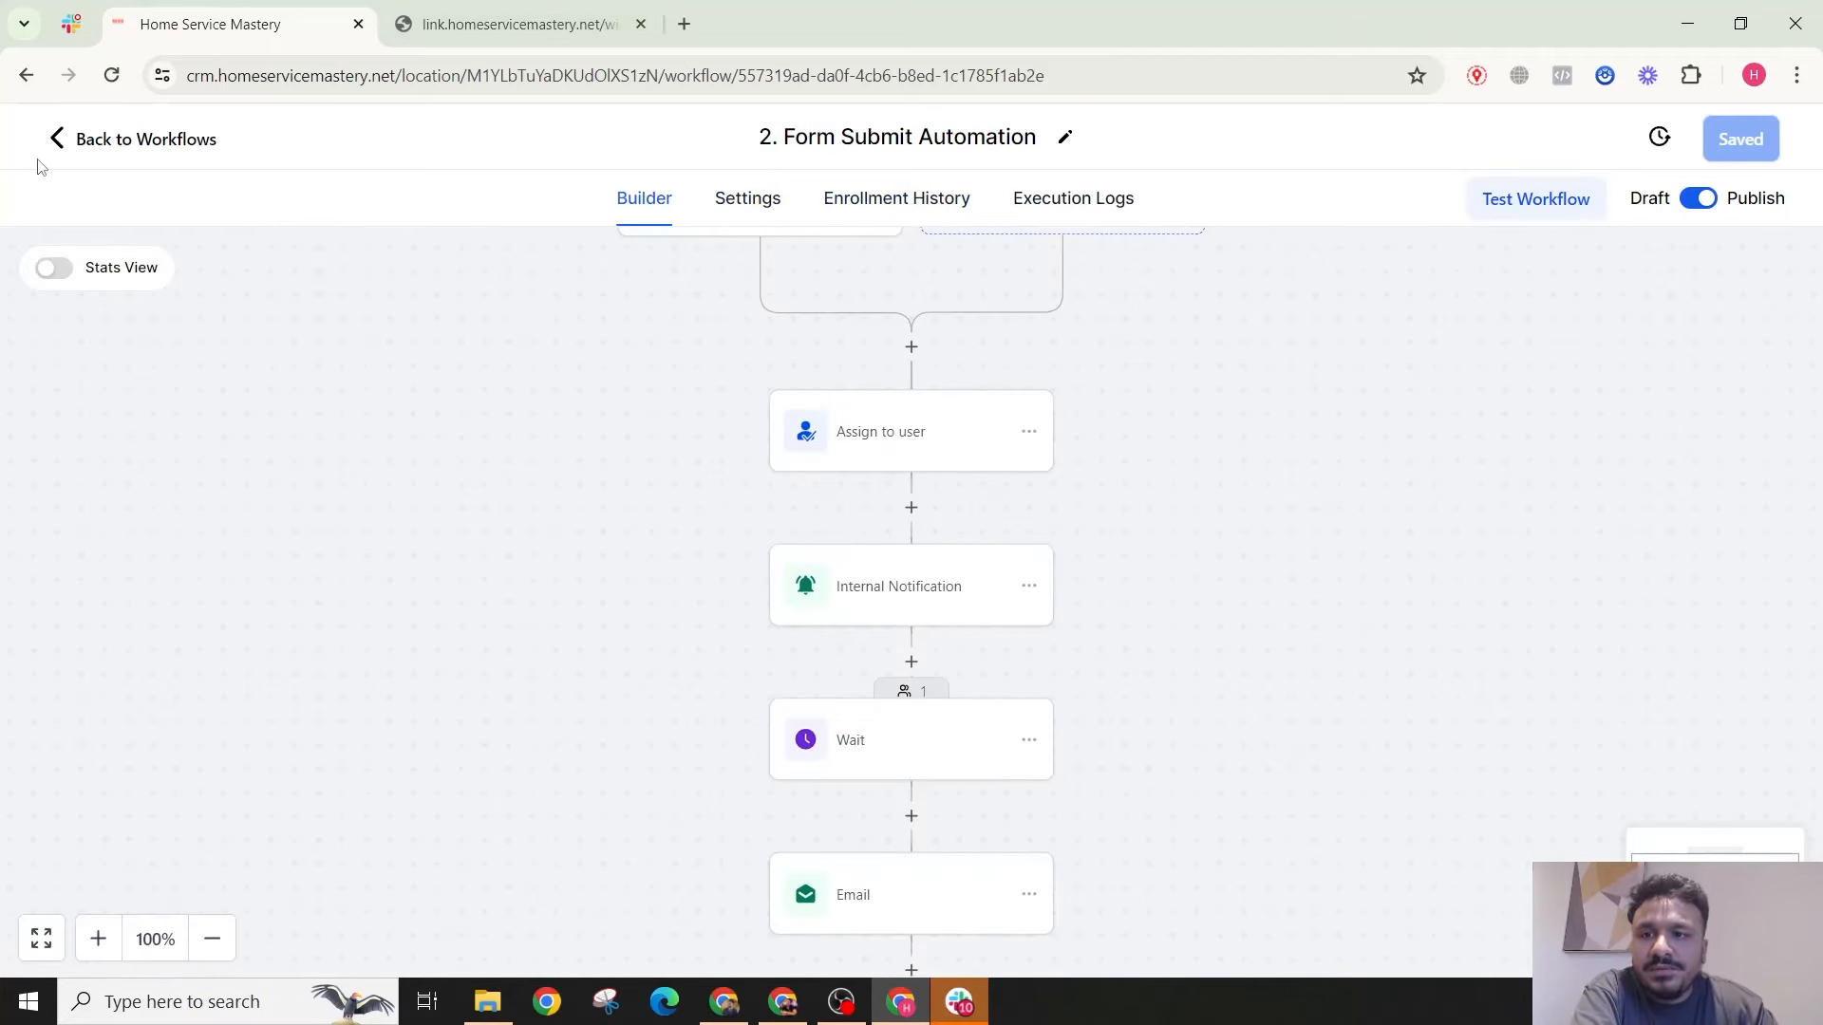
click(57, 139)
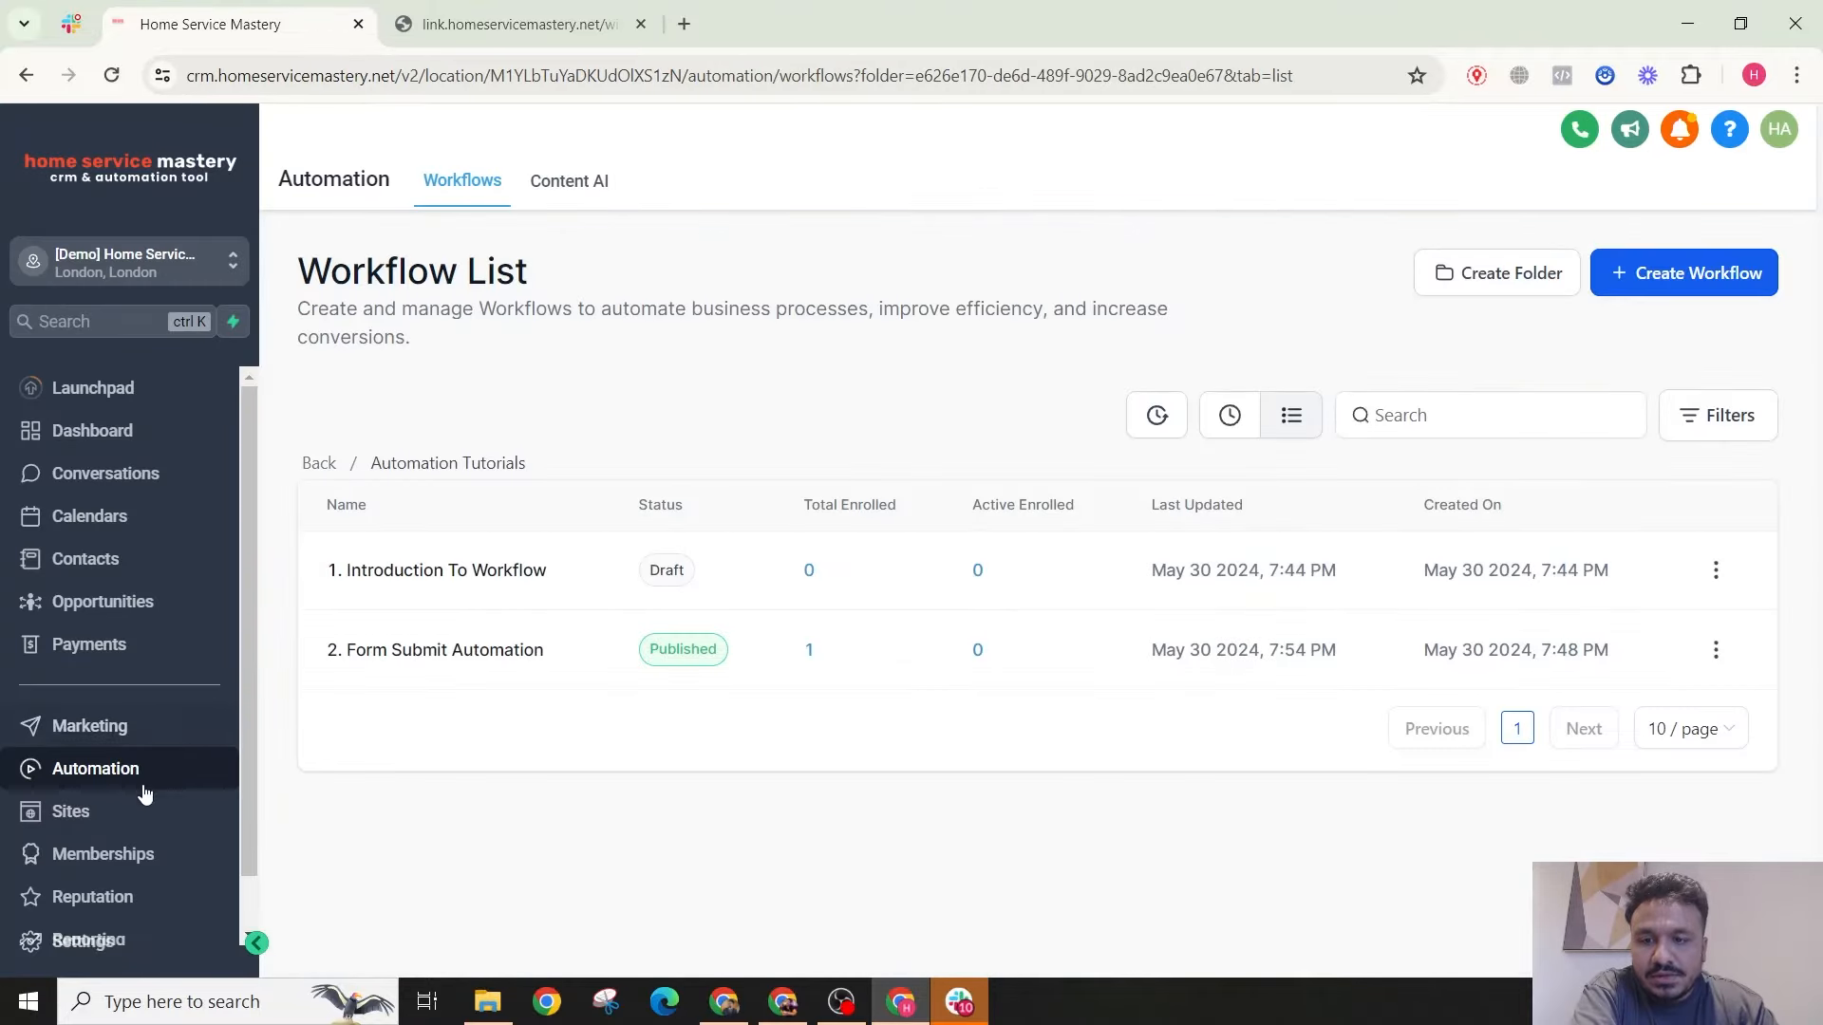
click(137, 810)
mouse_move(1217, 198)
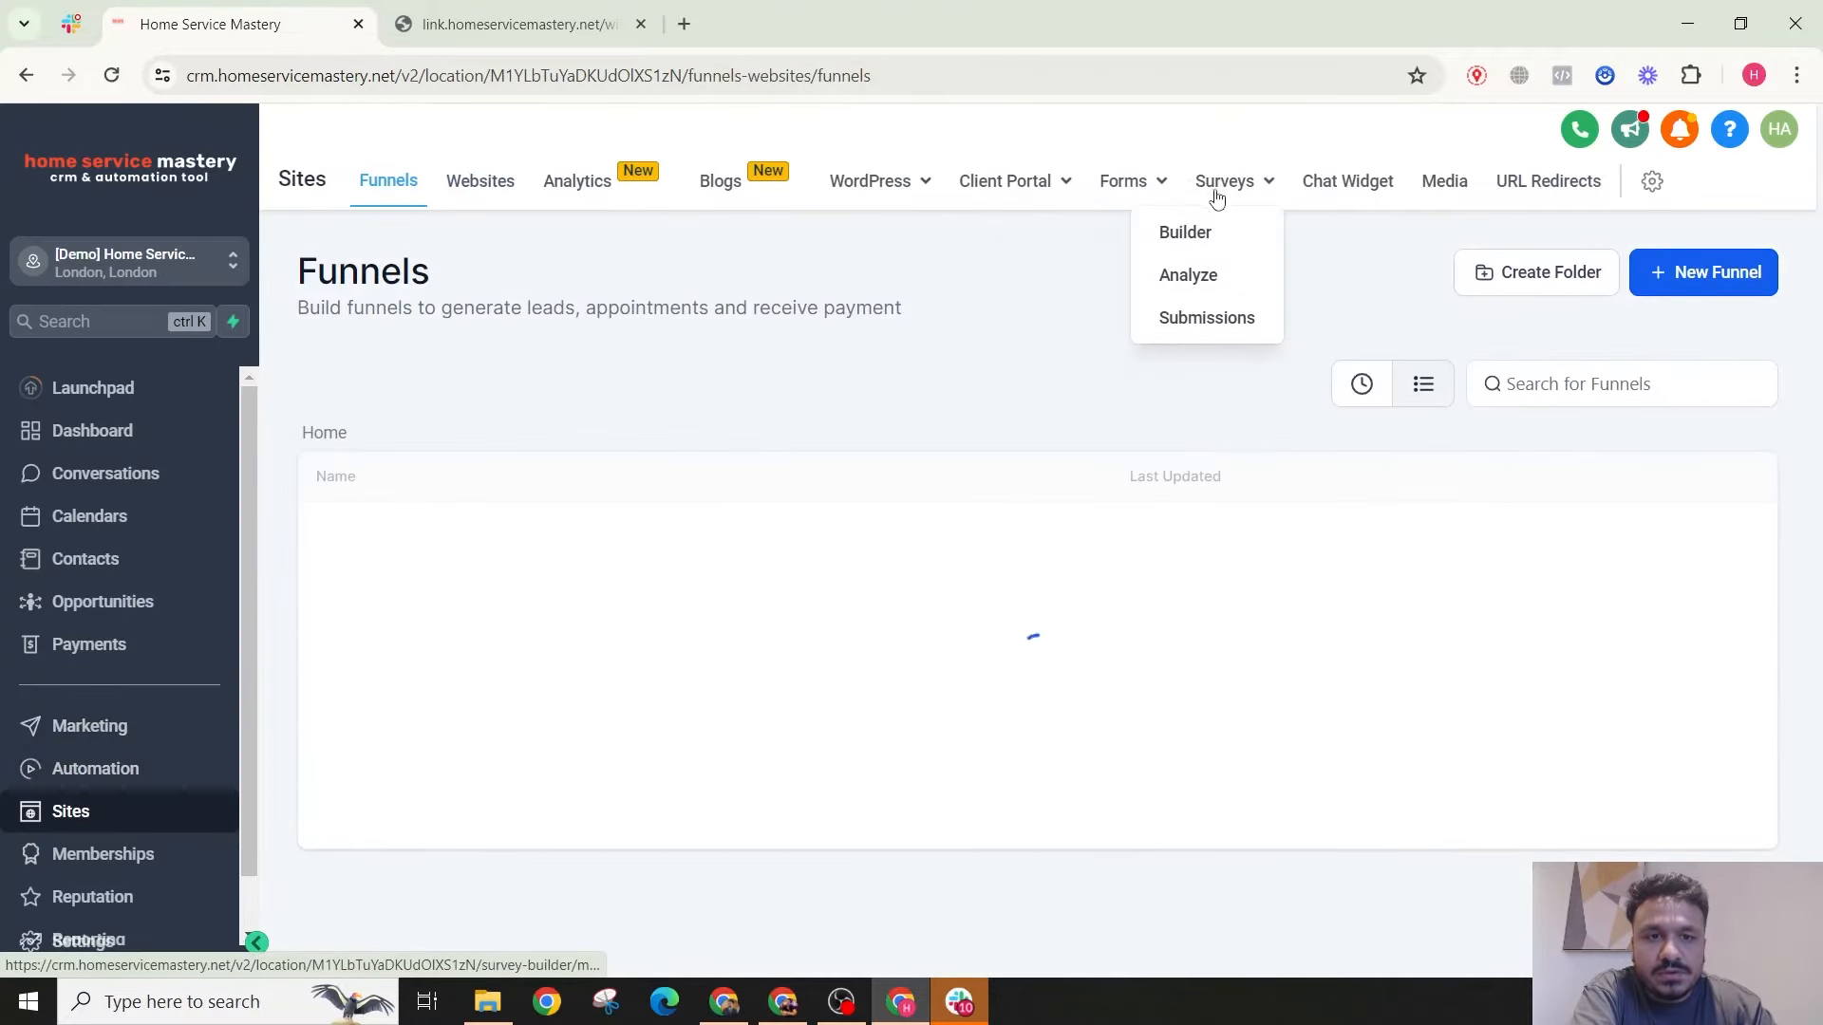
click(1195, 237)
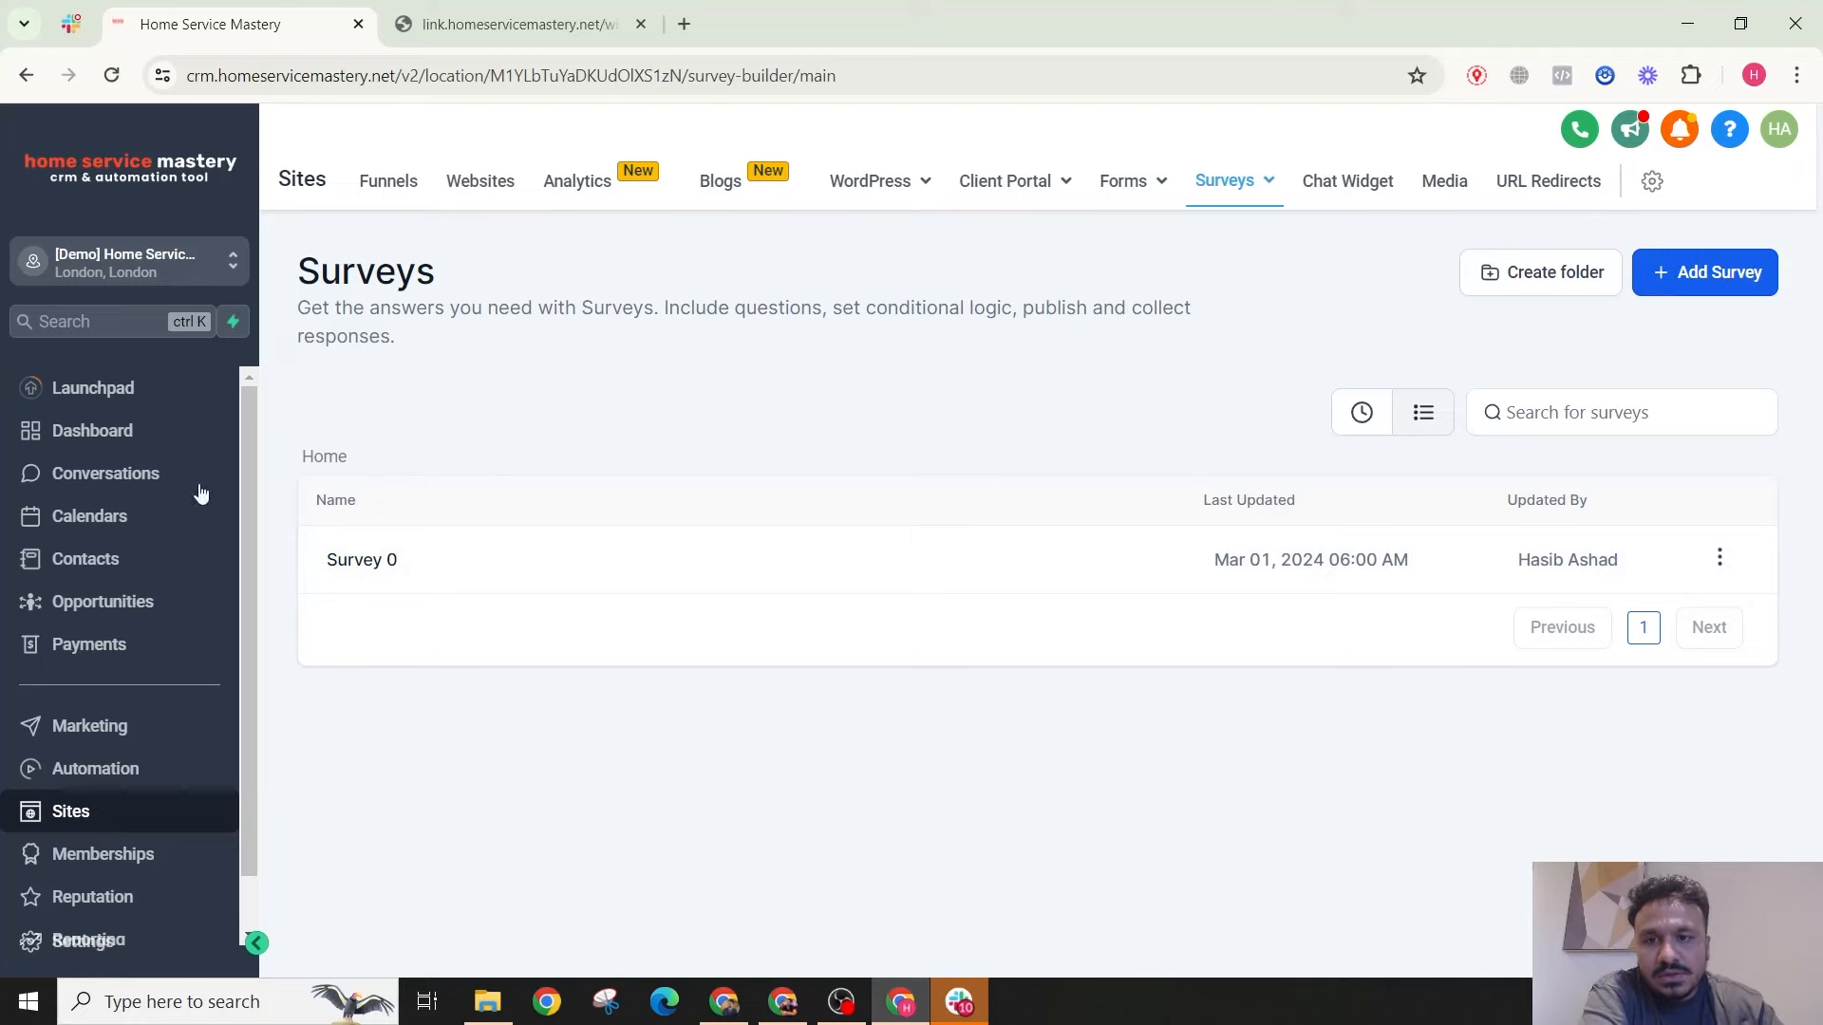
Step: Reopen 2. Form Submit Automation from the Automation Tutorials folder
click(113, 764)
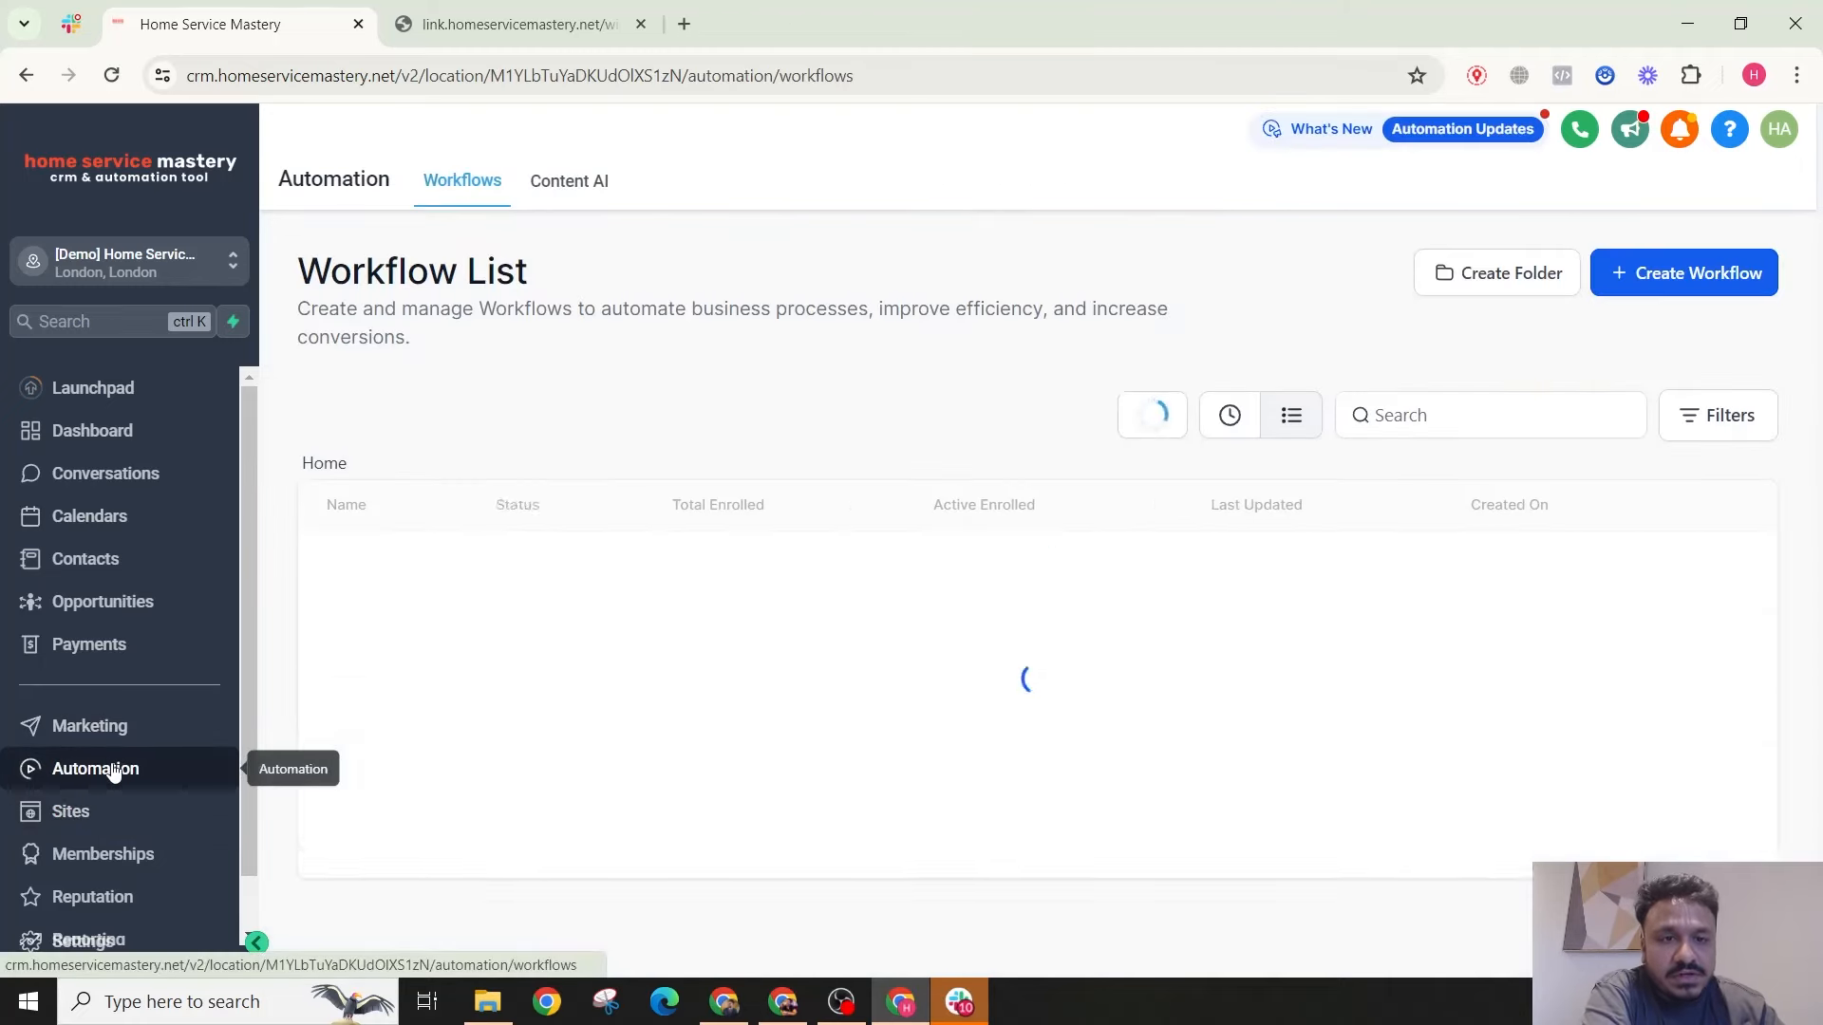
click(478, 587)
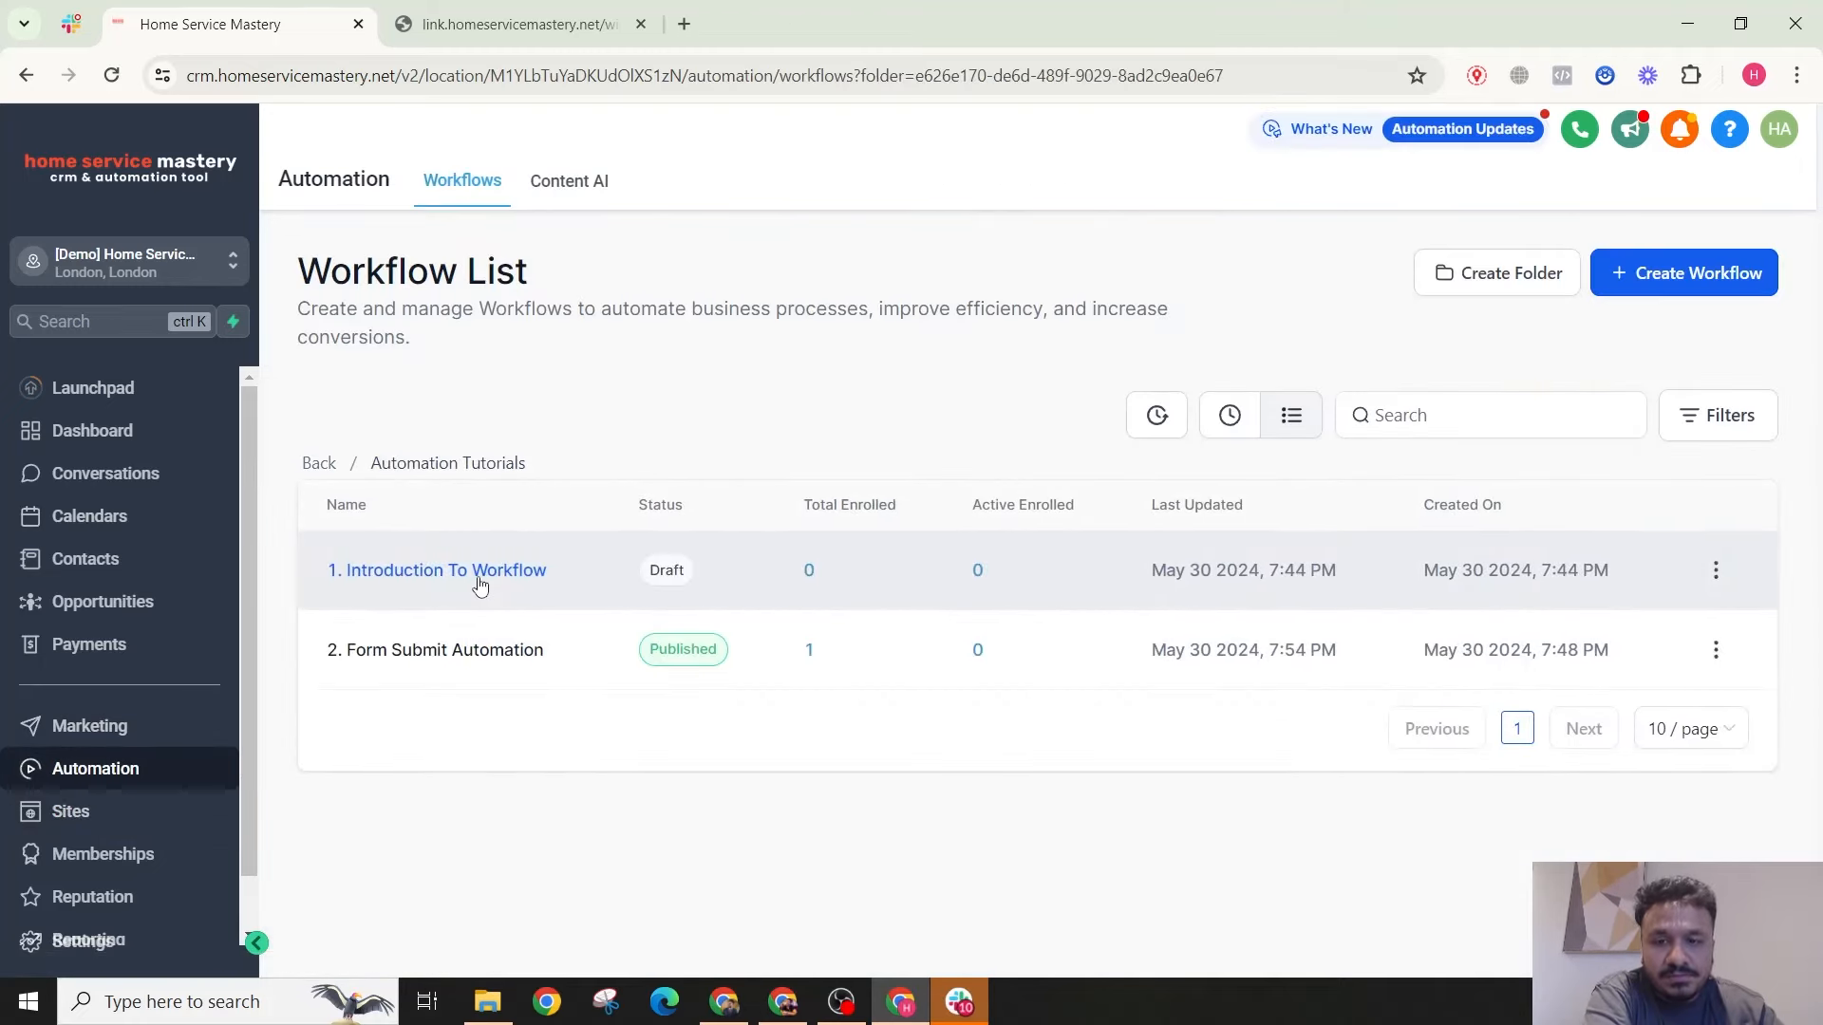
click(463, 655)
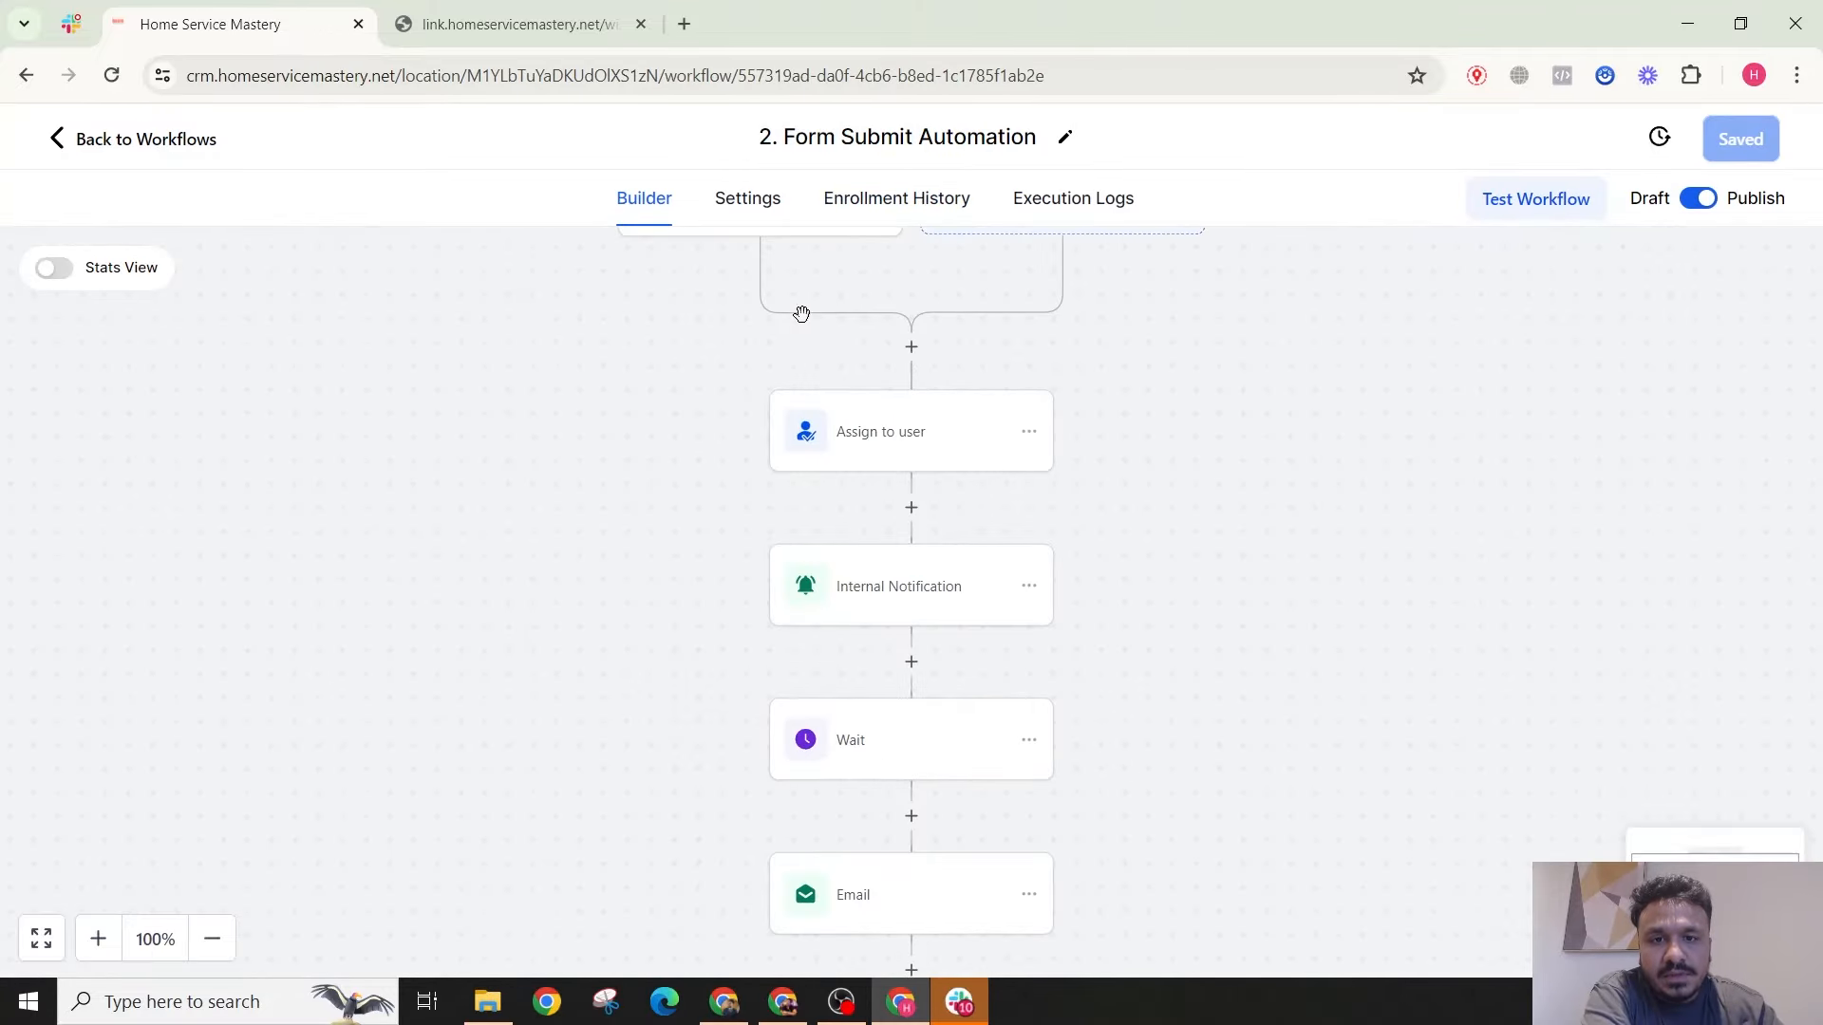
Step: Change the workflow trigger type to Survey submitted
scroll(803, 314, up, 1)
click(781, 347)
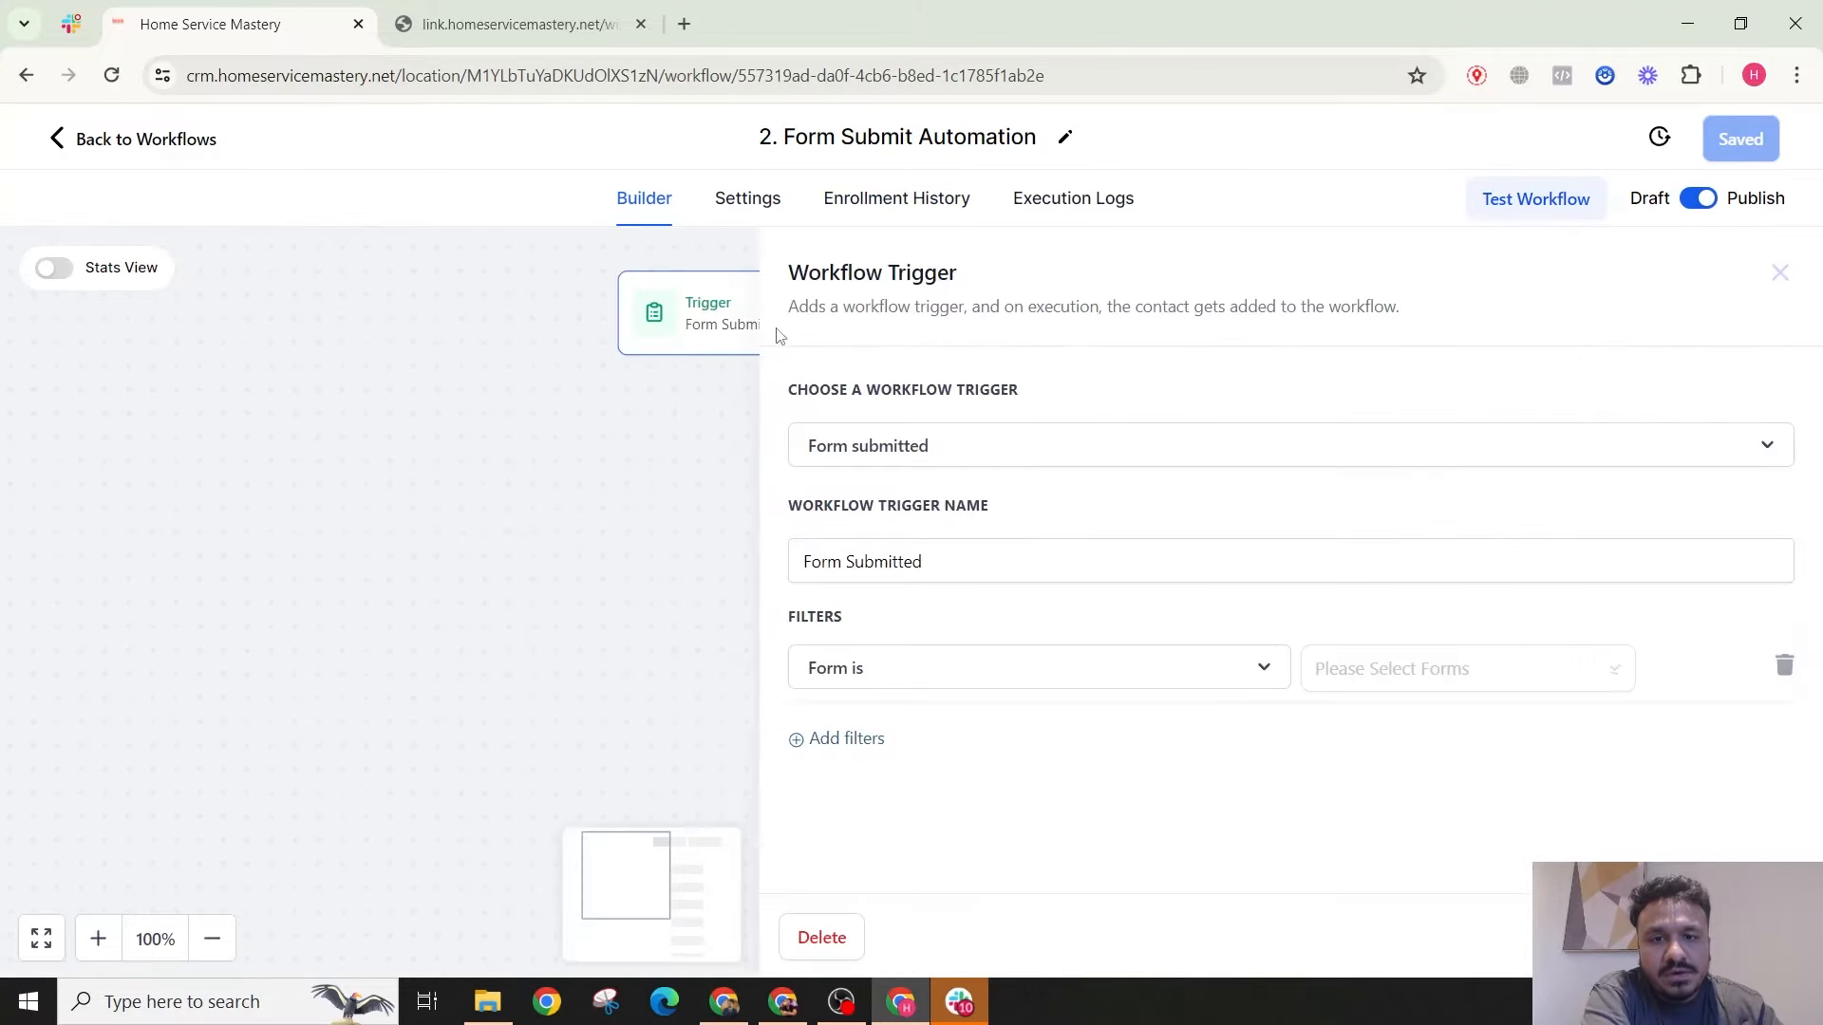
click(875, 462)
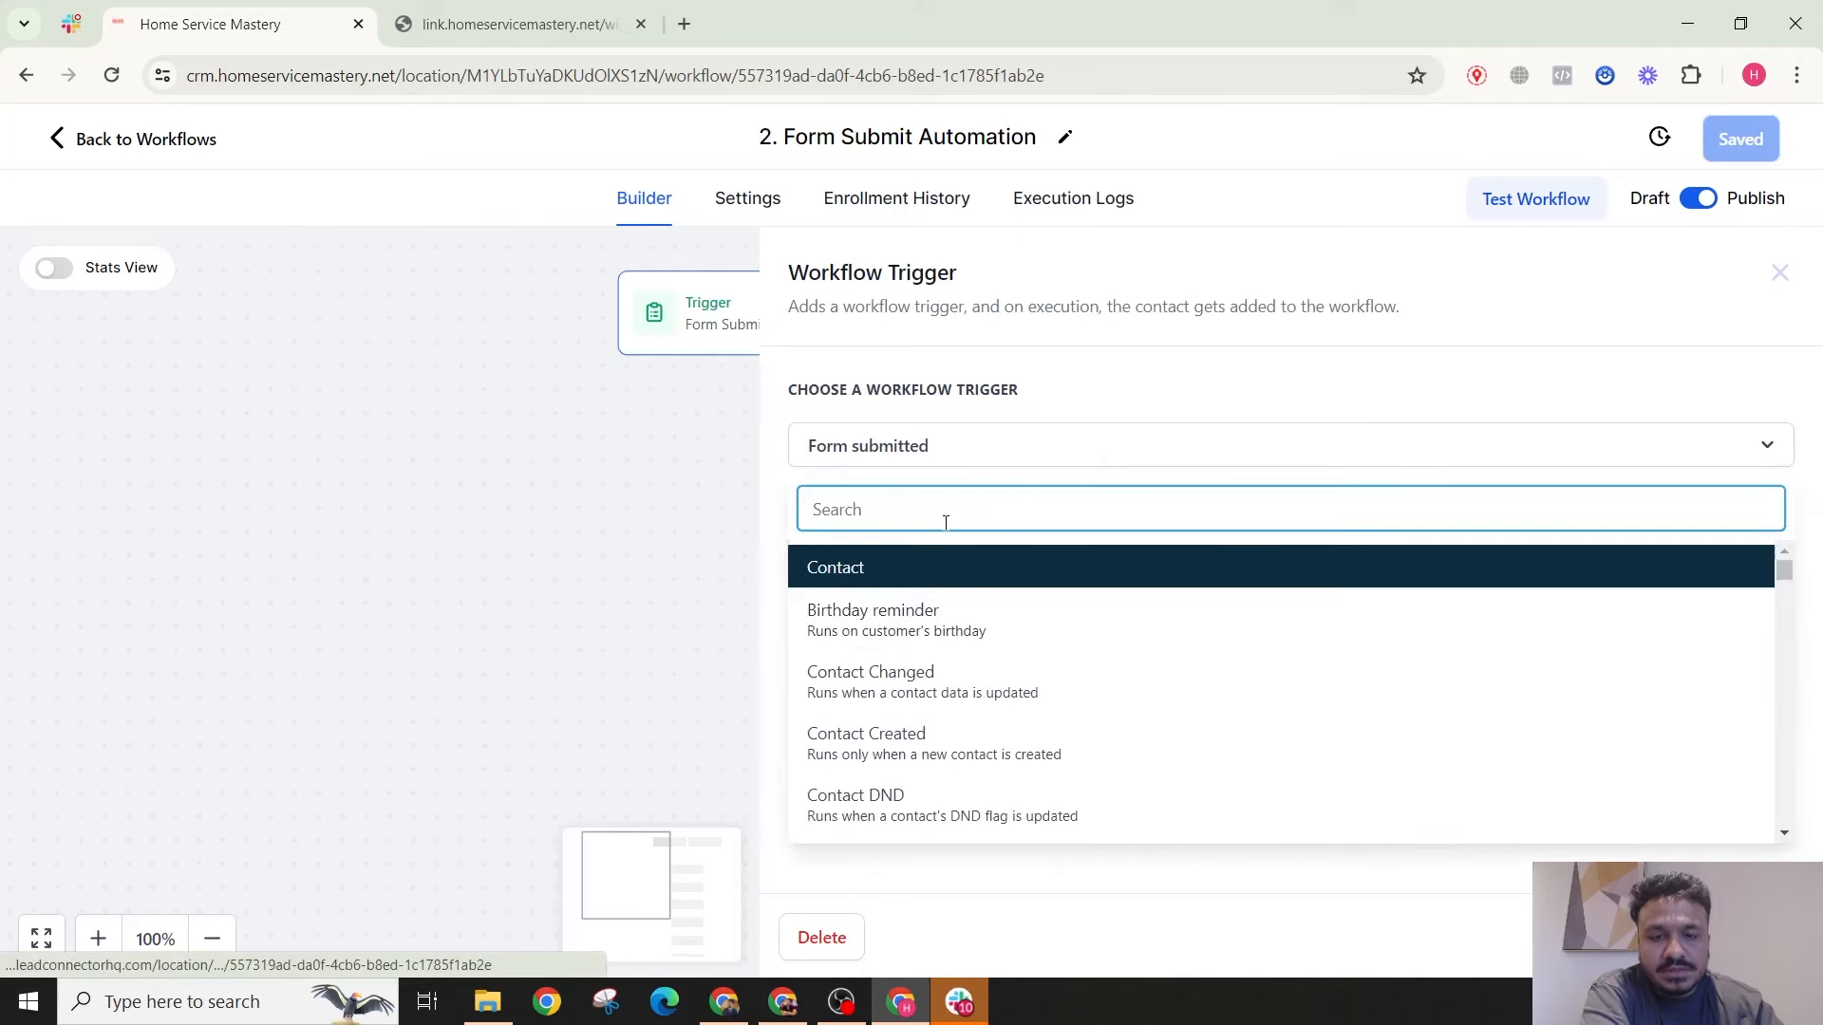
text(sur)
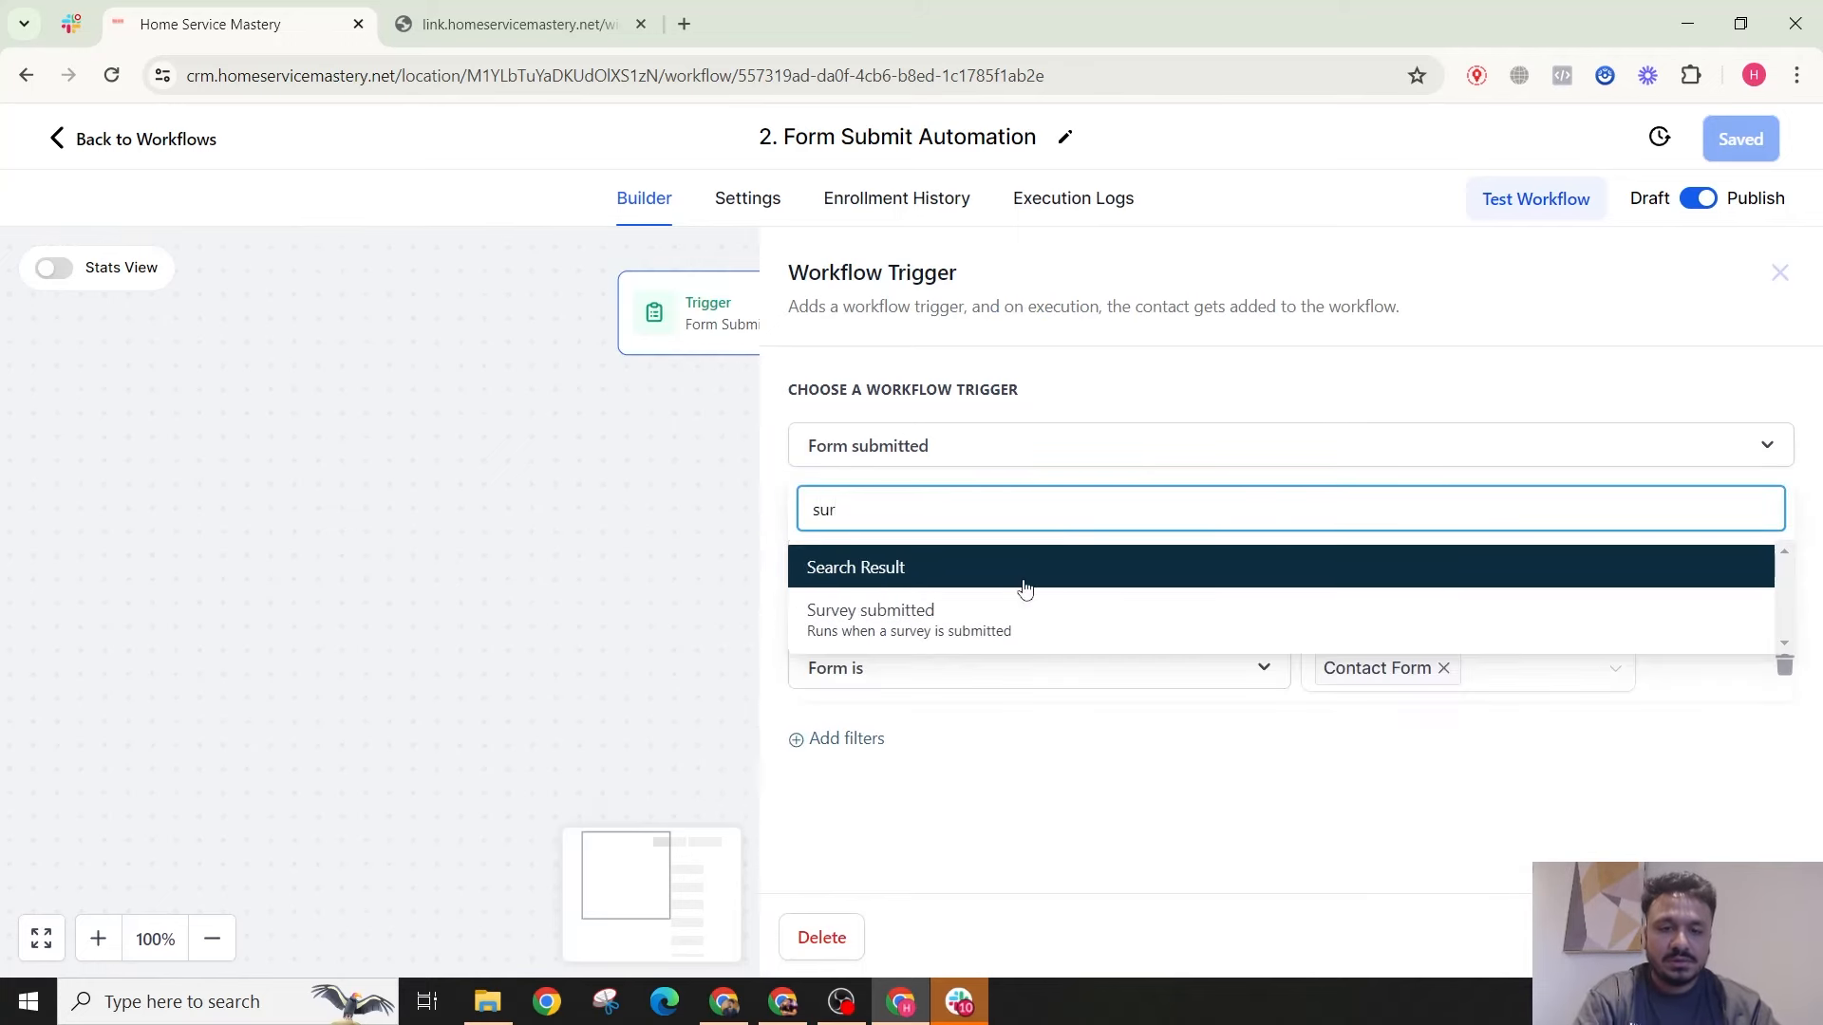
click(1026, 618)
click(876, 578)
Step: Filter the trigger to Survey is Survey 0 and save the trigger
click(849, 649)
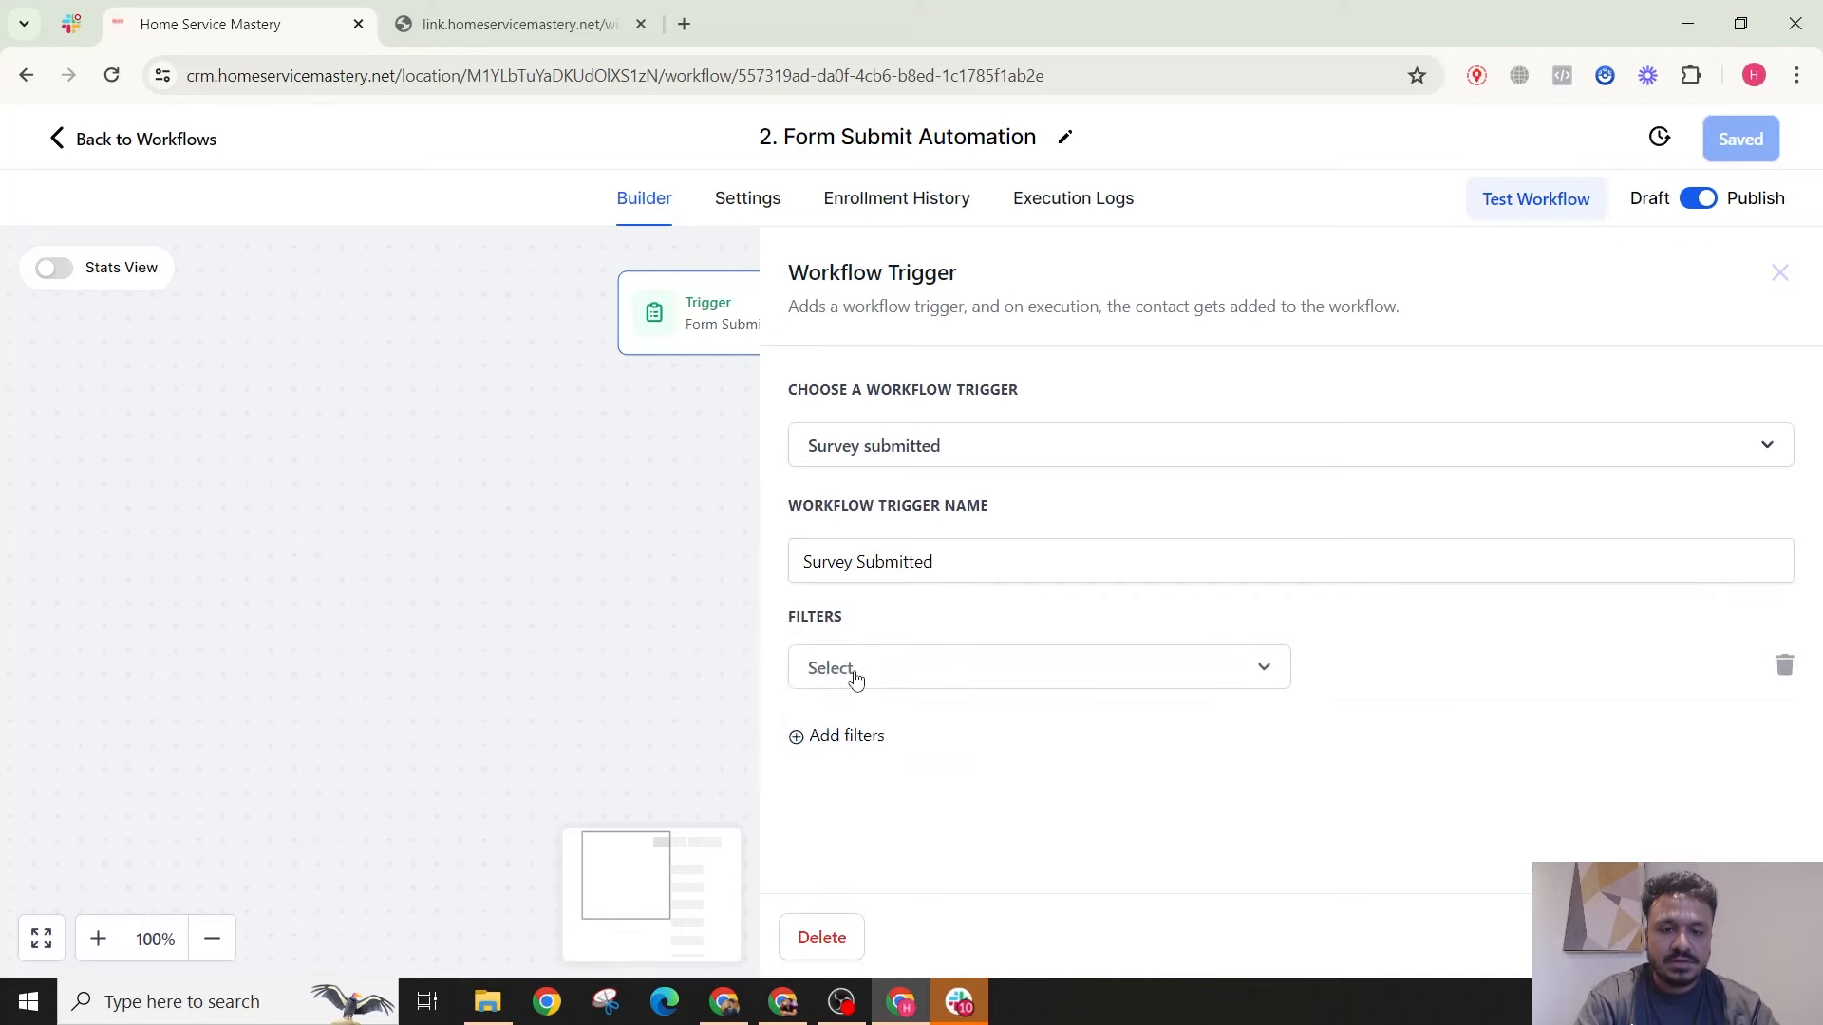
click(852, 674)
scroll(870, 845, down, 1)
click(836, 771)
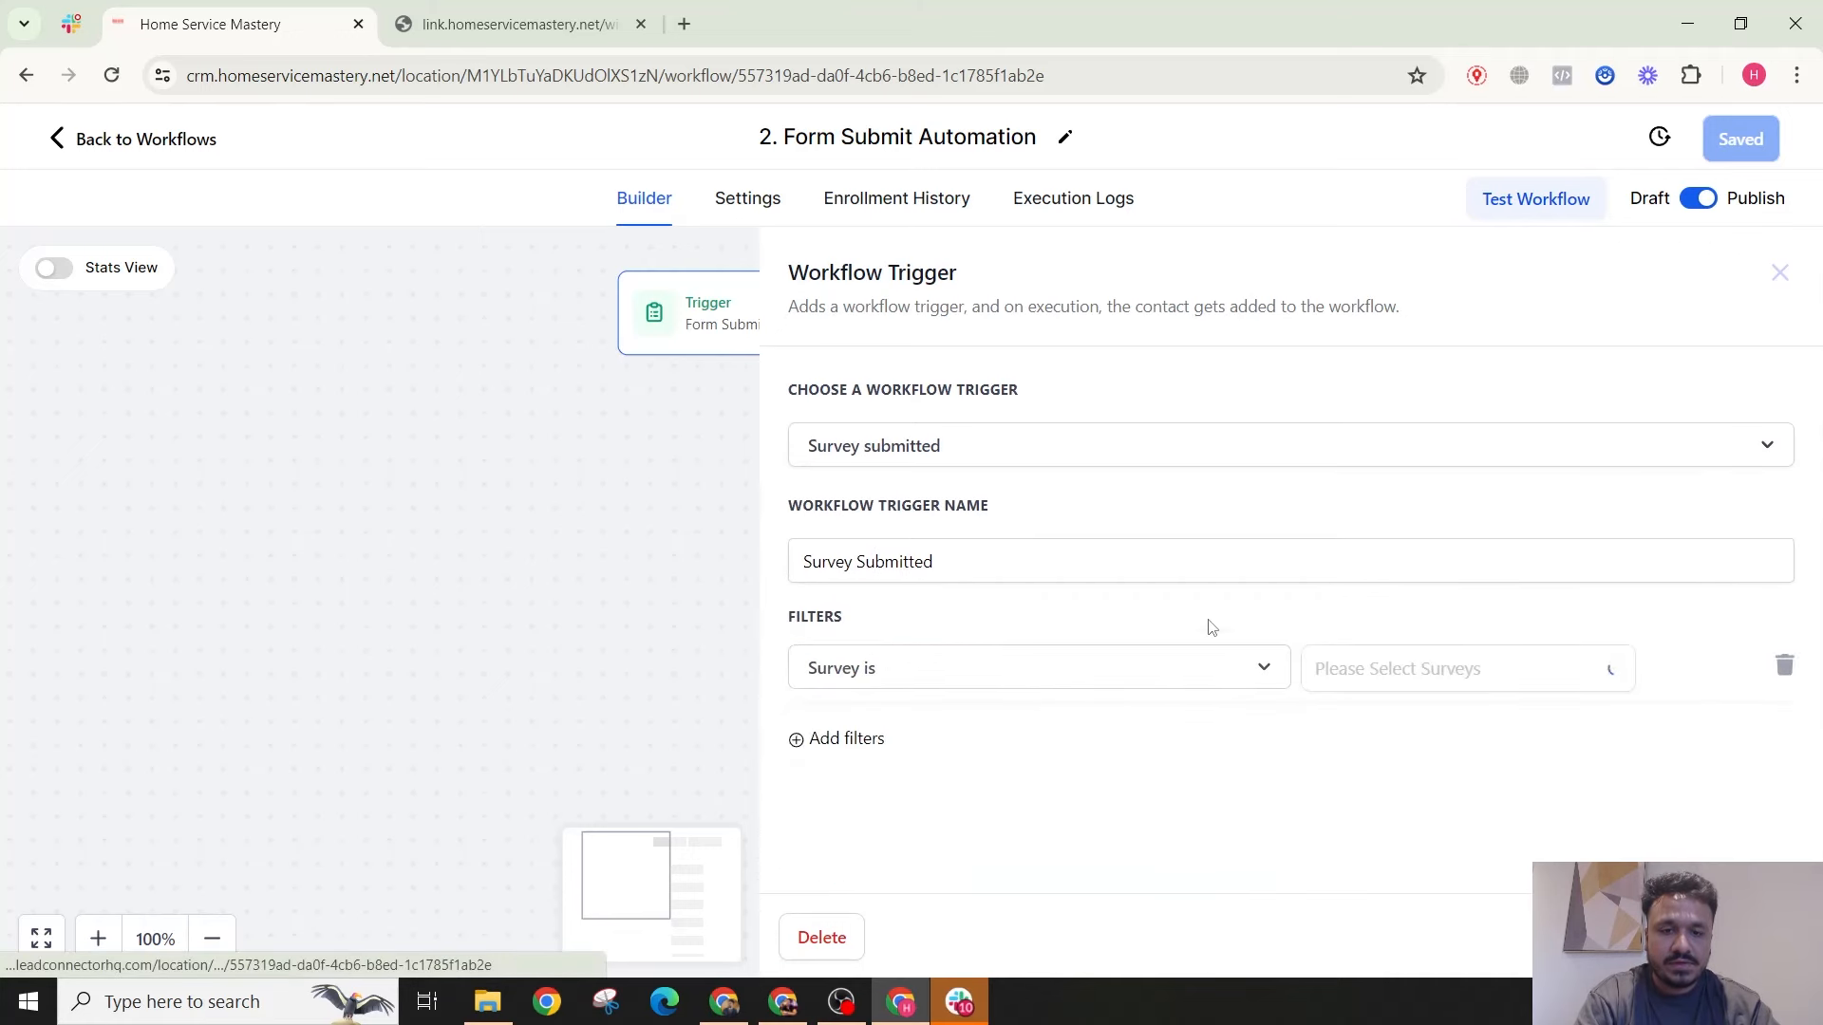
click(1346, 676)
click(1342, 722)
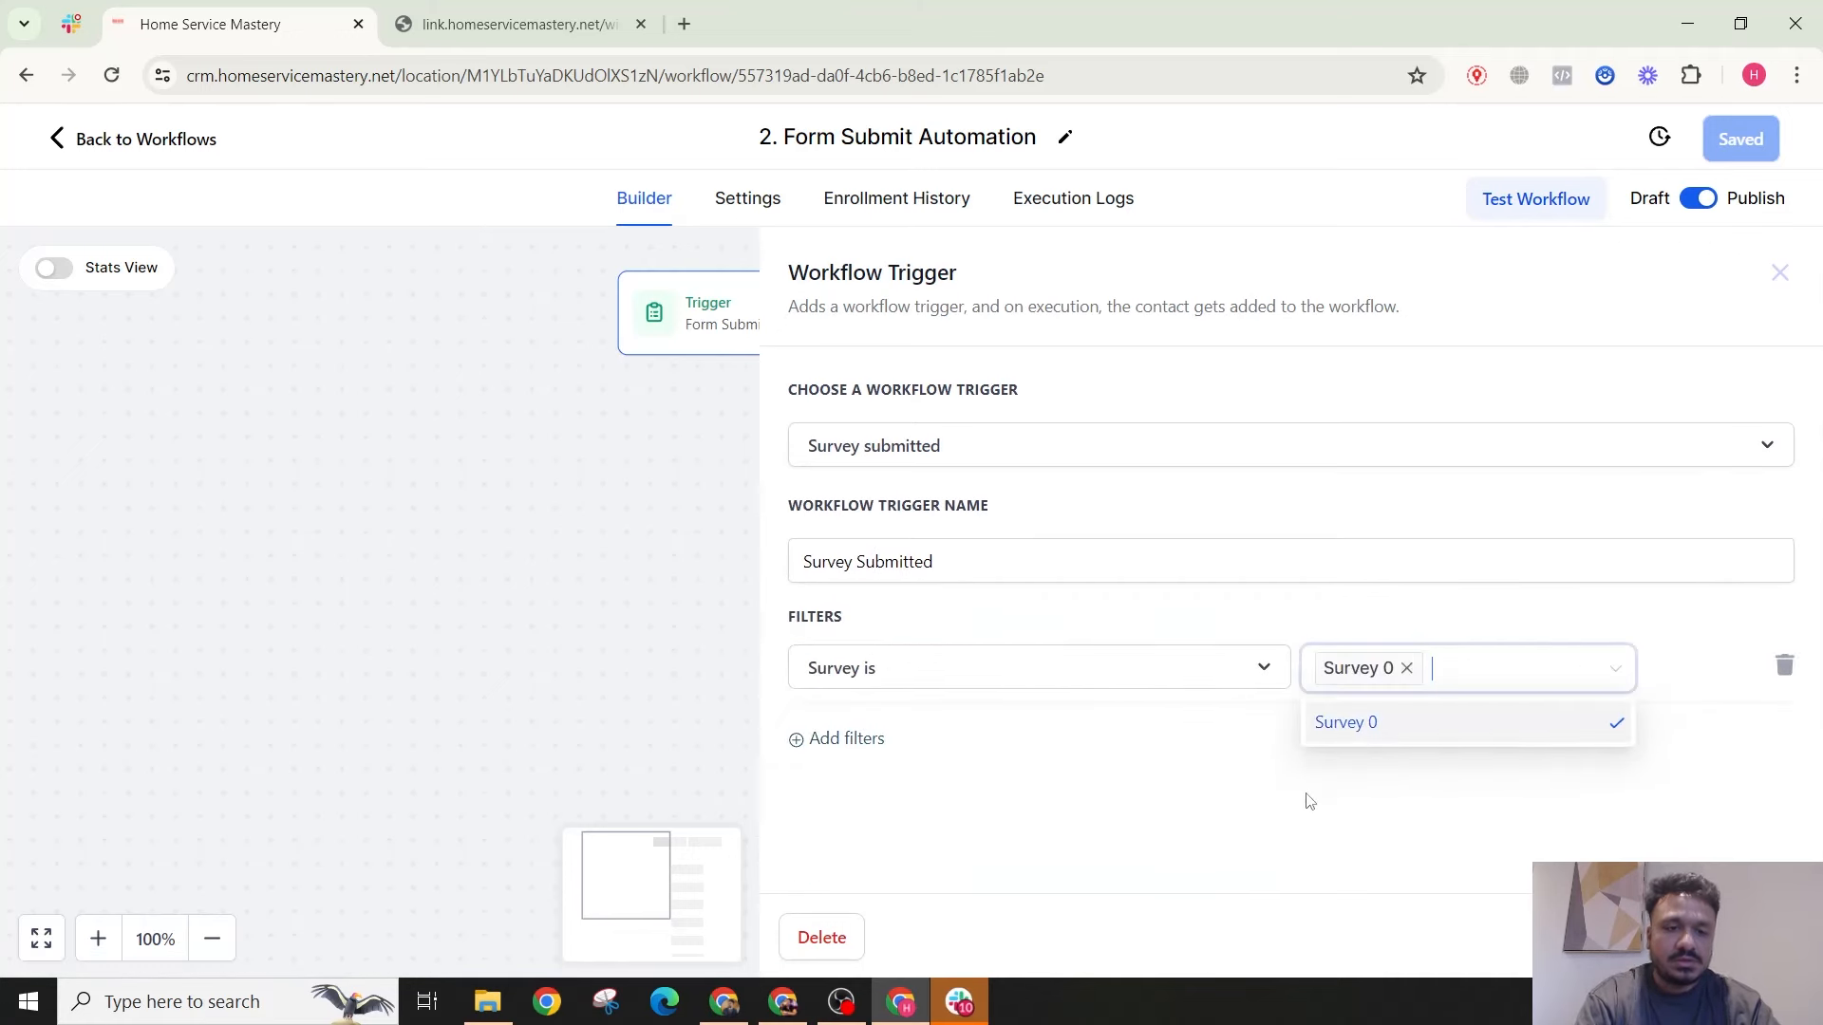
click(1573, 838)
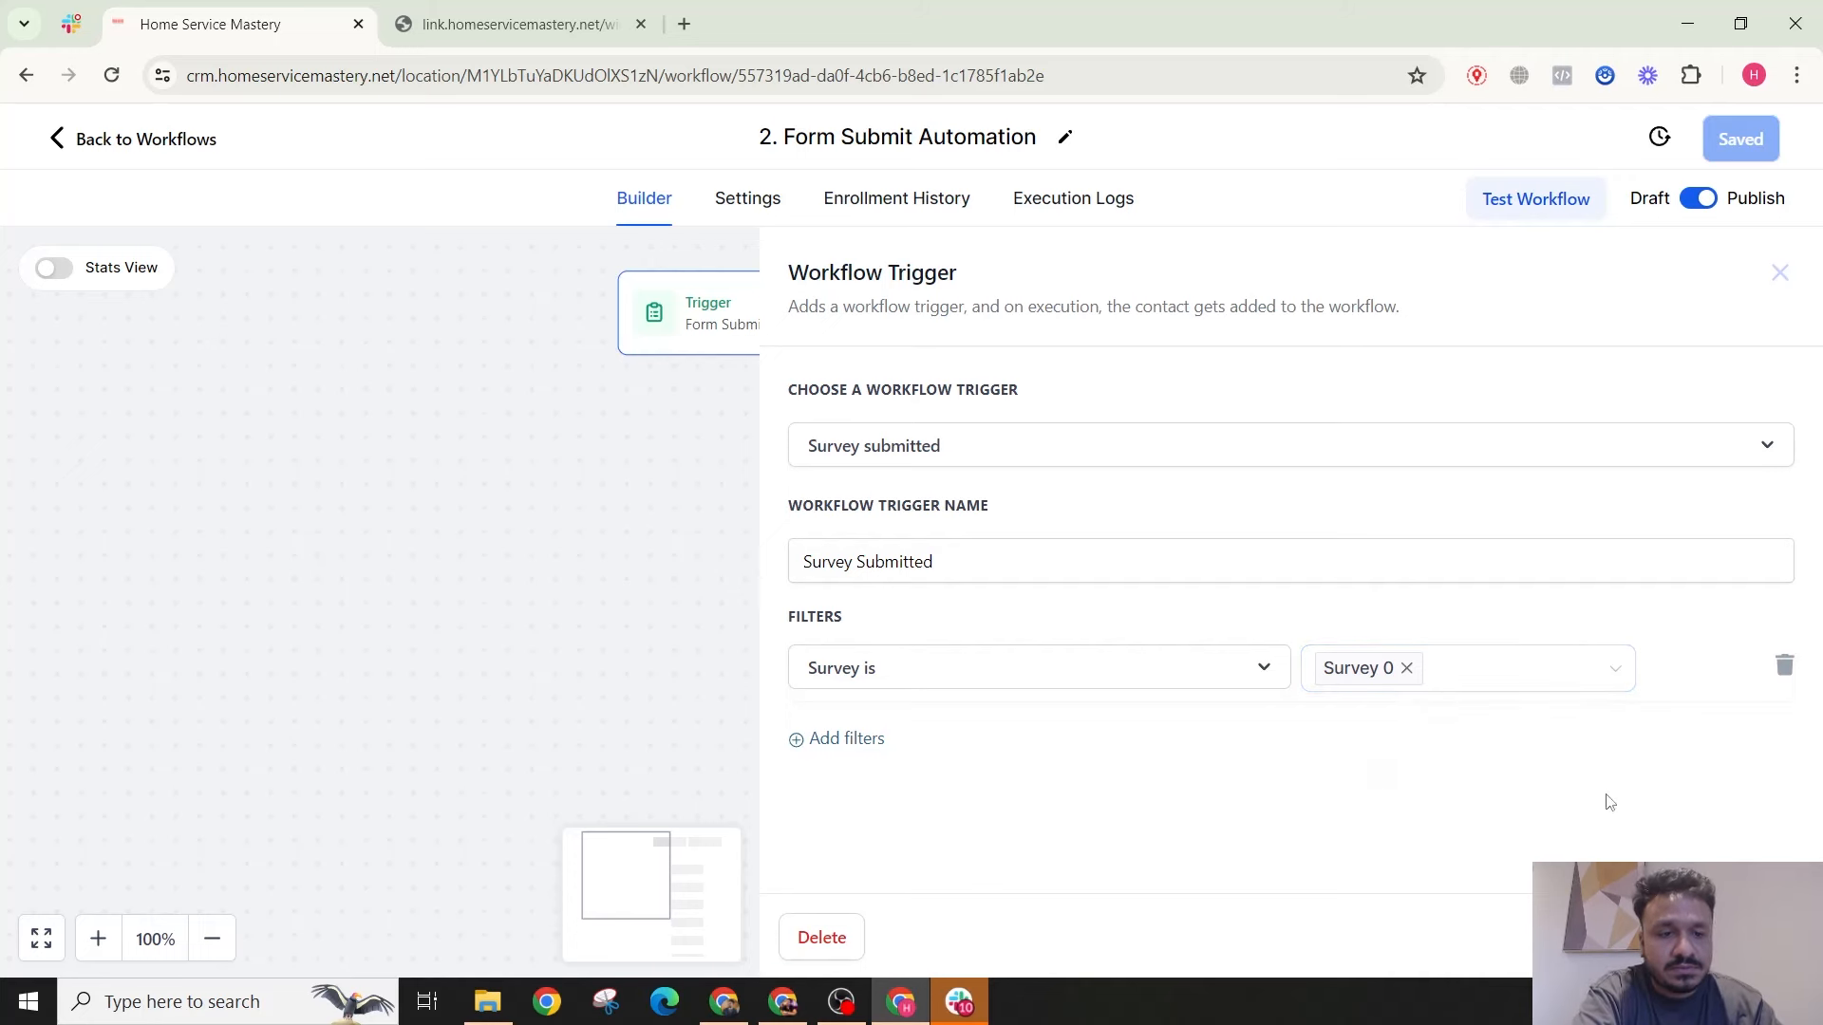
click(1724, 938)
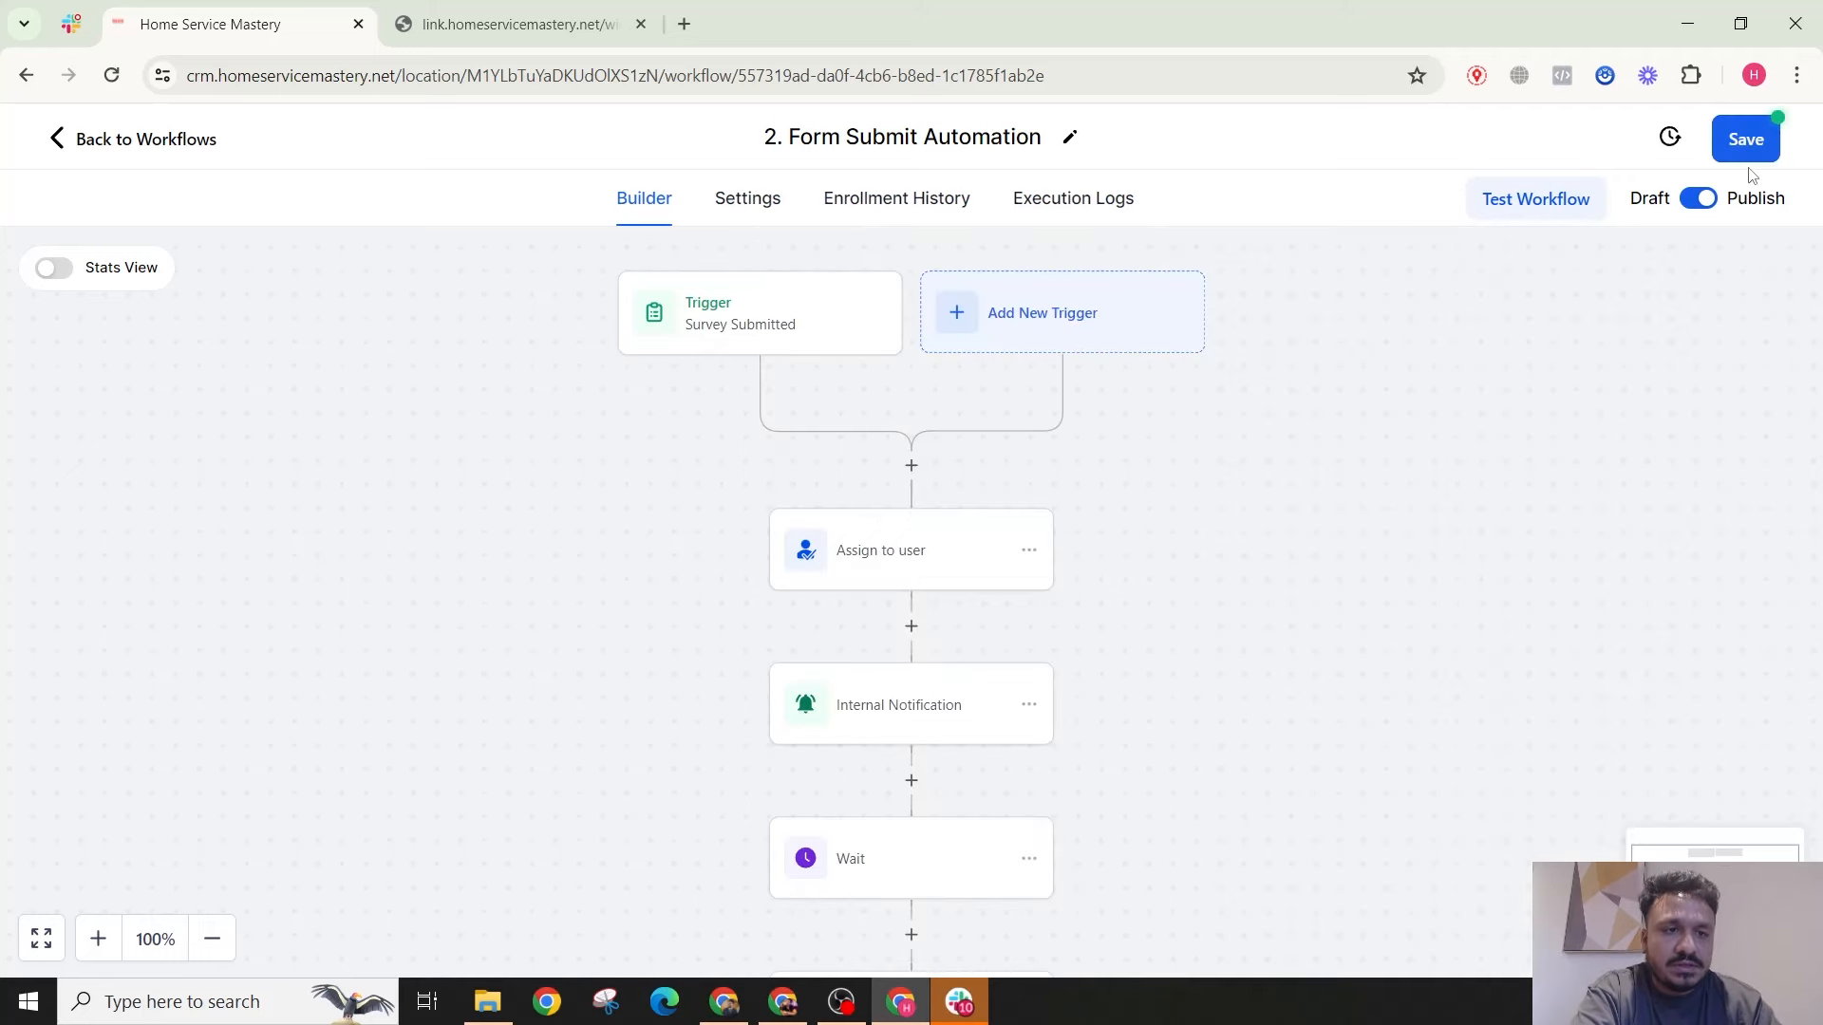
Step: Save the workflow with the new Survey submitted trigger
click(1746, 155)
scroll(950, 350, down, 1)
scroll(950, 350, down, 1)
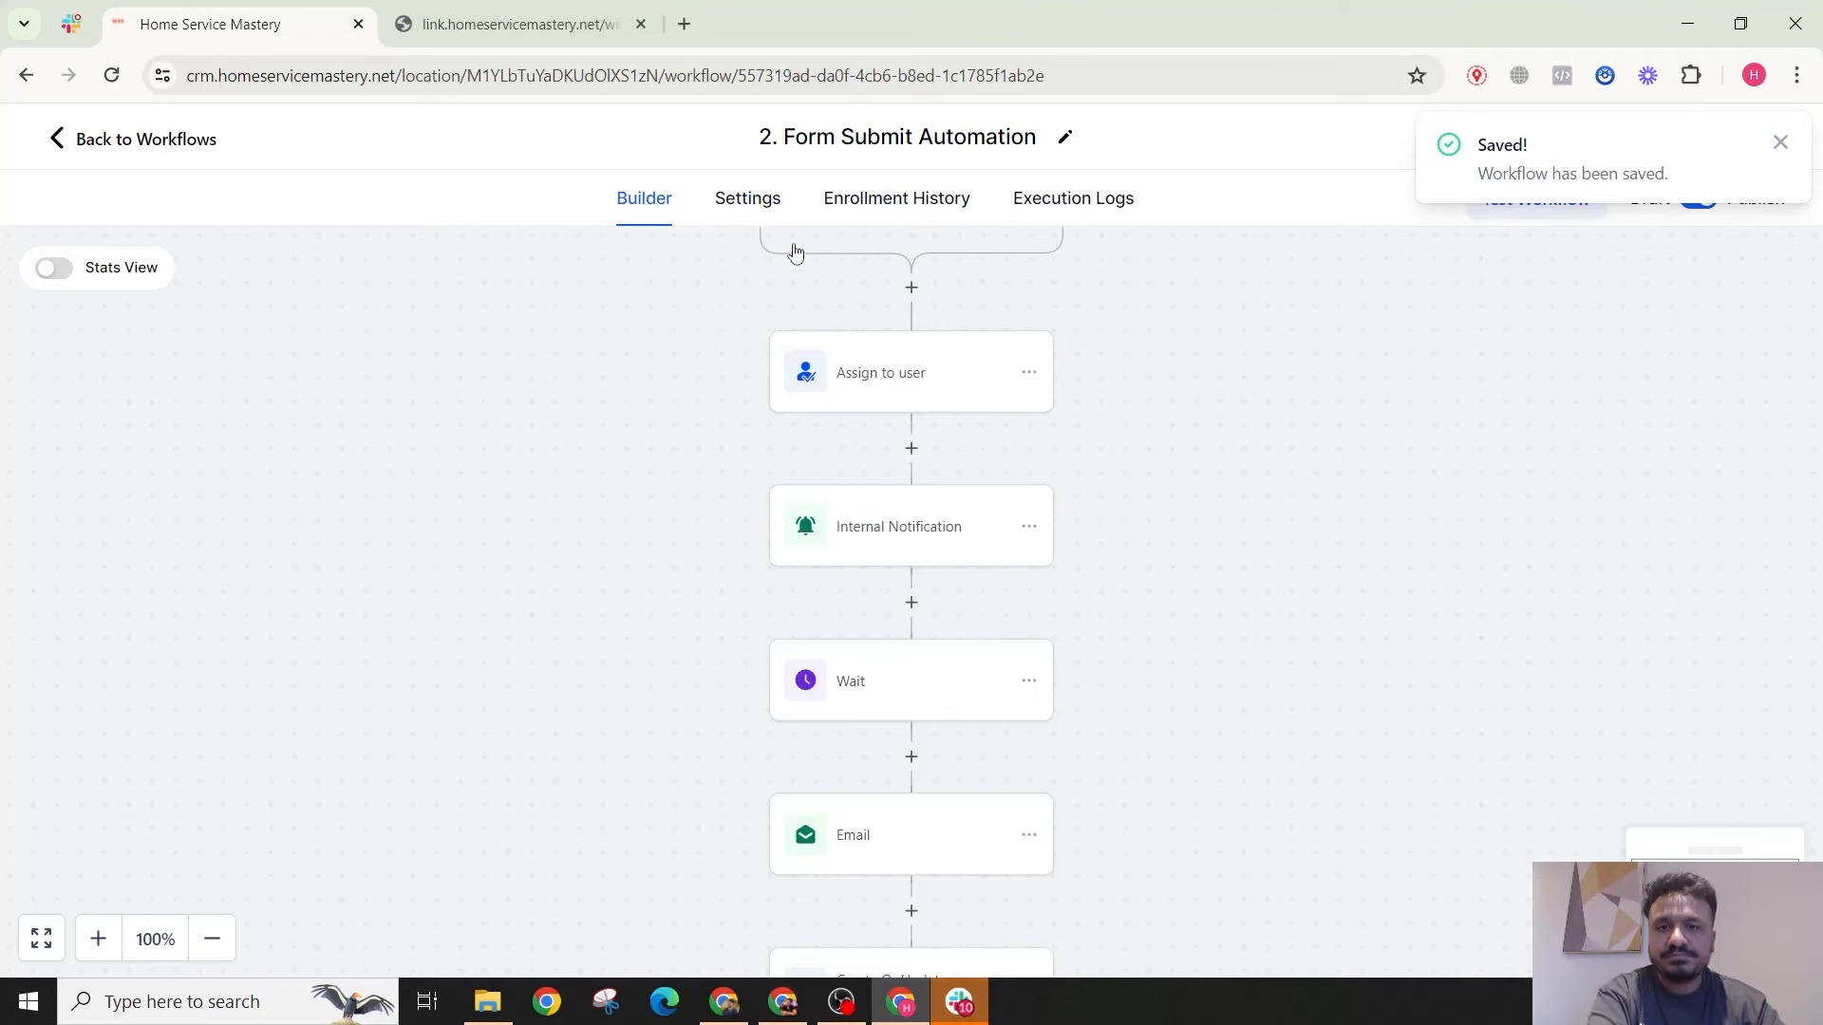
scroll(794, 251, up, 2)
click(794, 313)
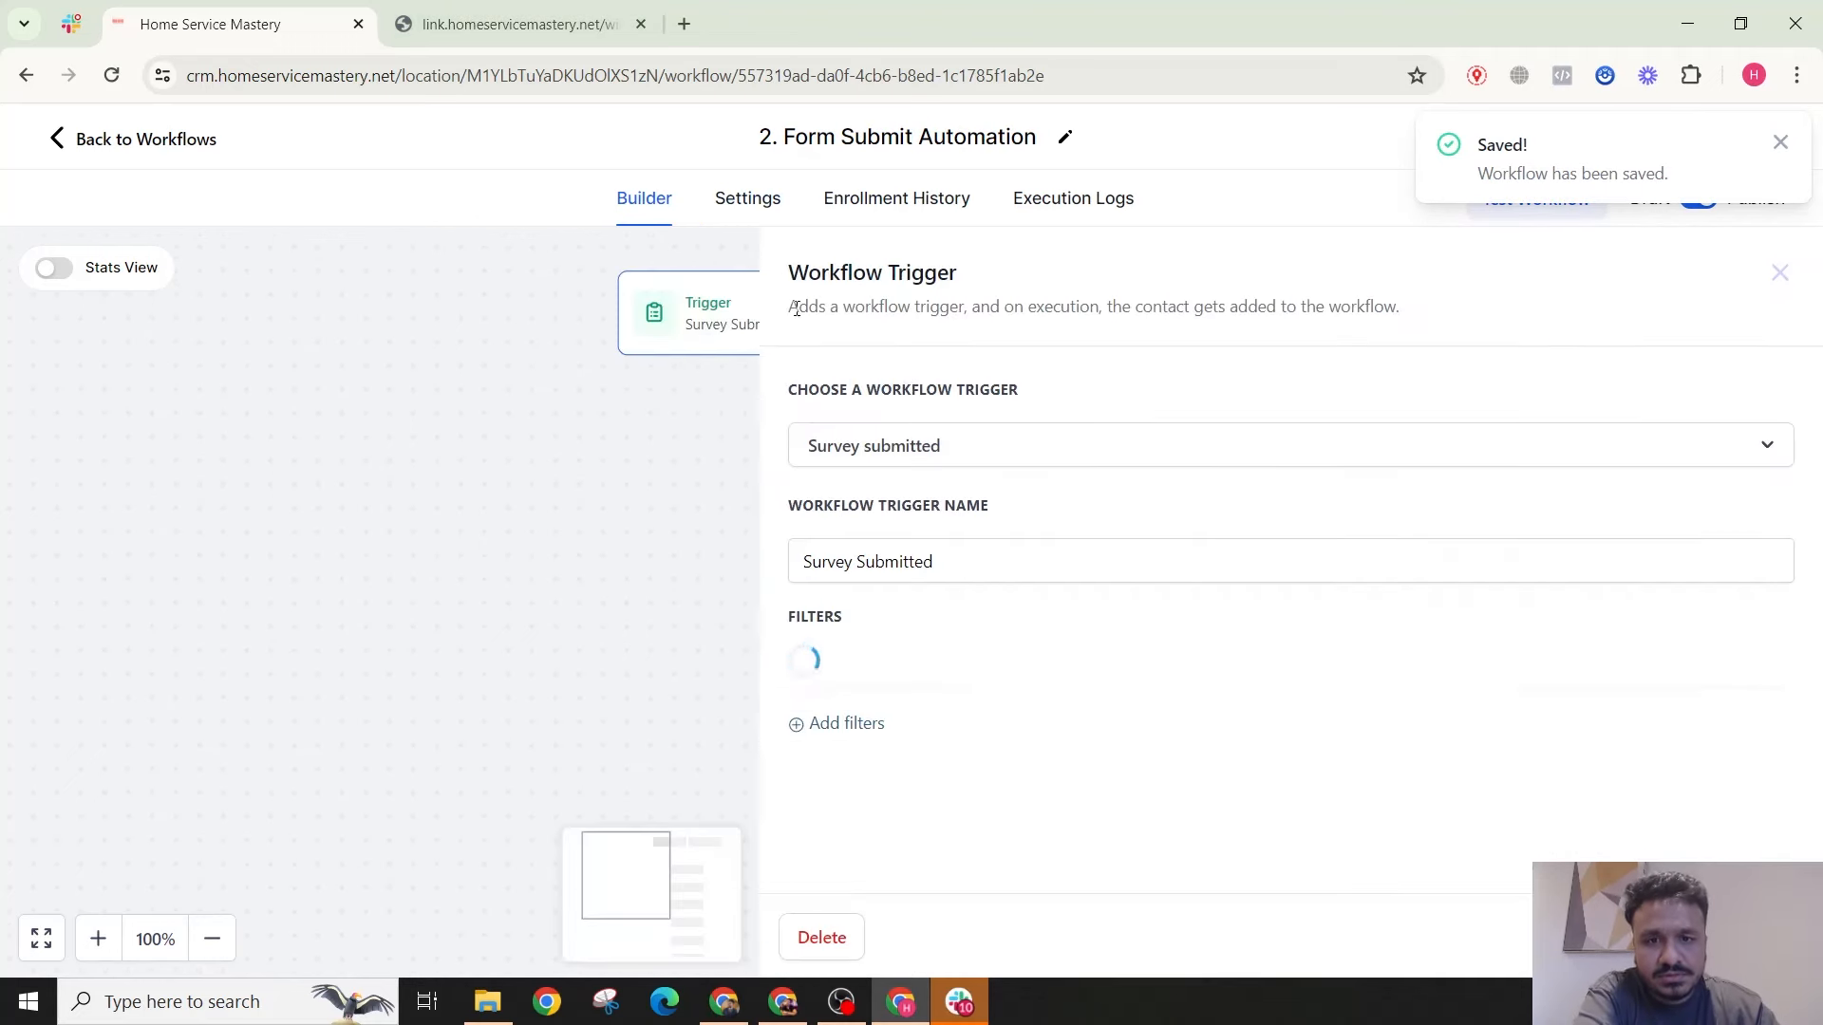
Step: Switch the trigger back to Form submitted filtered to Contact Form, and save the workflow
click(973, 458)
text(fo)
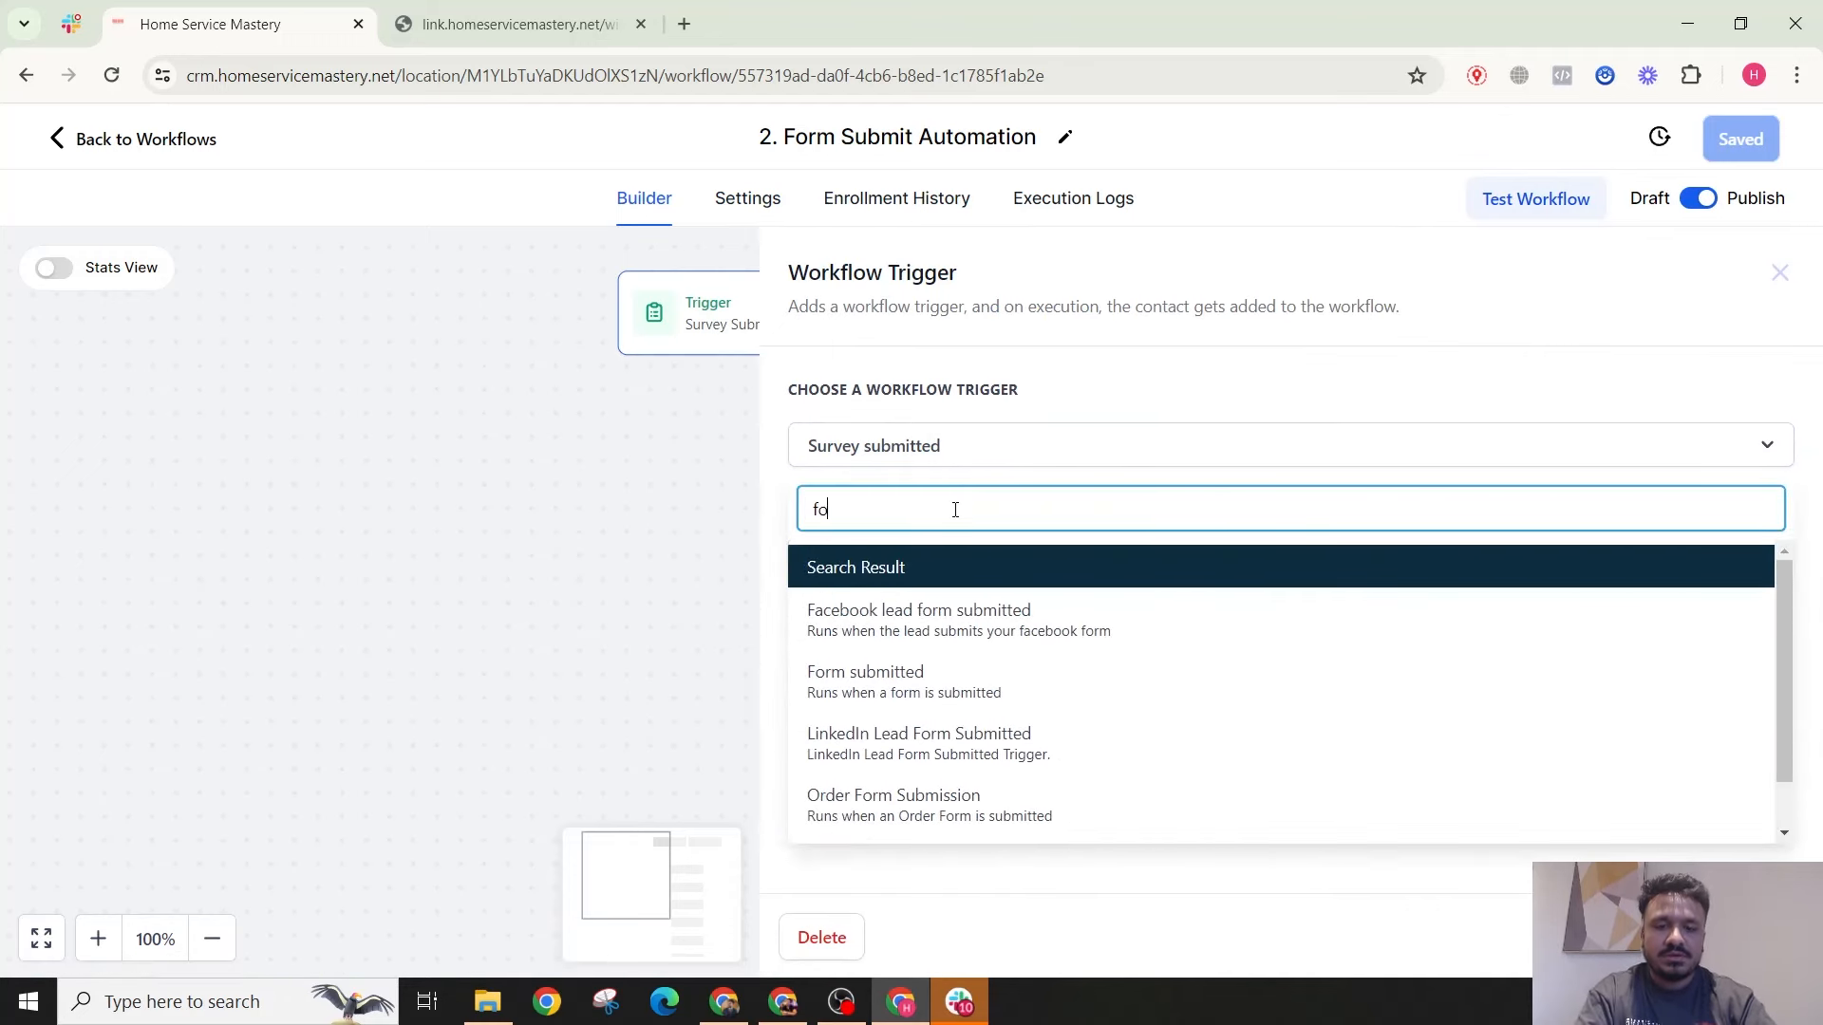
text(rm)
click(845, 680)
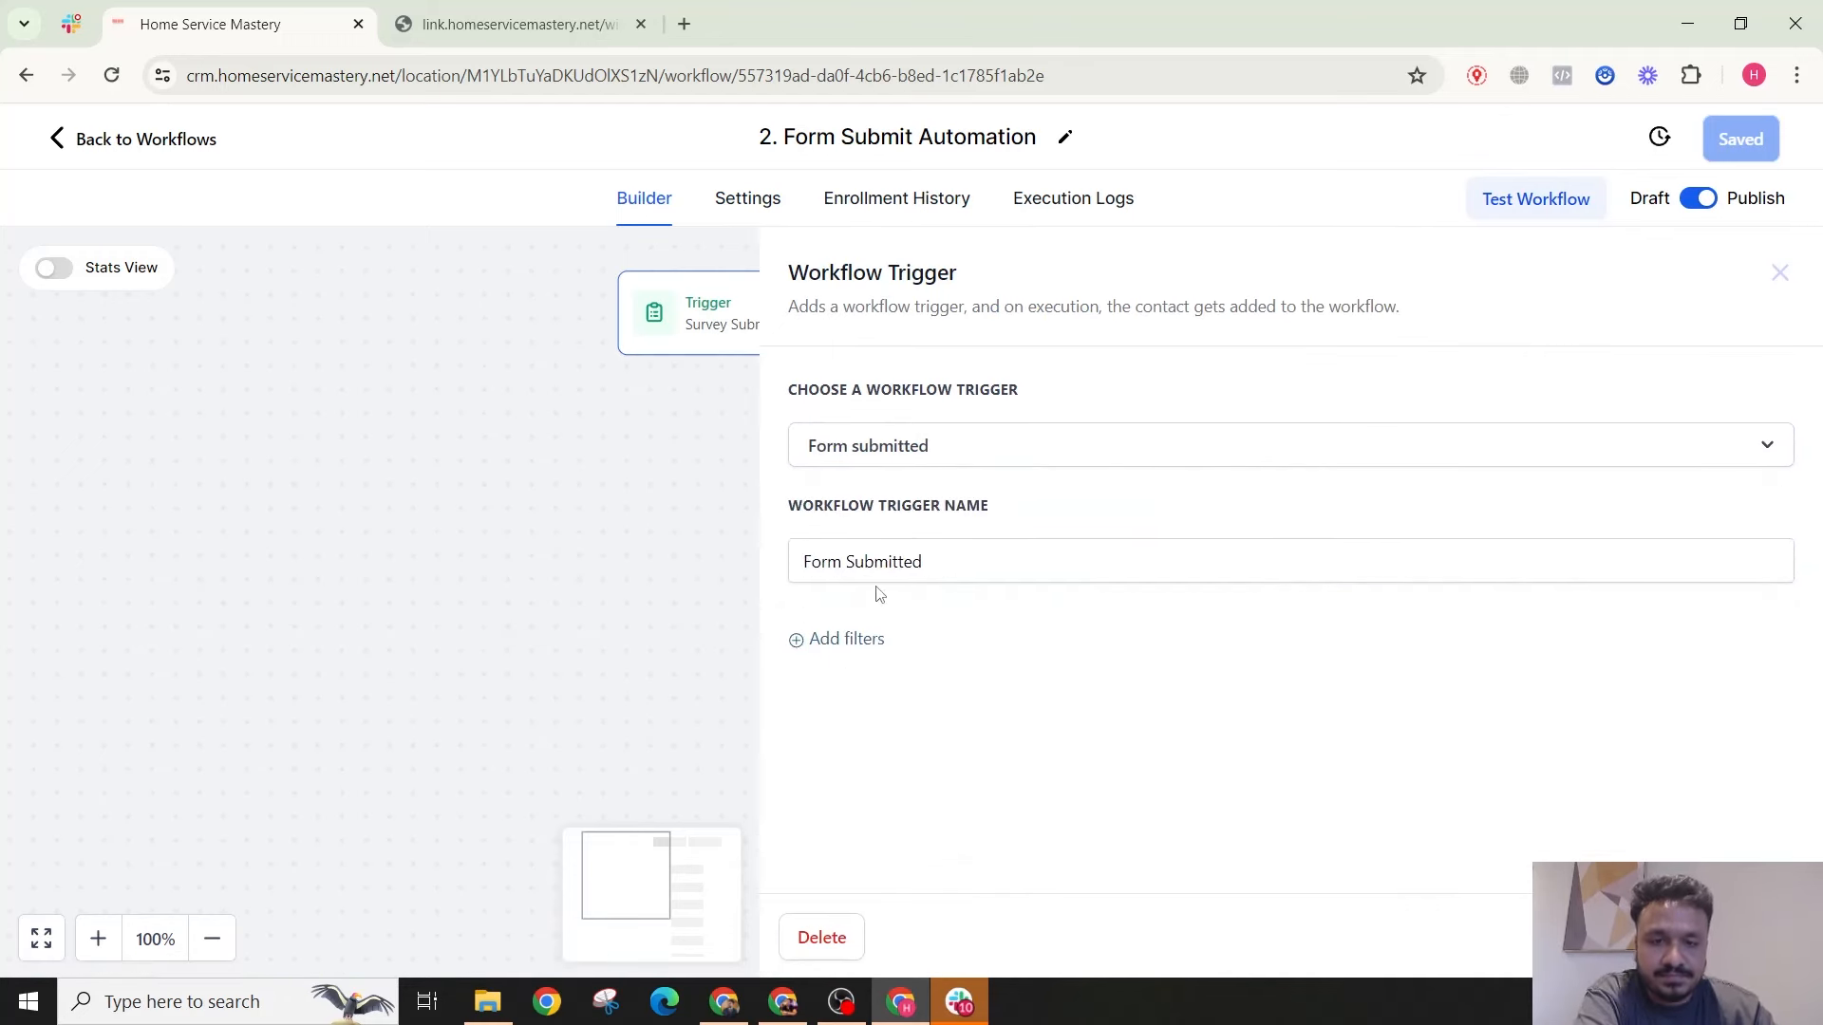
click(846, 641)
click(855, 669)
click(859, 830)
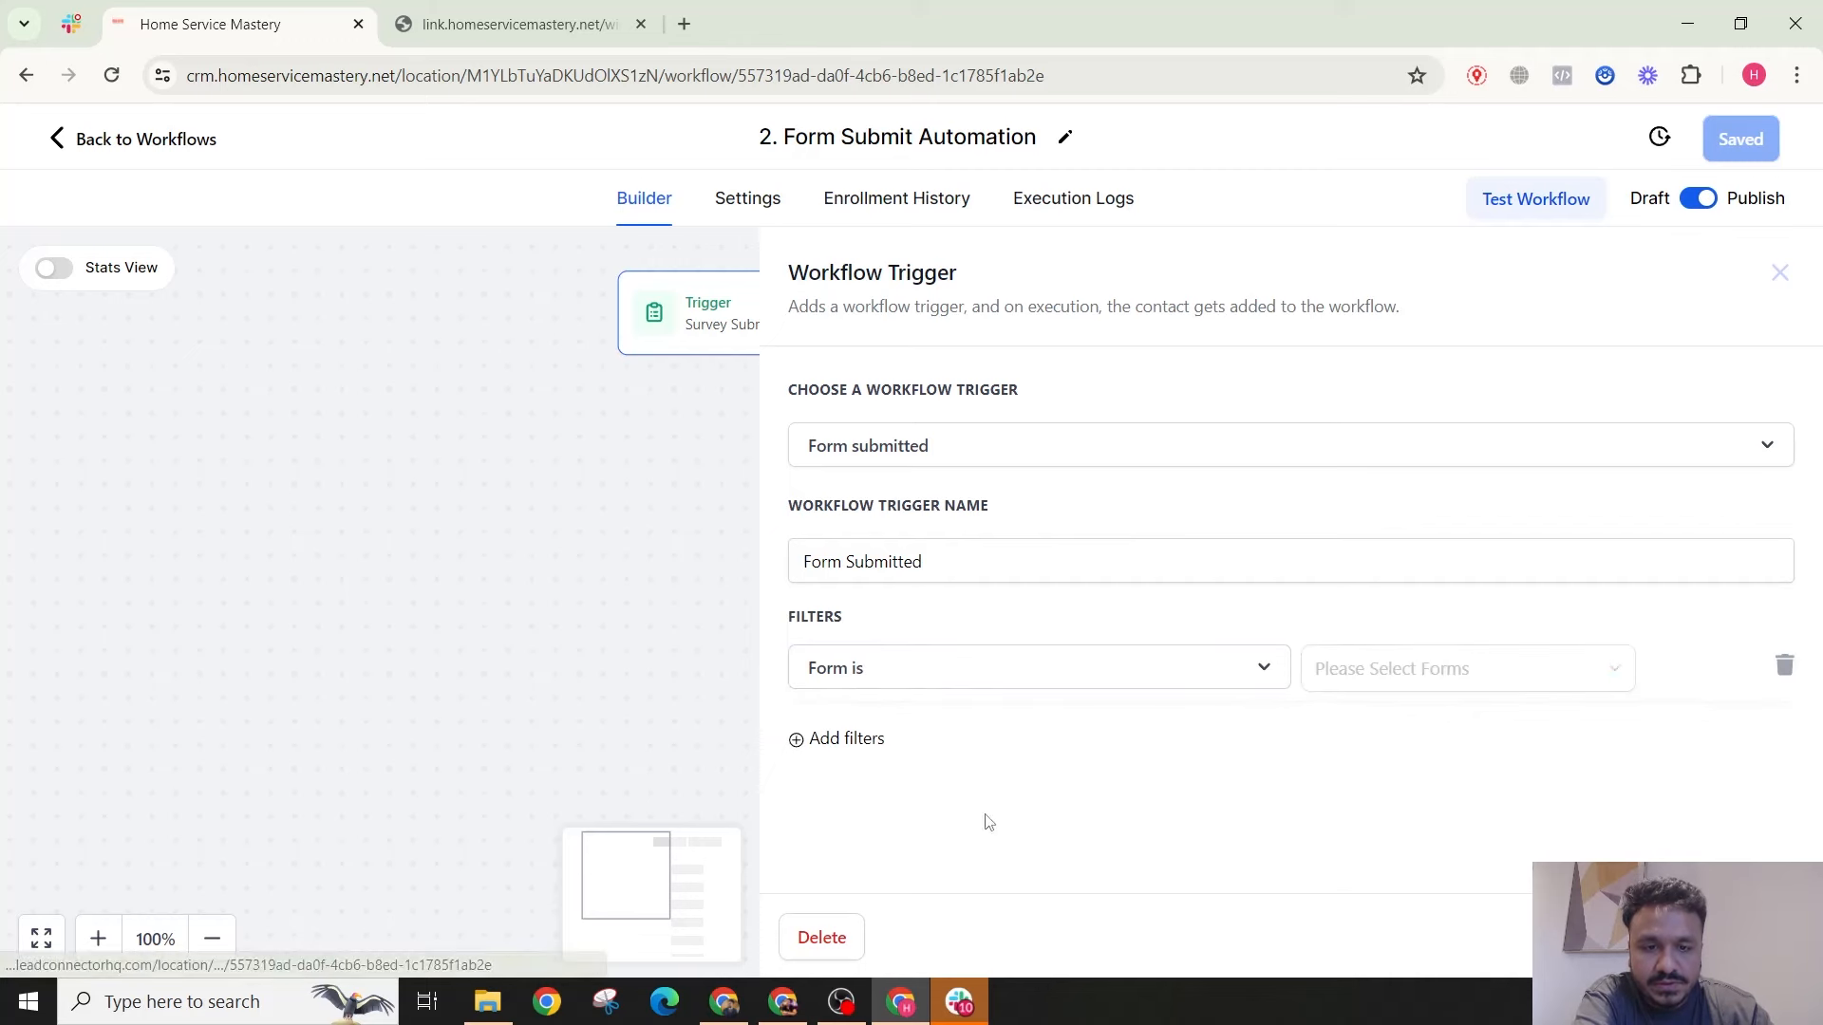
click(1367, 676)
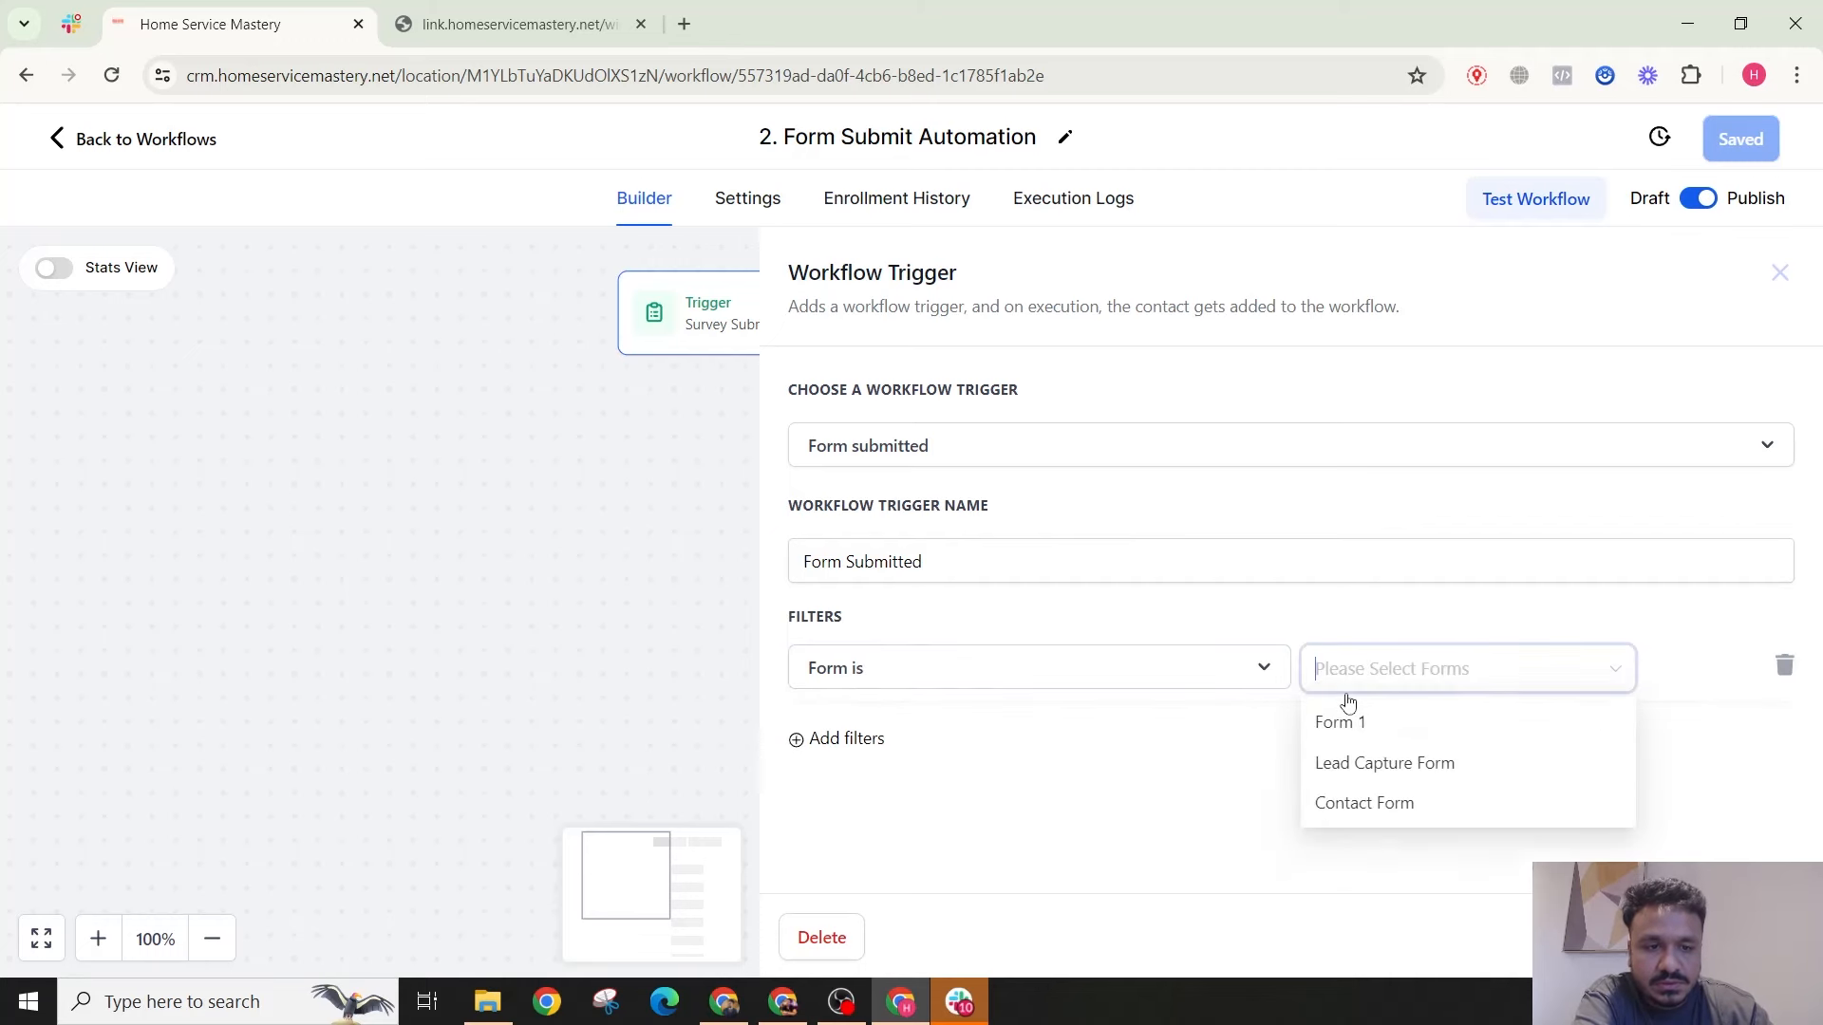
click(1381, 803)
click(1729, 937)
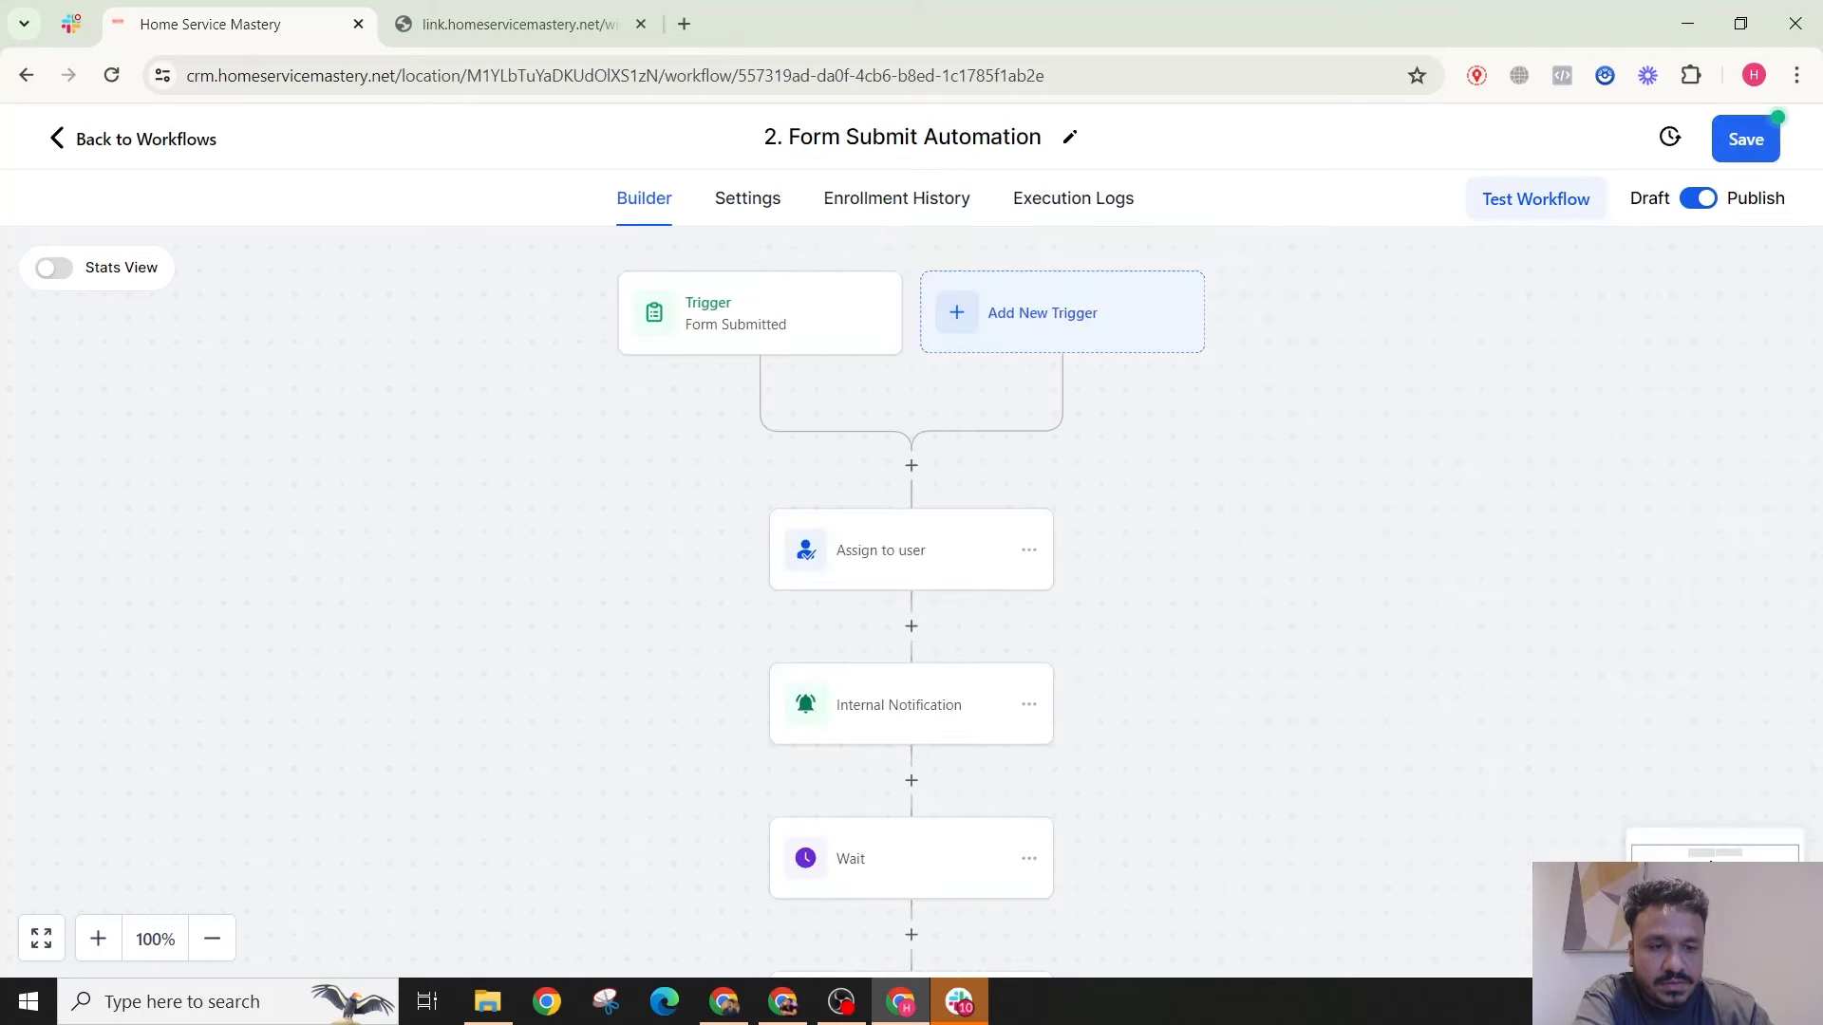
click(1743, 152)
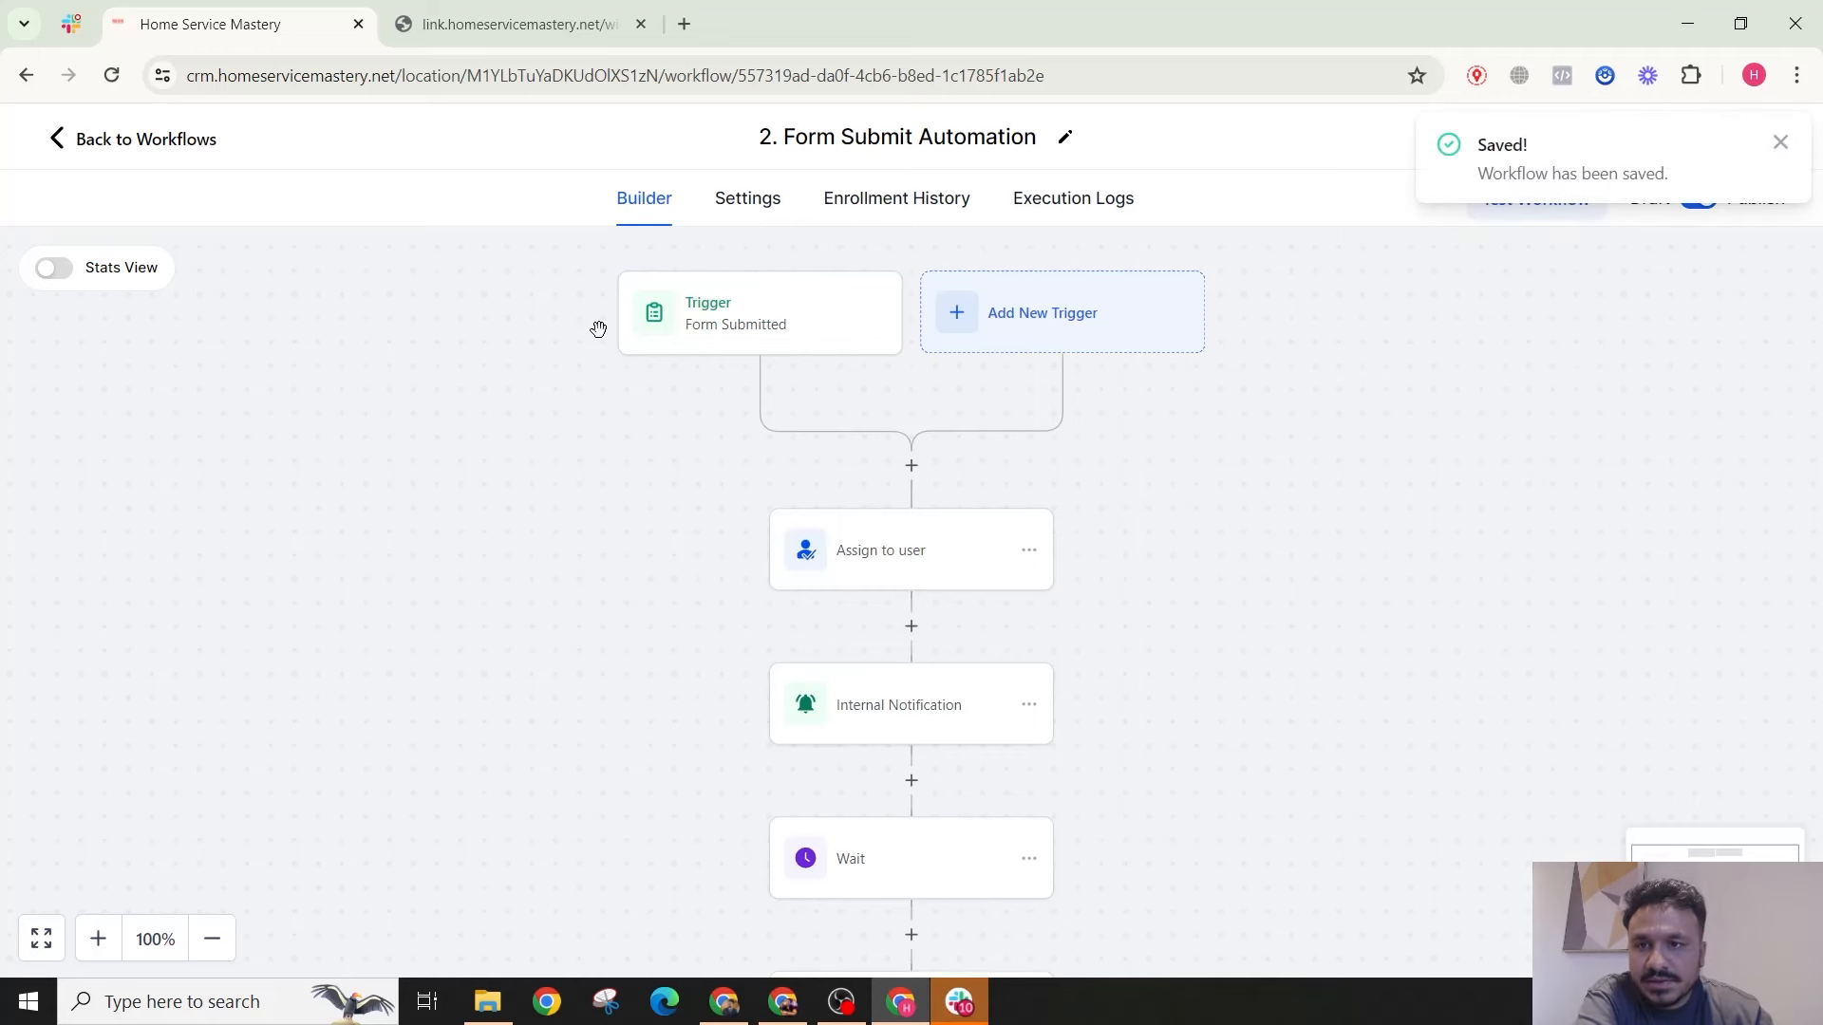